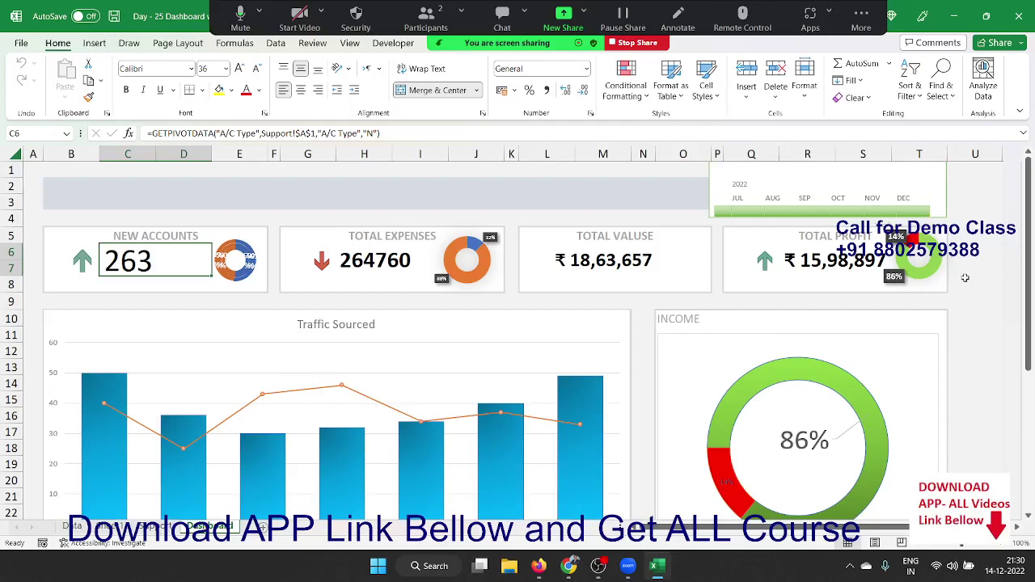
Step: Scroll through the Excel dashboard to review its KPI cards and charts
{"action": "scroll", "coordinate": [964, 278], "scroll_direction": "down", "scroll_amount": 4}
{"action": "scroll", "coordinate": [964, 278], "scroll_direction": "down", "scroll_amount": 2}
{"action": "scroll", "coordinate": [965, 279], "scroll_direction": "up", "scroll_amount": 3}
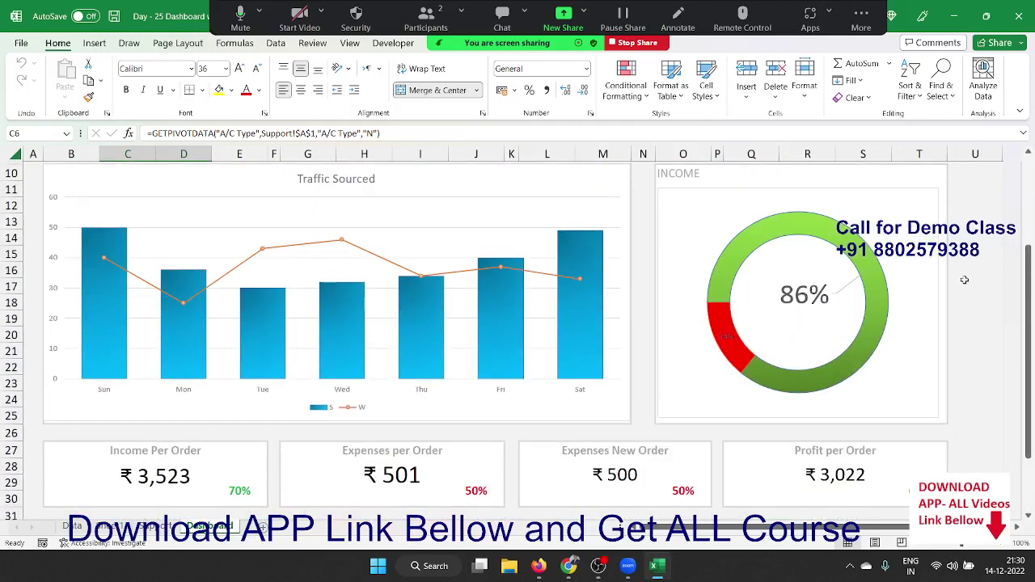
{"action": "scroll", "coordinate": [964, 280], "scroll_direction": "up", "scroll_amount": 2}
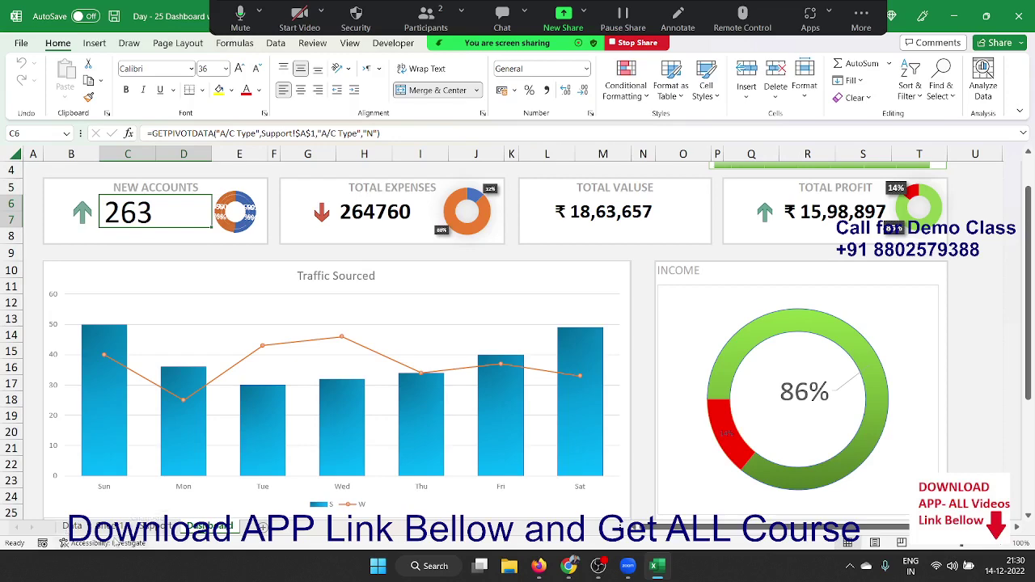
{"action": "left_click", "coordinate": [73, 526]}
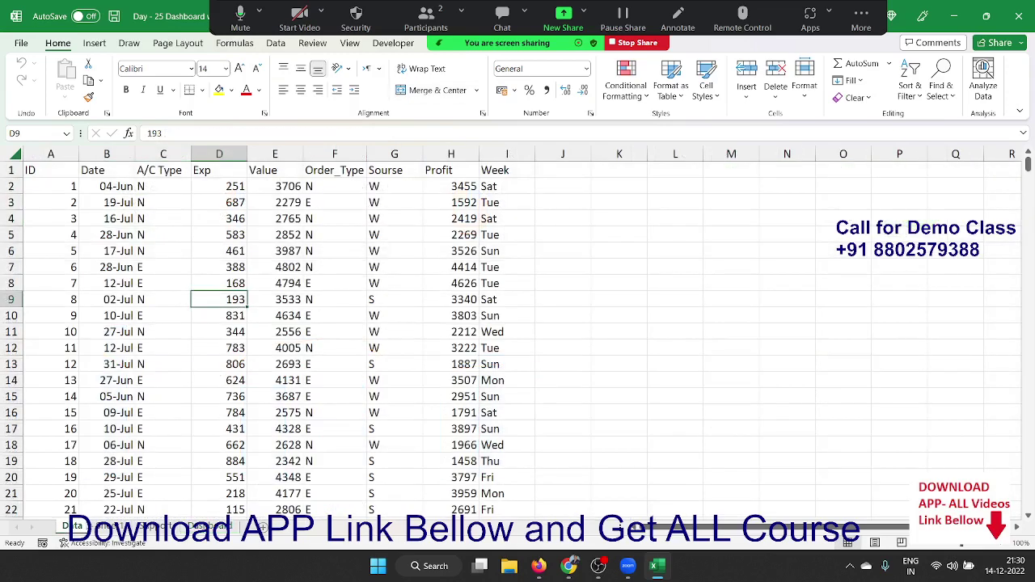
{"action": "left_click_drag", "start_coordinate": [101, 187], "coordinate": [142, 315]}
{"action": "left_click_drag", "start_coordinate": [166, 187], "coordinate": [172, 219]}
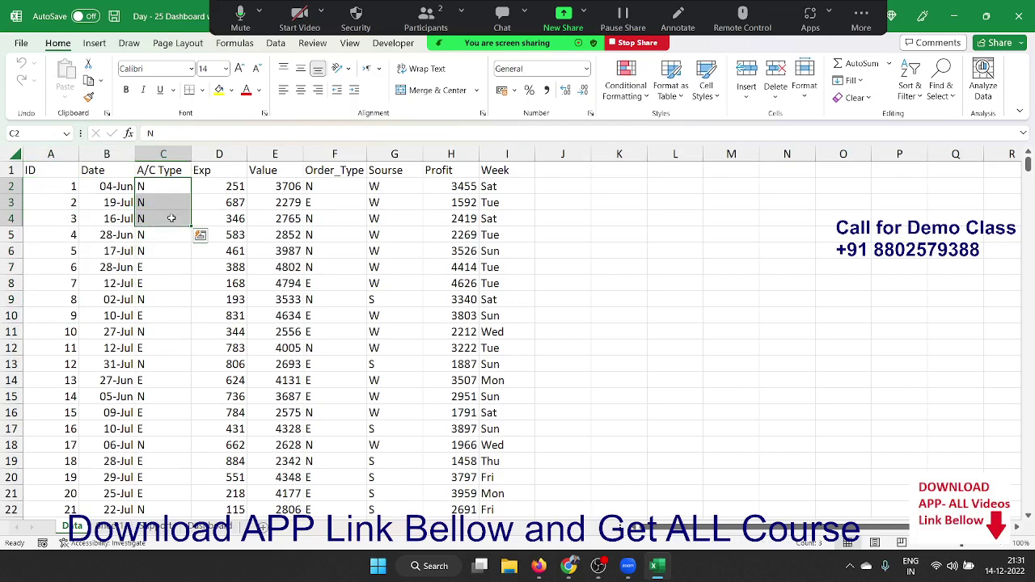
{"action": "key", "text": "Up"}
{"action": "key", "text": "Down"}
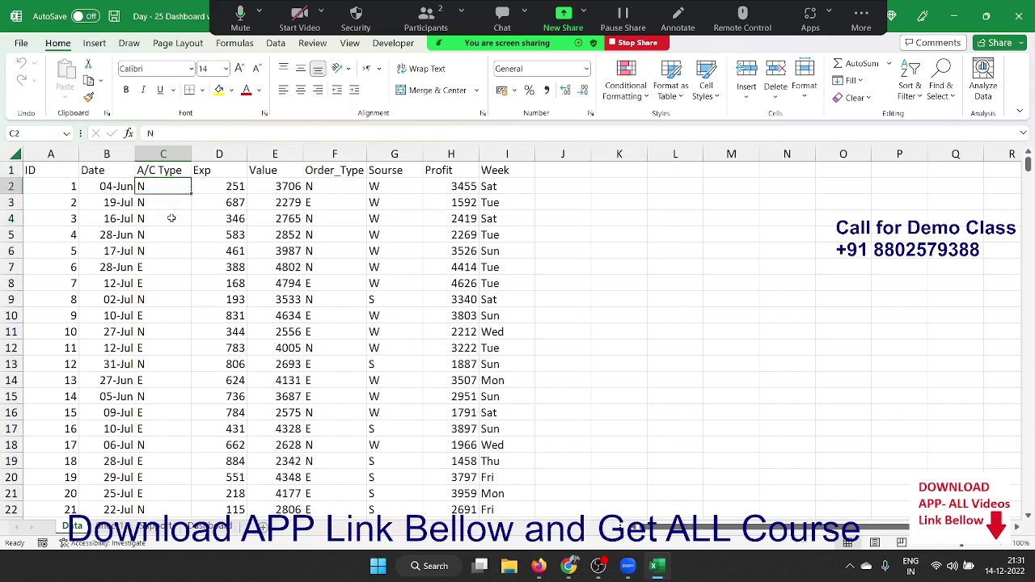
{"action": "key", "text": "shift+Down"}
{"action": "key", "text": "shift+Down"}
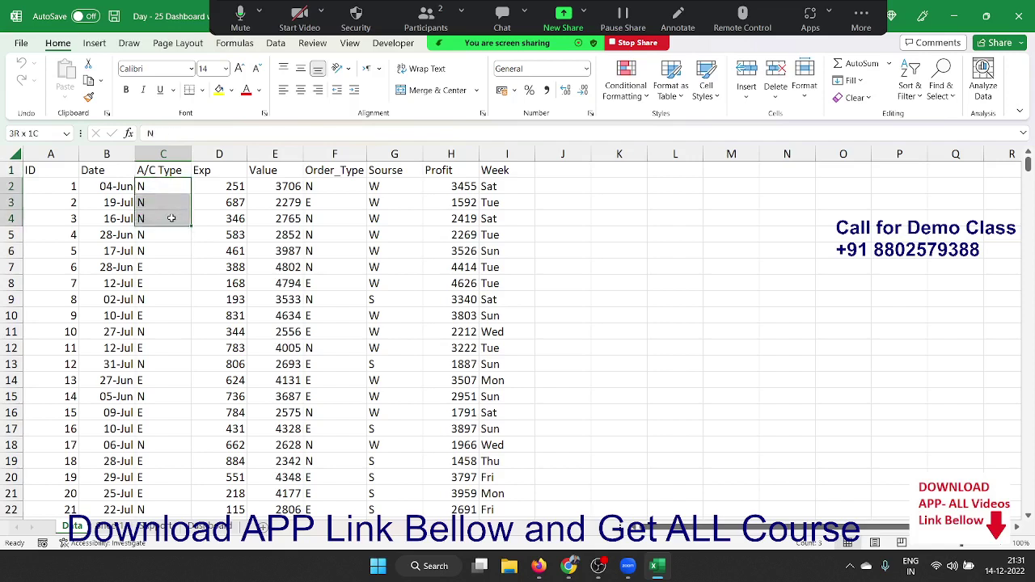
{"action": "key", "text": "shift+Down"}
{"action": "key", "text": "shift+Down"}
{"action": "key", "text": "shift+Down"}
{"action": "key", "text": "shift+Down"}
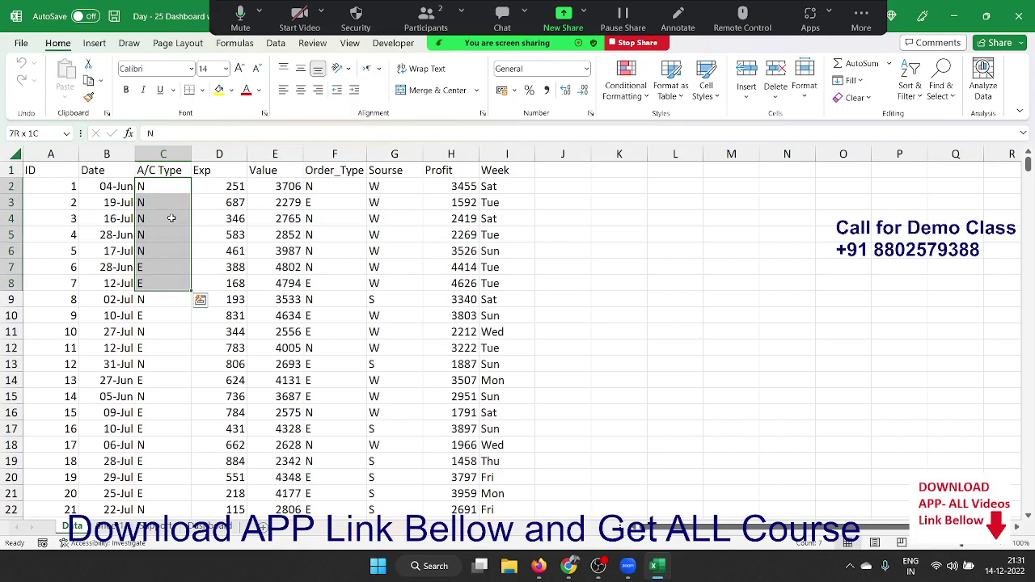
{"action": "key", "text": "Up"}
{"action": "key", "text": "Down"}
{"action": "key", "text": "Down"}
{"action": "key", "text": "Down"}
{"action": "key", "text": "Down"}
{"action": "key", "text": "Down"}
{"action": "key", "text": "Down"}
{"action": "key", "text": "Down"}
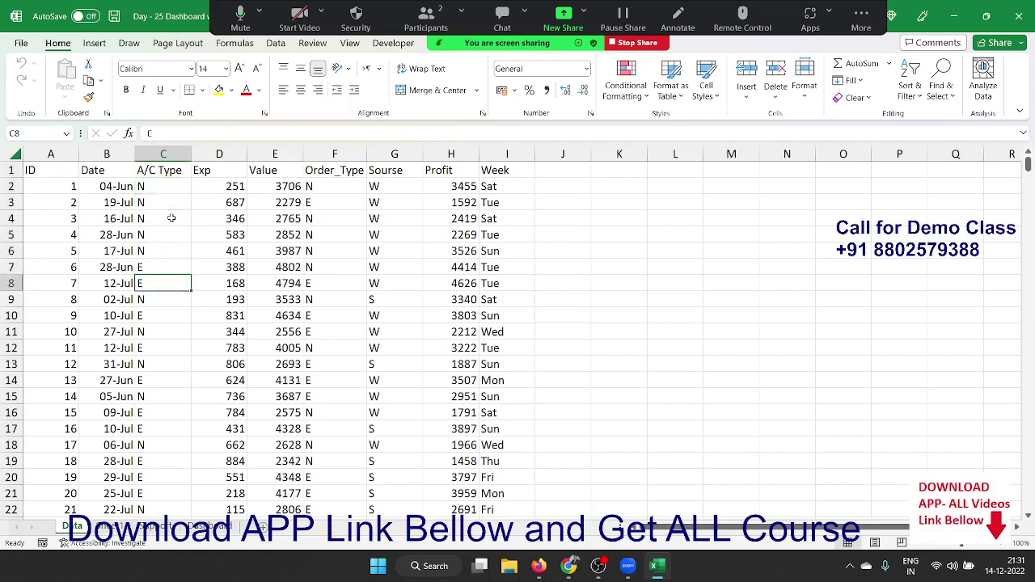
{"action": "key", "text": "Up"}
{"action": "key", "text": "Up"}
{"action": "key", "text": "Up"}
{"action": "key", "text": "Up"}
{"action": "key", "text": "Up"}
{"action": "key", "text": "Down"}
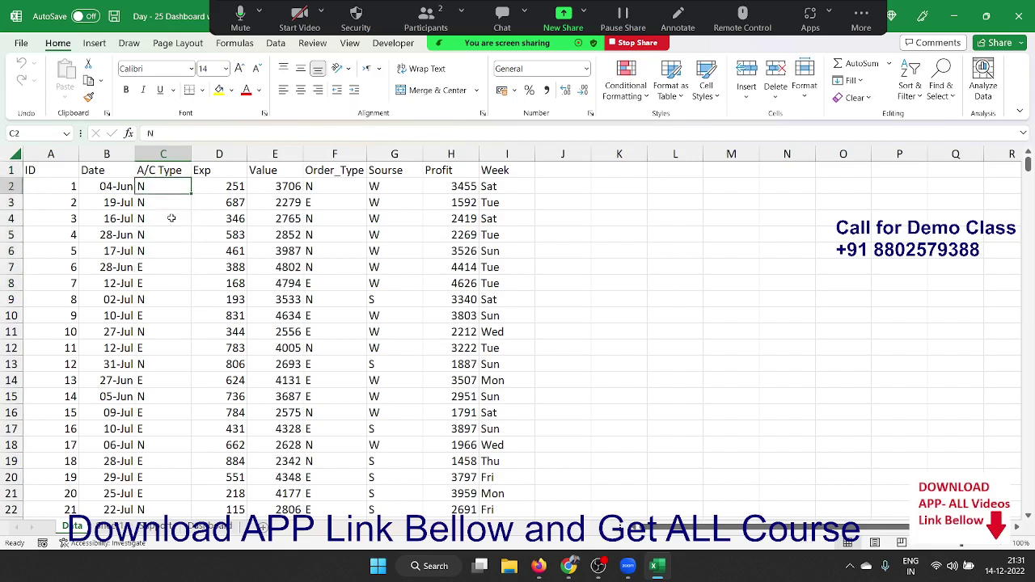
{"action": "key", "text": "Down"}
{"action": "key", "text": "Right"}
{"action": "key", "text": "Up"}
{"action": "key", "text": "Up"}
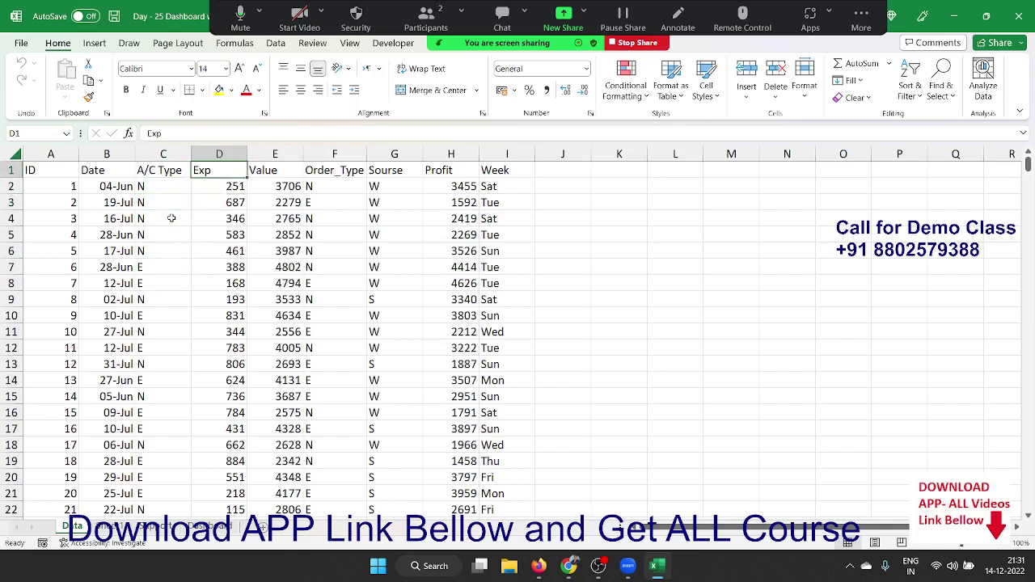
{"action": "key", "text": "shift+Down"}
{"action": "key", "text": "shift+Down"}
{"action": "key", "text": "shift+Down"}
{"action": "key", "text": "shift+Down"}
{"action": "key", "text": "shift+Down"}
{"action": "key", "text": "shift+Down"}
{"action": "key", "text": "Down"}
{"action": "key", "text": "Right"}
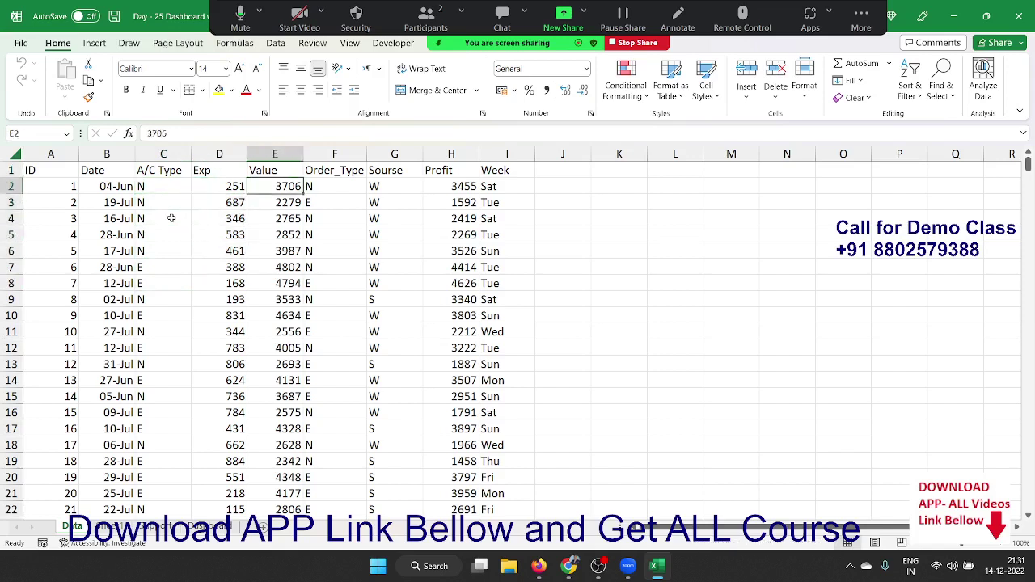
{"action": "key", "text": "shift+Down"}
{"action": "key", "text": "shift+Down"}
{"action": "key", "text": "shift+Down"}
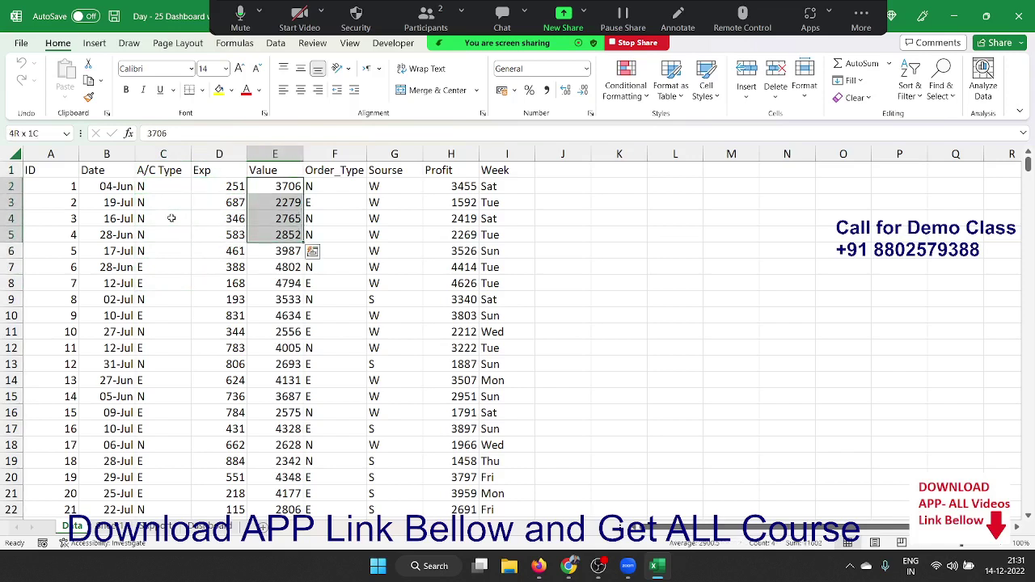
{"action": "key", "text": "Right"}
{"action": "key", "text": "Down"}
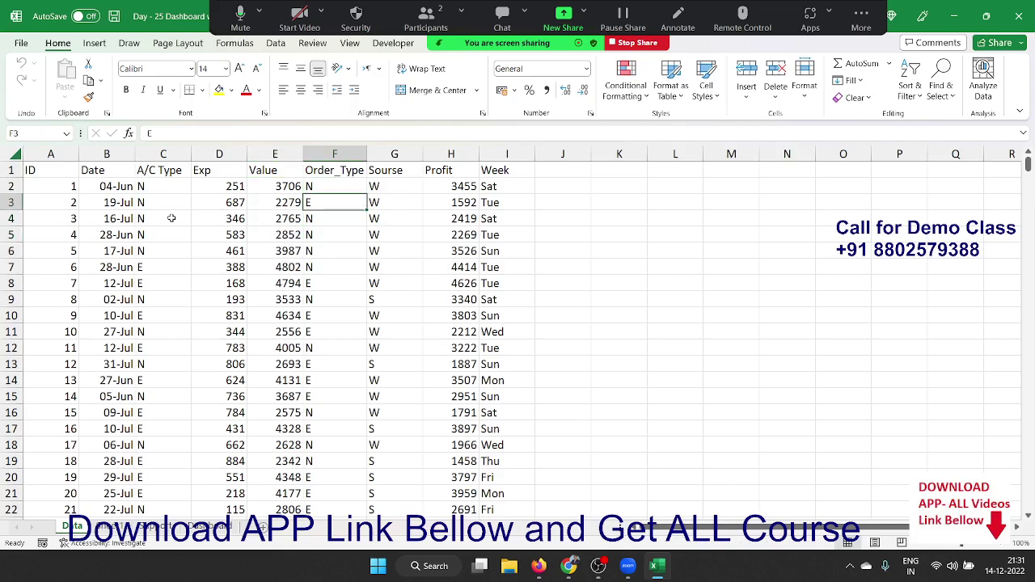
{"action": "key", "text": "Right"}
{"action": "key", "text": "Up"}
{"action": "key", "text": "Up"}
{"action": "key", "text": "Down"}
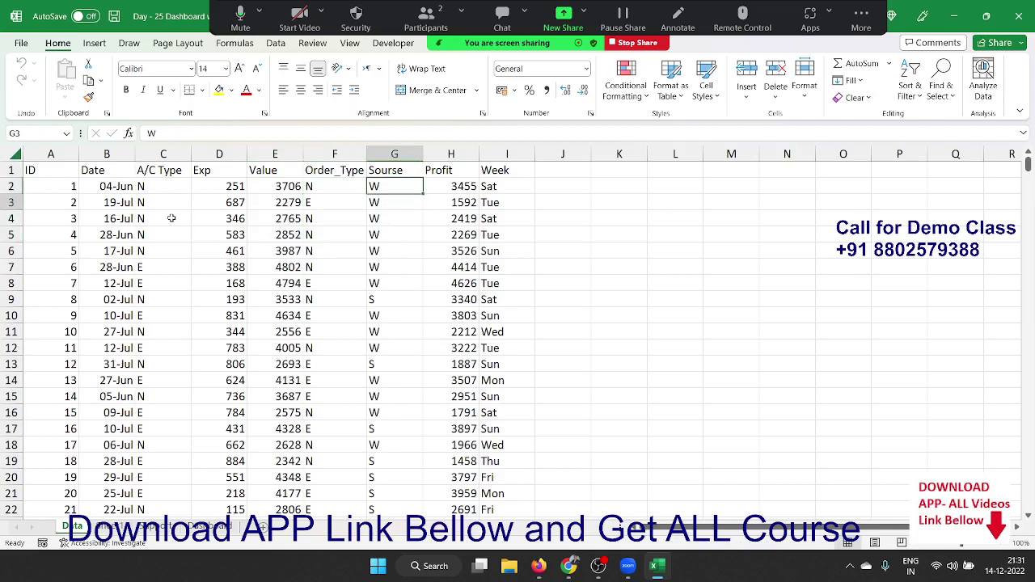
{"action": "key", "text": "Down"}
{"action": "key", "text": "Down"}
{"action": "key", "text": "Down"}
{"action": "key", "text": "Down"}
{"action": "key", "text": "Down"}
{"action": "key", "text": "Down"}
{"action": "key", "text": "Down"}
{"action": "key", "text": "Down"}
{"action": "key", "text": "Down"}
{"action": "key", "text": "ctrl+Up"}
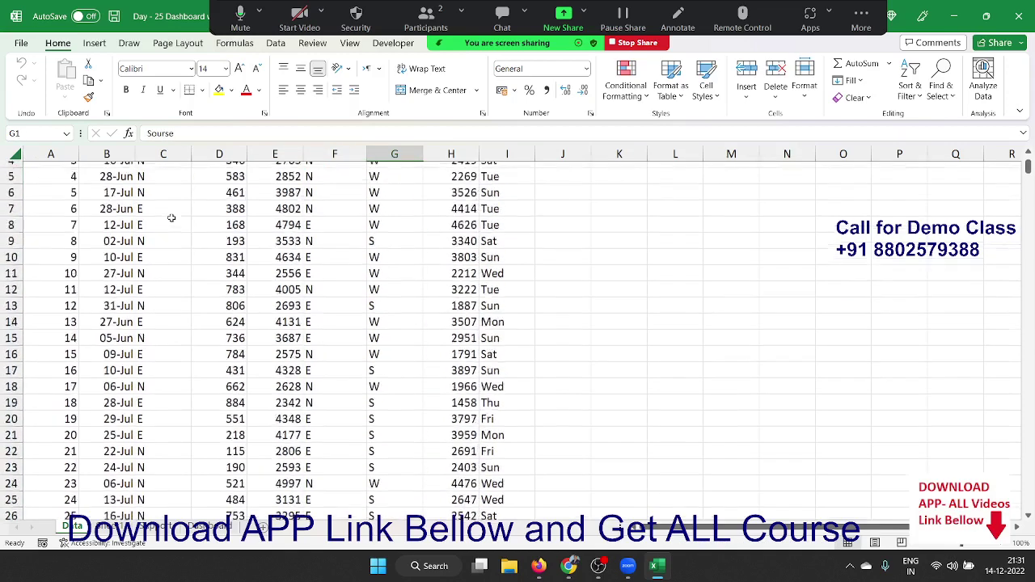
{"action": "key", "text": "Down"}
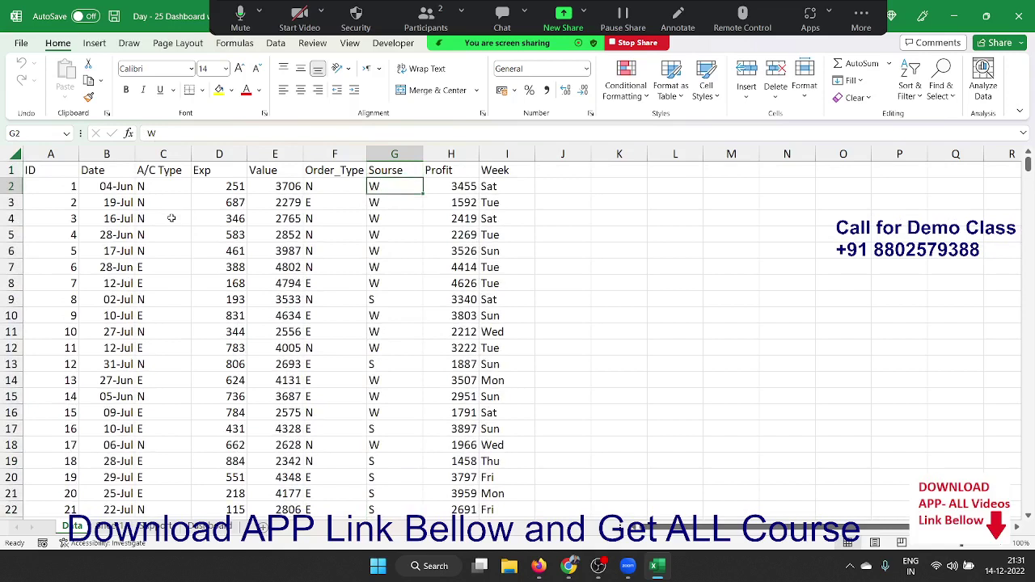
{"action": "key", "text": "Down"}
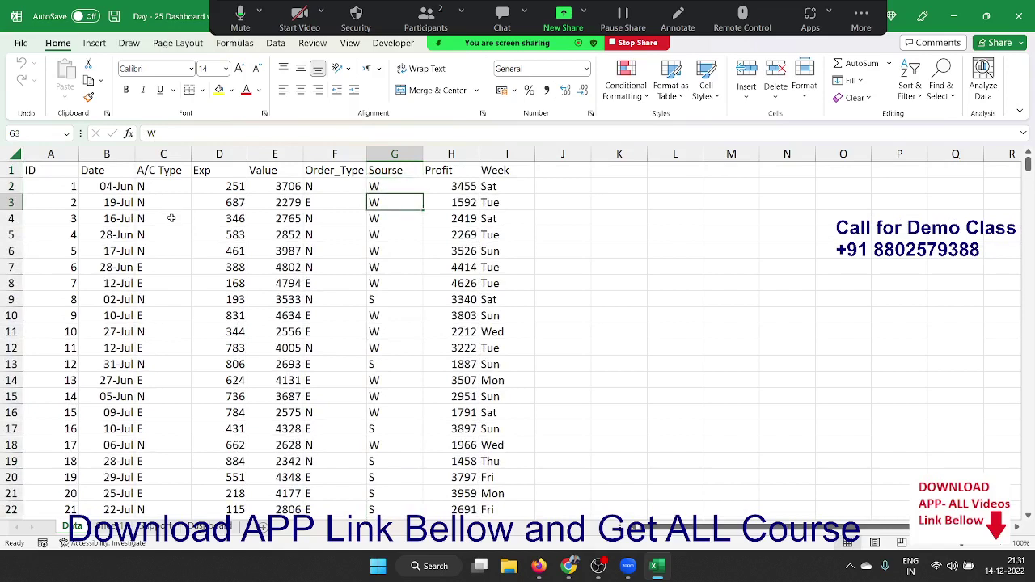
{"action": "key", "text": "Down"}
{"action": "key", "text": "Down"}
{"action": "key", "text": "Down"}
{"action": "key", "text": "Down"}
{"action": "key", "text": "Up"}
{"action": "key", "text": "Up"}
{"action": "key", "text": "ctrl+Up"}
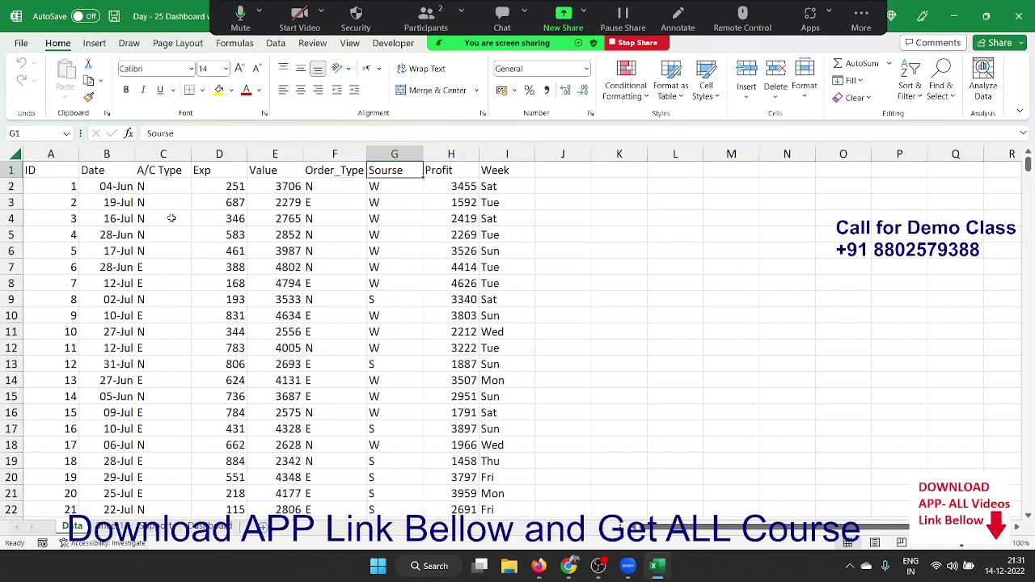
{"action": "key", "text": "Down"}
{"action": "key", "text": "Right"}
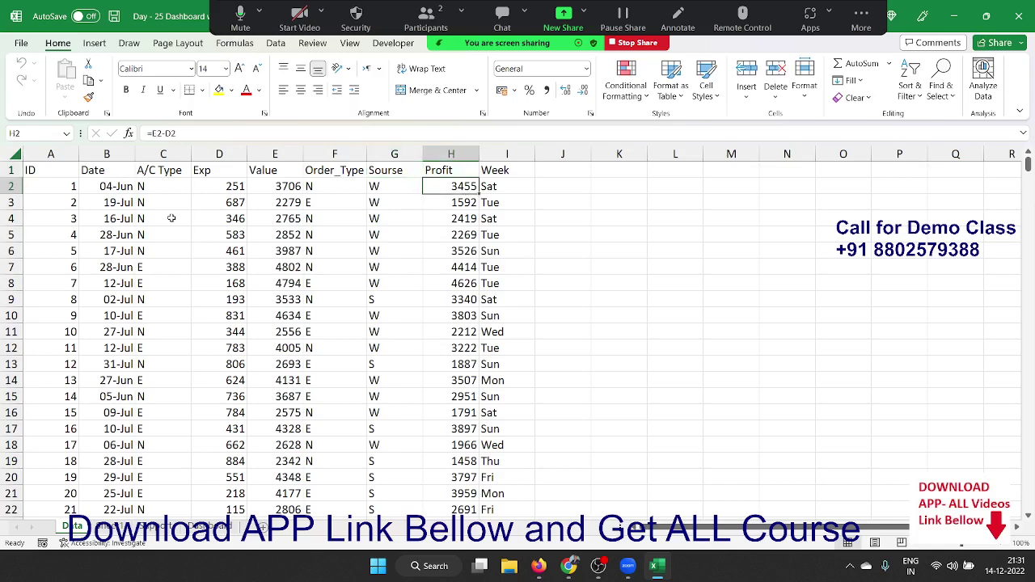
{"action": "key", "text": "Down"}
{"action": "key", "text": "ctrl+Down"}
{"action": "key", "text": "ctrl+Up"}
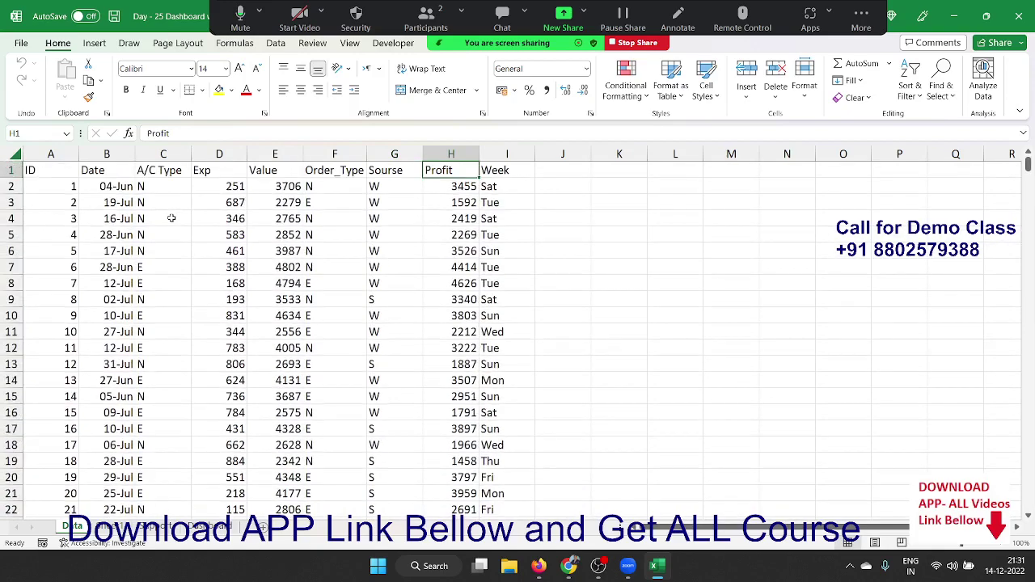
{"action": "key", "text": "Right"}
{"action": "key", "text": "Down"}
{"action": "key", "text": "ctrl+Down"}
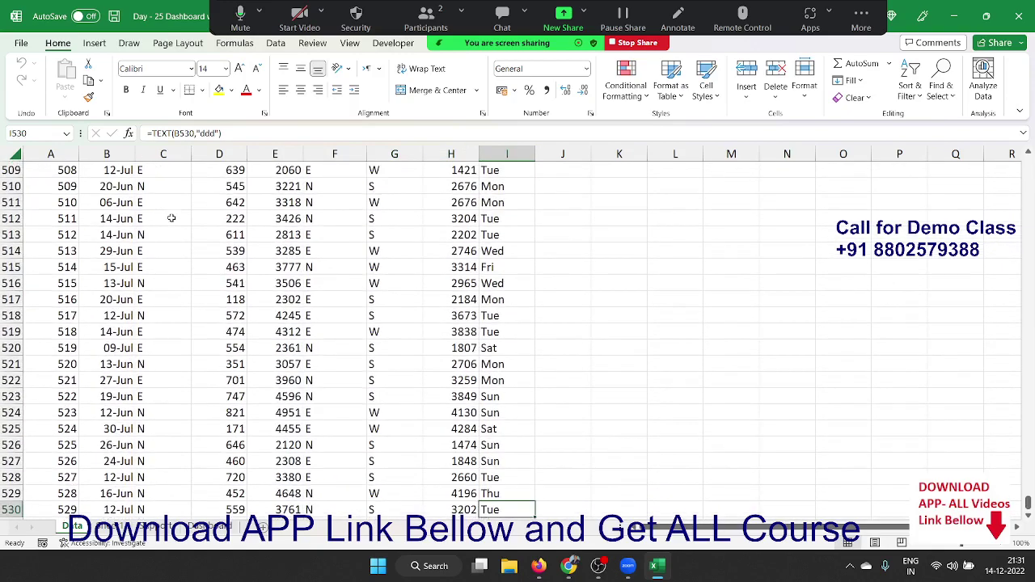
{"action": "key", "text": "Down"}
{"action": "key", "text": "Up"}
{"action": "key", "text": "ctrl+Up"}
{"action": "key", "text": "ctrl+Left"}
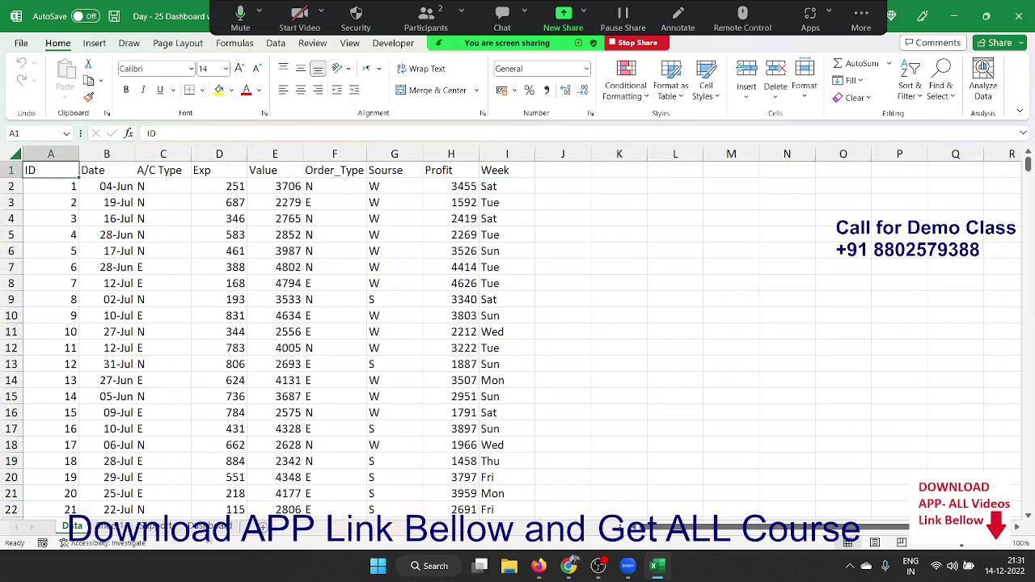
{"action": "left_click", "coordinate": [211, 526]}
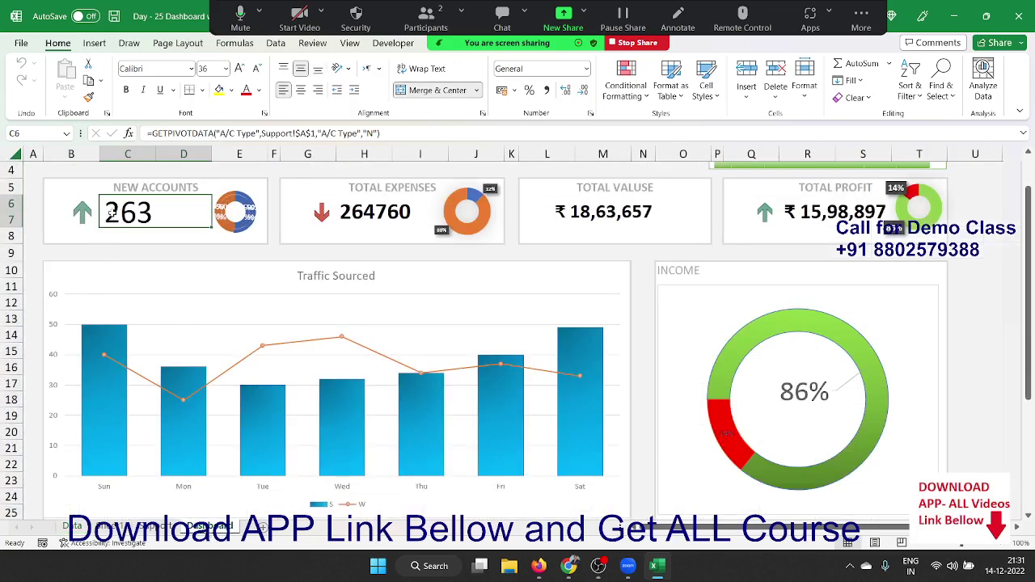
{"action": "left_click", "coordinate": [96, 252]}
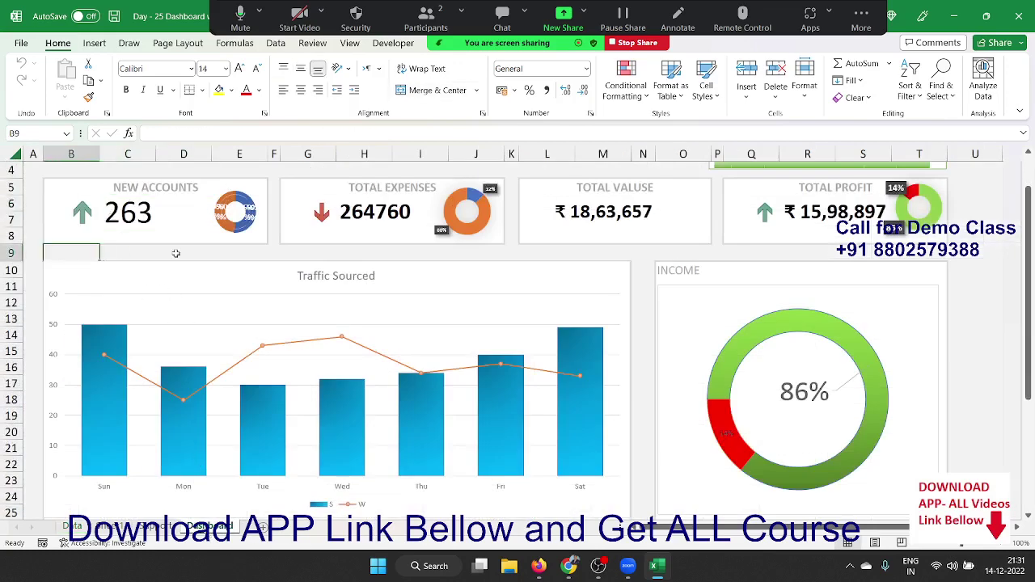
{"action": "left_click", "coordinate": [376, 208]}
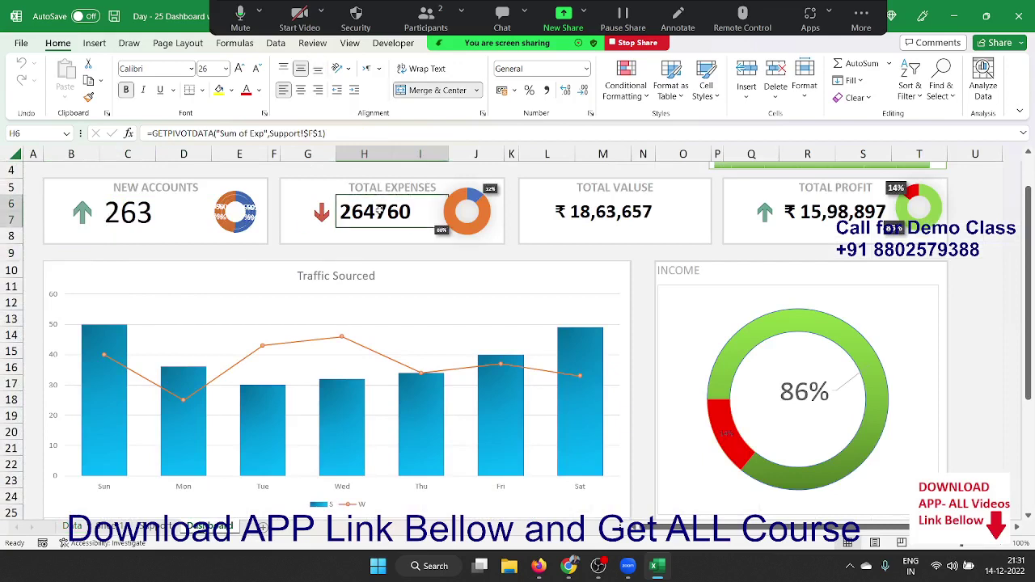
{"action": "left_click", "coordinate": [499, 256]}
{"action": "left_click", "coordinate": [588, 221]}
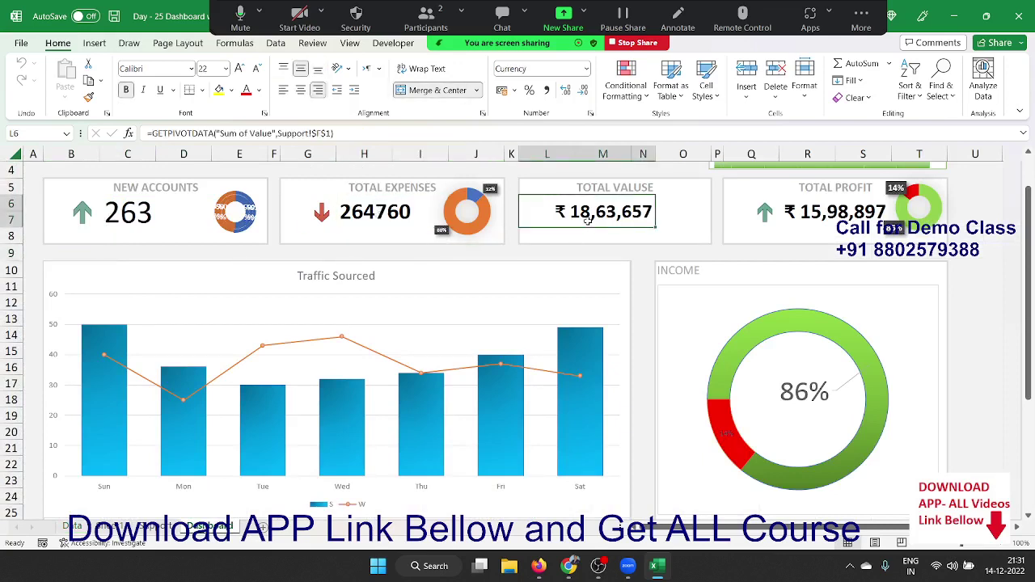
{"action": "left_click", "coordinate": [583, 237]}
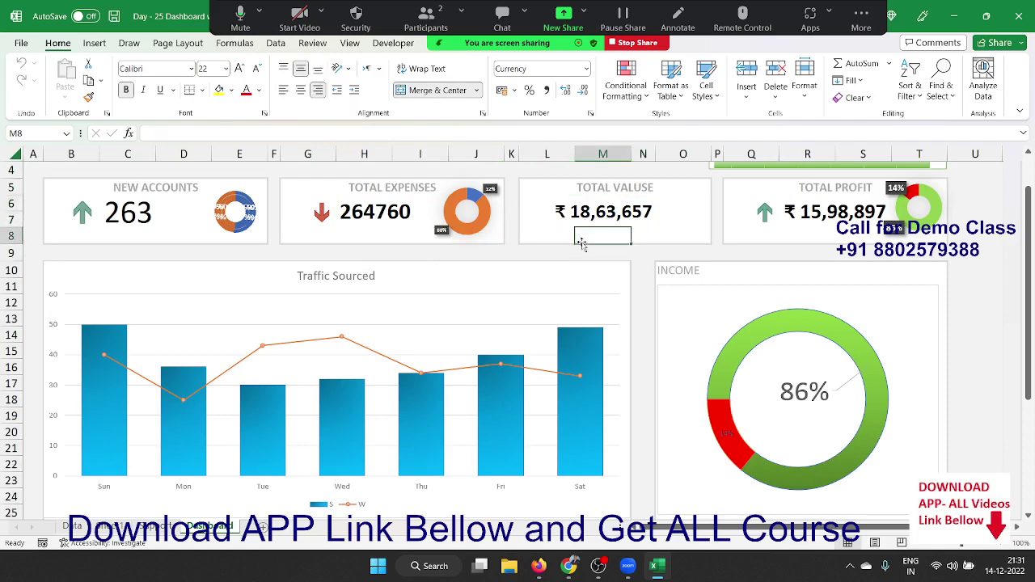
{"action": "left_click", "coordinate": [790, 220]}
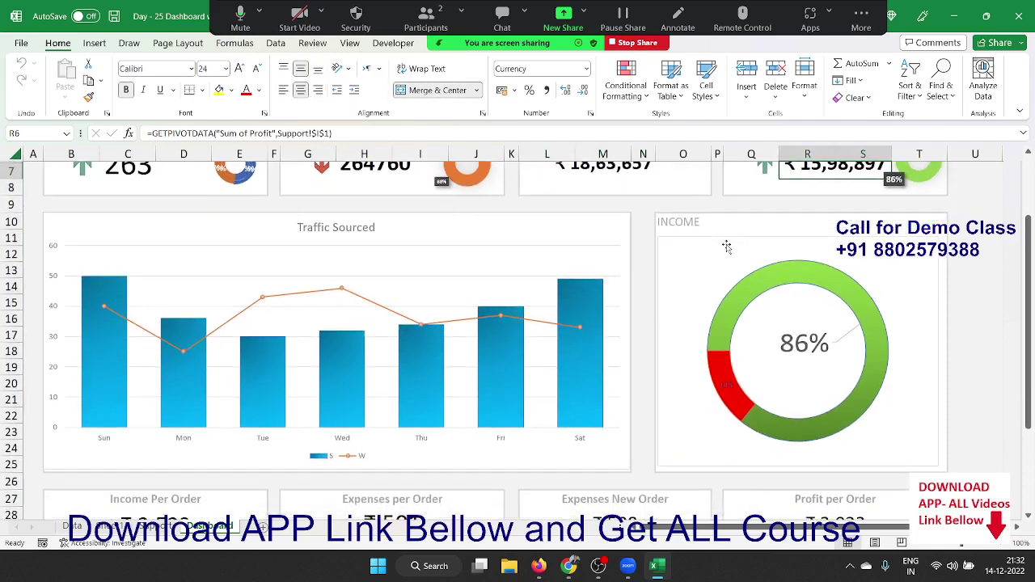
{"action": "scroll", "coordinate": [727, 247], "scroll_direction": "down", "scroll_amount": 1}
{"action": "mouse_move", "coordinate": [117, 399]}
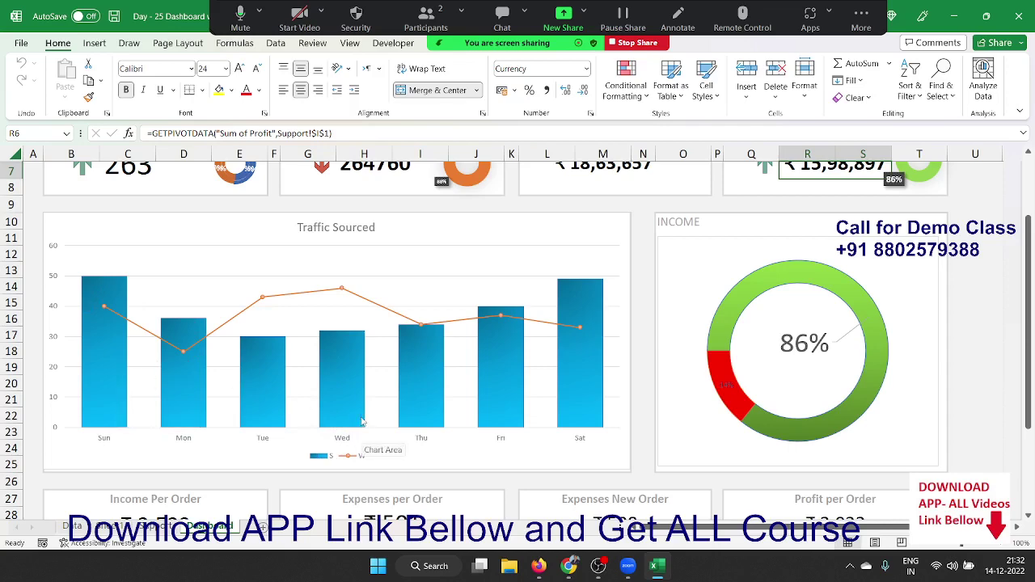
{"action": "scroll", "coordinate": [365, 402], "scroll_direction": "down", "scroll_amount": 1}
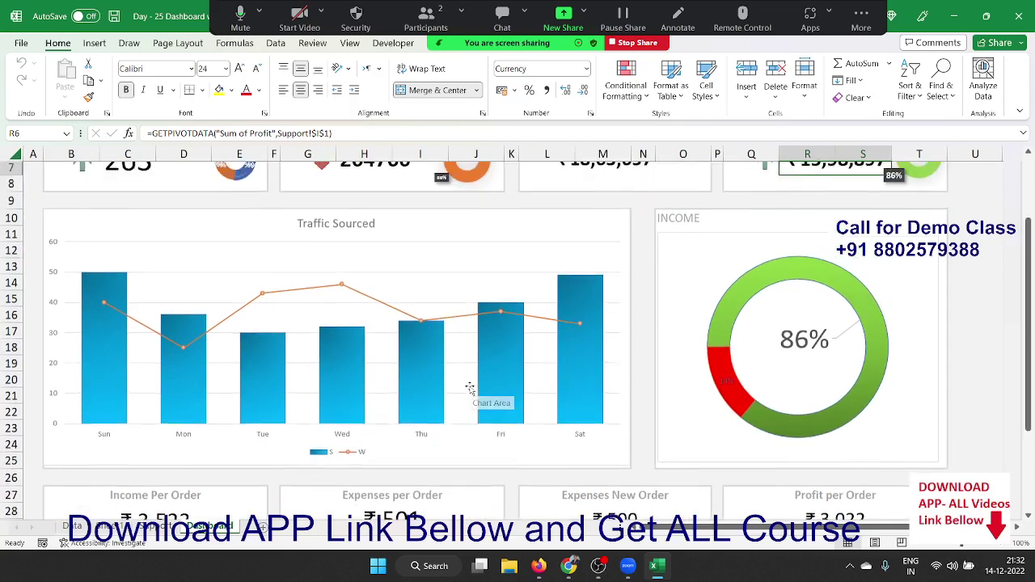
{"action": "scroll", "coordinate": [470, 389], "scroll_direction": "up", "scroll_amount": 1}
{"action": "scroll", "coordinate": [470, 389], "scroll_direction": "up", "scroll_amount": 1}
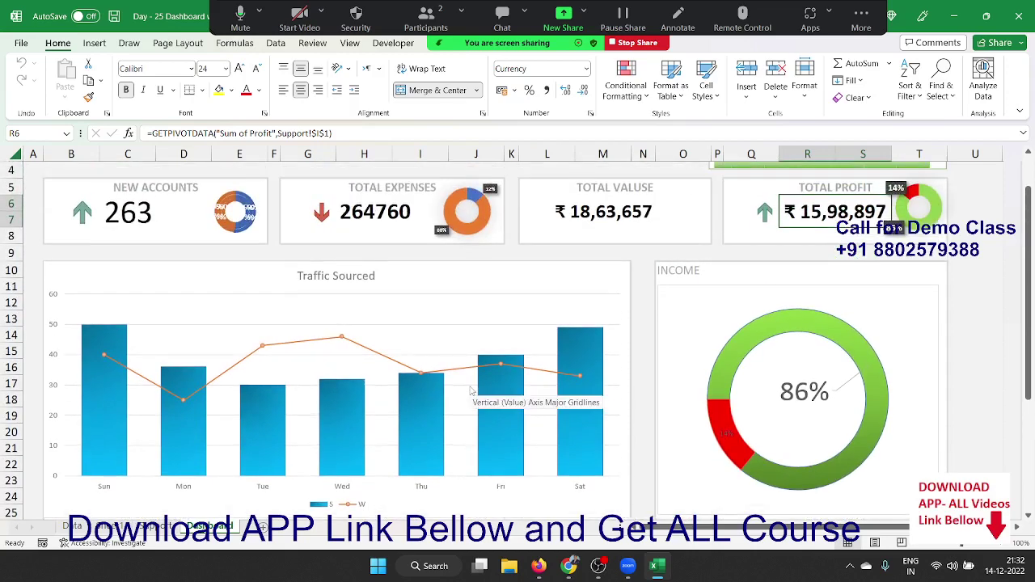
{"action": "left_click", "coordinate": [758, 412]}
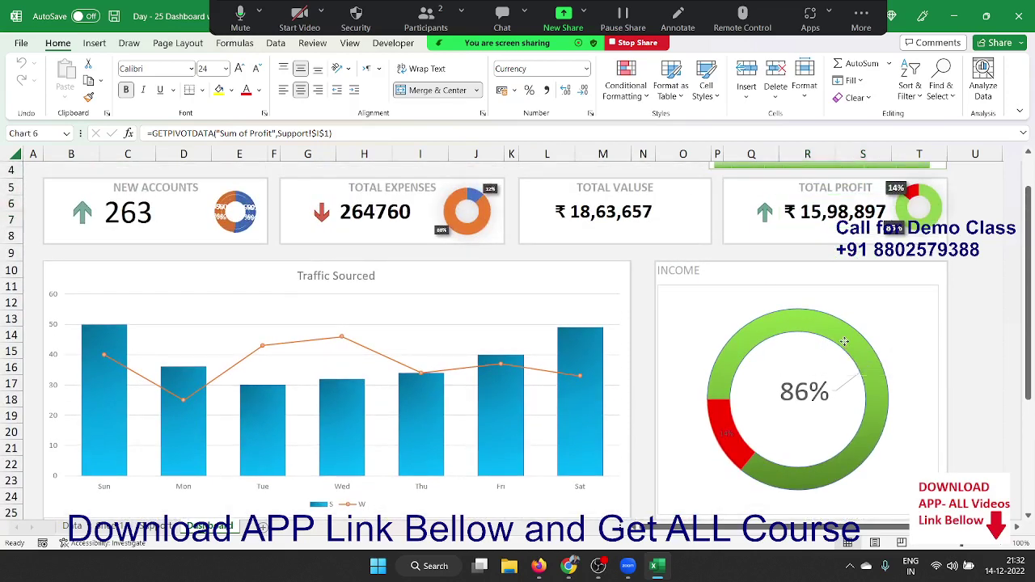
{"action": "left_click", "coordinate": [645, 382]}
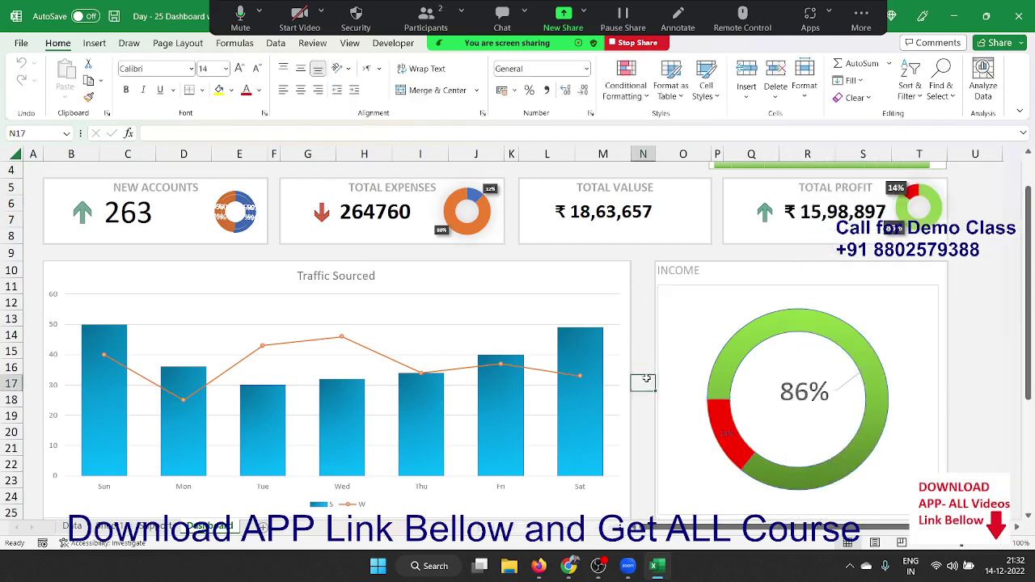
{"action": "left_click", "coordinate": [613, 223]}
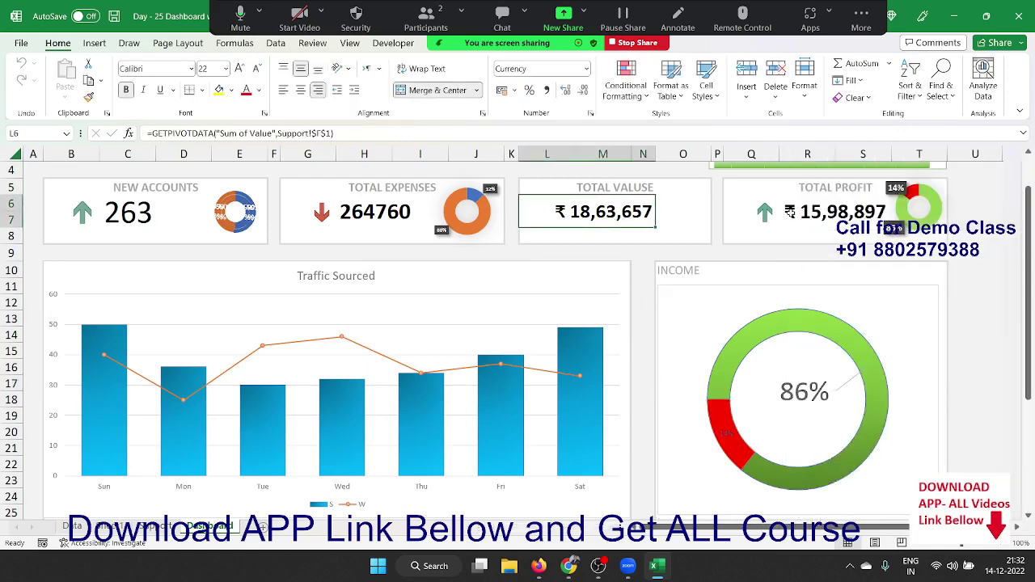
{"action": "left_click", "coordinate": [790, 212]}
{"action": "left_click", "coordinate": [382, 228]}
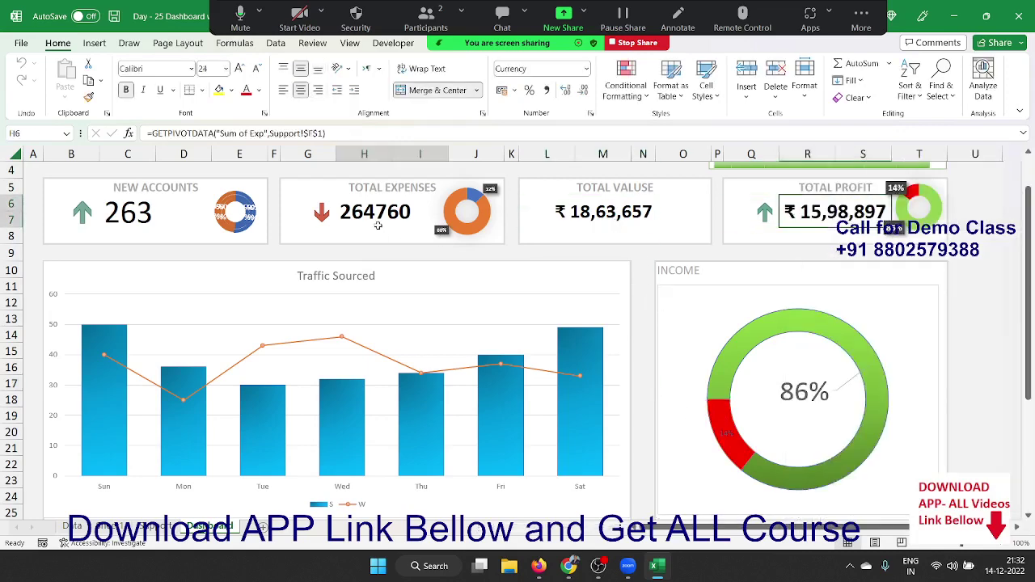
{"action": "mouse_move", "coordinate": [482, 427]}
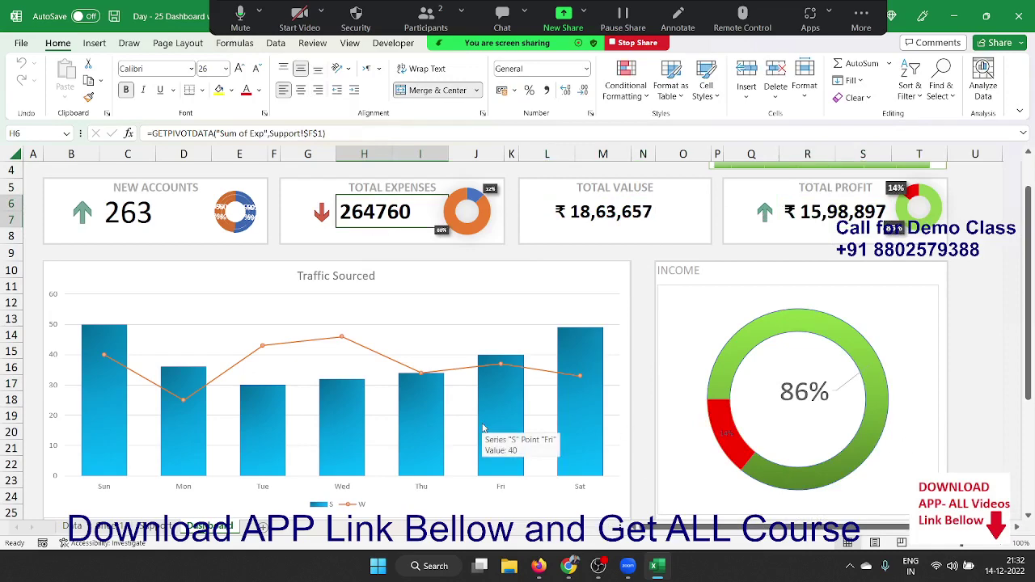
{"action": "scroll", "coordinate": [488, 415], "scroll_direction": "down", "scroll_amount": 2}
{"action": "scroll", "coordinate": [487, 416], "scroll_direction": "down", "scroll_amount": 1}
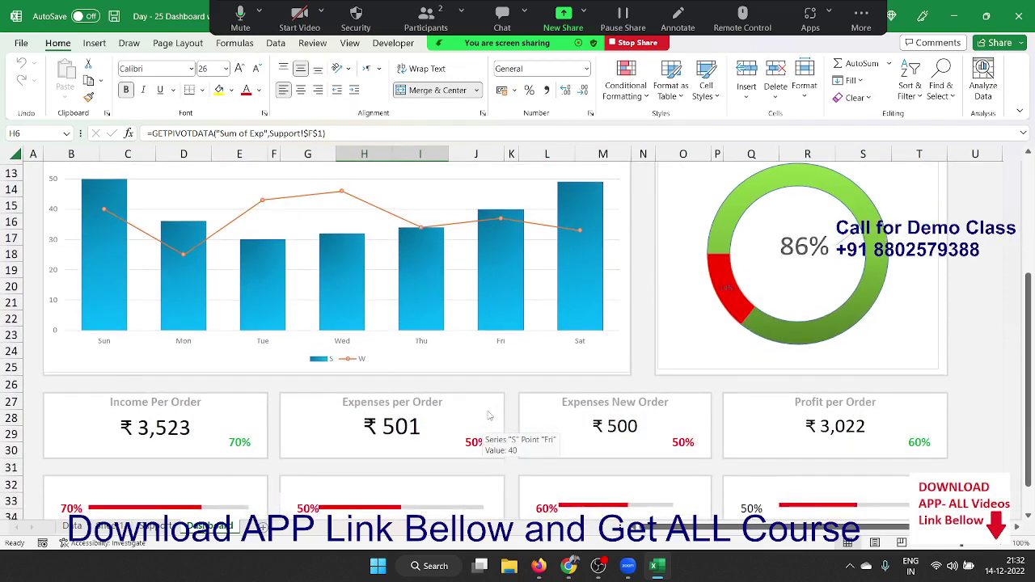
{"action": "scroll", "coordinate": [487, 416], "scroll_direction": "down", "scroll_amount": 1}
{"action": "scroll", "coordinate": [487, 416], "scroll_direction": "down", "scroll_amount": 1}
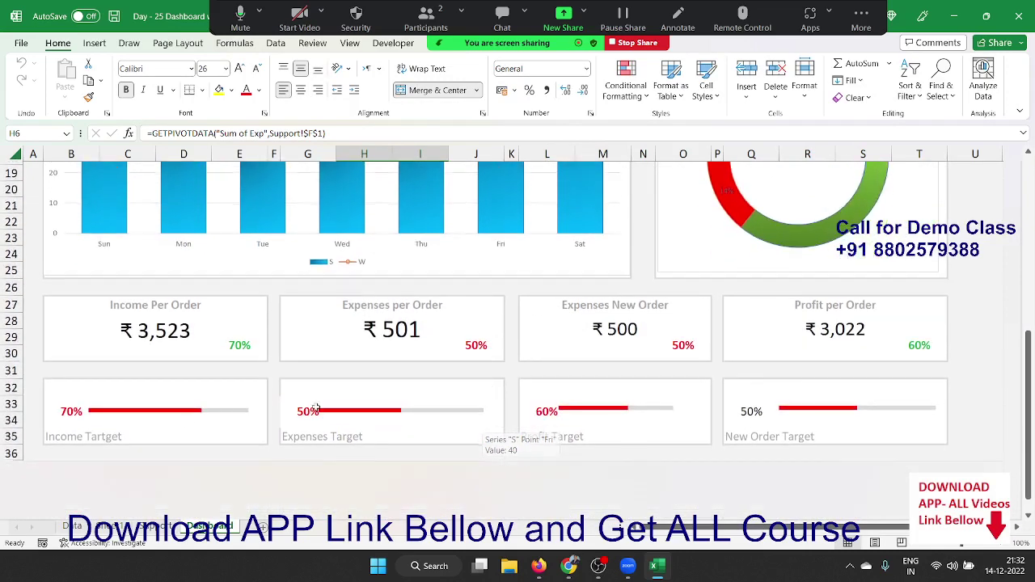
{"action": "left_click", "coordinate": [145, 329]}
{"action": "left_click", "coordinate": [146, 364]}
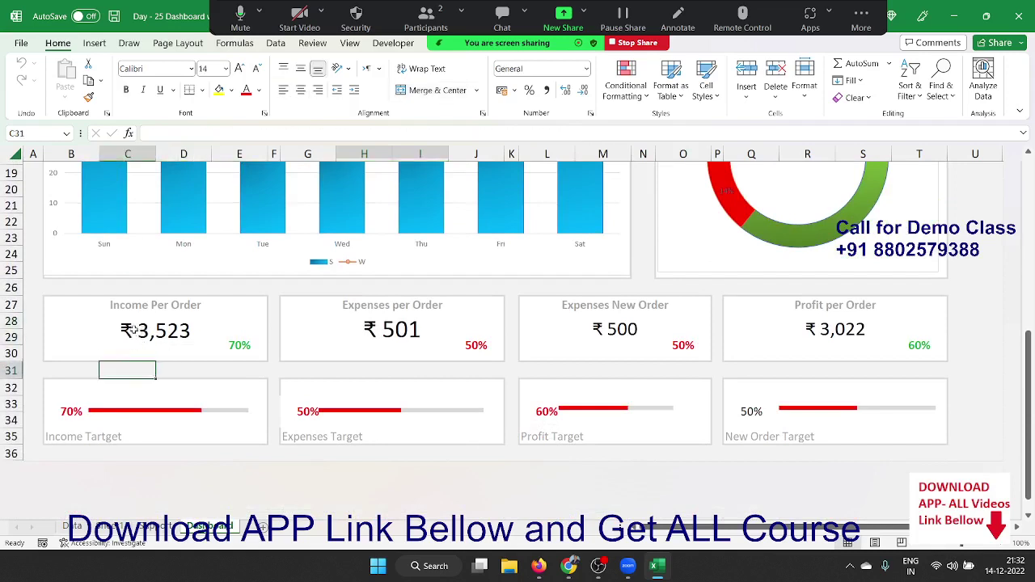
{"action": "left_click", "coordinate": [136, 327]}
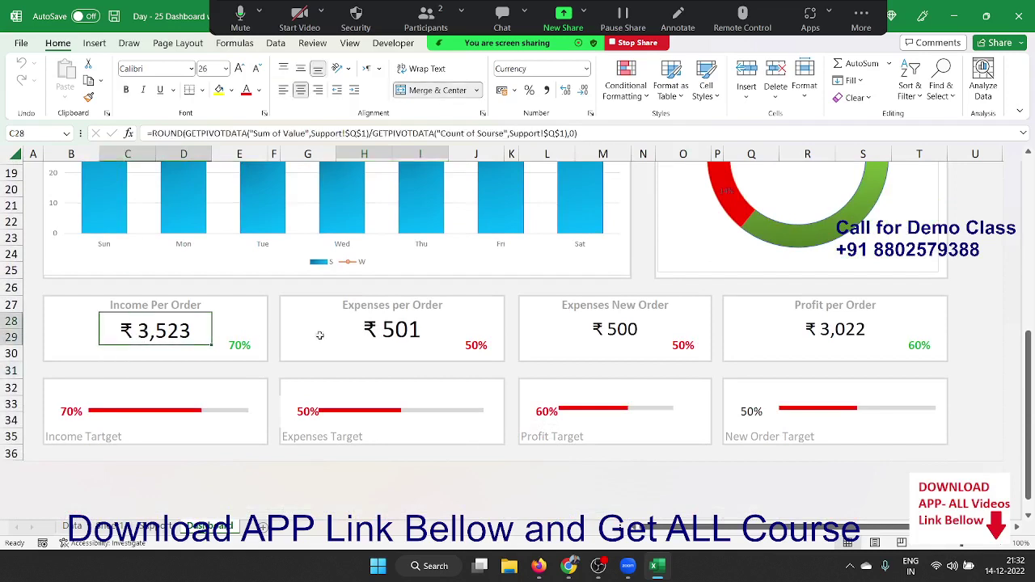
{"action": "left_click", "coordinate": [352, 332]}
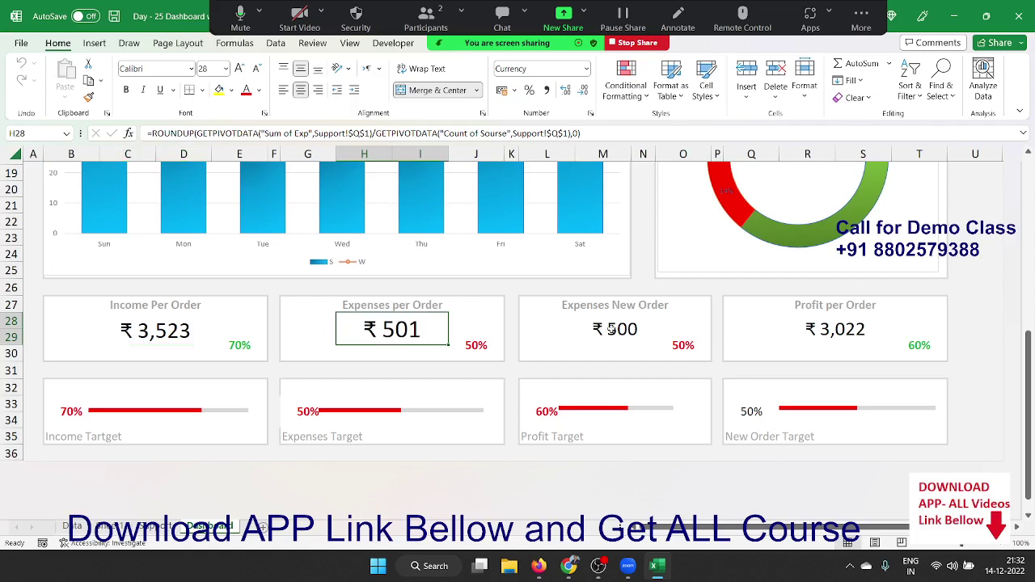
{"action": "left_click", "coordinate": [611, 328]}
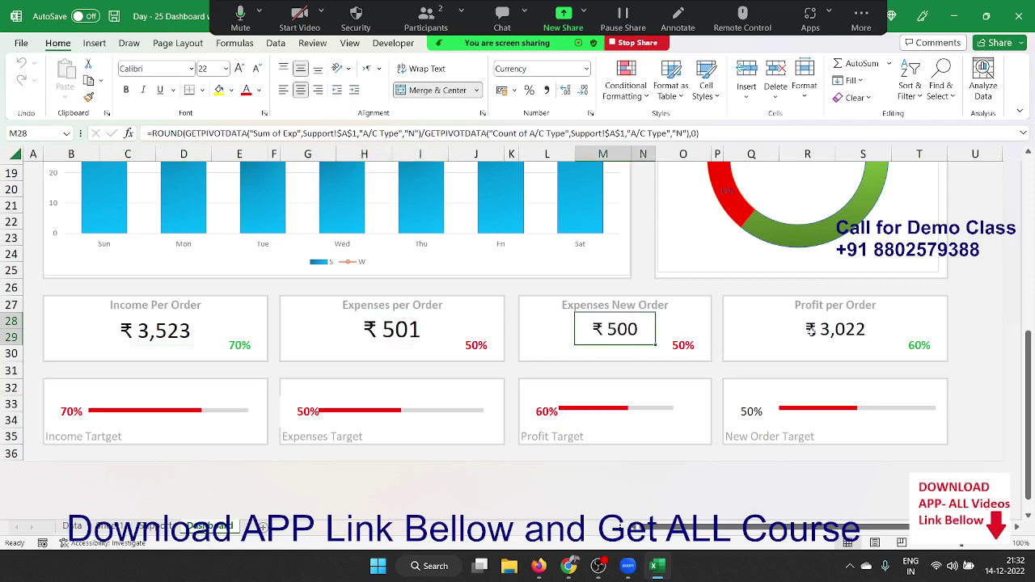
{"action": "left_click", "coordinate": [810, 330]}
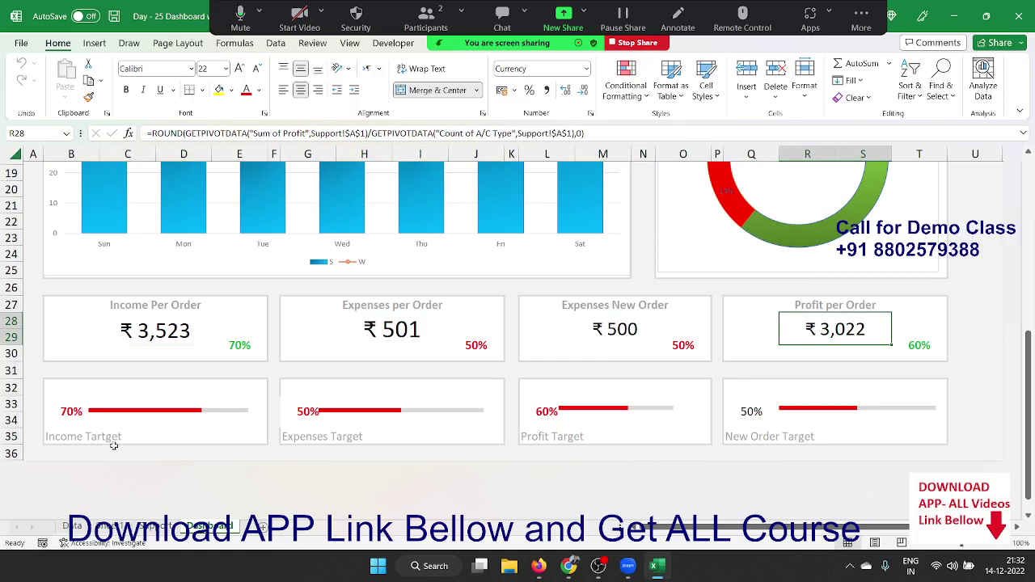
{"action": "left_click", "coordinate": [77, 440]}
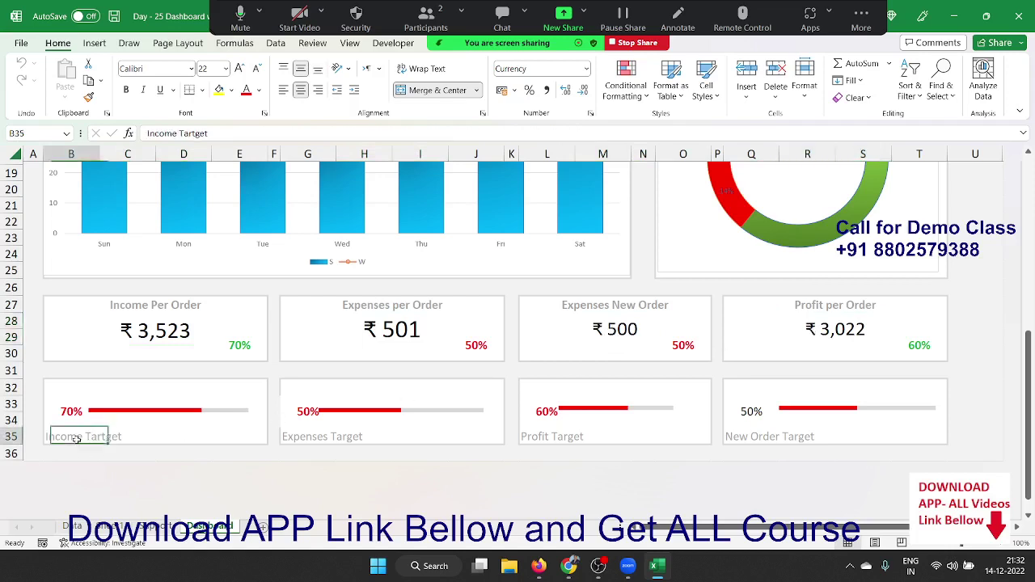
{"action": "left_click", "coordinate": [291, 440]}
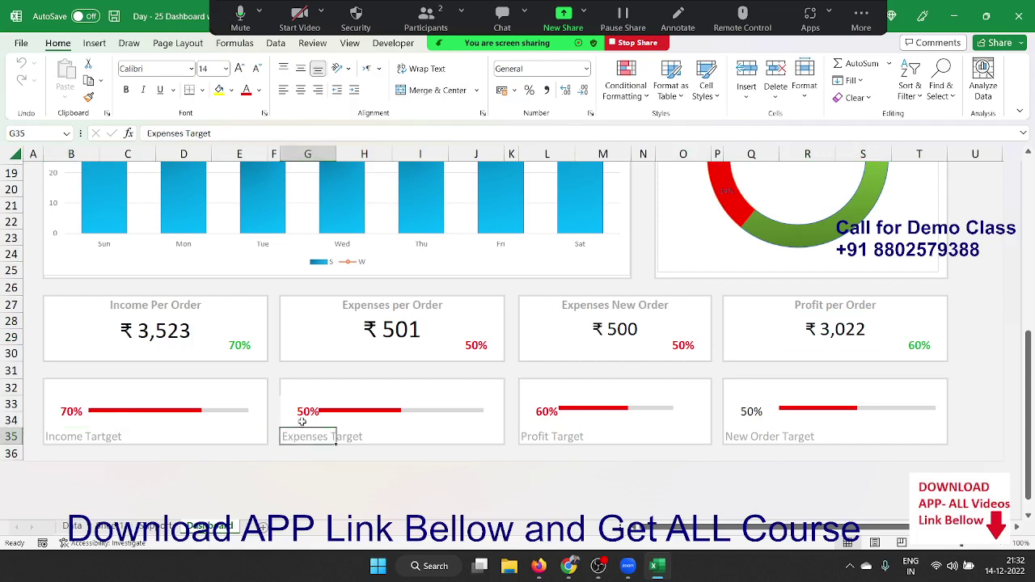
{"action": "left_click", "coordinate": [522, 436]}
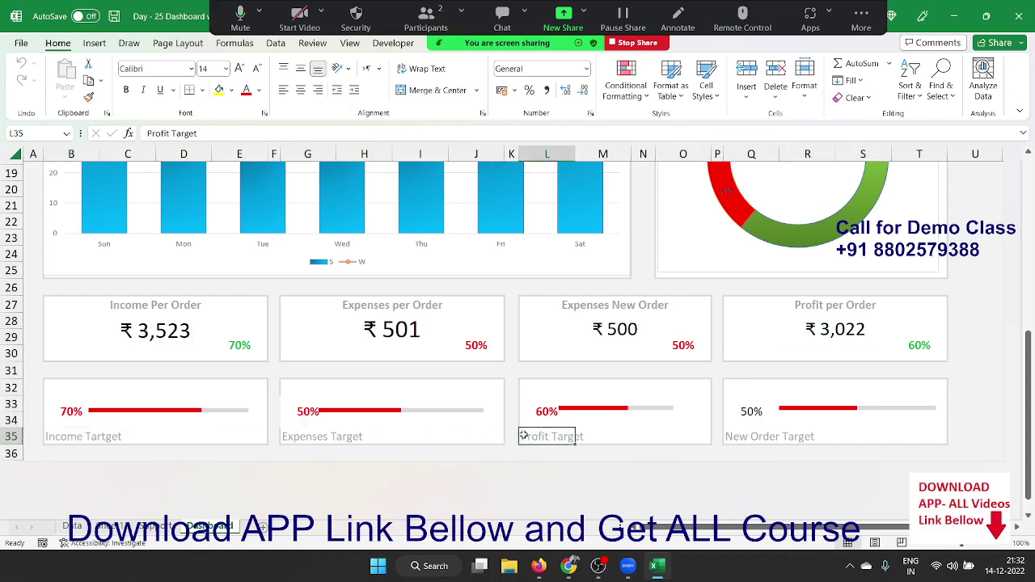
{"action": "left_click", "coordinate": [730, 436]}
{"action": "left_click", "coordinate": [708, 456]}
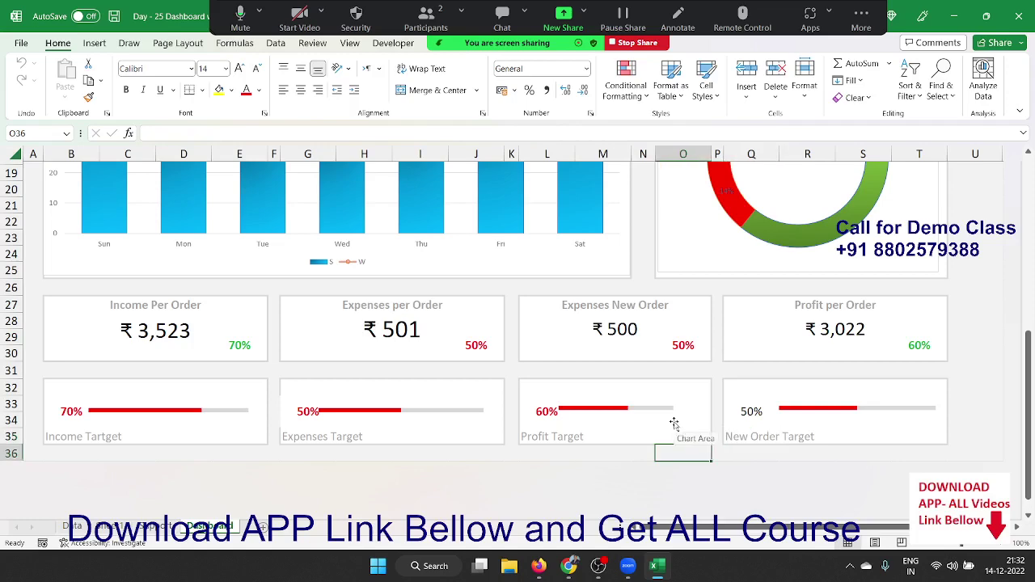
{"action": "scroll", "coordinate": [601, 426], "scroll_direction": "up", "scroll_amount": 3}
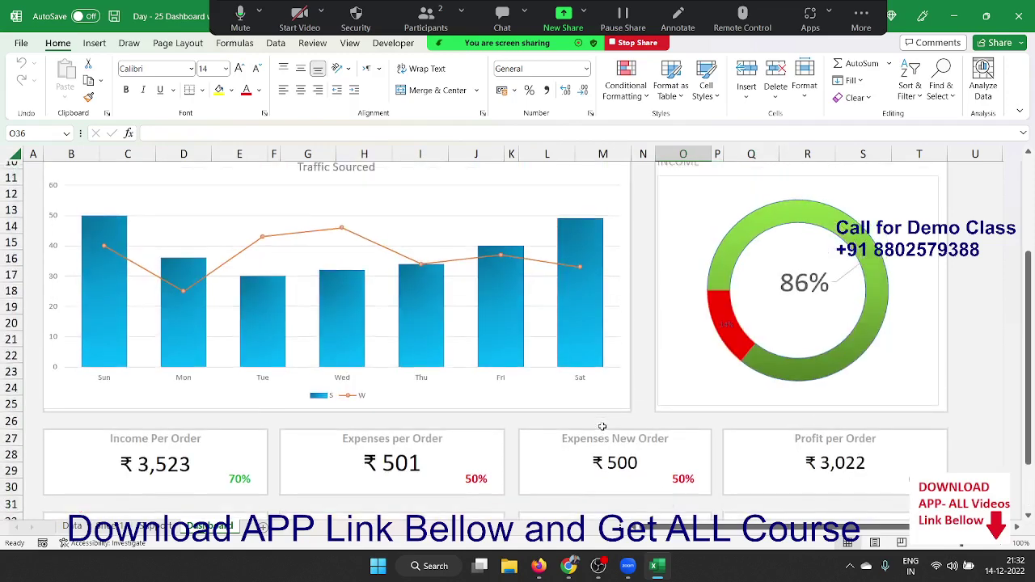
{"action": "scroll", "coordinate": [601, 426], "scroll_direction": "up", "scroll_amount": 3}
{"action": "scroll", "coordinate": [604, 431], "scroll_direction": "down", "scroll_amount": 3}
{"action": "scroll", "coordinate": [604, 431], "scroll_direction": "up", "scroll_amount": 3}
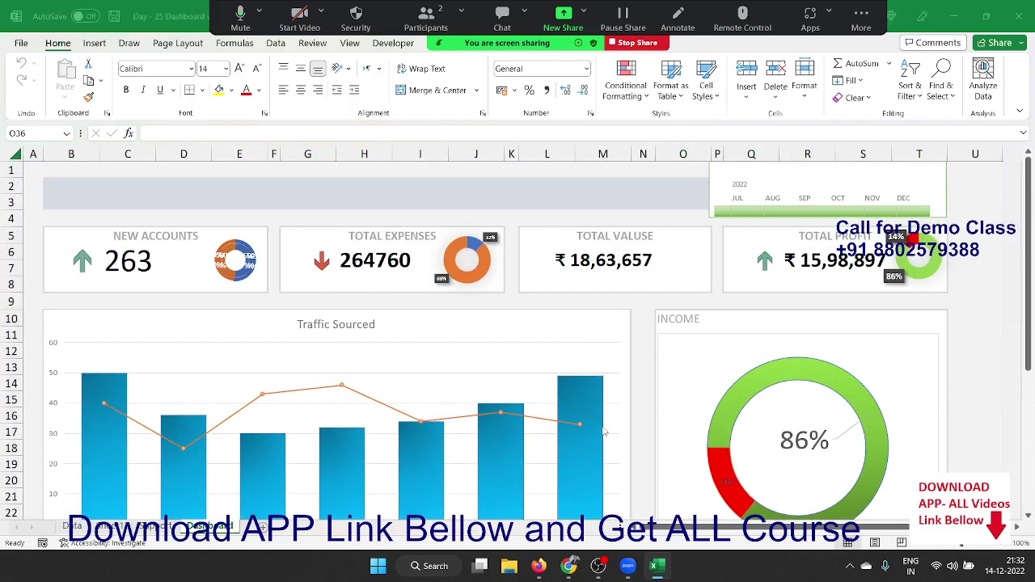
{"action": "mouse_move", "coordinate": [538, 566]}
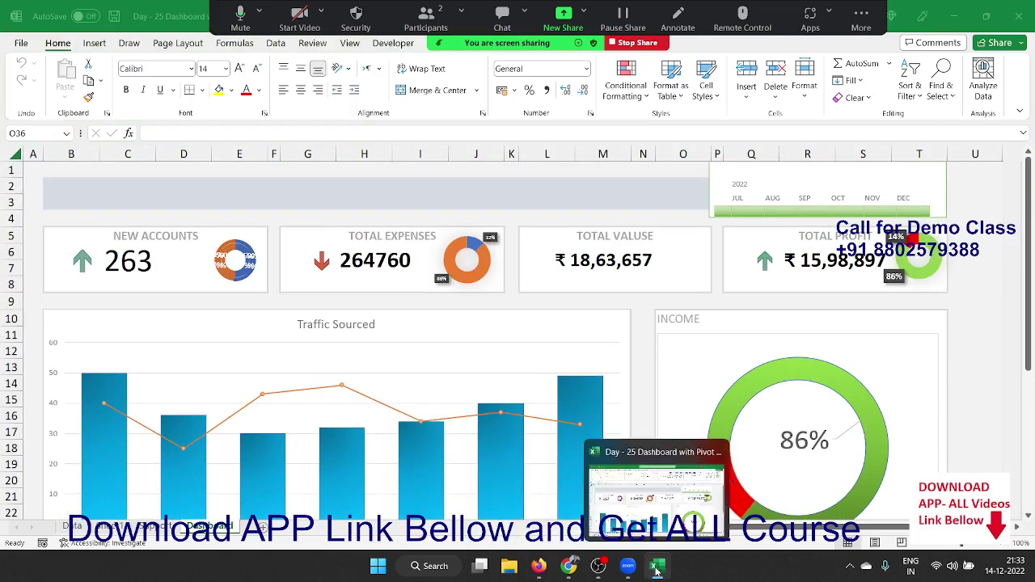
{"action": "key", "text": "alt+Tab"}
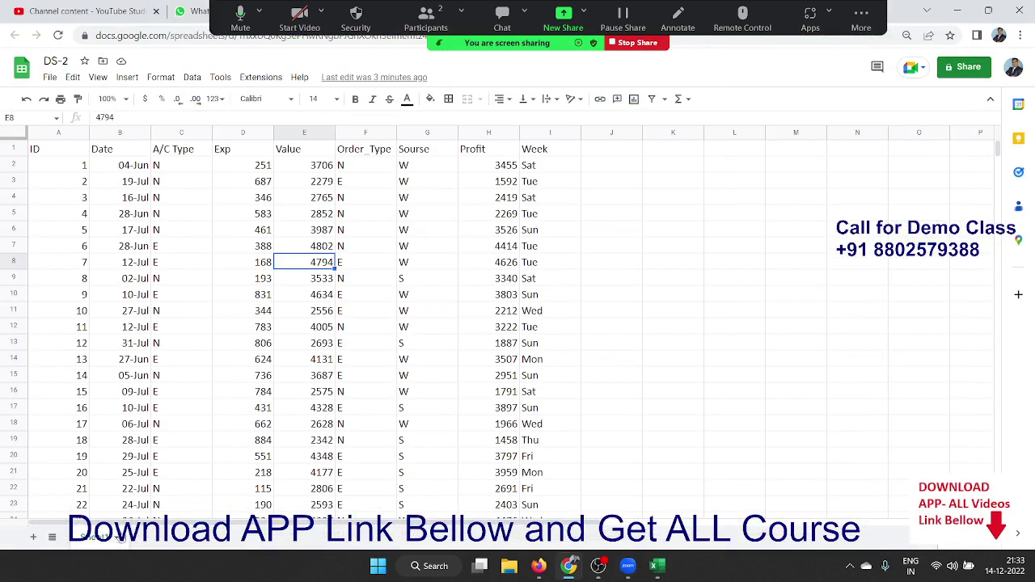
Step: Rename Sheet1 to 'Data' and add a new blank sheet
{"action": "double_click", "coordinate": [92, 540]}
{"action": "type", "text": "Data"}
{"action": "left_click", "coordinate": [133, 425]}
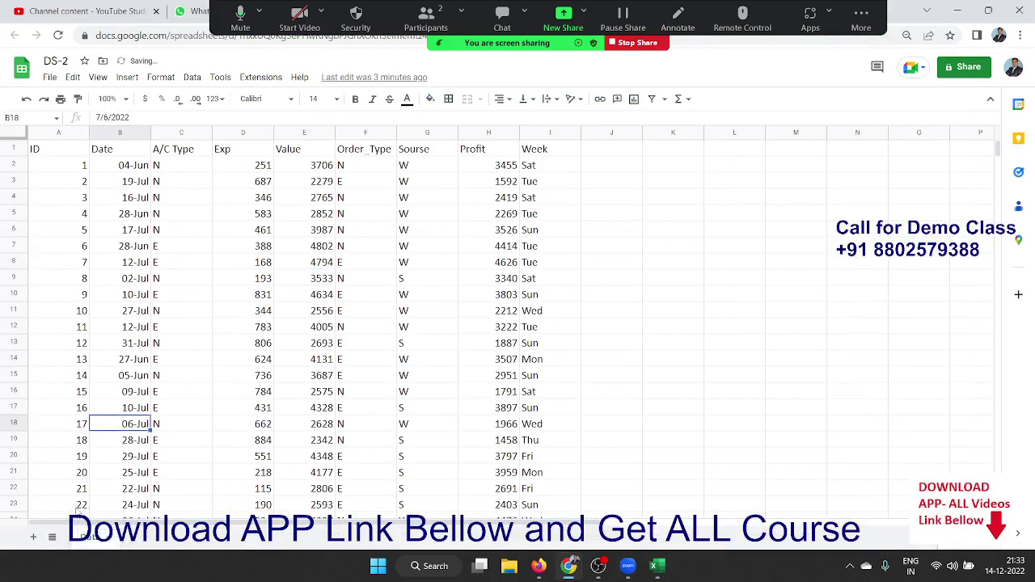
{"action": "left_click", "coordinate": [33, 537]}
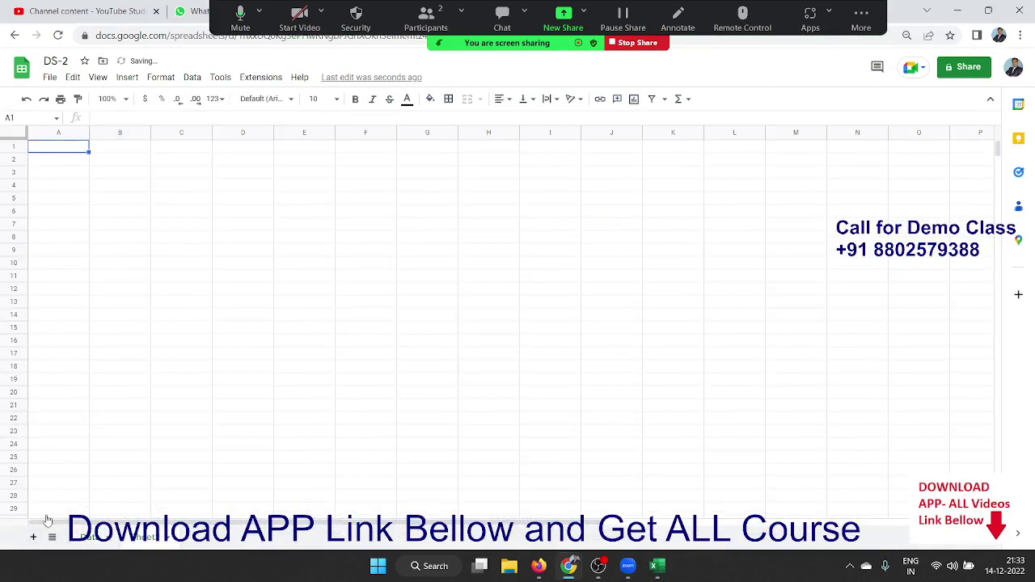
{"action": "left_click", "coordinate": [117, 195]}
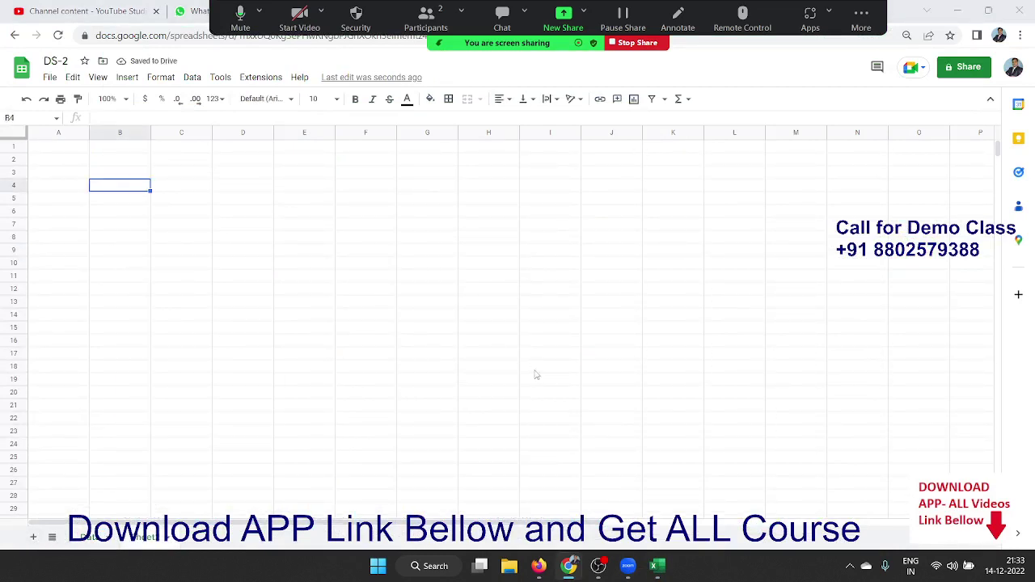
Step: Bring the Excel sales dashboard to the front and scroll through it as reference
{"action": "left_click", "coordinate": [657, 566]}
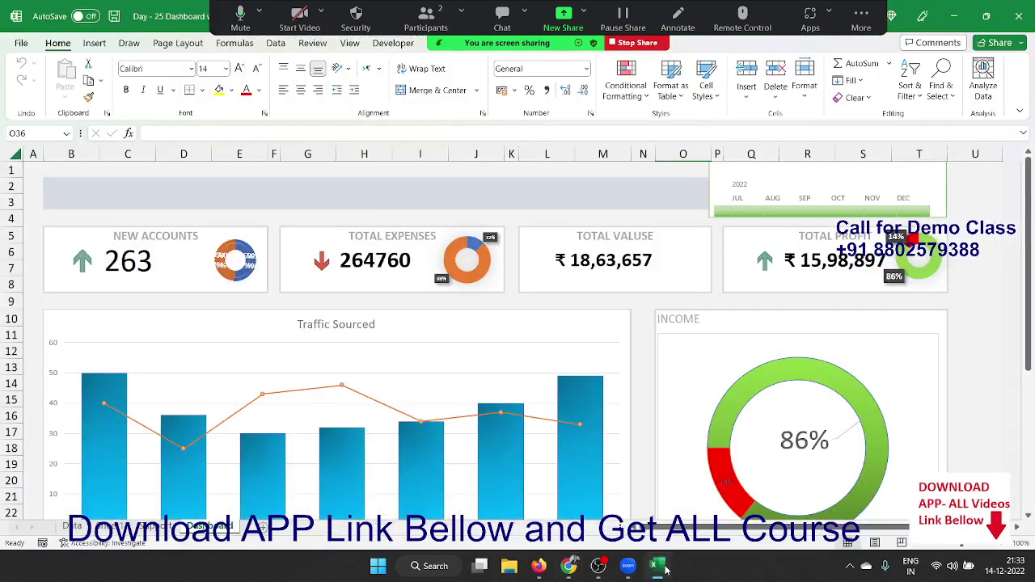
{"action": "scroll", "coordinate": [679, 450], "scroll_direction": "down", "scroll_amount": 3}
{"action": "scroll", "coordinate": [679, 450], "scroll_direction": "down", "scroll_amount": 2}
{"action": "scroll", "coordinate": [679, 450], "scroll_direction": "down", "scroll_amount": 1}
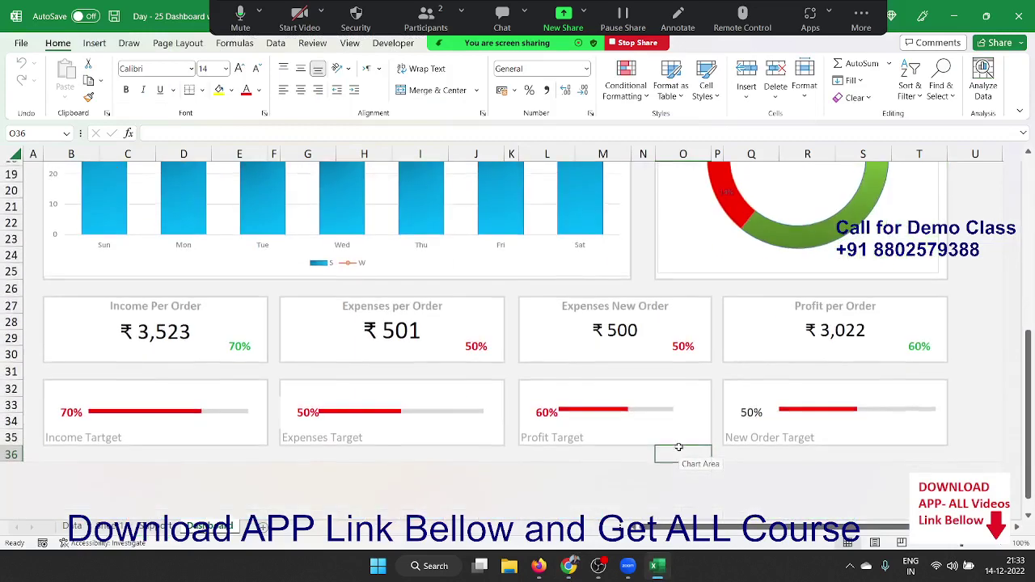
{"action": "scroll", "coordinate": [679, 449], "scroll_direction": "up", "scroll_amount": 2}
{"action": "scroll", "coordinate": [679, 447], "scroll_direction": "up", "scroll_amount": 4}
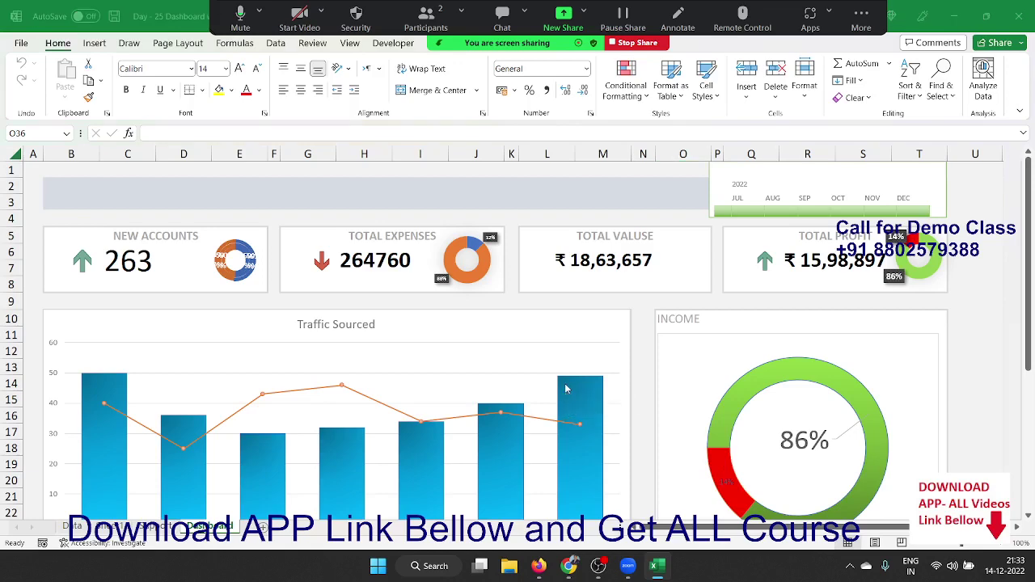
Step: Return to Google Sheets and select the whole new sheet
{"action": "left_click", "coordinate": [665, 569]}
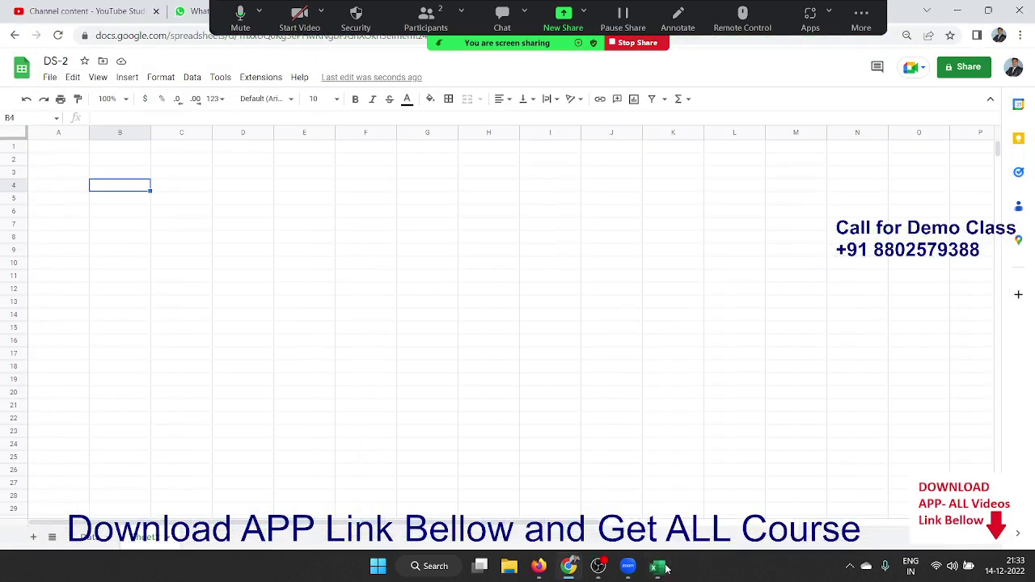
{"action": "left_click", "coordinate": [59, 151]}
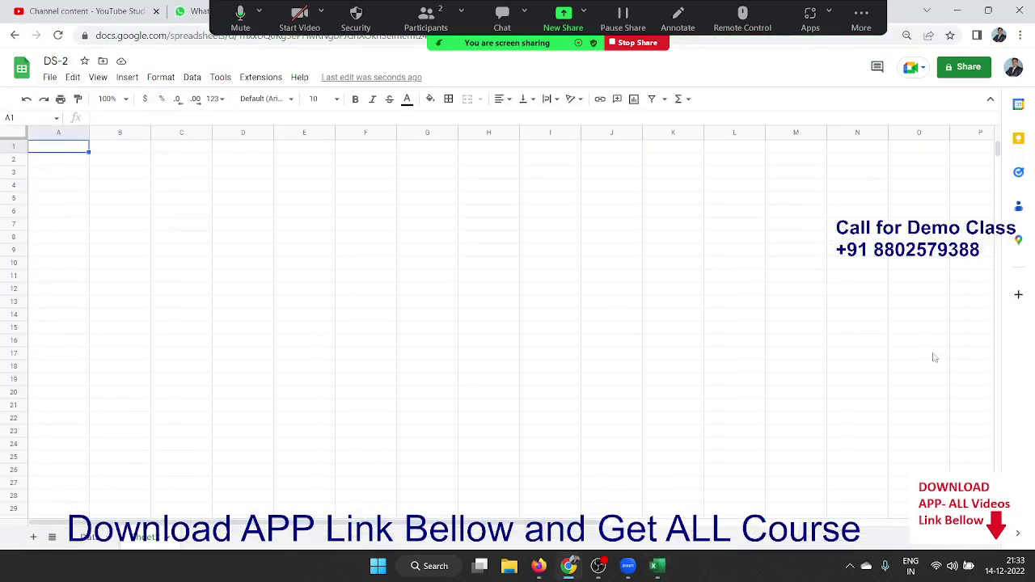
{"action": "scroll", "coordinate": [934, 358], "scroll_direction": "down", "scroll_amount": 3}
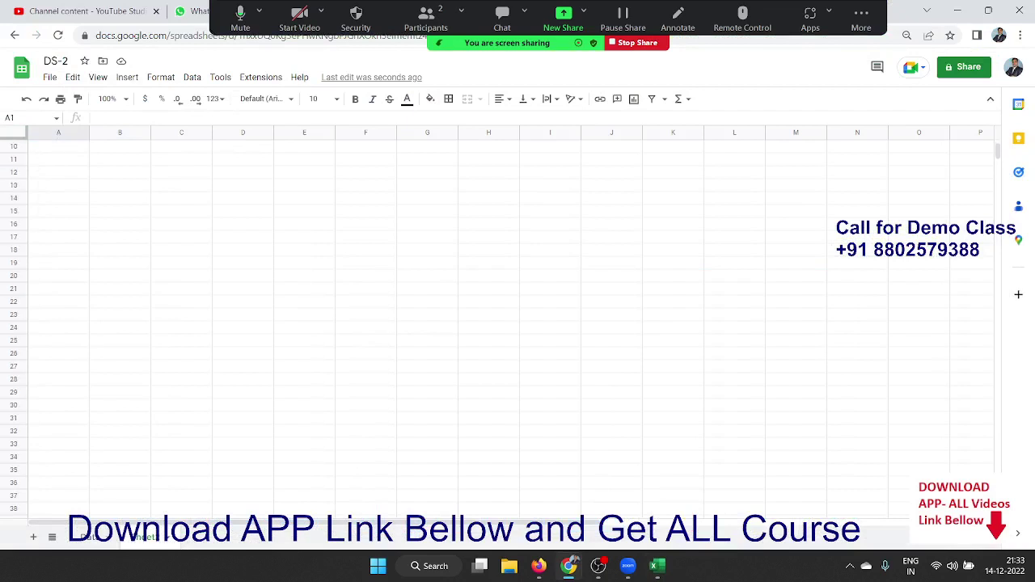
{"action": "scroll", "coordinate": [501, 323], "scroll_direction": "down", "scroll_amount": 3}
{"action": "scroll", "coordinate": [501, 323], "scroll_direction": "down", "scroll_amount": 1}
{"action": "scroll", "coordinate": [501, 324], "scroll_direction": "right", "scroll_amount": 4}
{"action": "scroll", "coordinate": [501, 323], "scroll_direction": "down", "scroll_amount": 3}
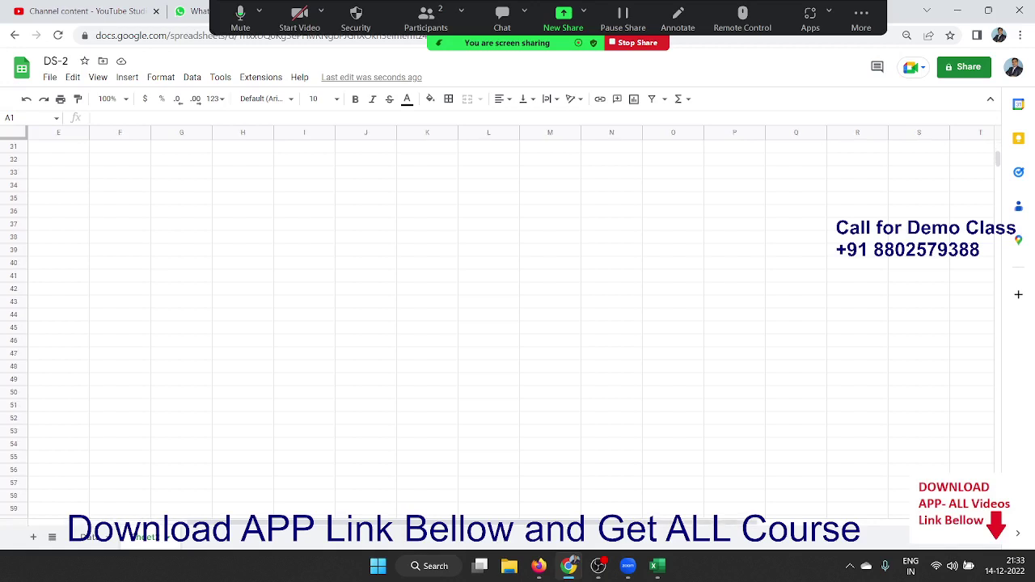
{"action": "key", "text": "ctrl+a"}
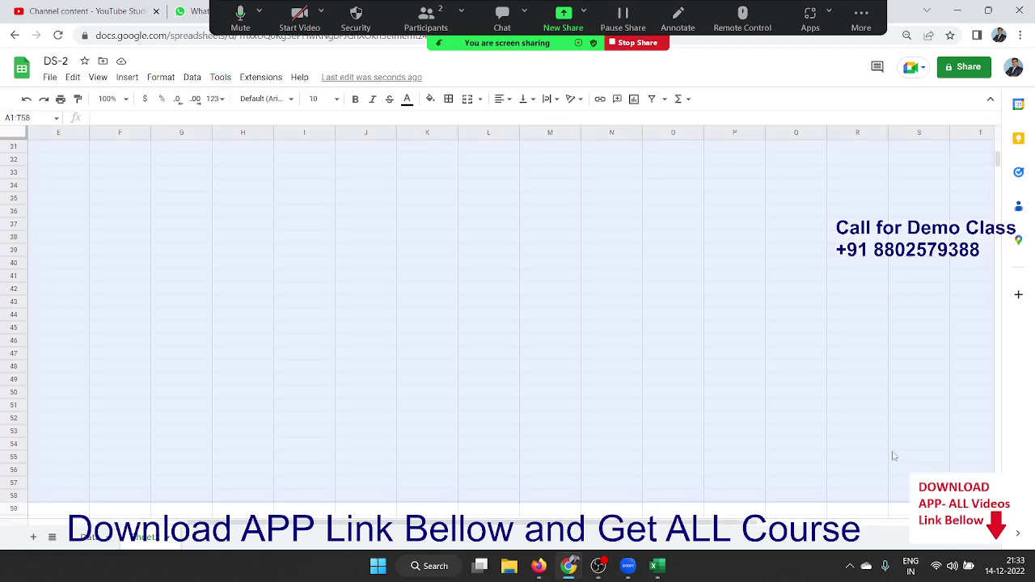
{"action": "scroll", "coordinate": [893, 457], "scroll_direction": "up", "scroll_amount": 10}
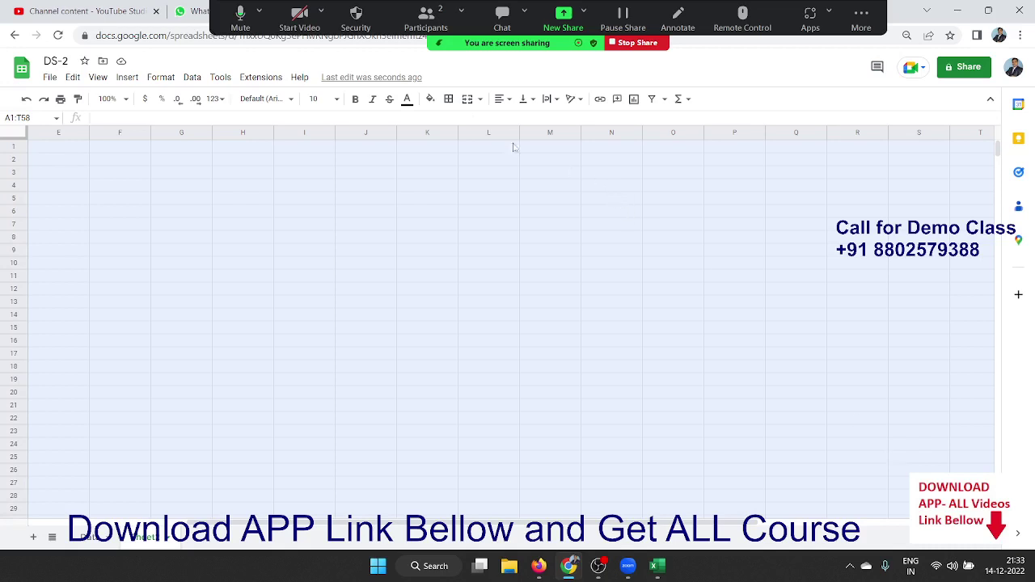
Step: Fill the selected range A1:T58 light gray and deselect it
{"action": "left_click", "coordinate": [430, 100]}
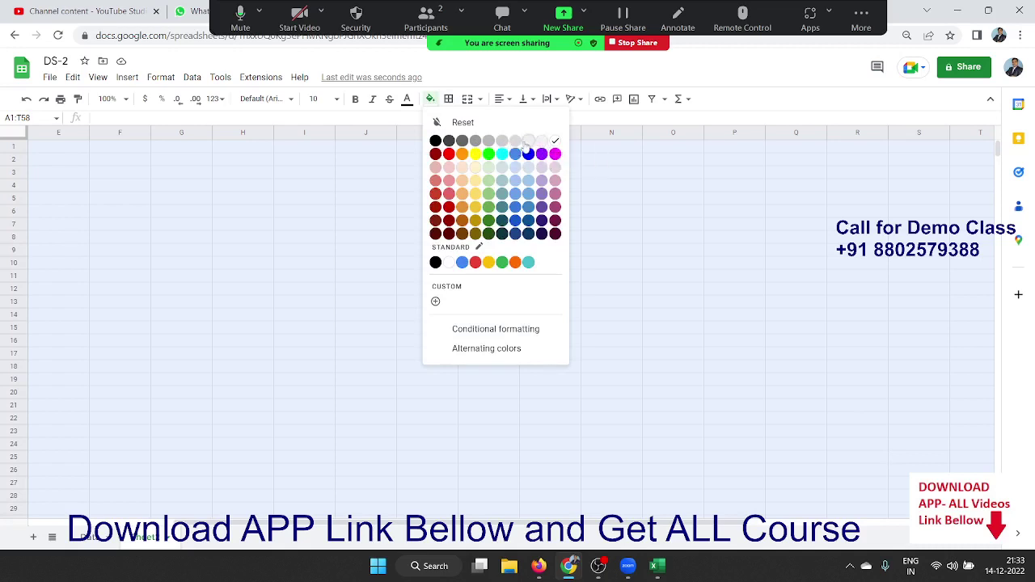
{"action": "left_click", "coordinate": [515, 140]}
{"action": "left_click", "coordinate": [500, 150]}
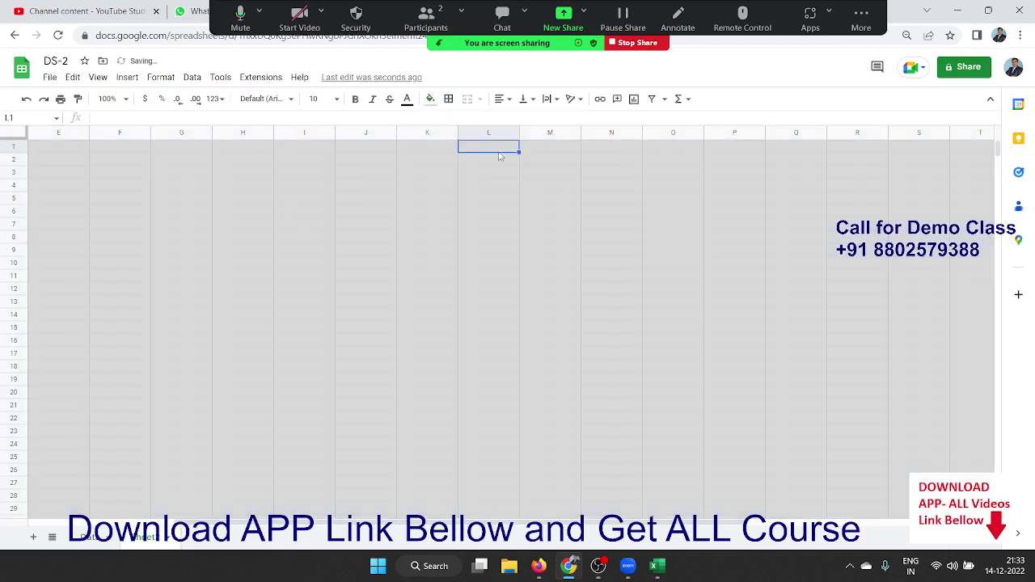
{"action": "left_click", "coordinate": [320, 174]}
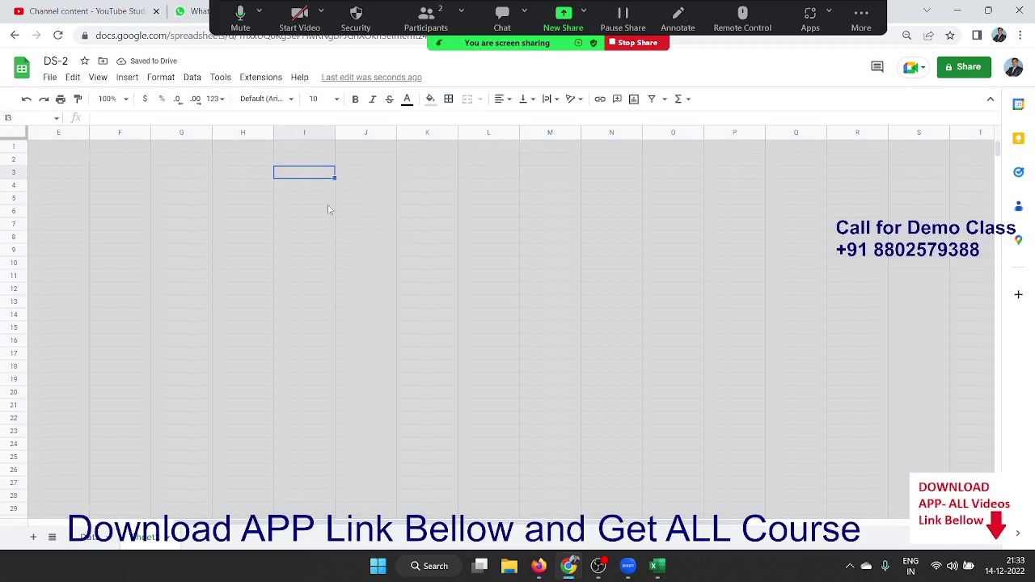
{"action": "left_click", "coordinate": [149, 186]}
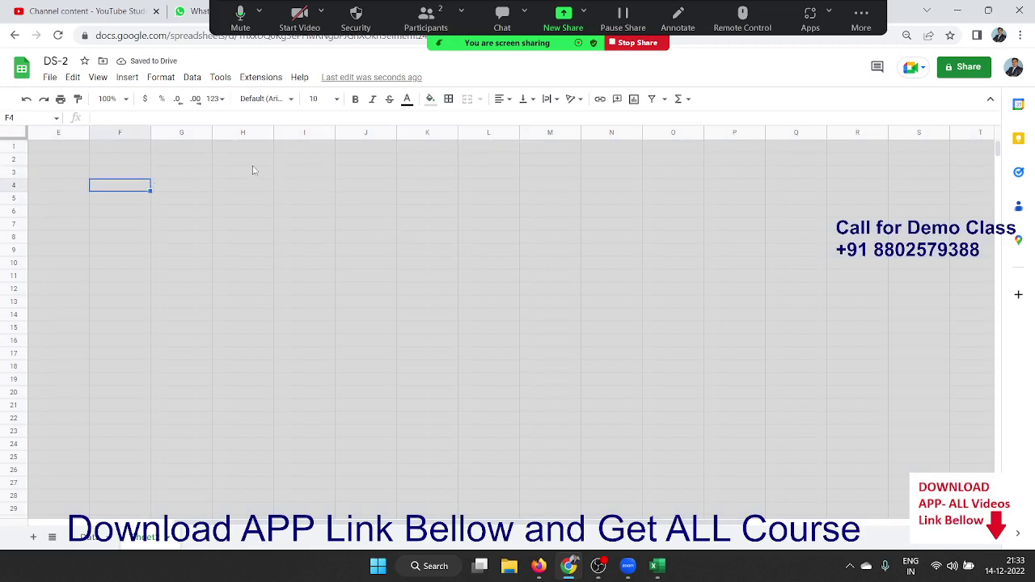
{"action": "left_click", "coordinate": [363, 164]}
{"action": "left_click", "coordinate": [407, 176]}
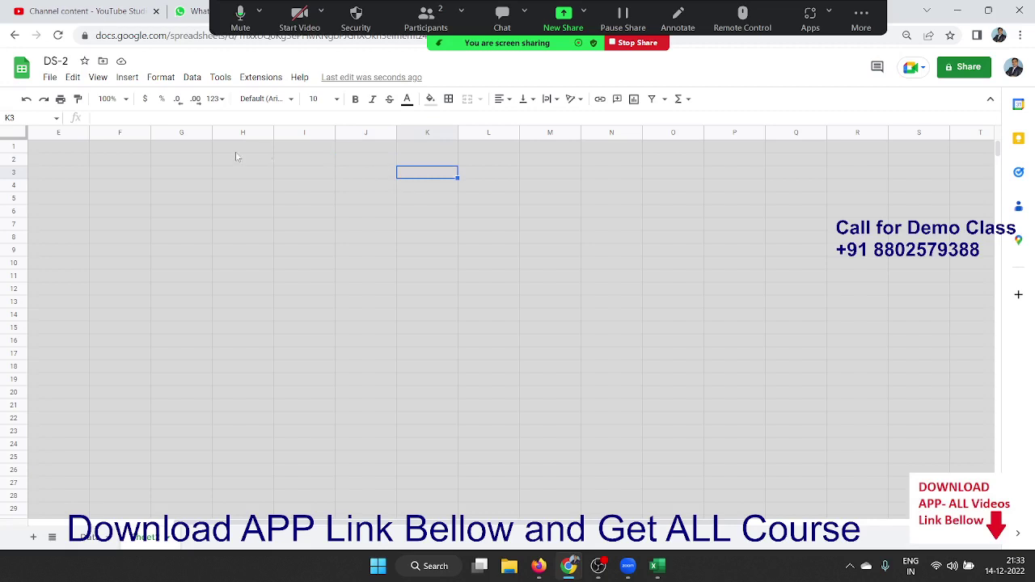
{"action": "left_click", "coordinate": [57, 150]}
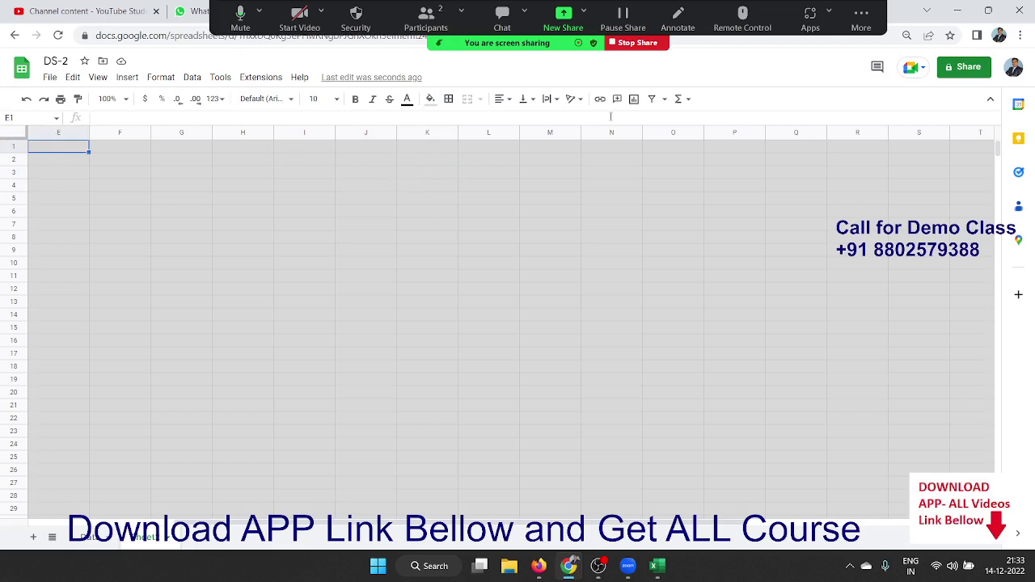
Step: Hide the sheet gridlines through View > Show, leaving borders unapplied
{"action": "left_click", "coordinate": [450, 106]}
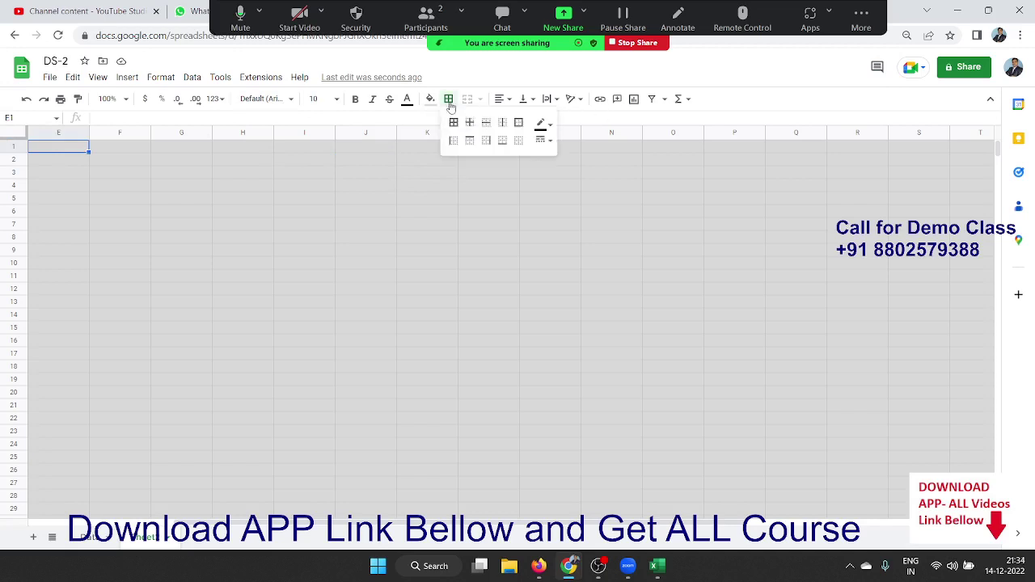
{"action": "left_click", "coordinate": [545, 140]}
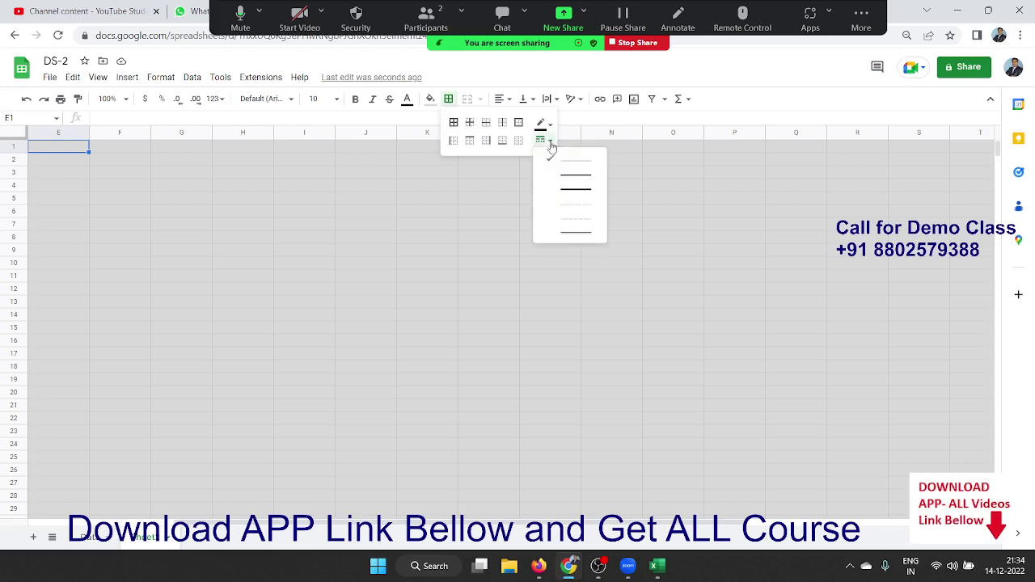
{"action": "left_click", "coordinate": [424, 265]}
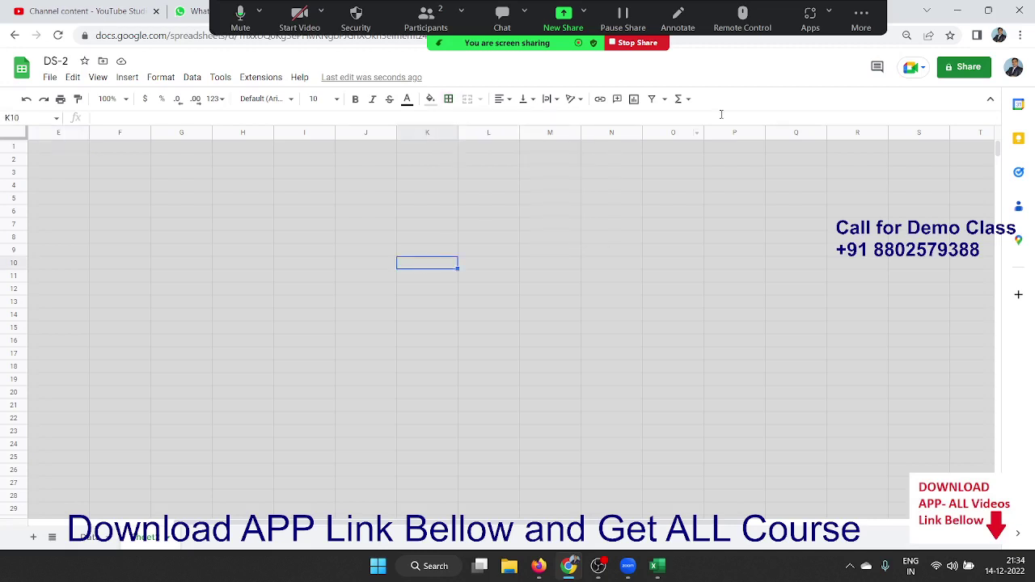
{"action": "left_click", "coordinate": [98, 78]}
{"action": "mouse_move", "coordinate": [129, 99]}
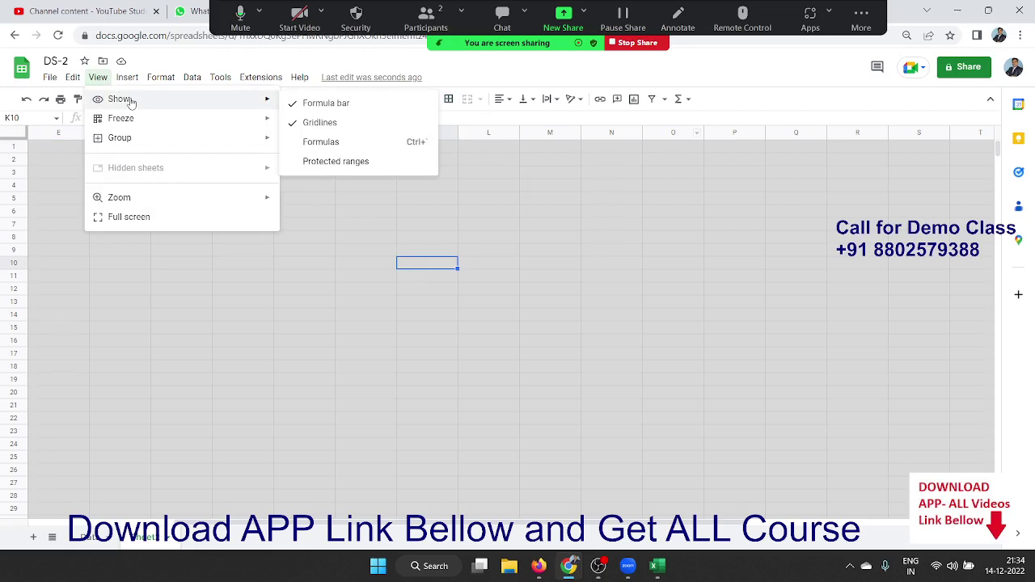
{"action": "left_click", "coordinate": [293, 125]}
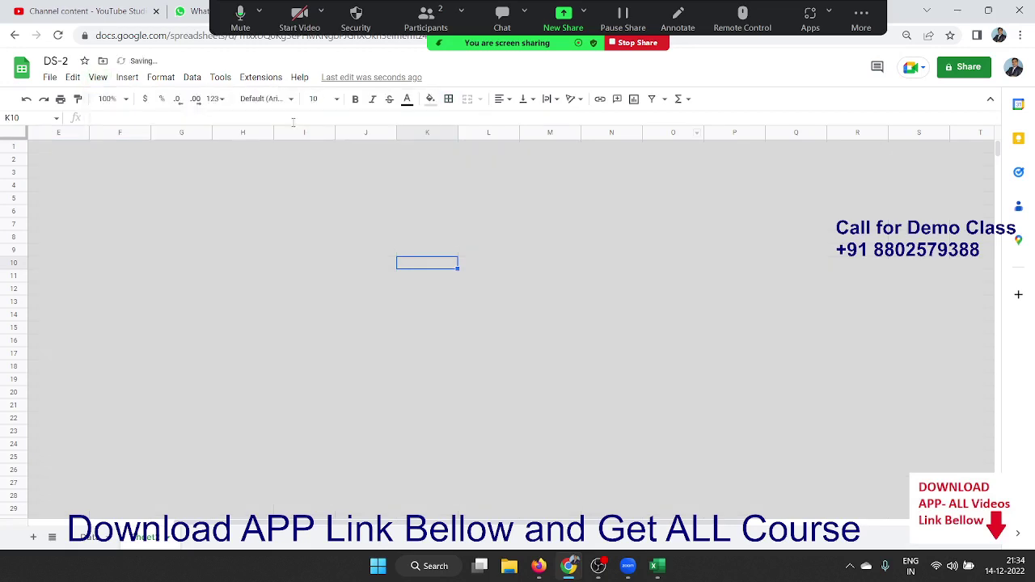
Step: Select the range E1:T58 and bring up its fill colour choices
{"action": "left_click", "coordinate": [48, 203]}
{"action": "left_click", "coordinate": [65, 132]}
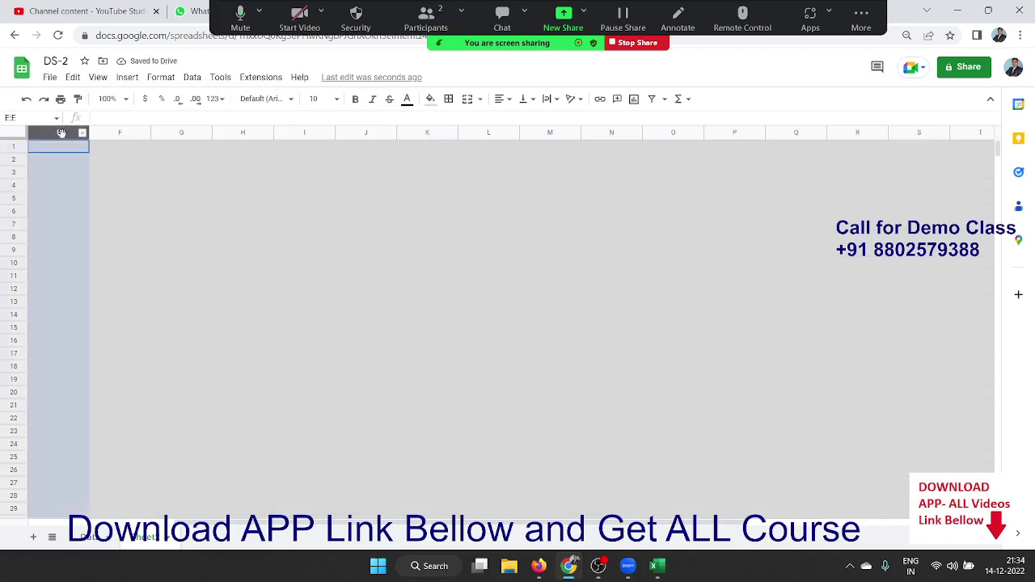
{"action": "left_click", "coordinate": [177, 172]}
{"action": "key", "text": "alt+Tab"}
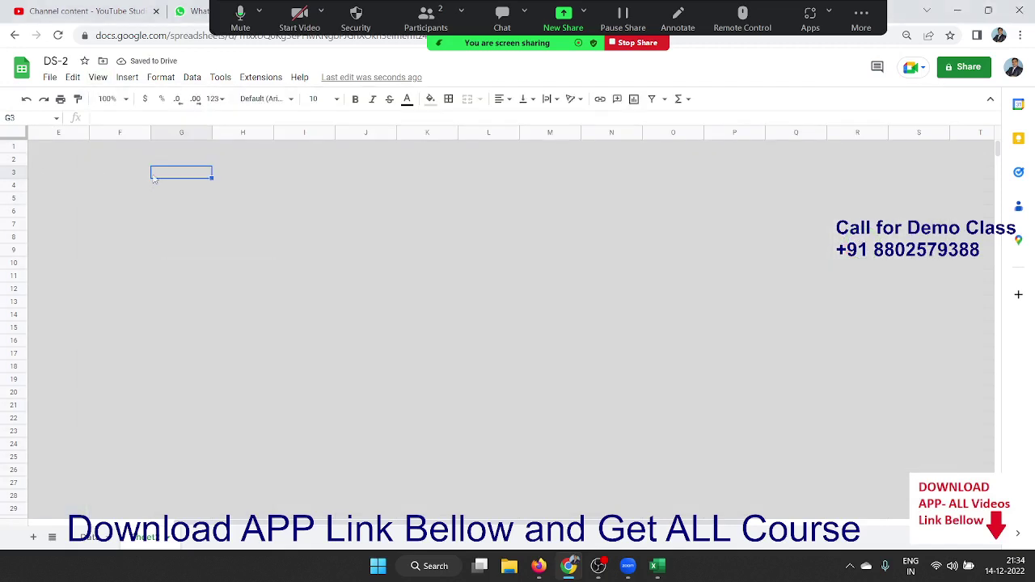
{"action": "left_click", "coordinate": [49, 150]}
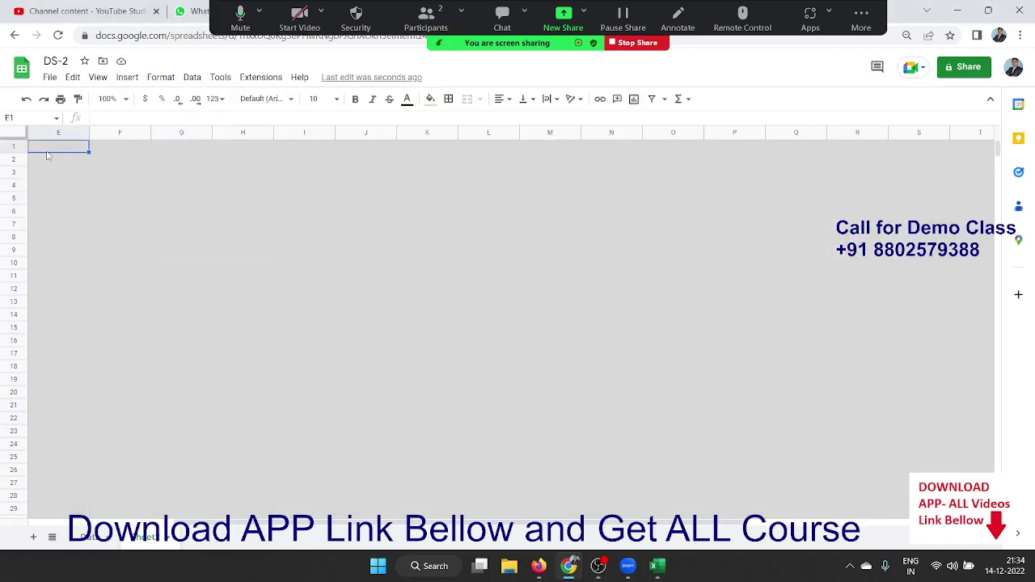
{"action": "scroll", "coordinate": [990, 428], "scroll_direction": "down", "scroll_amount": 10}
{"action": "left_click", "coordinate": [985, 418], "text": "shift"}
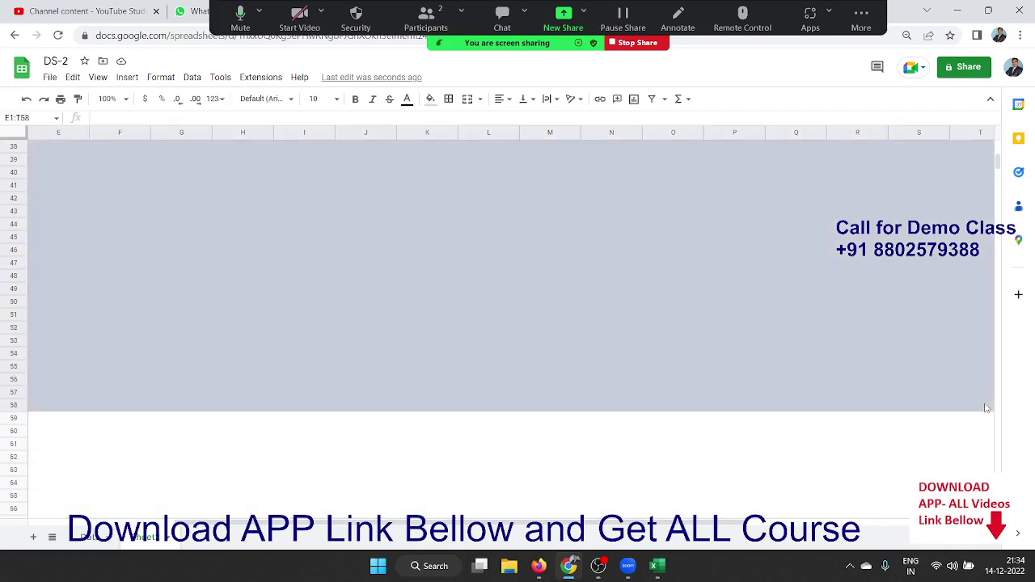
{"action": "scroll", "coordinate": [927, 410], "scroll_direction": "up", "scroll_amount": 10}
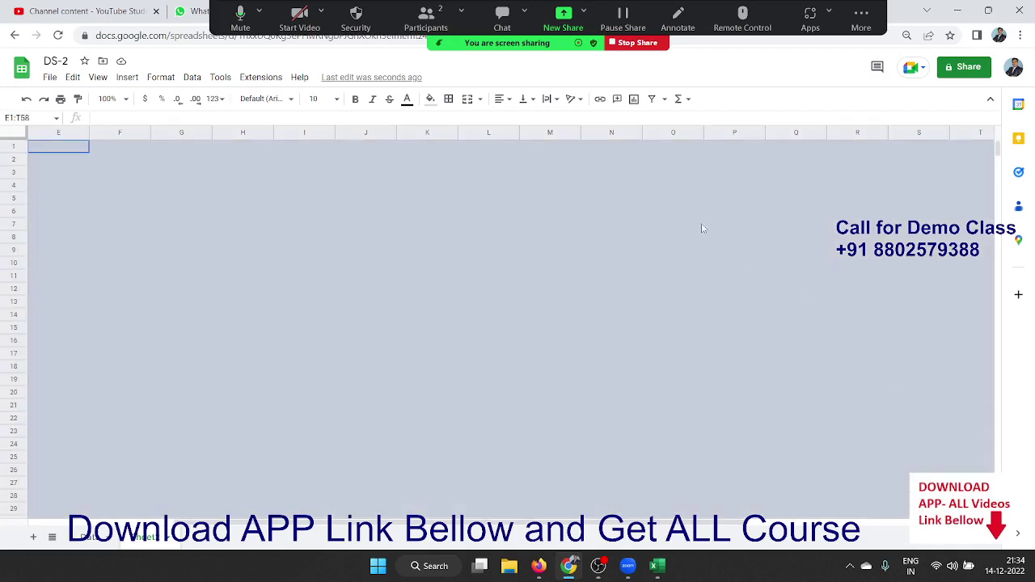
{"action": "left_click", "coordinate": [431, 98]}
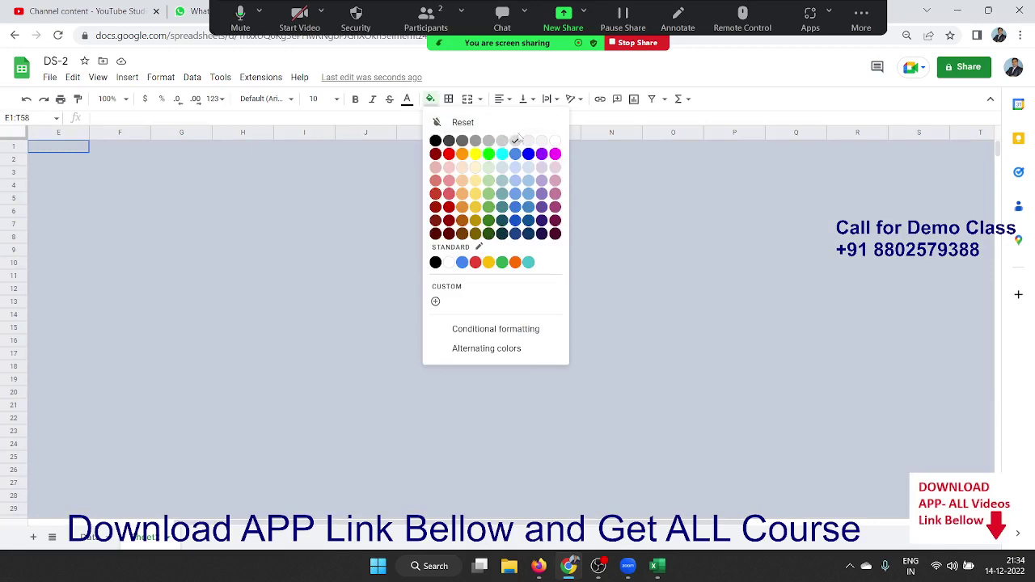
Step: Give E1:T58 a near-white fill, then select cell F4
{"action": "left_click", "coordinate": [539, 143]}
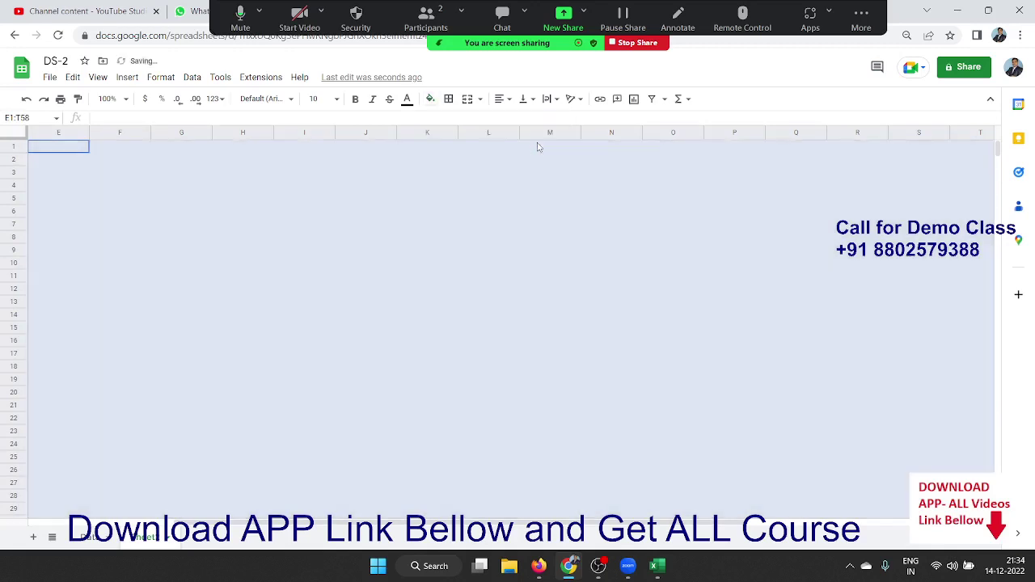
{"action": "left_click", "coordinate": [482, 196]}
{"action": "scroll", "coordinate": [466, 269], "scroll_direction": "down", "scroll_amount": 5}
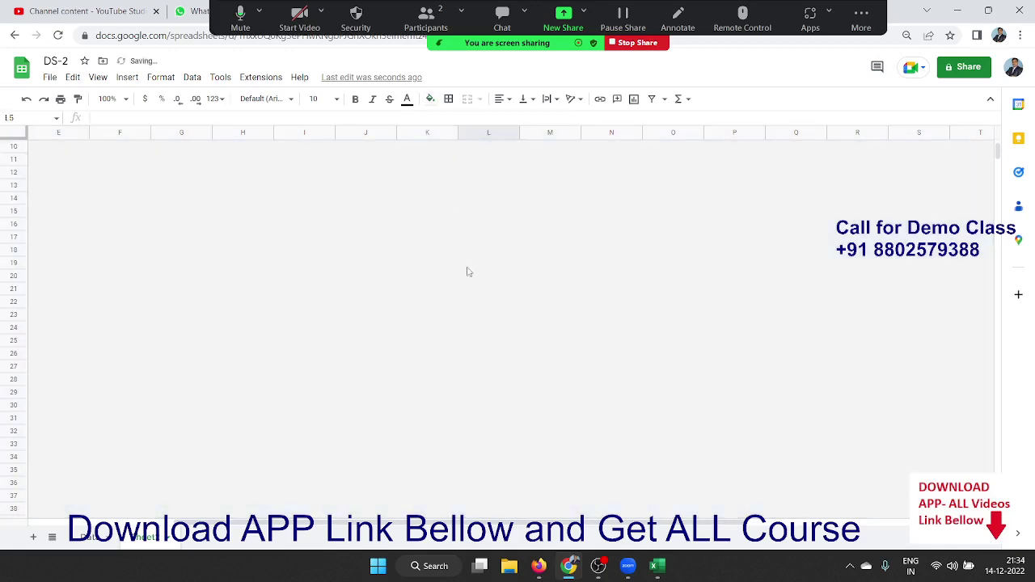
{"action": "scroll", "coordinate": [466, 272], "scroll_direction": "up", "scroll_amount": 5}
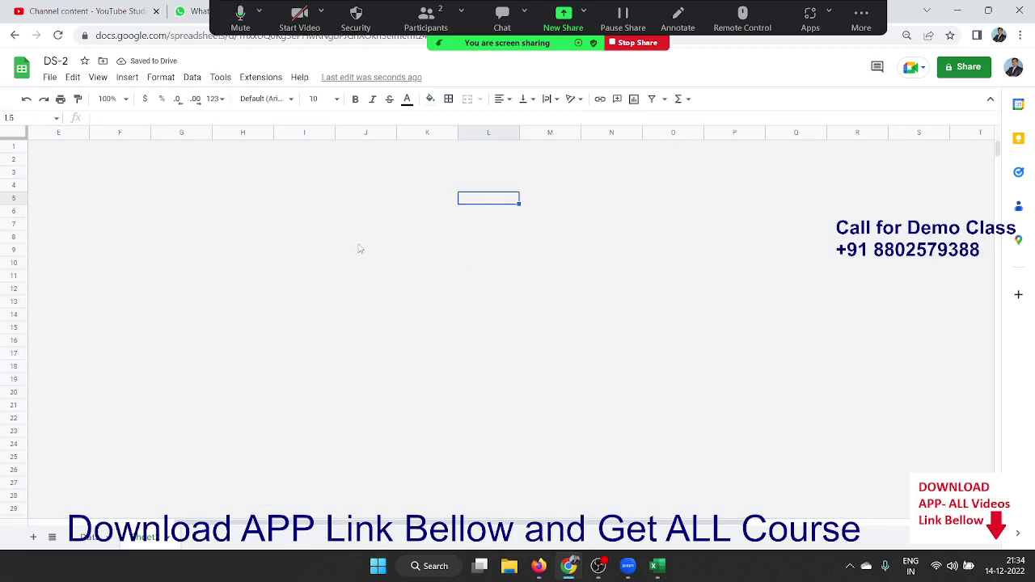
{"action": "left_click", "coordinate": [146, 187]}
{"action": "key", "text": "alt+Tab"}
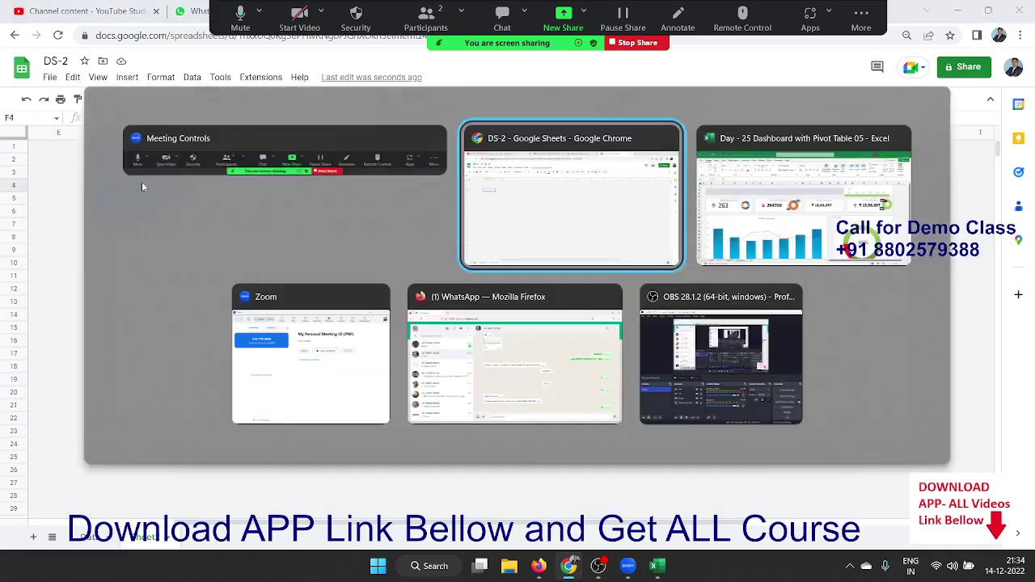
{"action": "key", "text": "alt+Tab"}
{"action": "key", "text": "Tab"}
{"action": "key", "text": "Tab"}
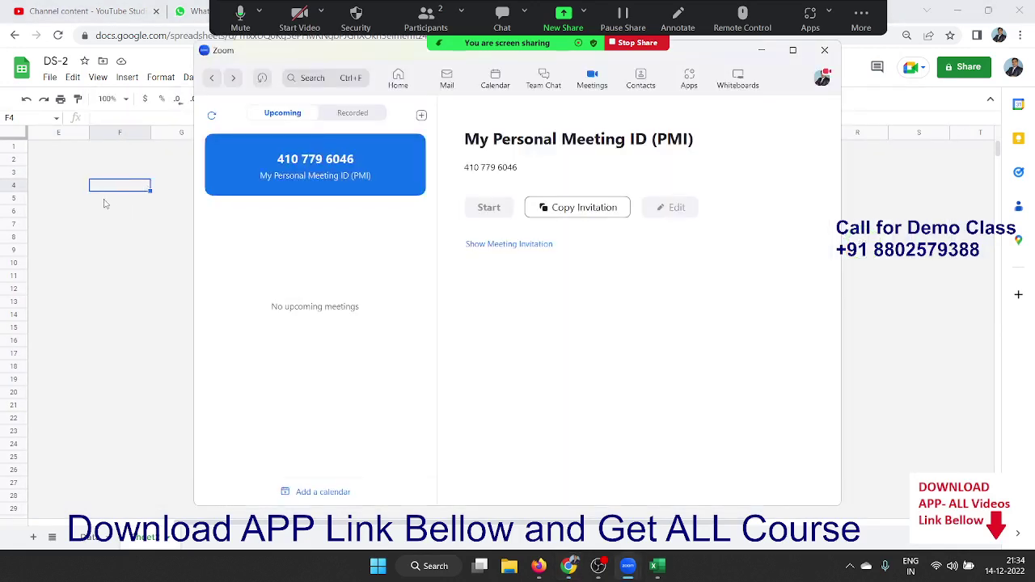
{"action": "left_click", "coordinate": [761, 51]}
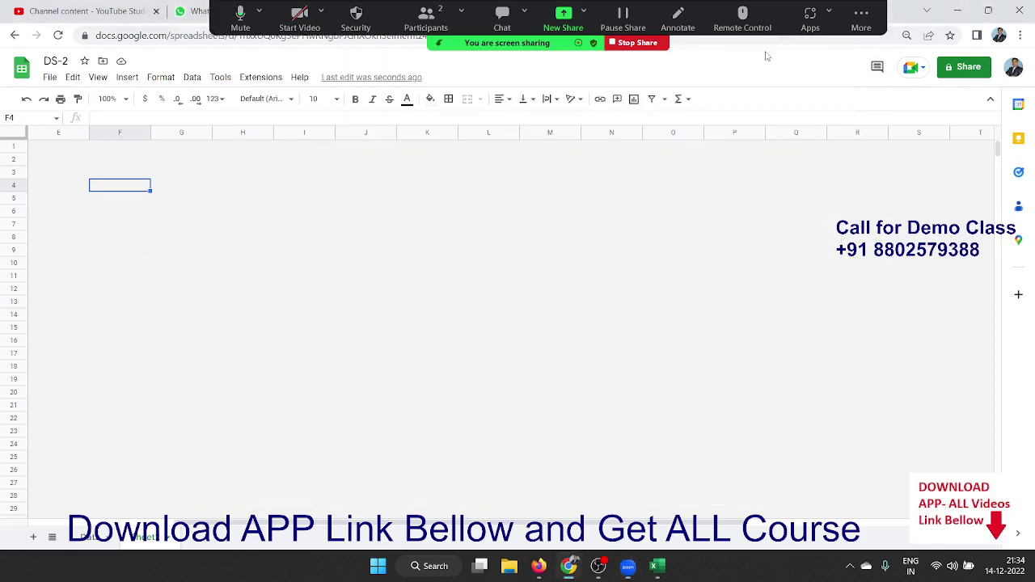
{"action": "left_click", "coordinate": [657, 566]}
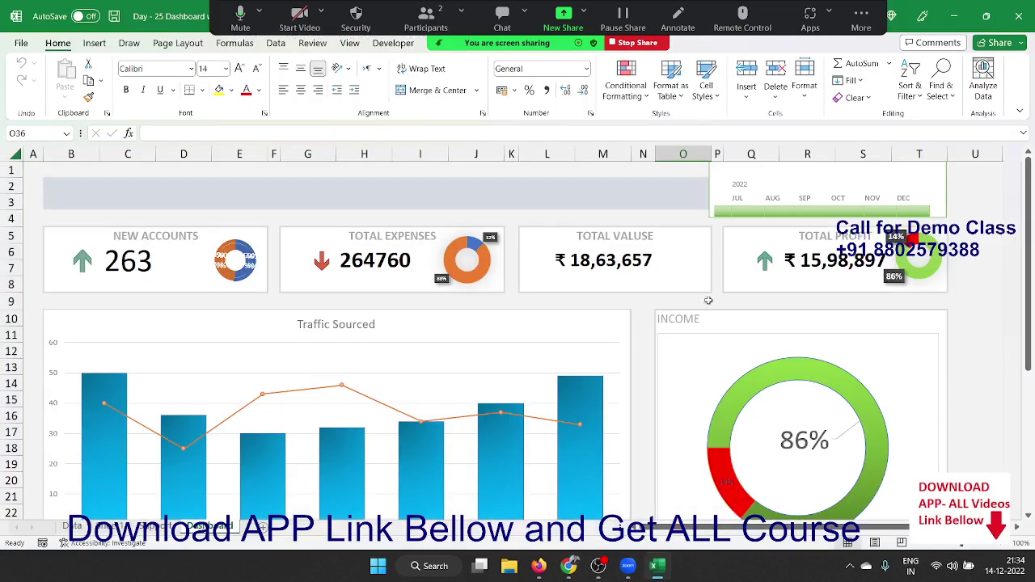
{"action": "left_click", "coordinate": [166, 277]}
{"action": "left_click", "coordinate": [357, 279]}
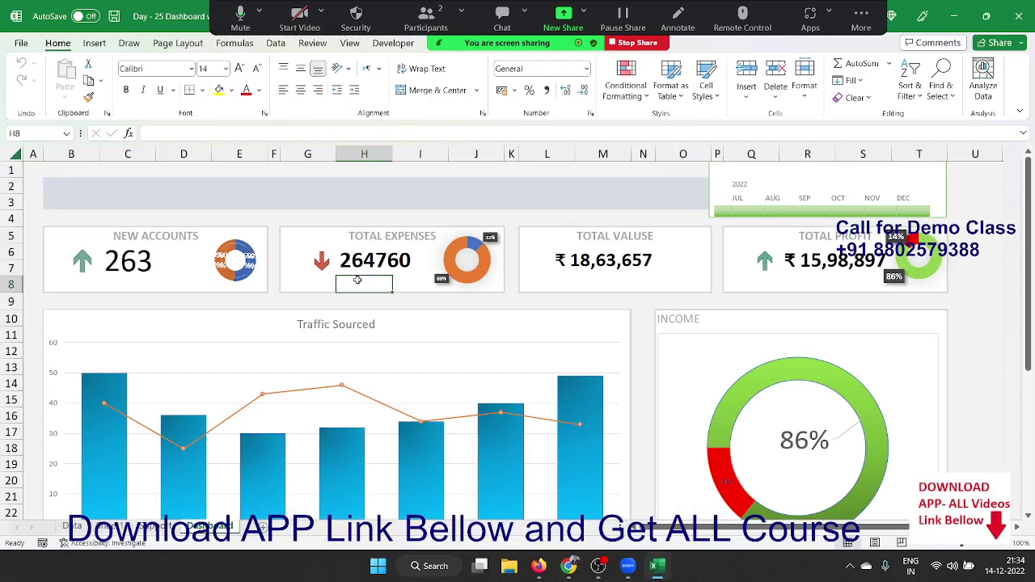
{"action": "left_click", "coordinate": [560, 268]}
{"action": "left_click", "coordinate": [788, 275]}
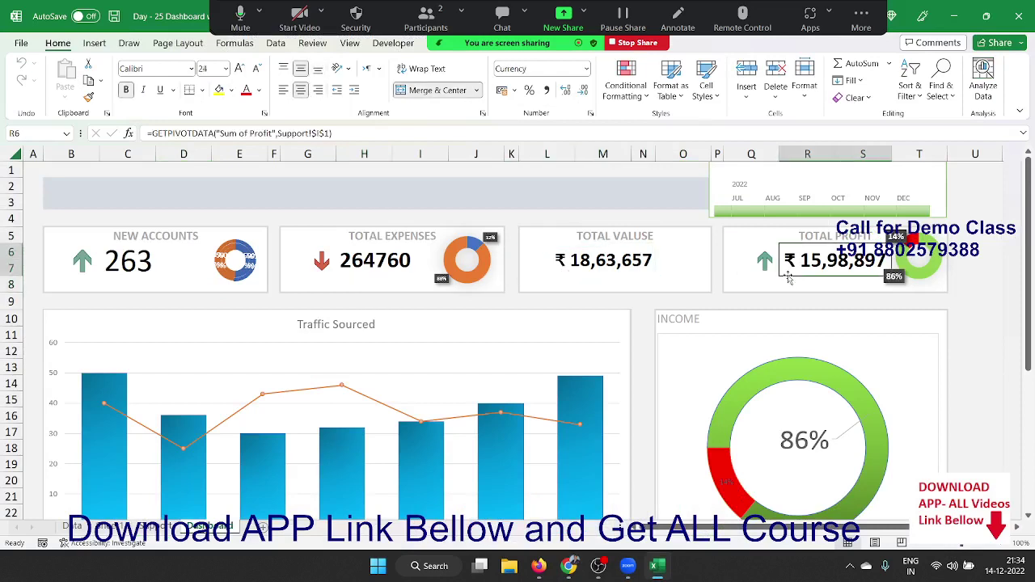
{"action": "left_click", "coordinate": [219, 200]}
{"action": "left_click", "coordinate": [74, 171]}
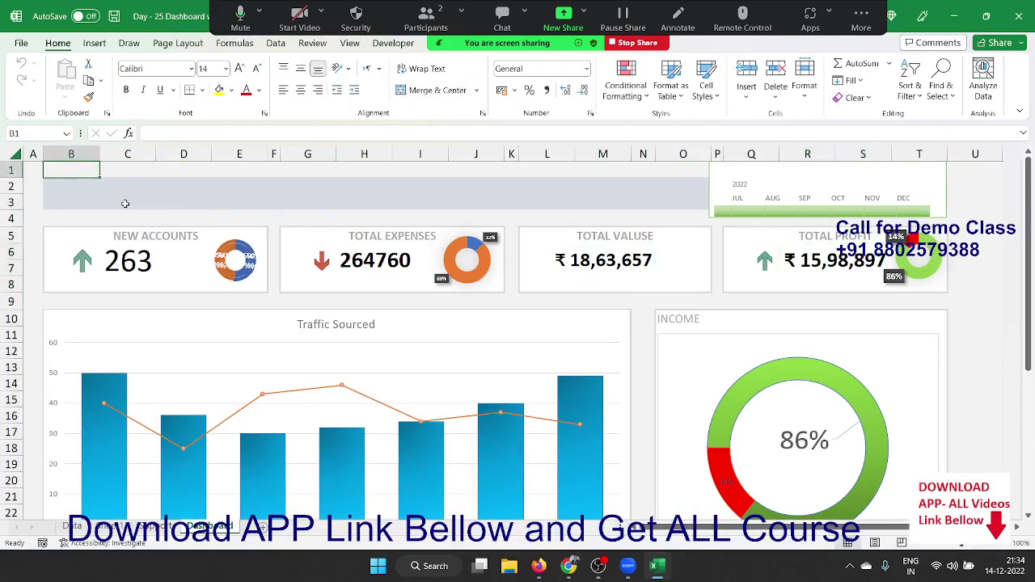
{"action": "key", "text": "alt+Tab"}
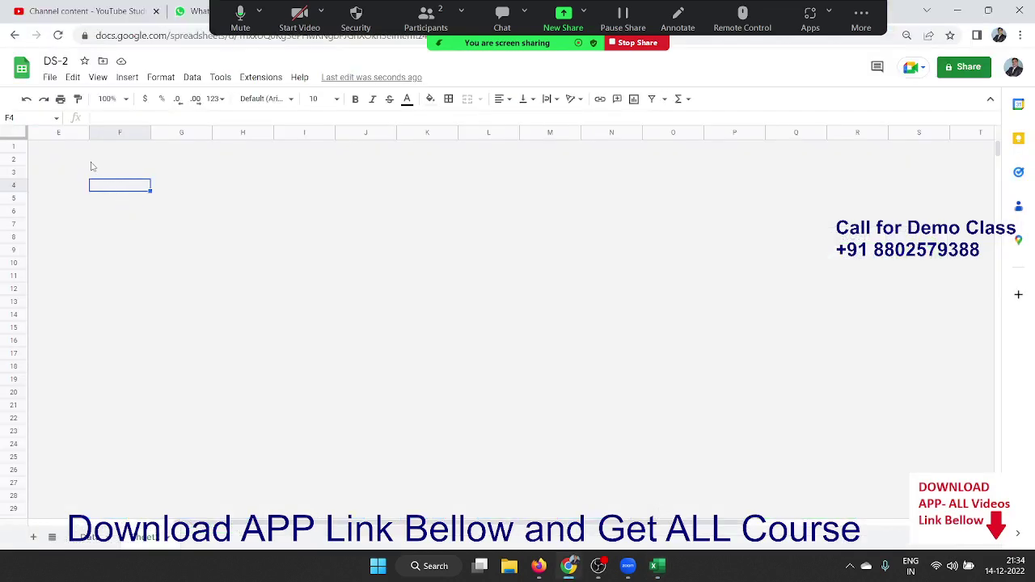
Step: Narrow column E and select the banner range starting at F2
{"action": "left_click", "coordinate": [91, 164]}
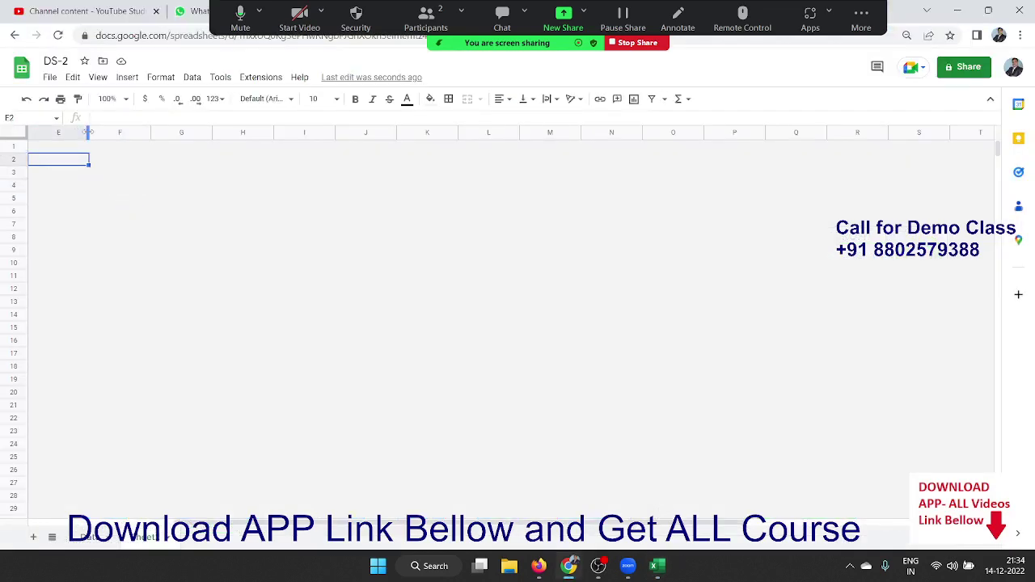
{"action": "left_click_drag", "start_coordinate": [88, 132], "coordinate": [52, 131]}
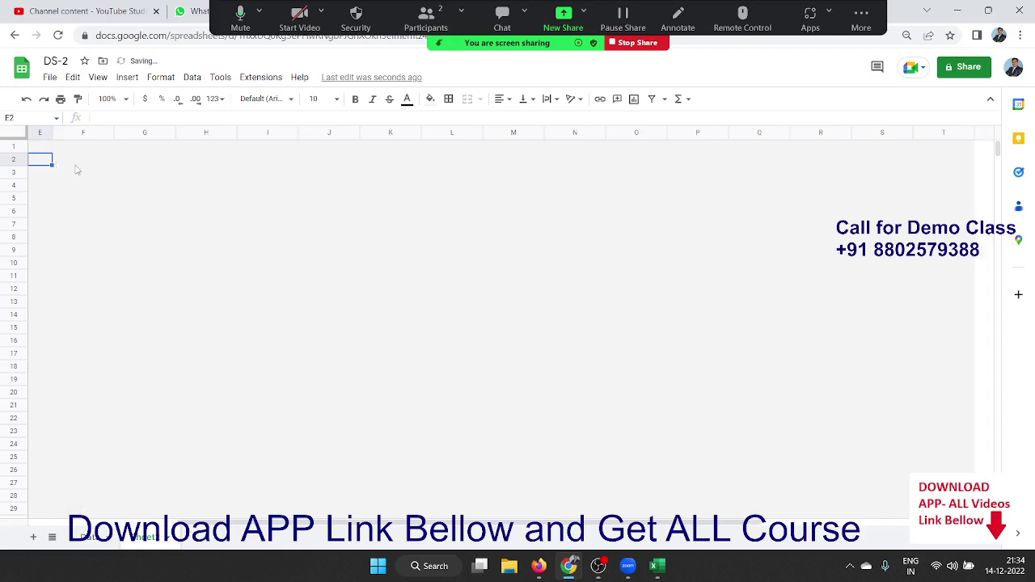
{"action": "left_click", "coordinate": [78, 170], "text": "shift"}
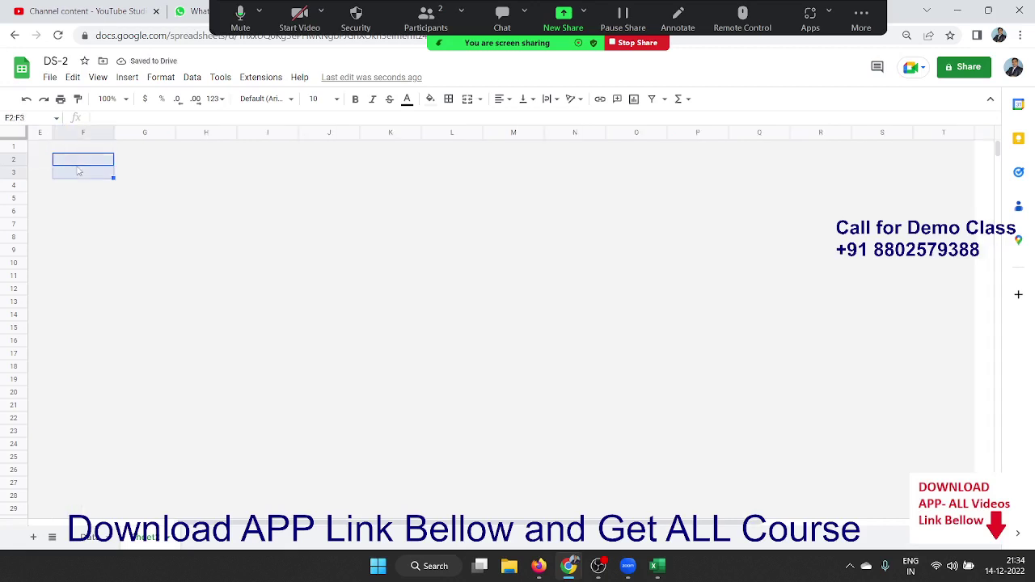
{"action": "key", "text": "shift+Down"}
{"action": "key", "text": "shift+Up"}
{"action": "key", "text": "shift+Right"}
{"action": "key", "text": "shift+Right"}
{"action": "key", "text": "shift+Right"}
{"action": "key", "text": "shift+Right"}
{"action": "key", "text": "shift+Right"}
{"action": "key", "text": "shift+Right"}
{"action": "key", "text": "shift+Right"}
{"action": "key", "text": "shift+Right"}
{"action": "key", "text": "shift+Right"}
{"action": "key", "text": "shift+Right"}
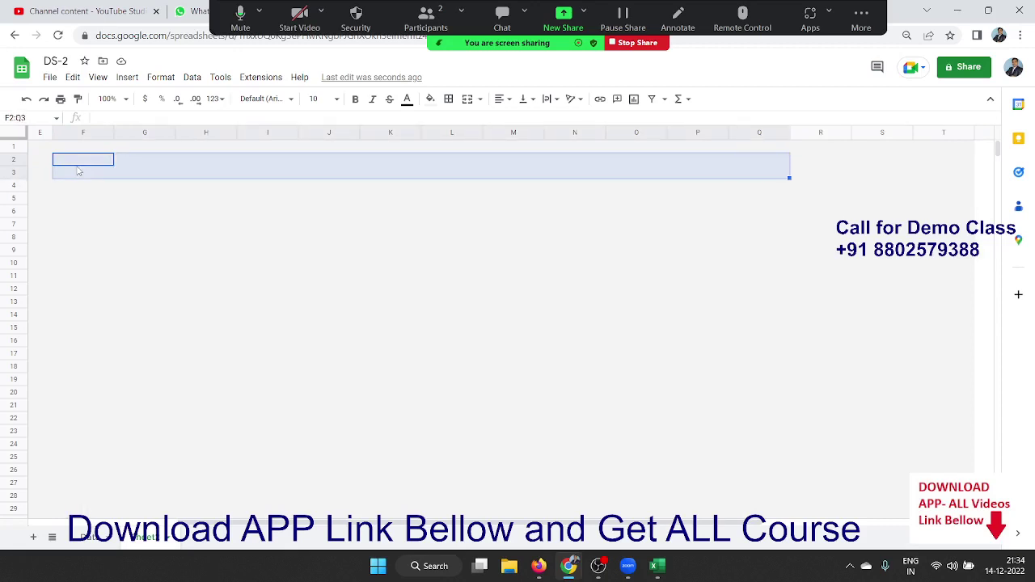
{"action": "key", "text": "shift+Right"}
{"action": "key", "text": "shift+Right"}
{"action": "key", "text": "shift+Right"}
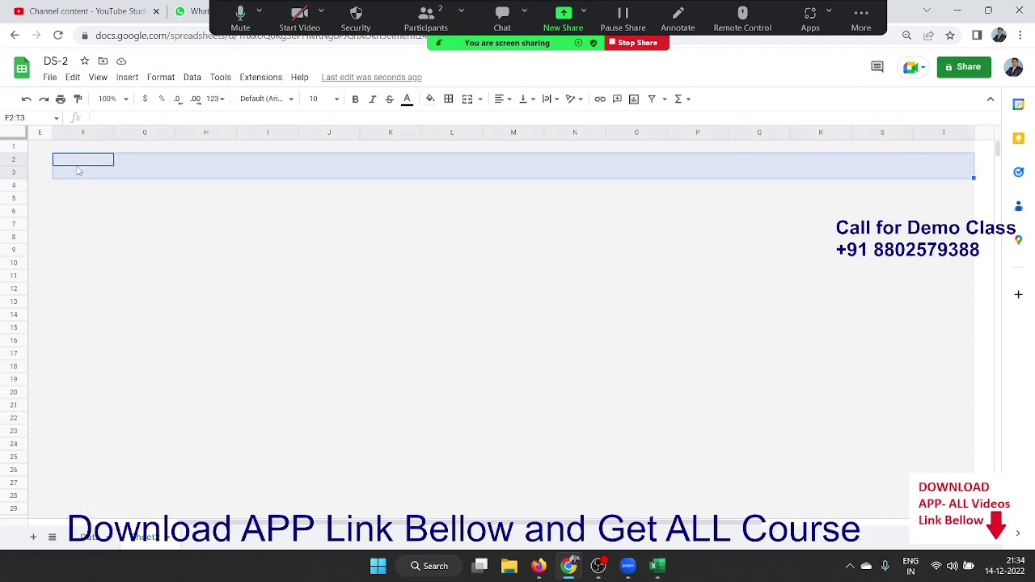
Step: Fill F2:T3 black, merge it into one cell, and set its text color white
{"action": "left_click", "coordinate": [429, 99]}
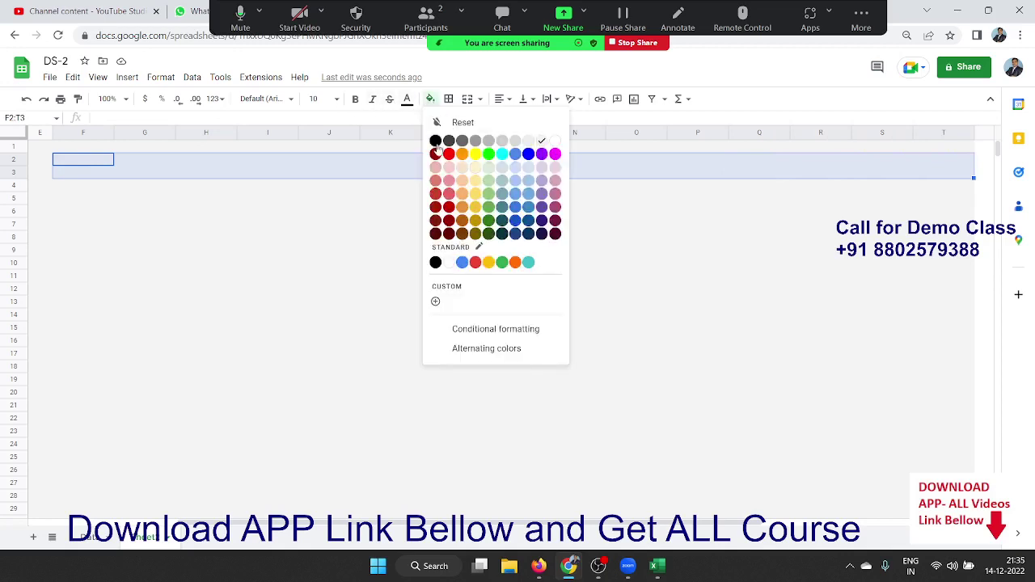
{"action": "left_click", "coordinate": [436, 141]}
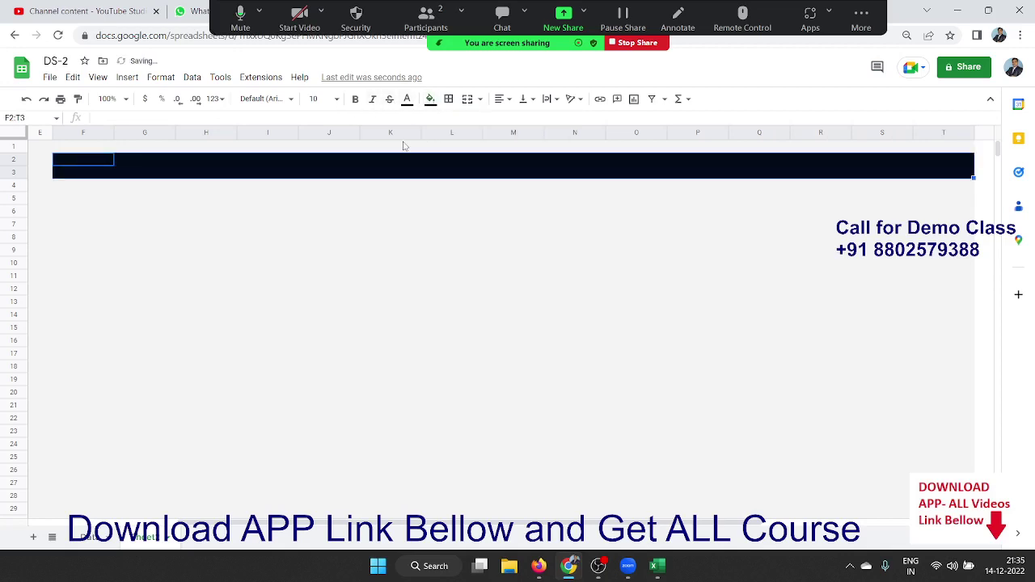
{"action": "left_click", "coordinate": [468, 100]}
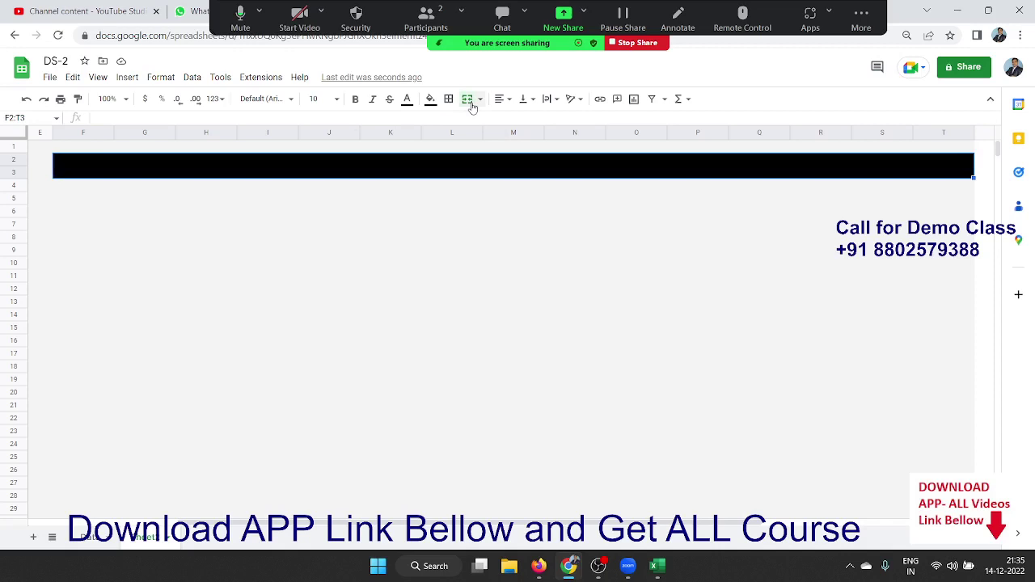
{"action": "key", "text": "Return"}
{"action": "key", "text": "Escape"}
{"action": "left_click", "coordinate": [407, 100]}
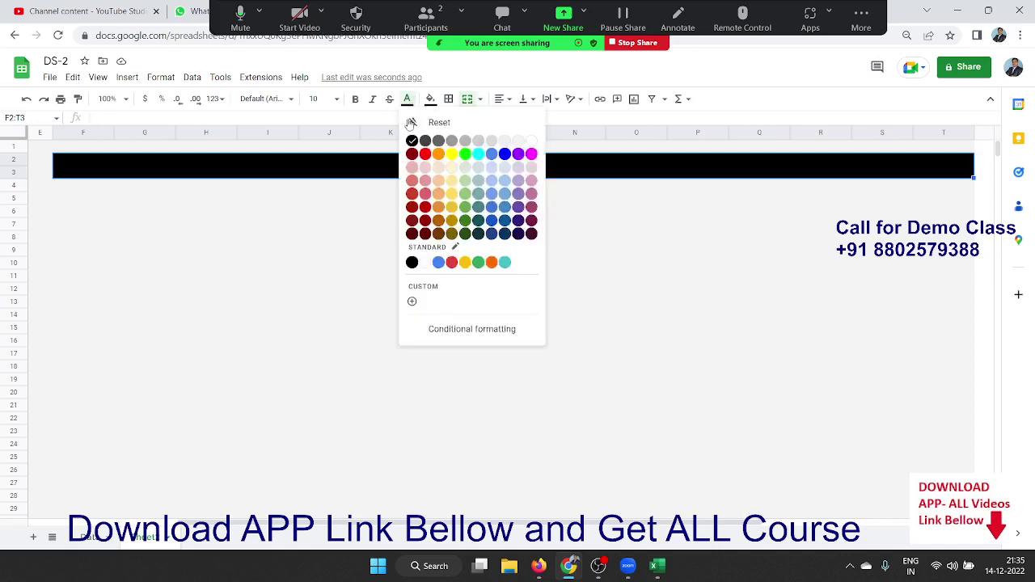
{"action": "left_click", "coordinate": [531, 141]}
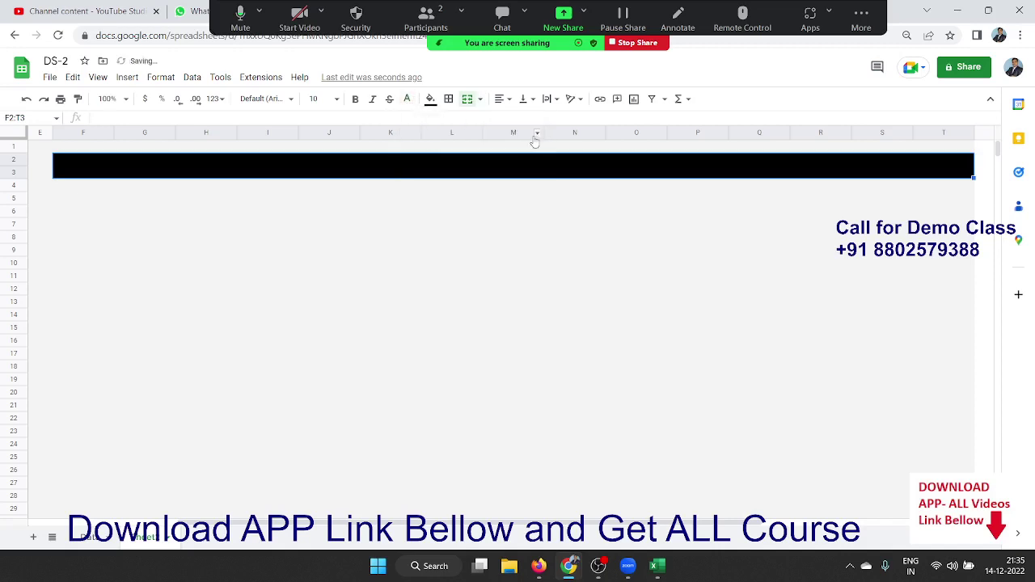
Step: Enter the title 'Sales Report Year 2022' in the banner and set it to 24 pt
{"action": "type", "text": "Sales Report Year 2022"}
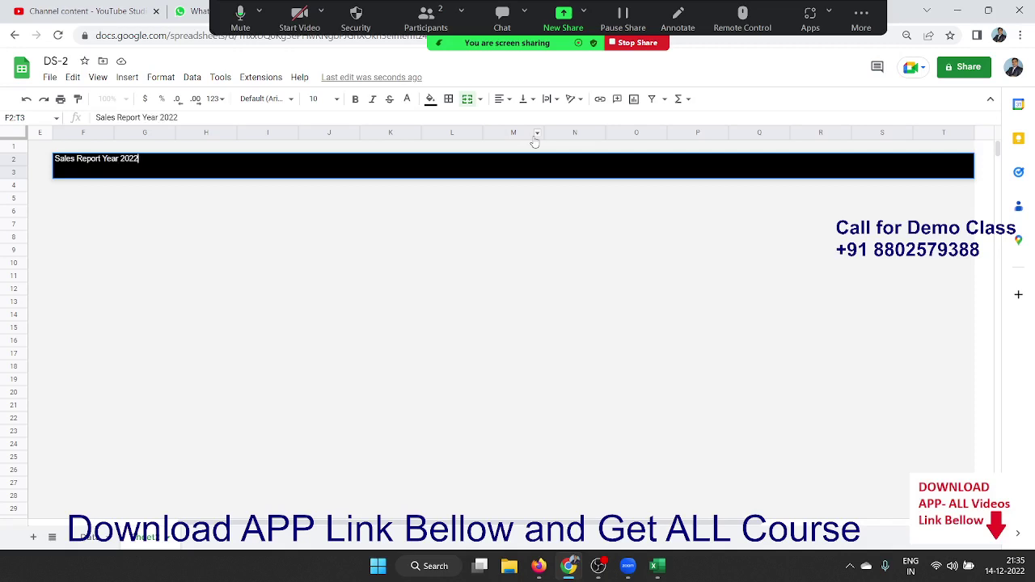
{"action": "key", "text": "Return"}
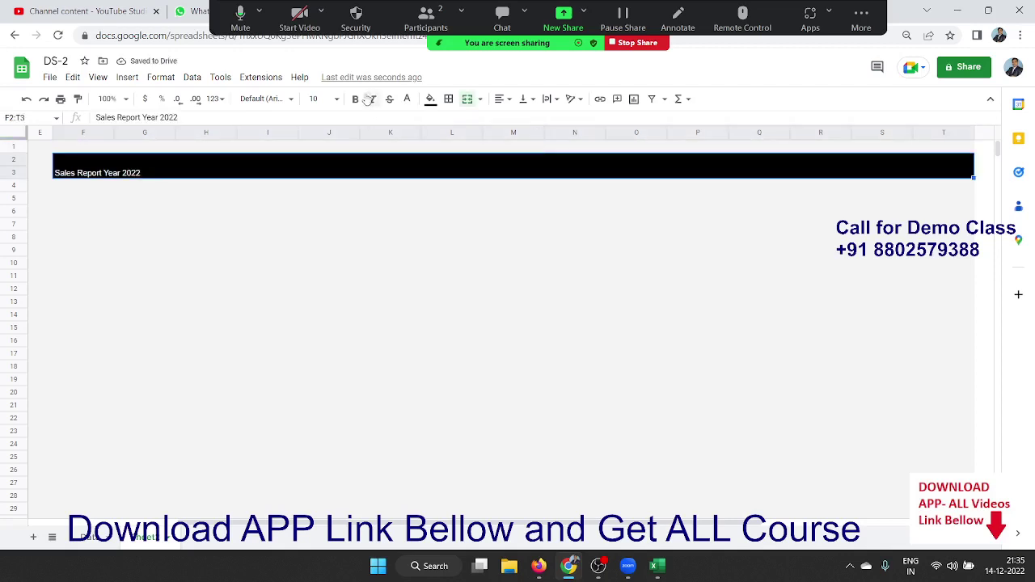
{"action": "left_click", "coordinate": [317, 98]}
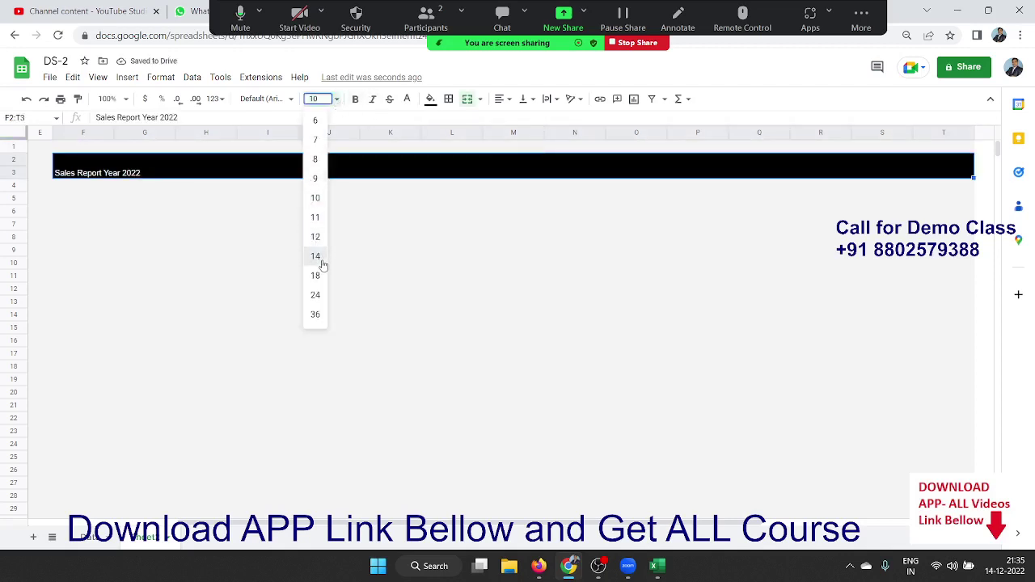
{"action": "left_click", "coordinate": [317, 256]}
{"action": "left_click", "coordinate": [317, 98]}
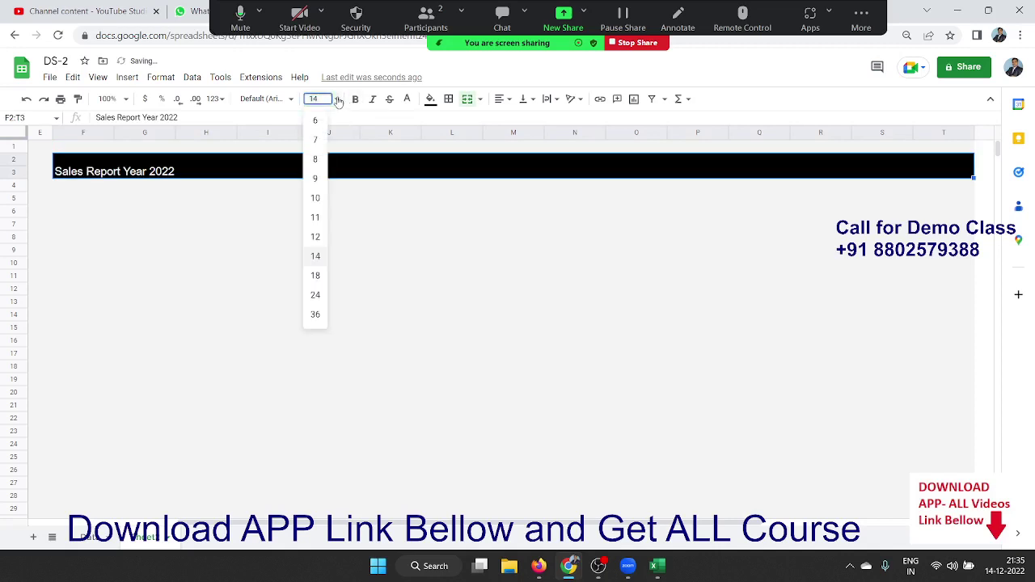
{"action": "left_click", "coordinate": [316, 314]}
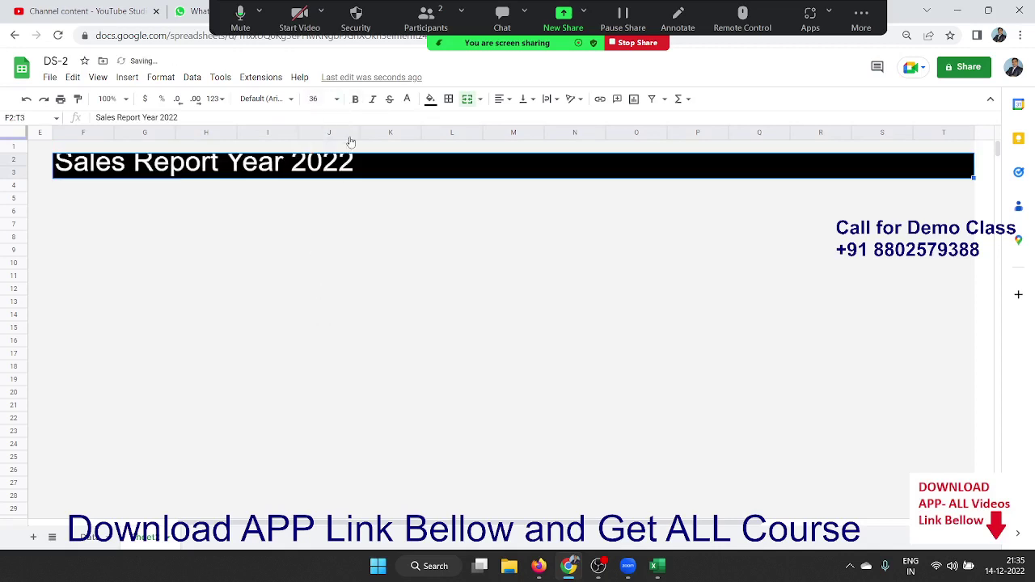
{"action": "left_click", "coordinate": [337, 98]}
{"action": "left_click", "coordinate": [317, 294]}
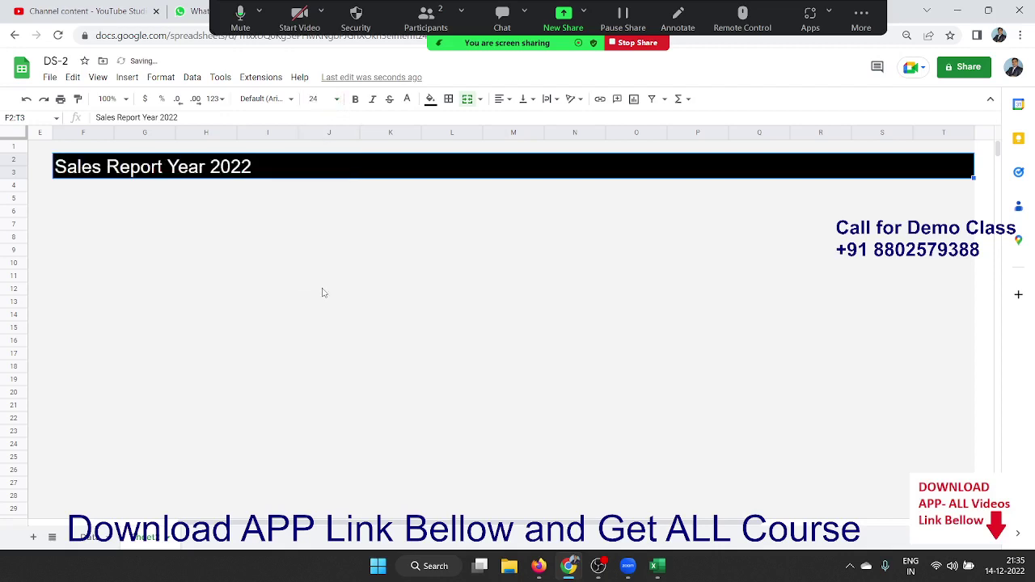
Step: Check the title text inside the banner cell and reselect the merged cell
{"action": "left_click", "coordinate": [372, 225]}
{"action": "left_click", "coordinate": [718, 166]}
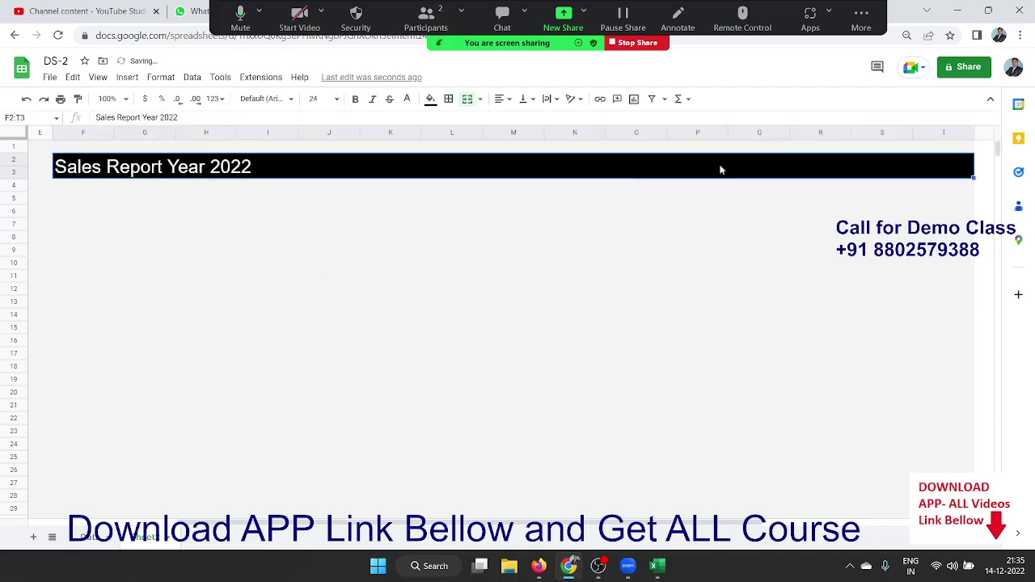
{"action": "double_click", "coordinate": [468, 171]}
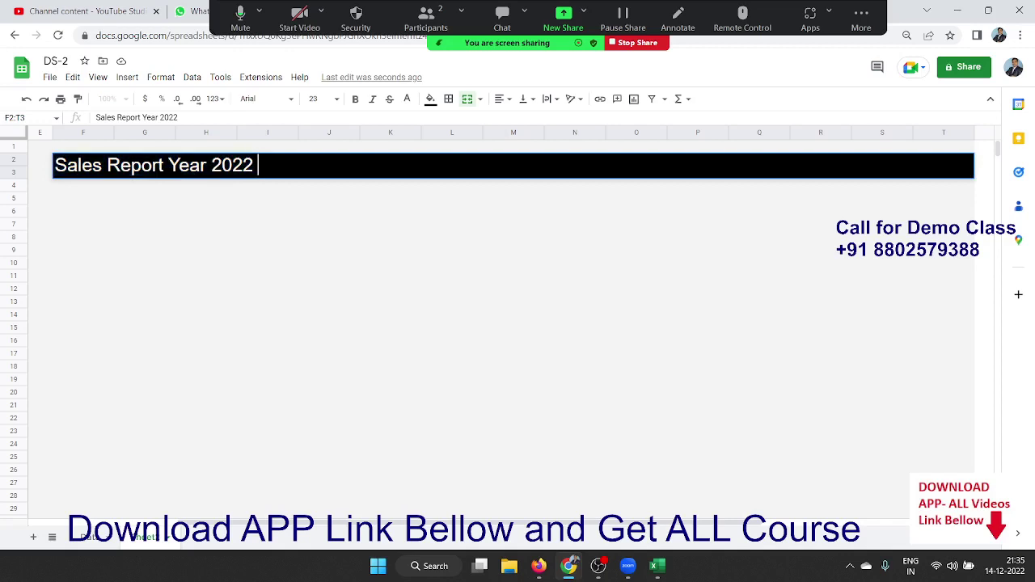
{"action": "double_click", "coordinate": [467, 168]}
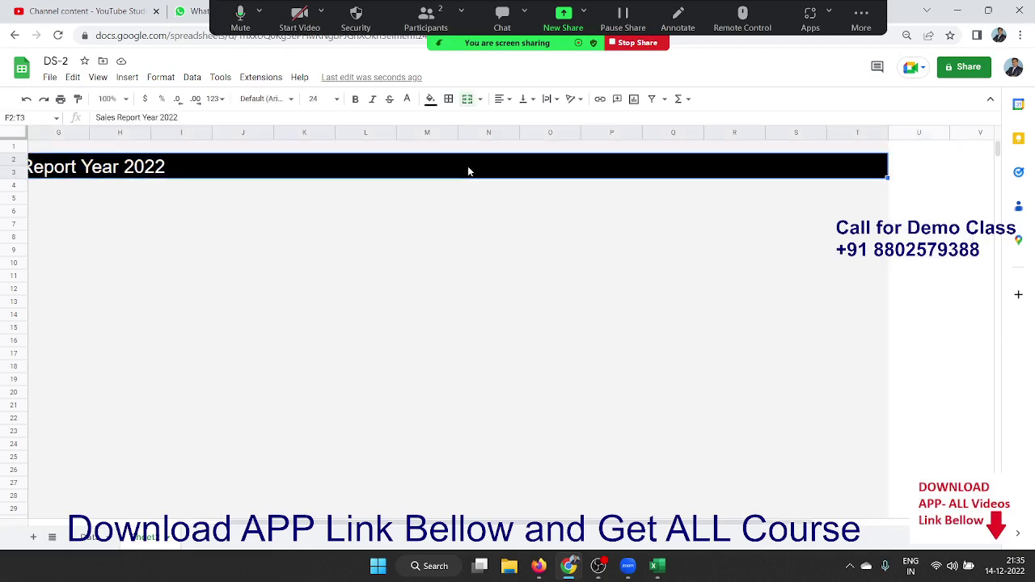
{"action": "key", "text": "Escape"}
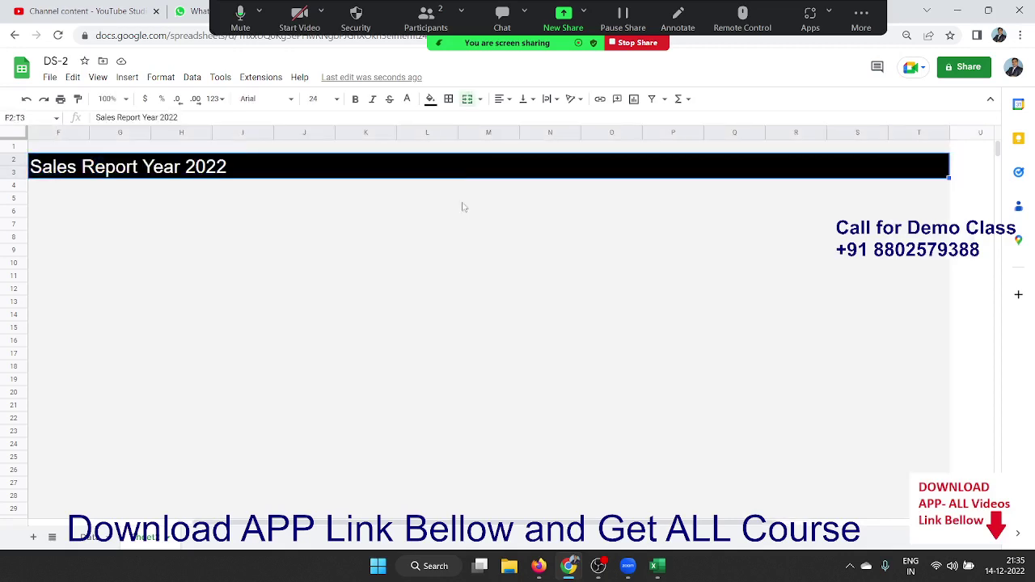
{"action": "left_click", "coordinate": [467, 225]}
{"action": "left_click", "coordinate": [454, 171]}
Step: Unmerge the banner and merge F2:M3 and N2:T3 as separate blocks
{"action": "left_click", "coordinate": [468, 101]}
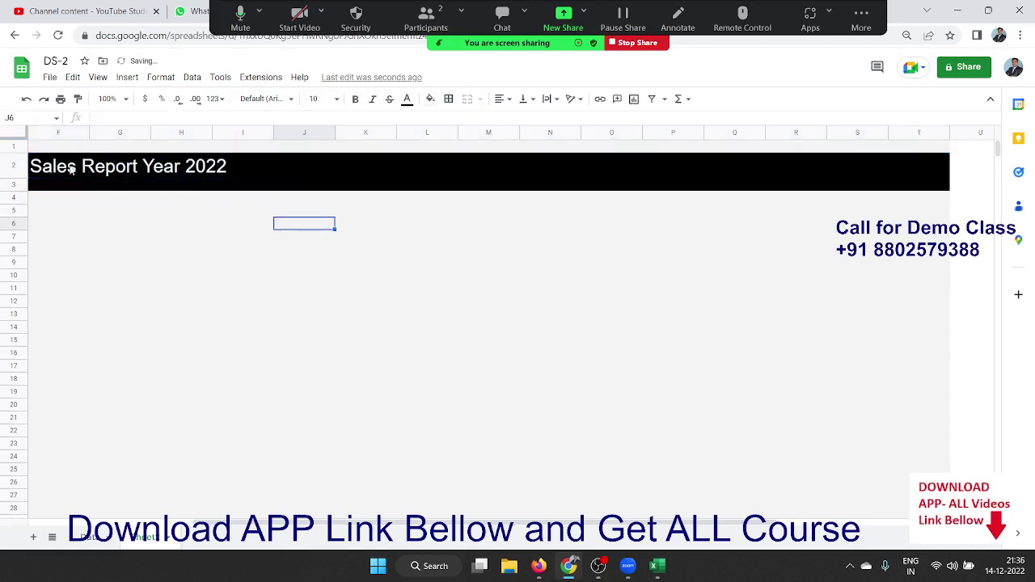
{"action": "left_click_drag", "start_coordinate": [76, 168], "coordinate": [511, 191]}
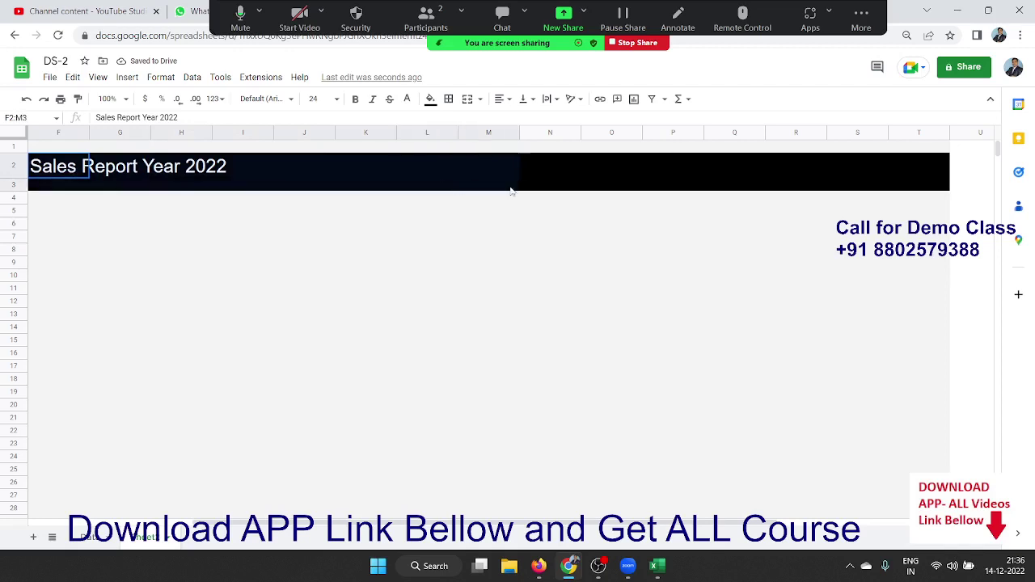
{"action": "left_click", "coordinate": [468, 98]}
{"action": "left_click_drag", "start_coordinate": [532, 166], "coordinate": [904, 173]}
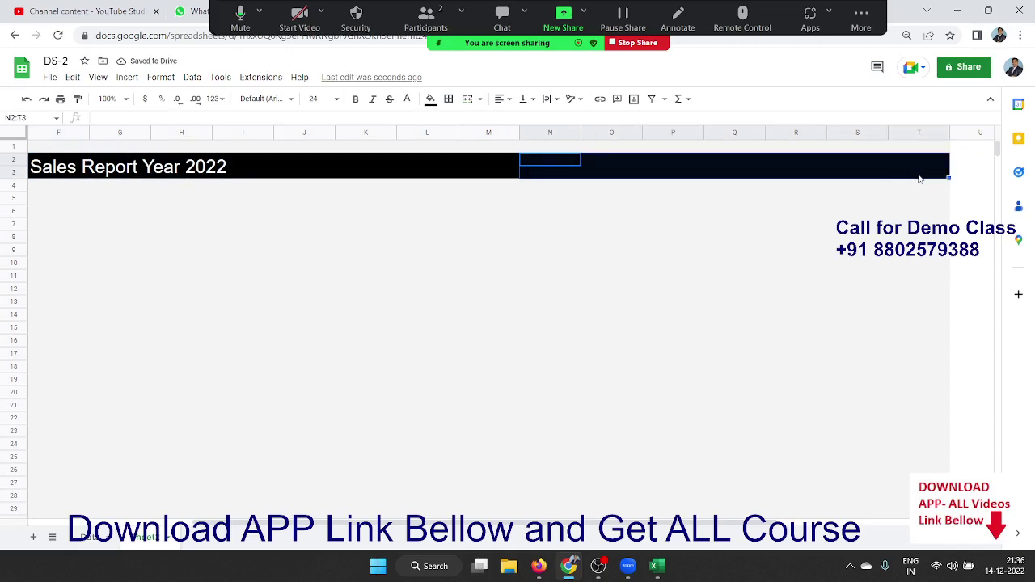
{"action": "left_click", "coordinate": [467, 99]}
{"action": "type", "text": "I"}
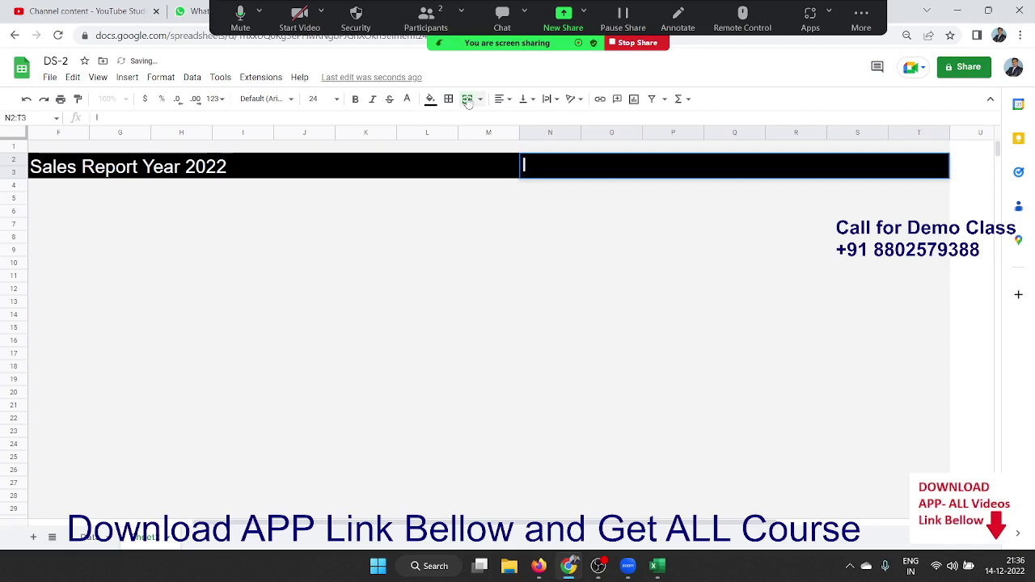
Step: Enter 'IPT Excel School' in the right block and right-align it
{"action": "type", "text": "PT Ex"}
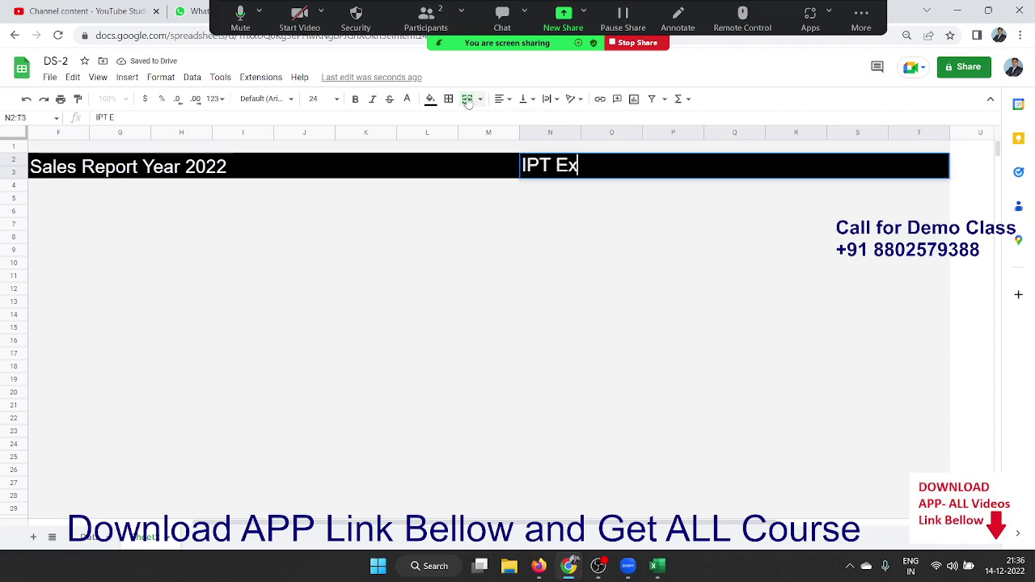
{"action": "type", "text": "cel Sc"}
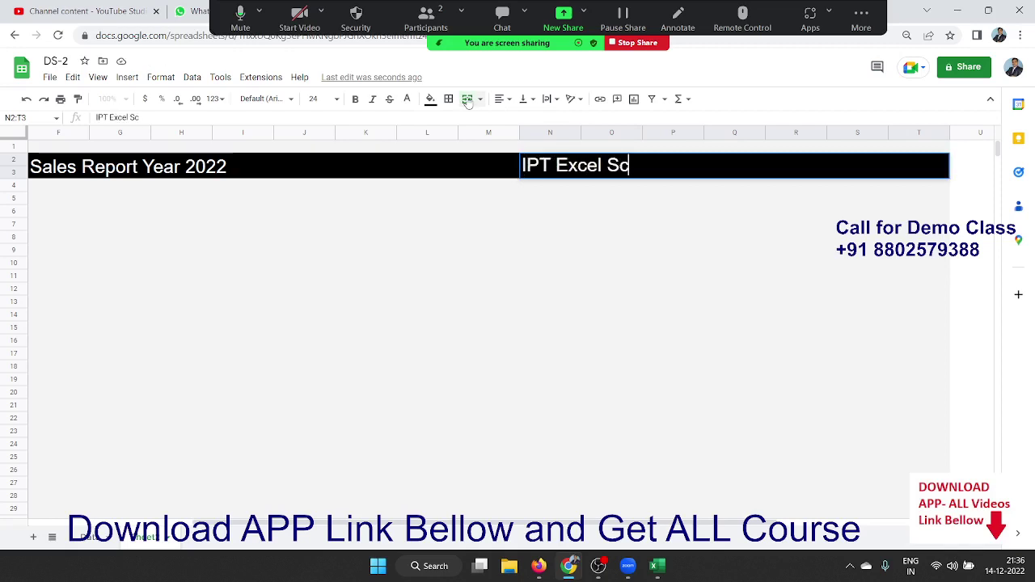
{"action": "type", "text": "hool"}
{"action": "left_click", "coordinate": [468, 101]}
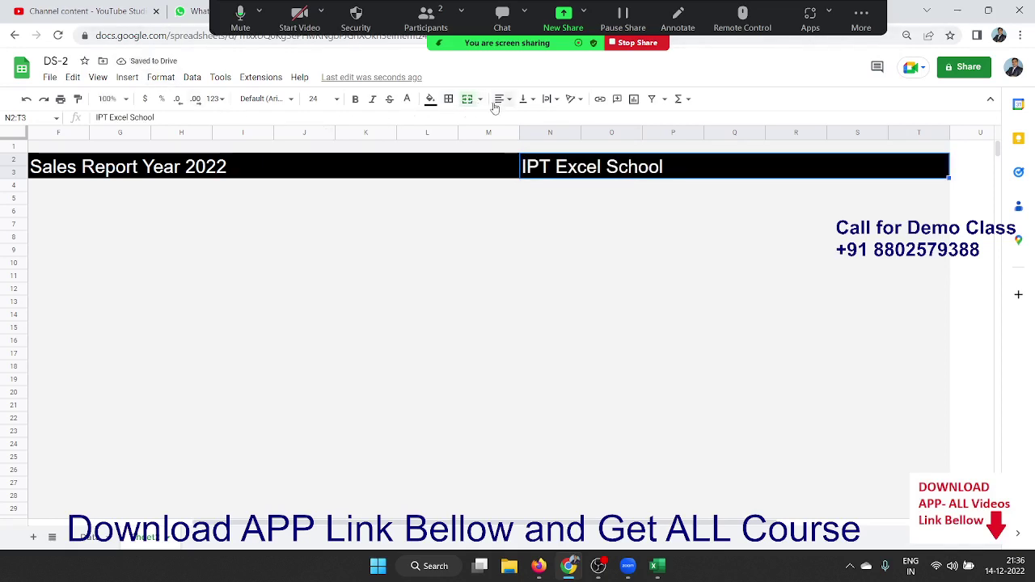
{"action": "left_click", "coordinate": [496, 107]}
{"action": "left_click", "coordinate": [530, 120]}
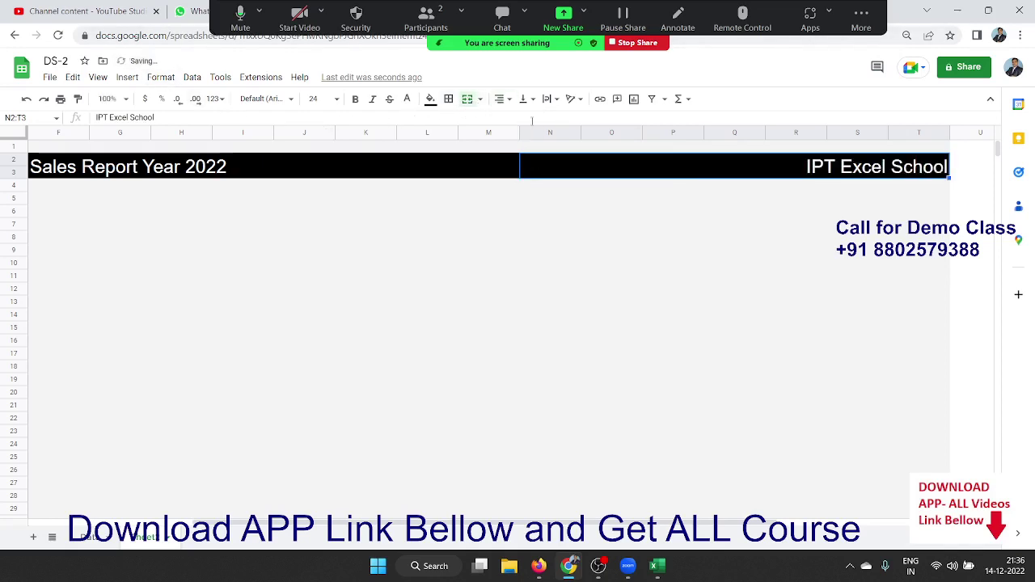
{"action": "left_click", "coordinate": [560, 215]}
{"action": "left_click", "coordinate": [550, 355]}
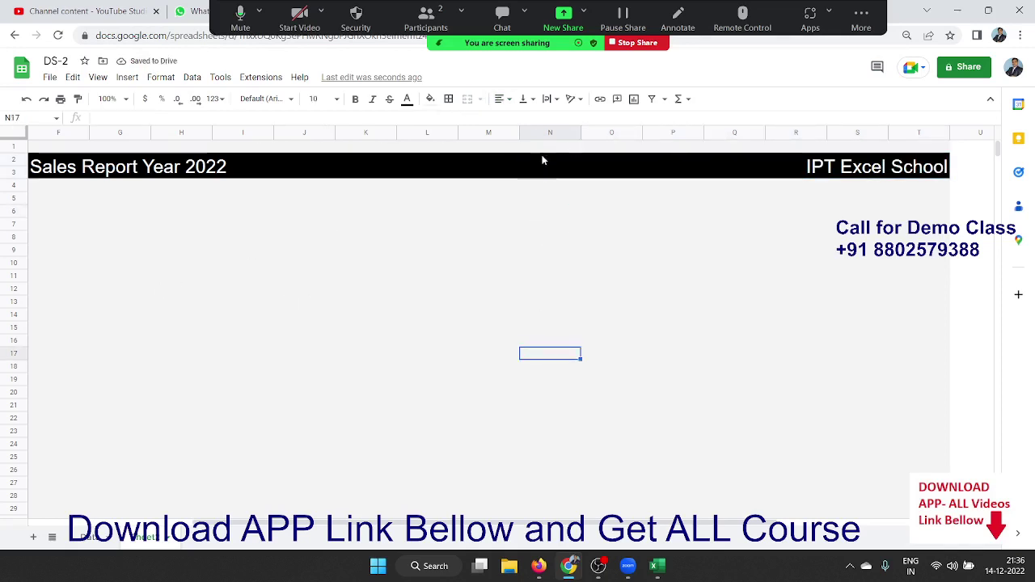
Step: Select the banner cells and the area below to check the layout
{"action": "left_click", "coordinate": [289, 250]}
{"action": "left_click", "coordinate": [95, 229]}
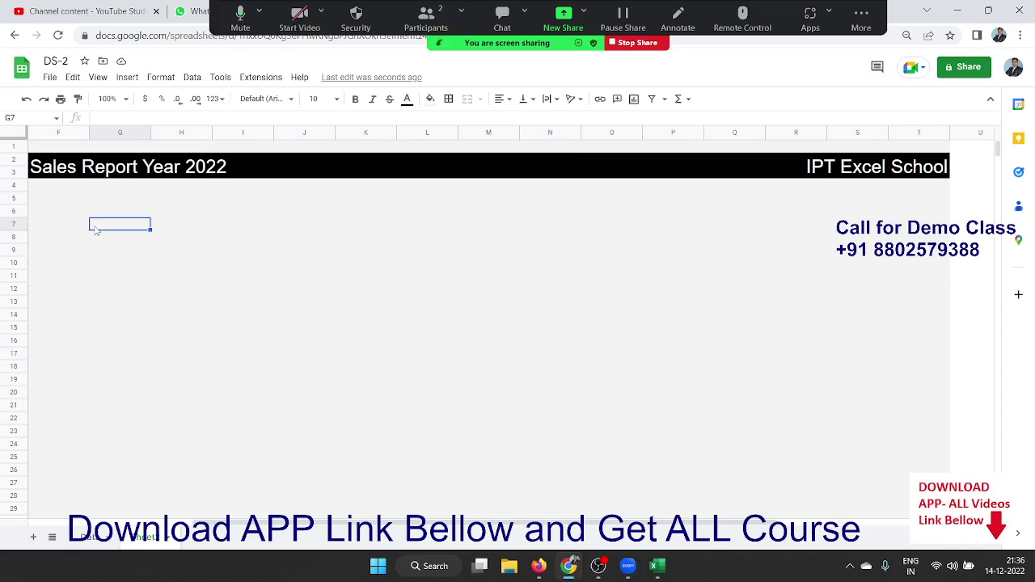
{"action": "left_click", "coordinate": [684, 171]}
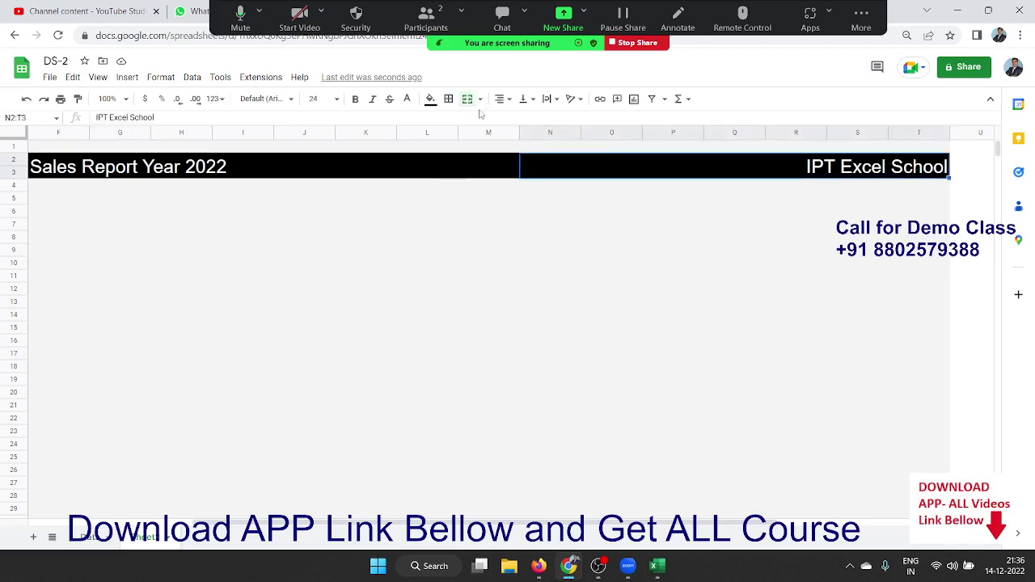
{"action": "left_click", "coordinate": [263, 265]}
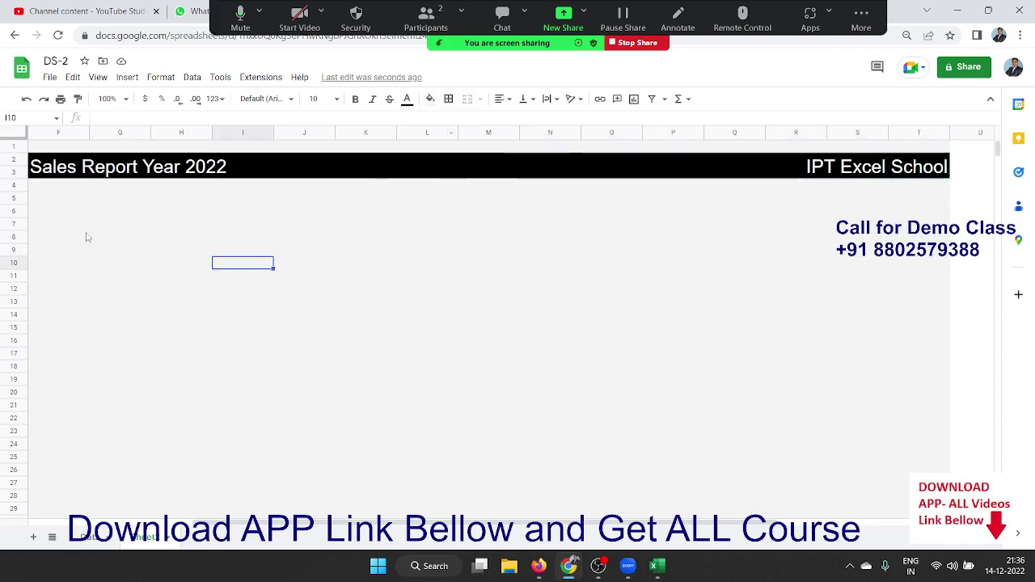
{"action": "left_click_drag", "start_coordinate": [87, 236], "coordinate": [50, 223]}
{"action": "left_click", "coordinate": [45, 199]}
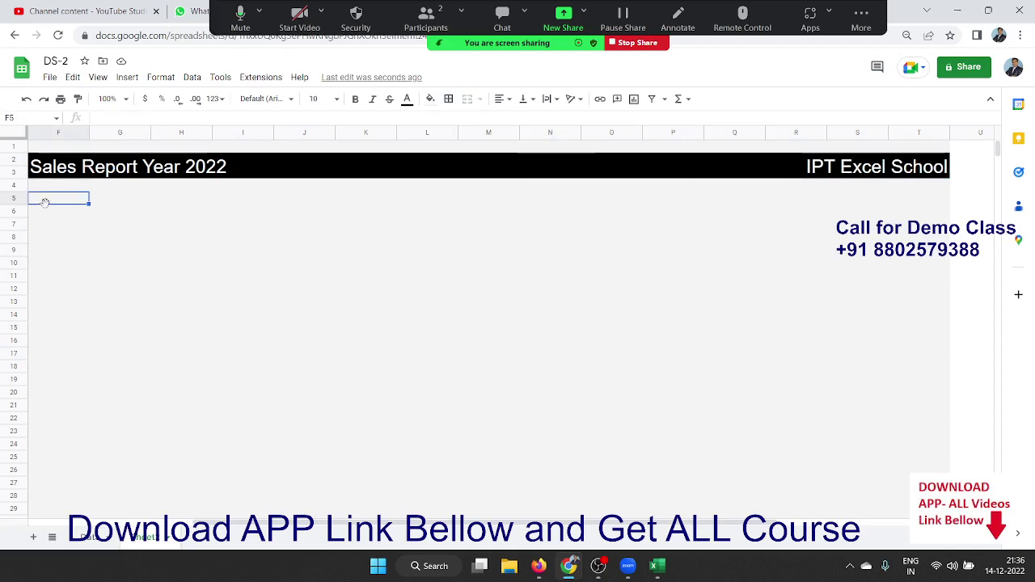
Step: Delete columns A through D, zooming the page out to 80%
{"action": "key", "text": "Home"}
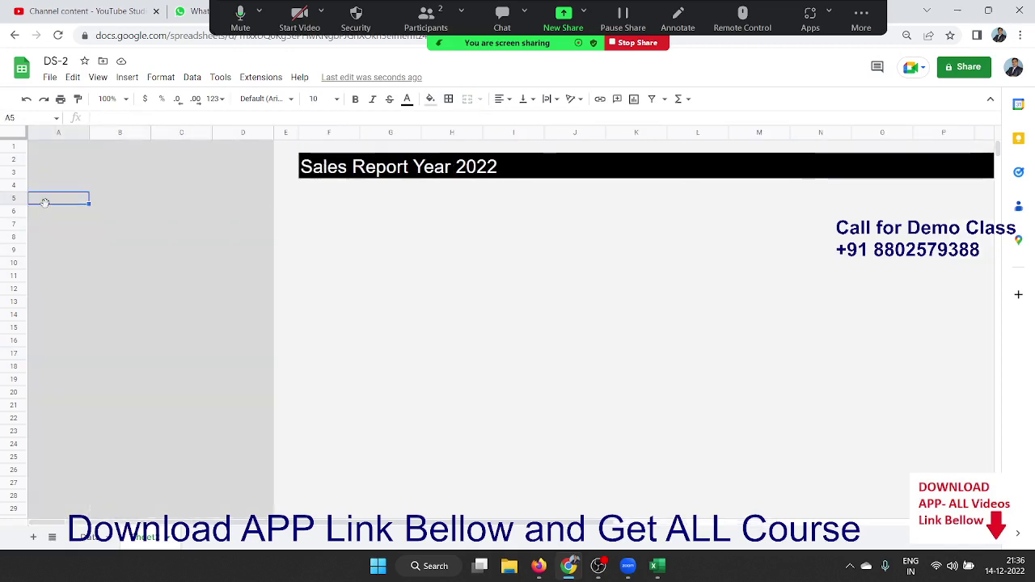
{"action": "key", "text": "Right"}
{"action": "key", "text": "ctrl+space"}
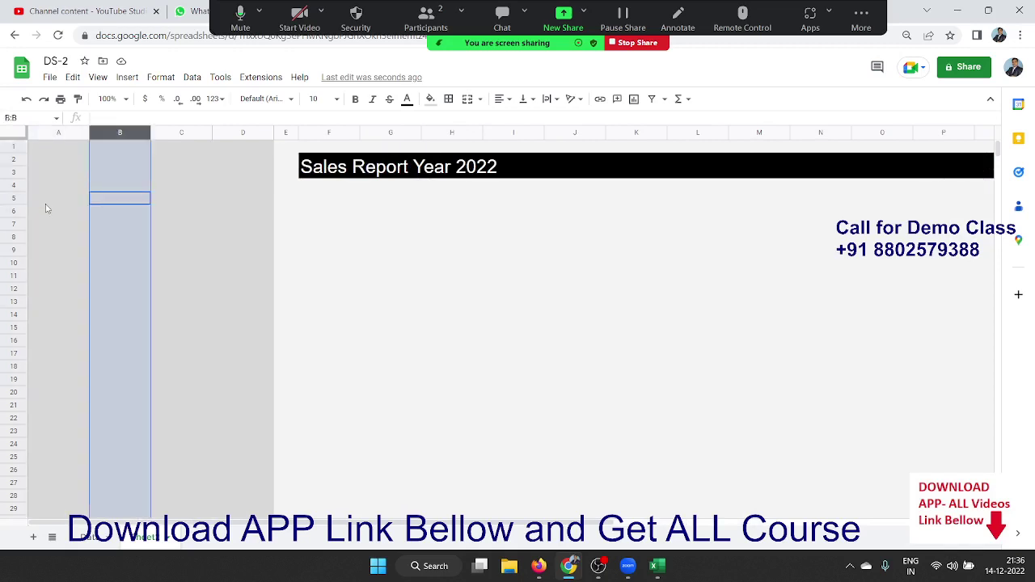
{"action": "key", "text": "Left"}
{"action": "key", "text": "ctrl+space"}
{"action": "key", "text": "shift+Right"}
{"action": "key", "text": "shift+Right"}
{"action": "key", "text": "shift+Right"}
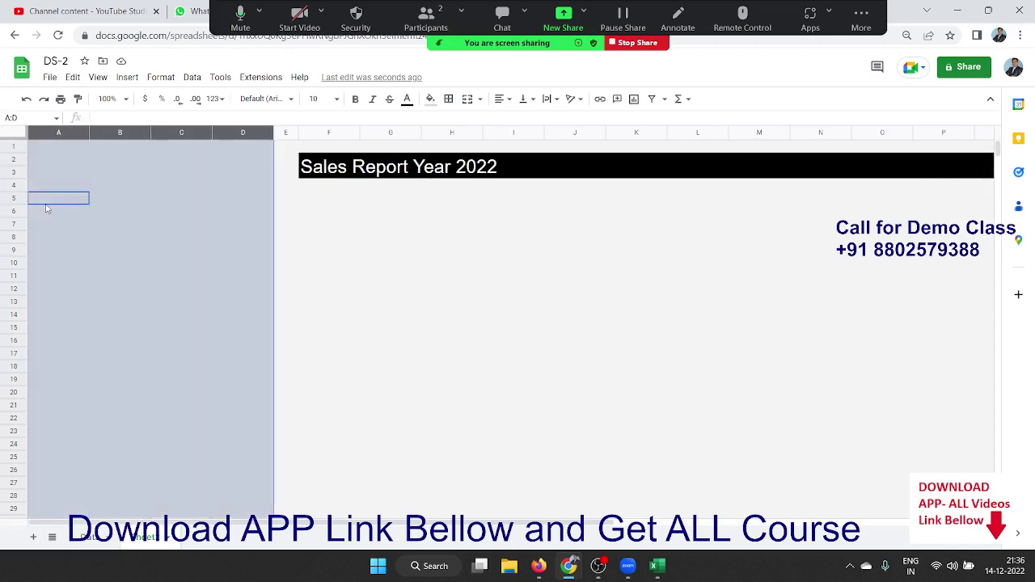
{"action": "key", "text": "ctrl+minus"}
{"action": "key", "text": "ctrl+minus"}
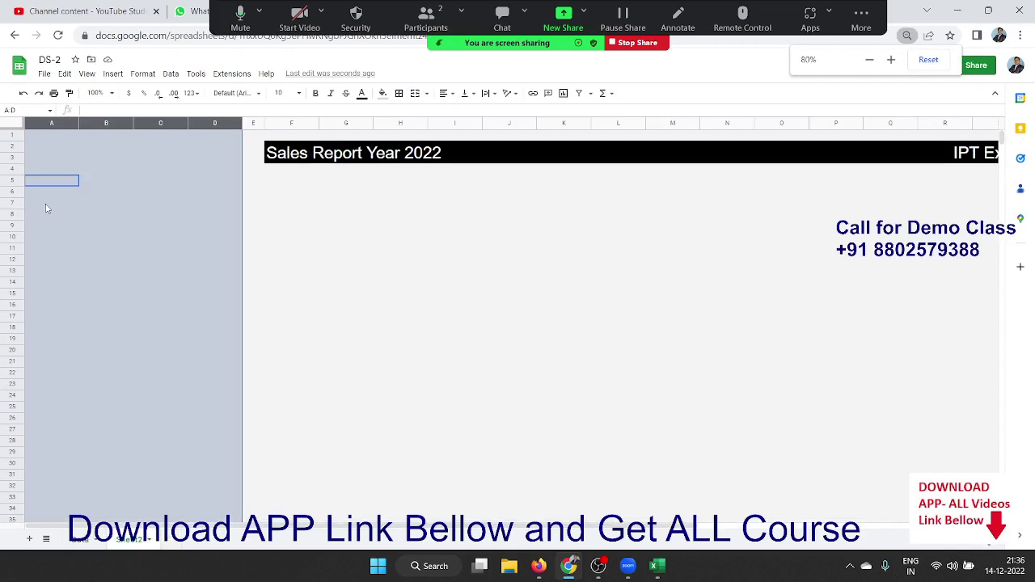
{"action": "right_click", "coordinate": [108, 123]}
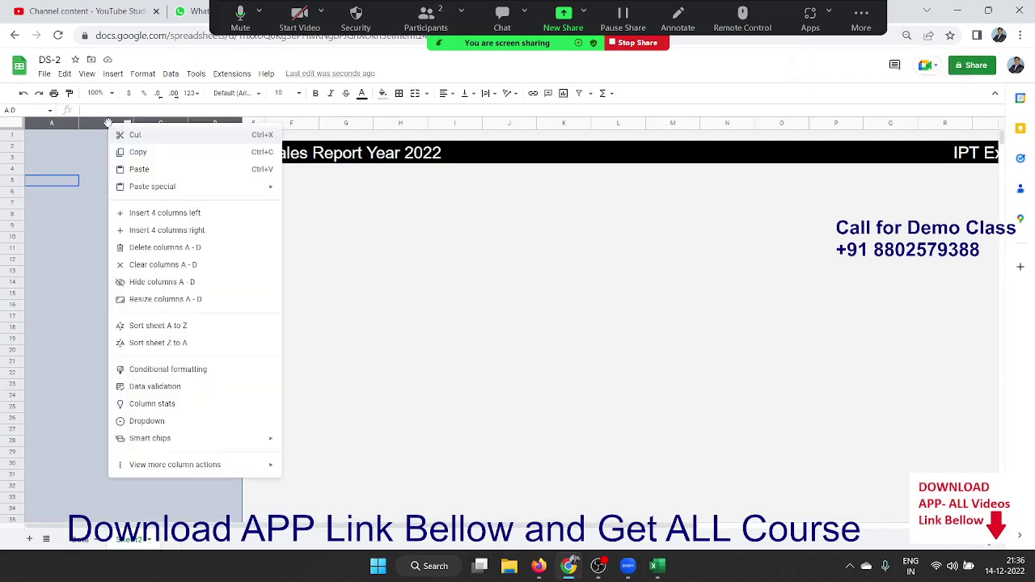
{"action": "left_click", "coordinate": [139, 249]}
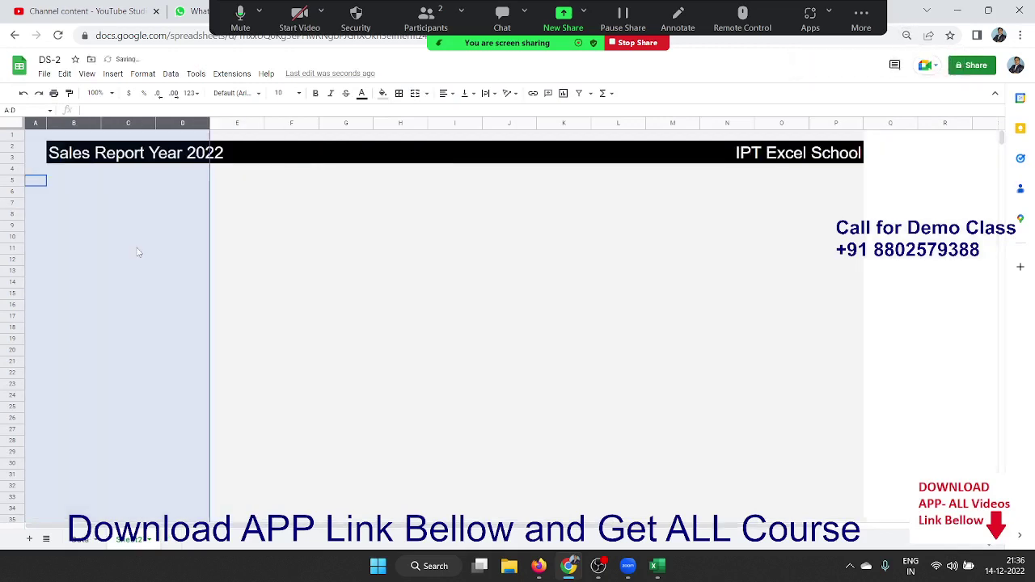
{"action": "left_click", "coordinate": [139, 252]}
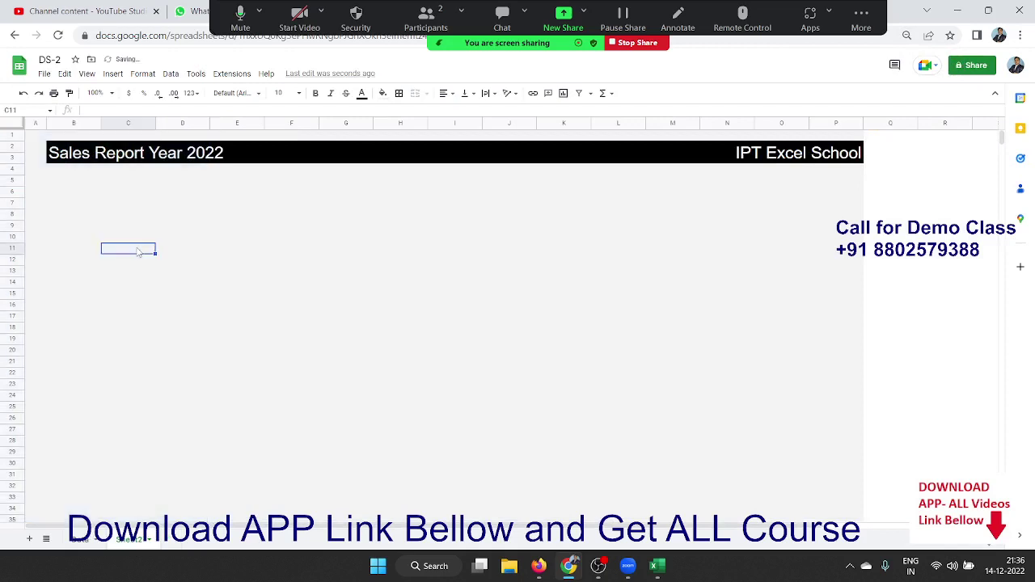
Step: Select B6:D8 for the first KPI card
{"action": "key", "text": "Up"}
{"action": "key", "text": "Up"}
{"action": "key", "text": "Up"}
{"action": "key", "text": "Up"}
{"action": "key", "text": "Up"}
{"action": "key", "text": "Up"}
{"action": "key", "text": "Up"}
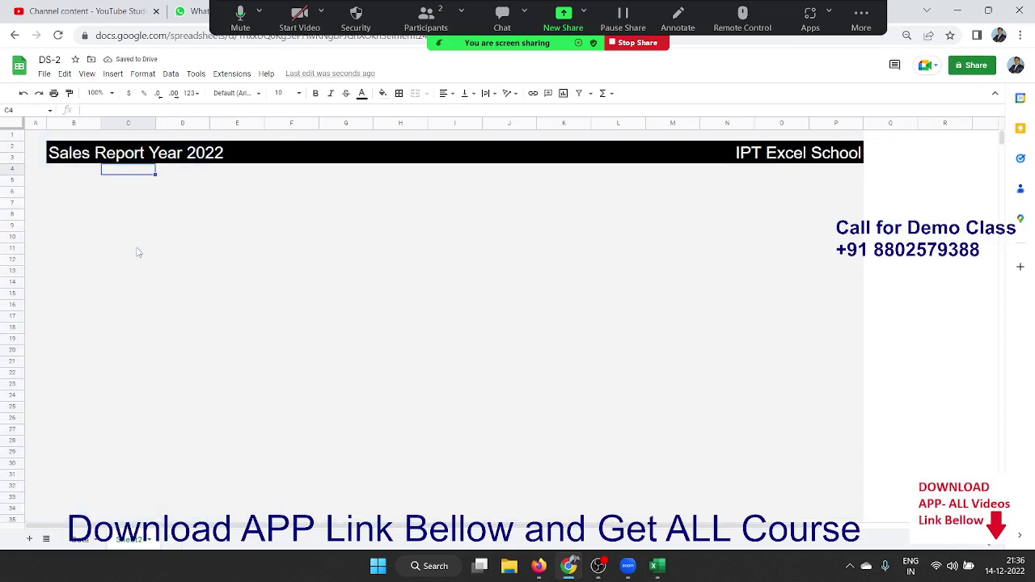
{"action": "key", "text": "Down"}
{"action": "key", "text": "Down"}
{"action": "key", "text": "Left"}
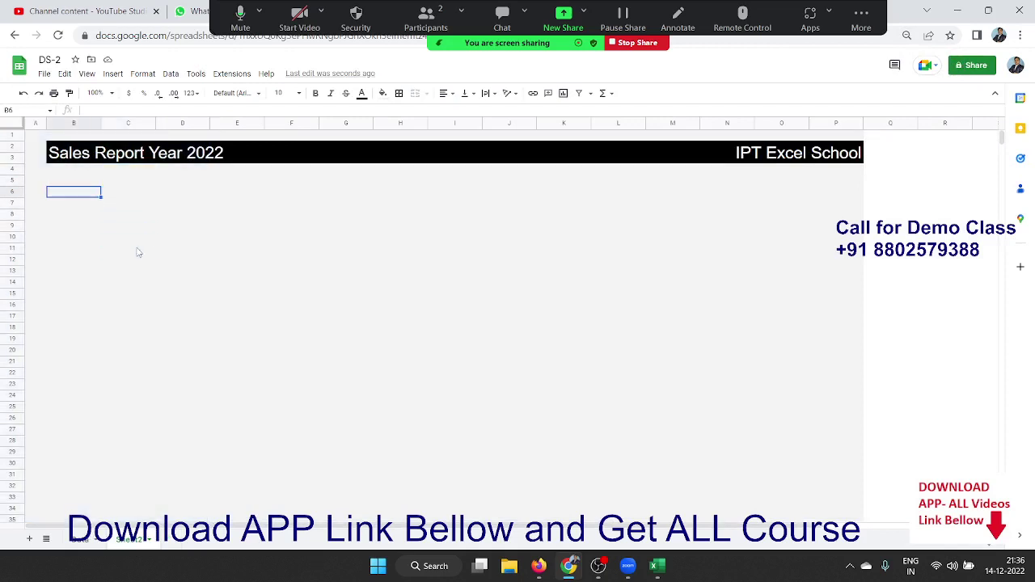
{"action": "key", "text": "shift+Right"}
{"action": "key", "text": "shift+Right"}
{"action": "key", "text": "shift+Down"}
{"action": "key", "text": "shift+Down"}
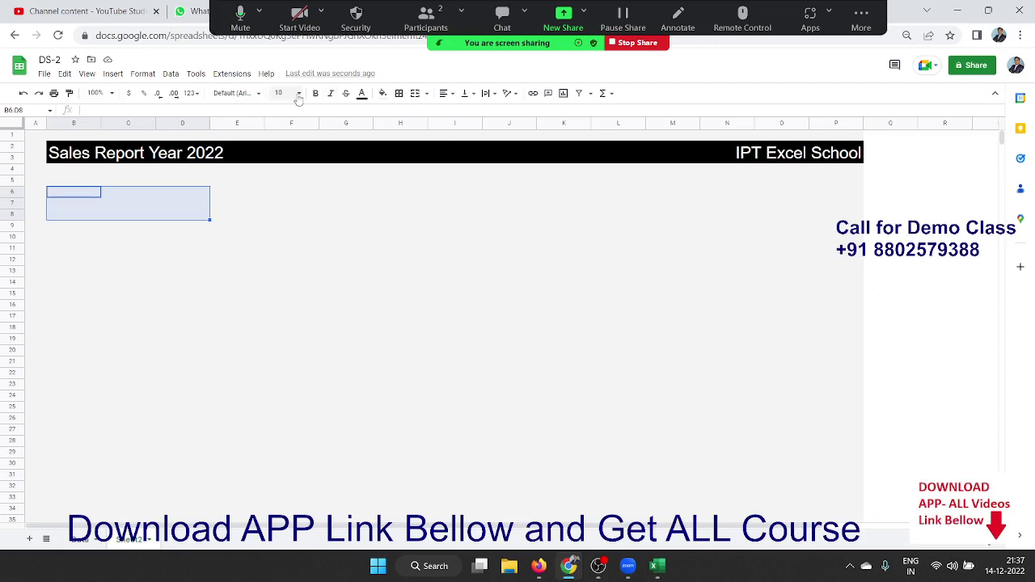
Step: Fill B6:D8 white and give it a light gray 1 outer border
{"action": "left_click", "coordinate": [383, 93]}
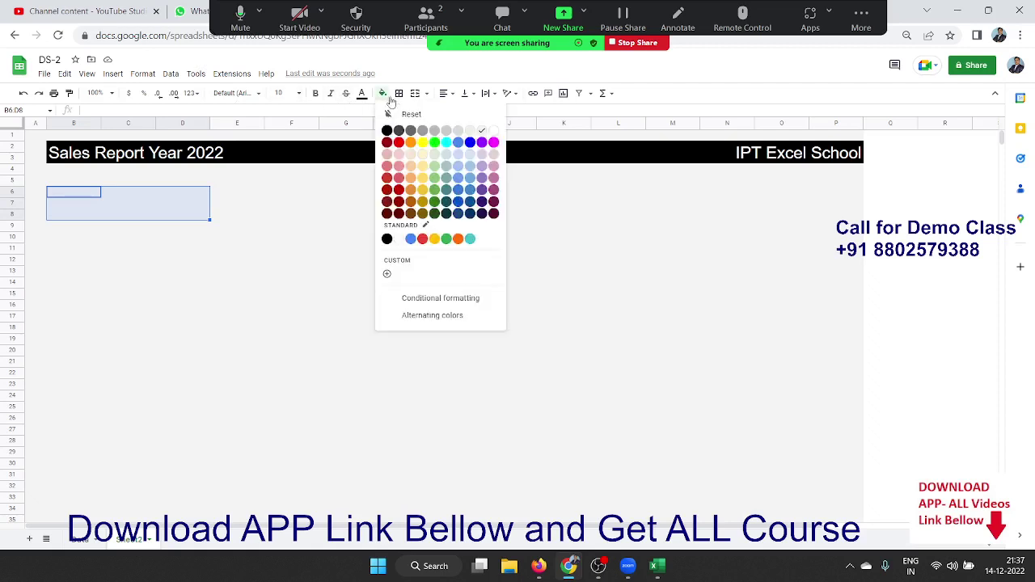
{"action": "left_click", "coordinate": [493, 131]}
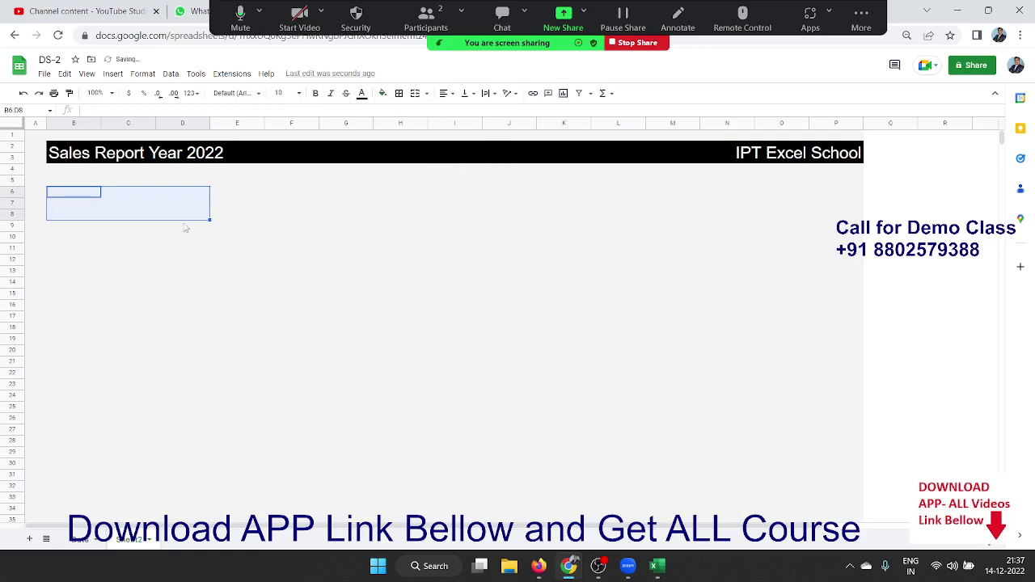
{"action": "left_click", "coordinate": [398, 93]}
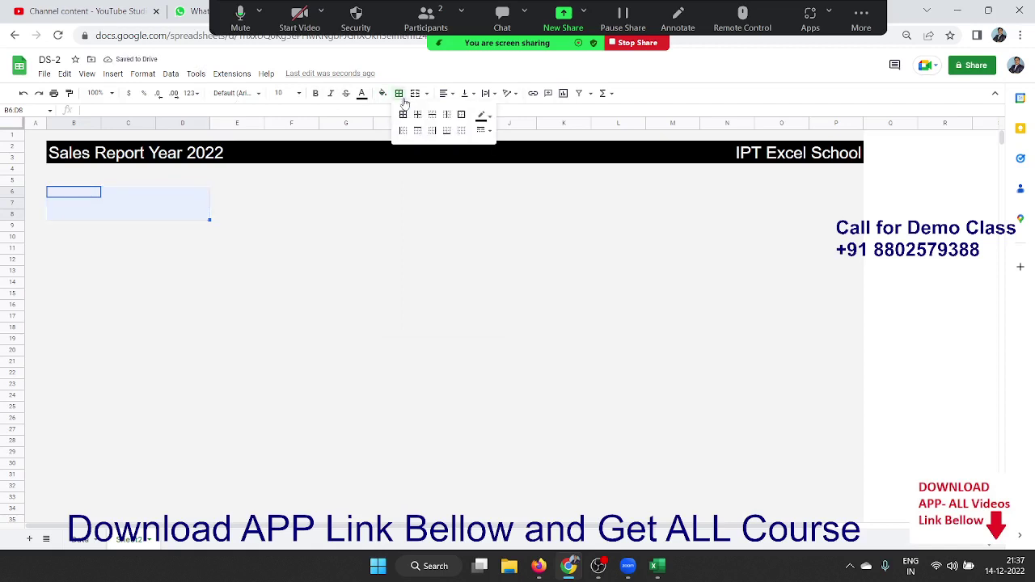
{"action": "left_click", "coordinate": [481, 117]}
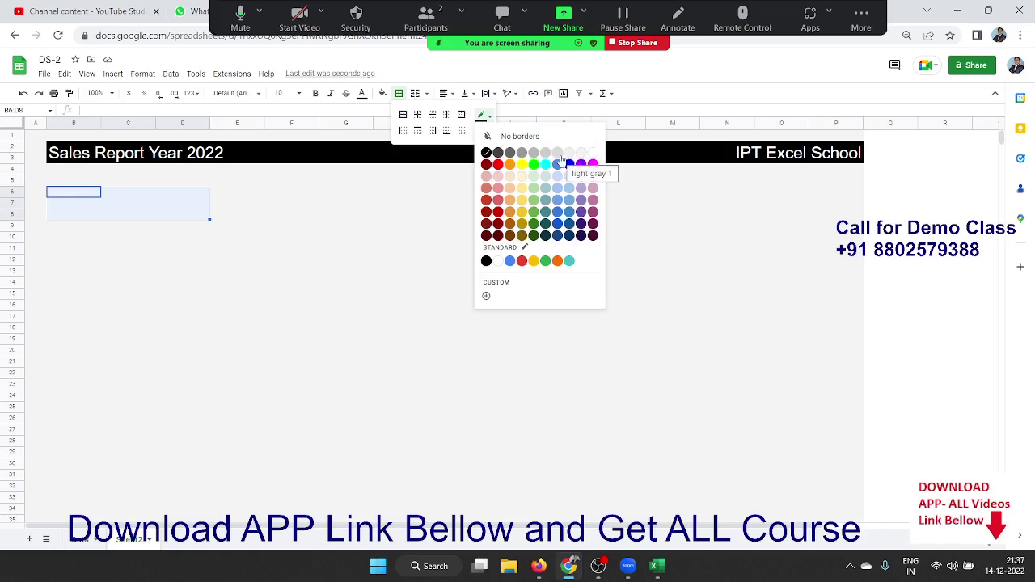
{"action": "left_click", "coordinate": [560, 158]}
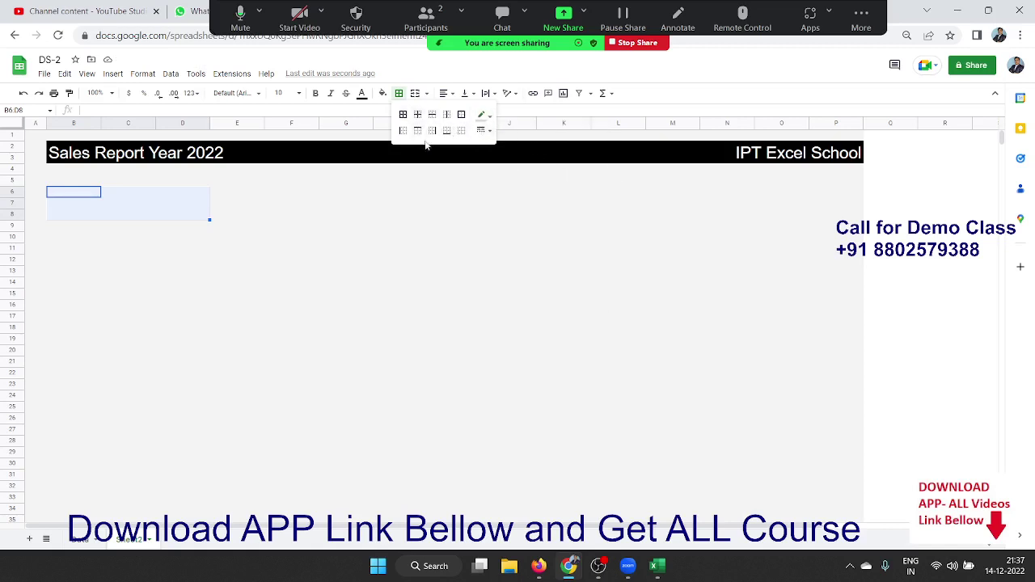
{"action": "left_click", "coordinate": [461, 115]}
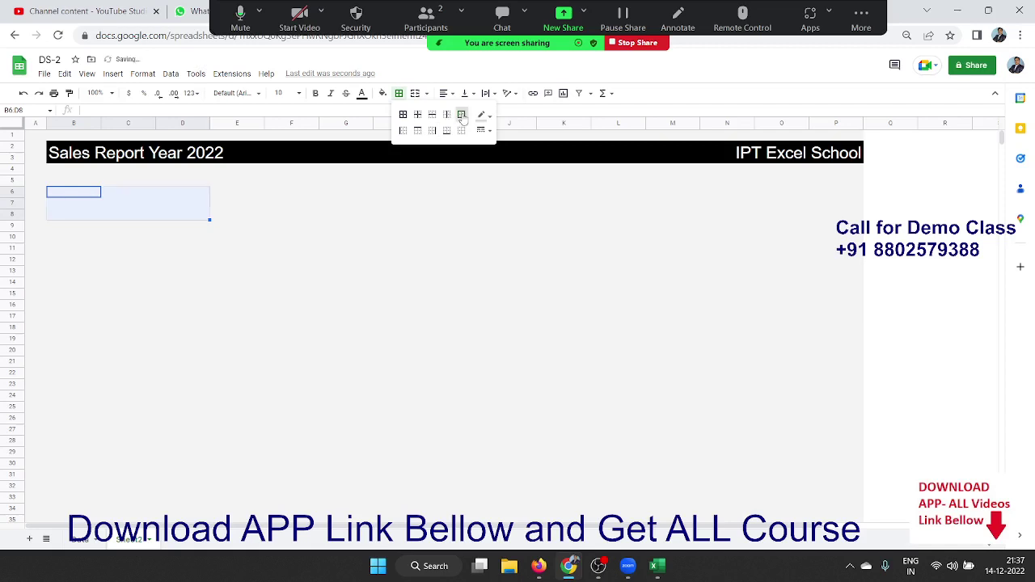
{"action": "left_click", "coordinate": [358, 204]}
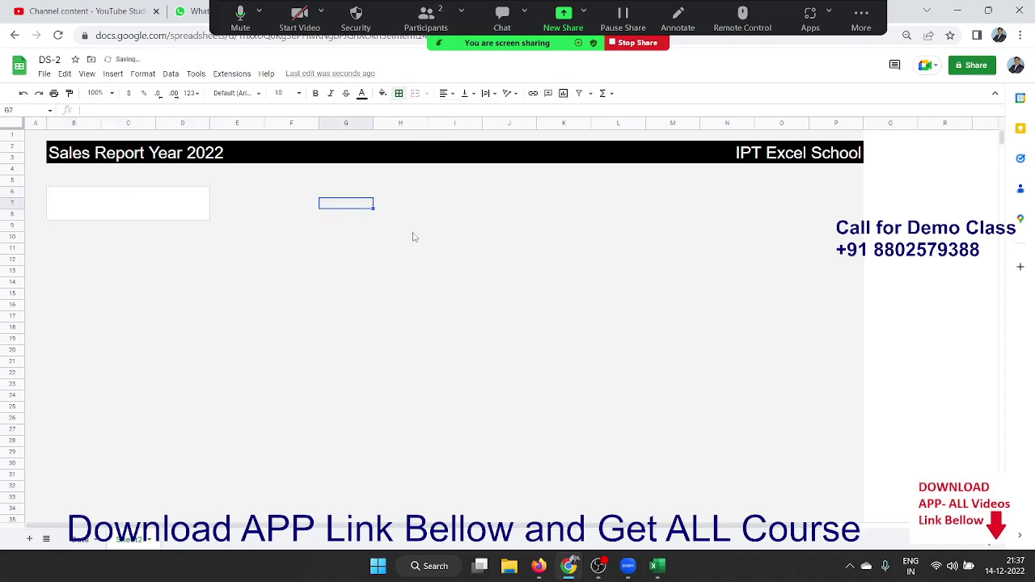
Step: Copy the B6:D8 card and paste copies at F6:H8 and J6:L8
{"action": "key", "text": "Left"}
{"action": "key", "text": "Left"}
{"action": "key", "text": "Left"}
{"action": "key", "text": "Left"}
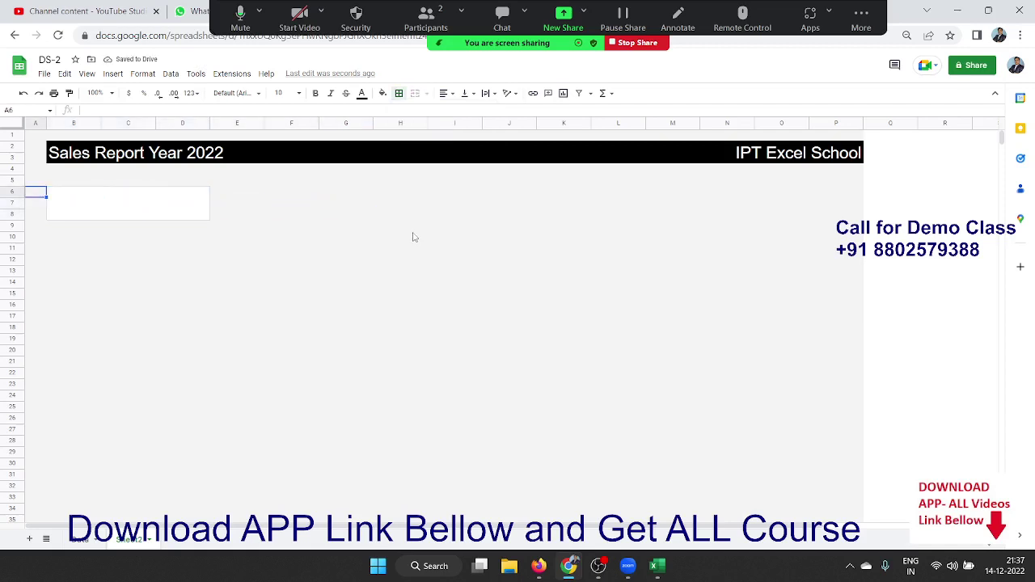
{"action": "key", "text": "Right"}
{"action": "key", "text": "shift+Right"}
{"action": "key", "text": "shift+Right"}
{"action": "key", "text": "shift+Down"}
{"action": "key", "text": "shift+Down"}
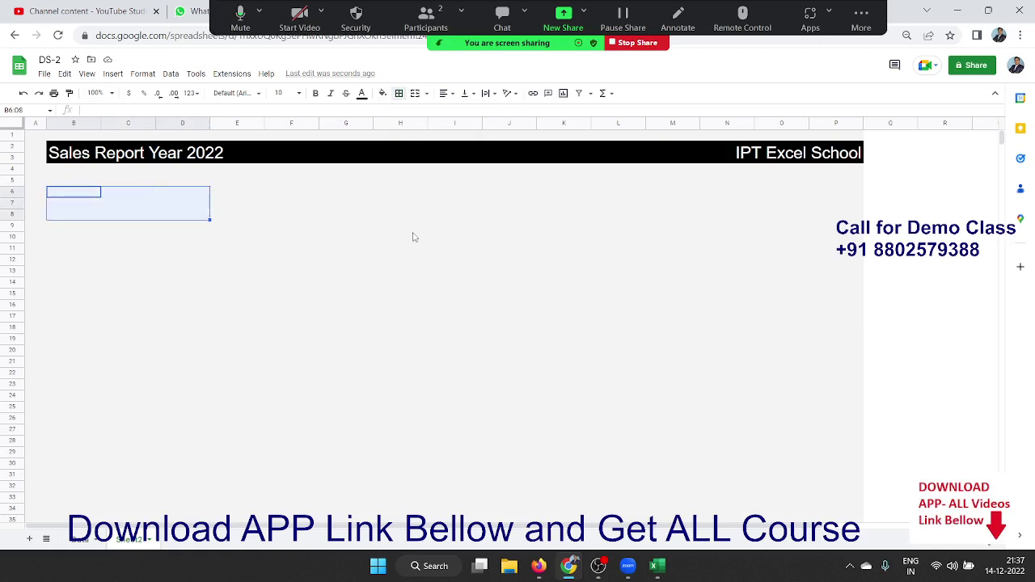
{"action": "key", "text": "ctrl+c"}
{"action": "key", "text": "Right"}
{"action": "key", "text": "Right"}
{"action": "key", "text": "Right"}
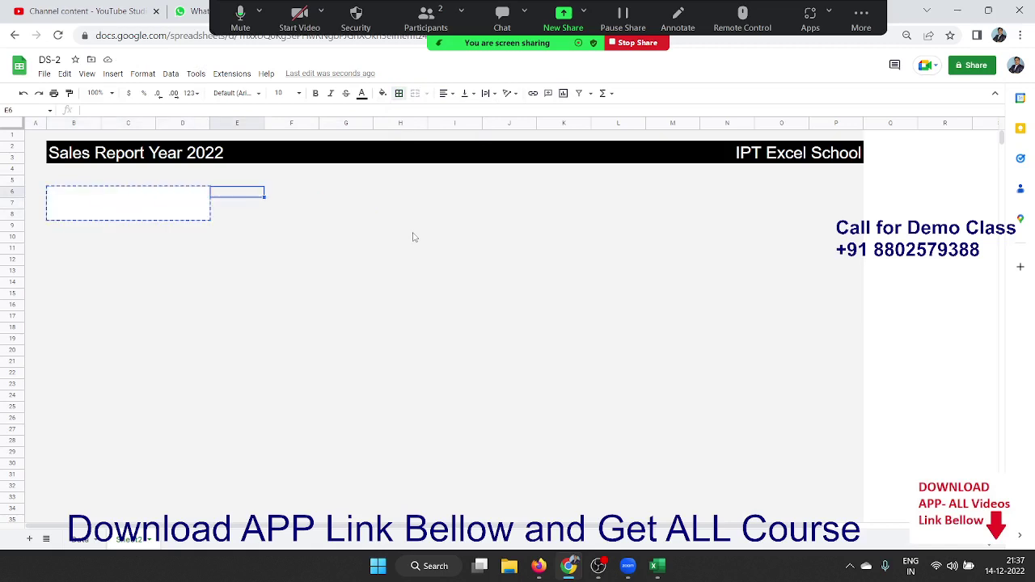
{"action": "key", "text": "Right"}
{"action": "key", "text": "ctrl+v"}
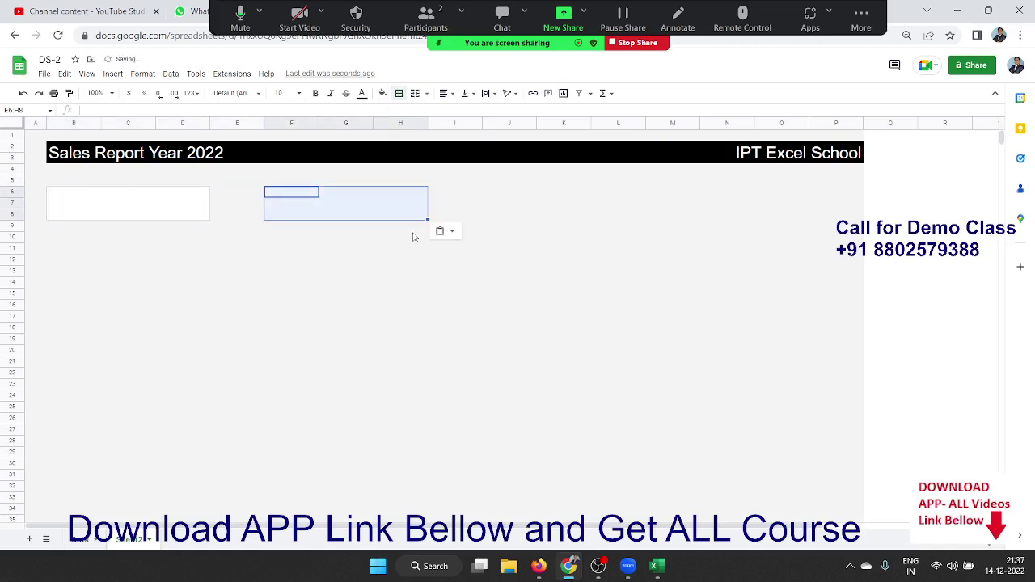
{"action": "key", "text": "Right"}
{"action": "key", "text": "Right"}
{"action": "key", "text": "Right"}
{"action": "key", "text": "Right"}
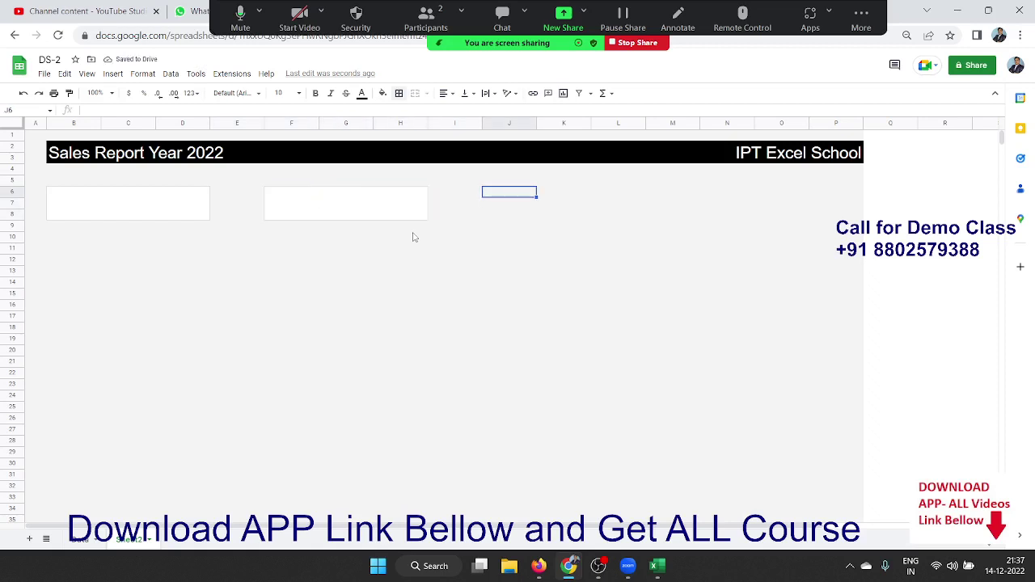
{"action": "key", "text": "ctrl+v"}
Step: Compare with the Excel layout and add the fourth card at N6:P8
{"action": "key", "text": "alt+Tab"}
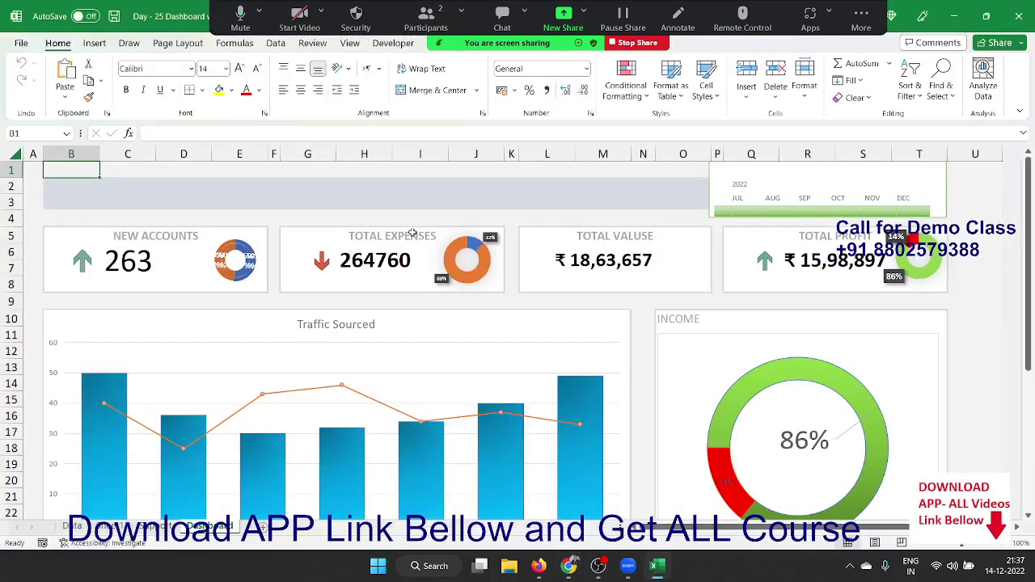
{"action": "key", "text": "alt+Tab"}
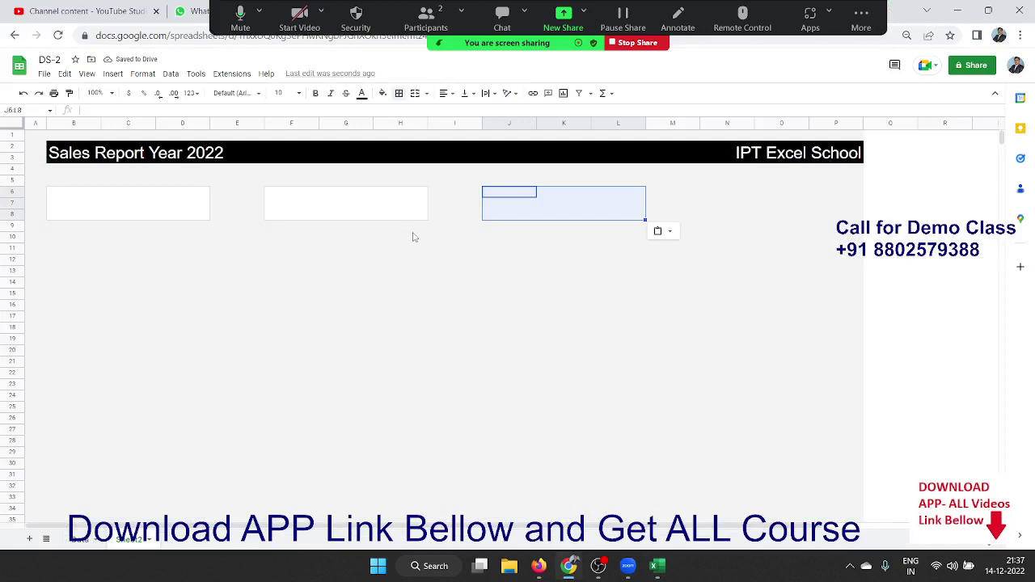
{"action": "left_click", "coordinate": [368, 296]}
{"action": "key", "text": "alt+Tab"}
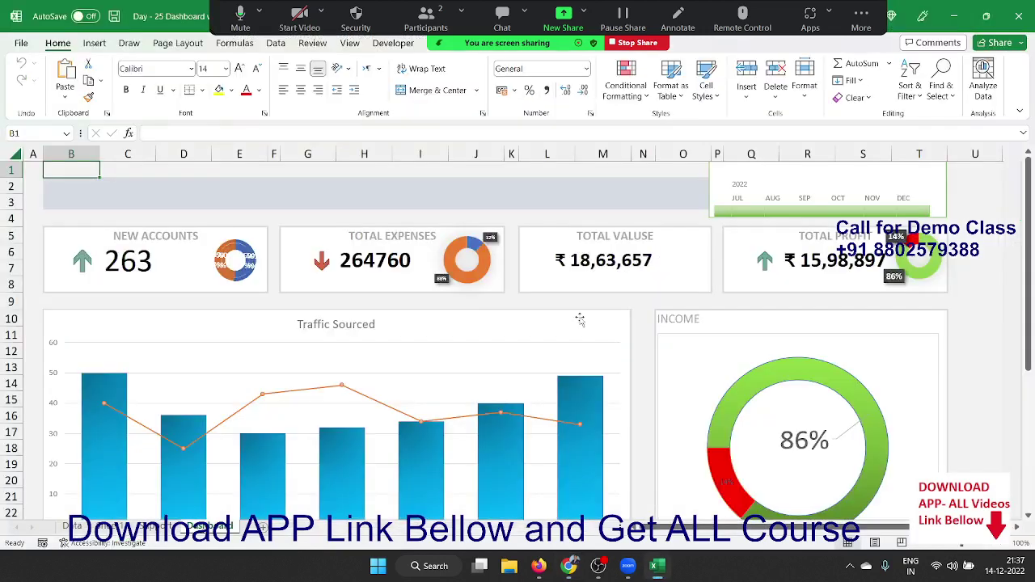
{"action": "key", "text": "alt+Tab"}
{"action": "key", "text": "Right"}
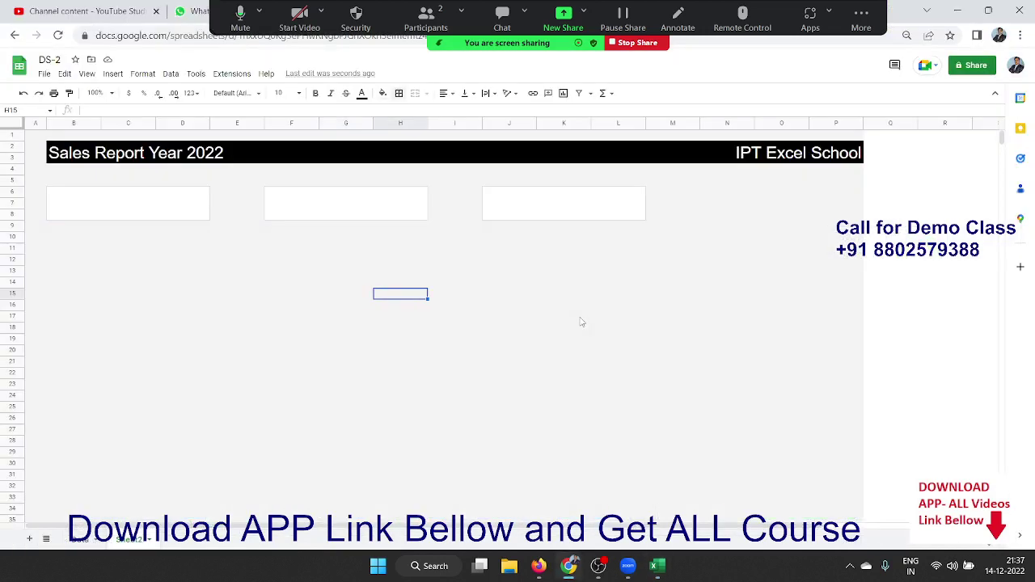
{"action": "key", "text": "Right"}
{"action": "key", "text": "Right"}
{"action": "key", "text": "Right"}
{"action": "key", "text": "Up"}
{"action": "key", "text": "Up"}
{"action": "key", "text": "Up"}
{"action": "key", "text": "Up"}
{"action": "key", "text": "Up"}
{"action": "key", "text": "Up"}
{"action": "key", "text": "Right"}
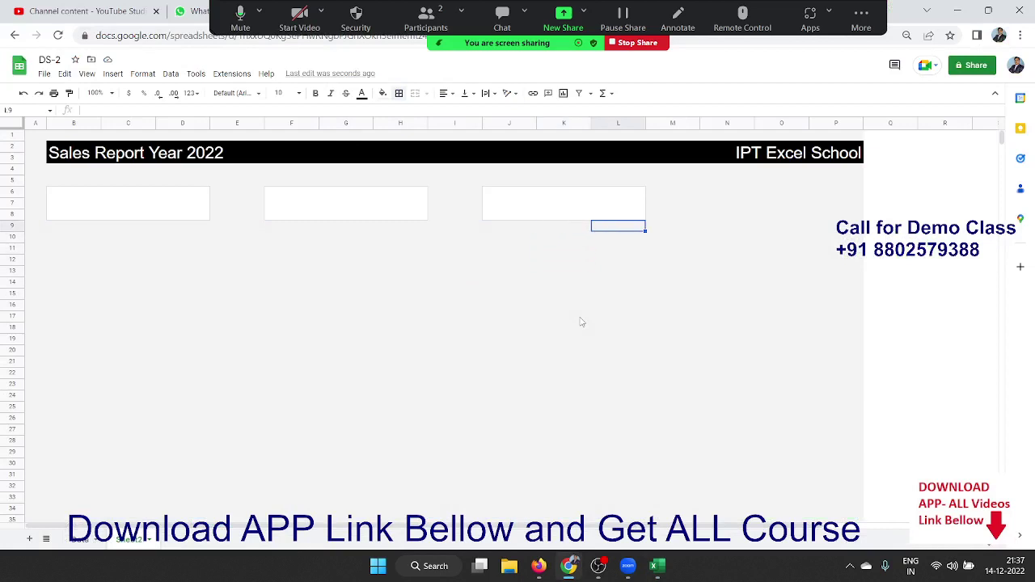
{"action": "key", "text": "Up"}
{"action": "key", "text": "Up"}
{"action": "key", "text": "Up"}
{"action": "key", "text": "Right"}
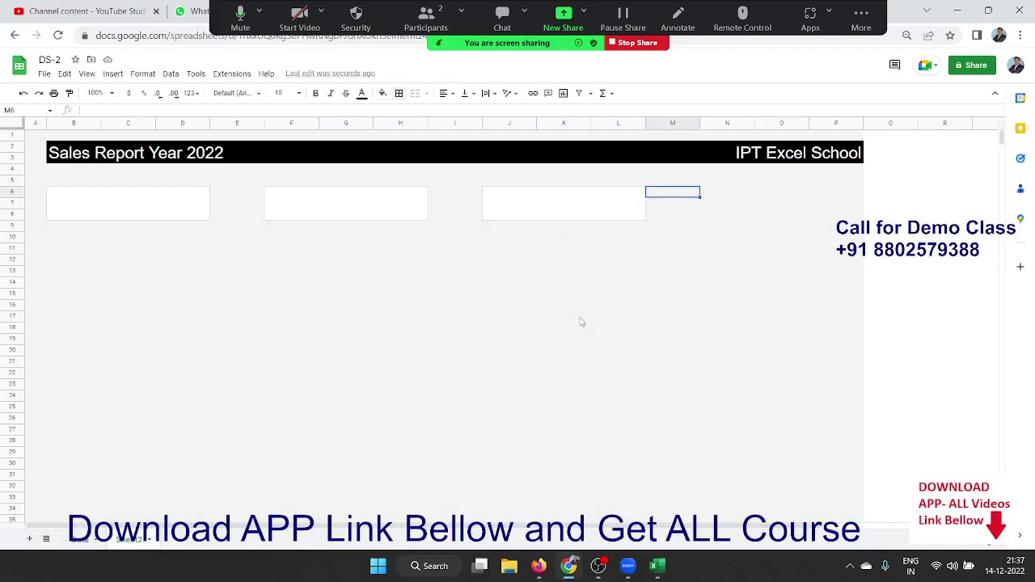
{"action": "key", "text": "Right"}
{"action": "key", "text": "shift+Right"}
{"action": "key", "text": "shift+Right"}
{"action": "key", "text": "shift+Down"}
{"action": "key", "text": "shift+Down"}
{"action": "key", "text": "Right"}
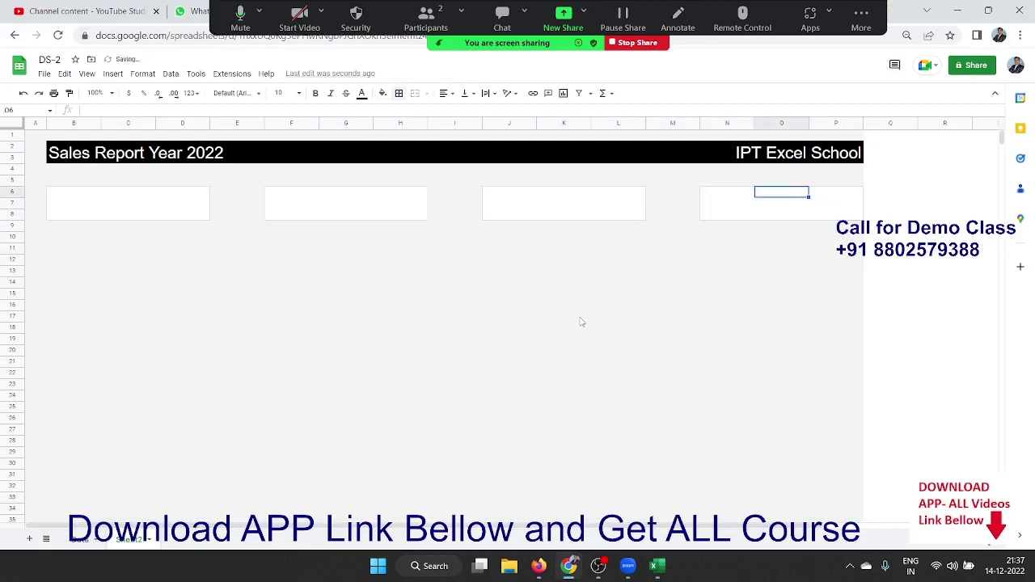
{"action": "key", "text": "Right"}
{"action": "left_click", "coordinate": [216, 262]}
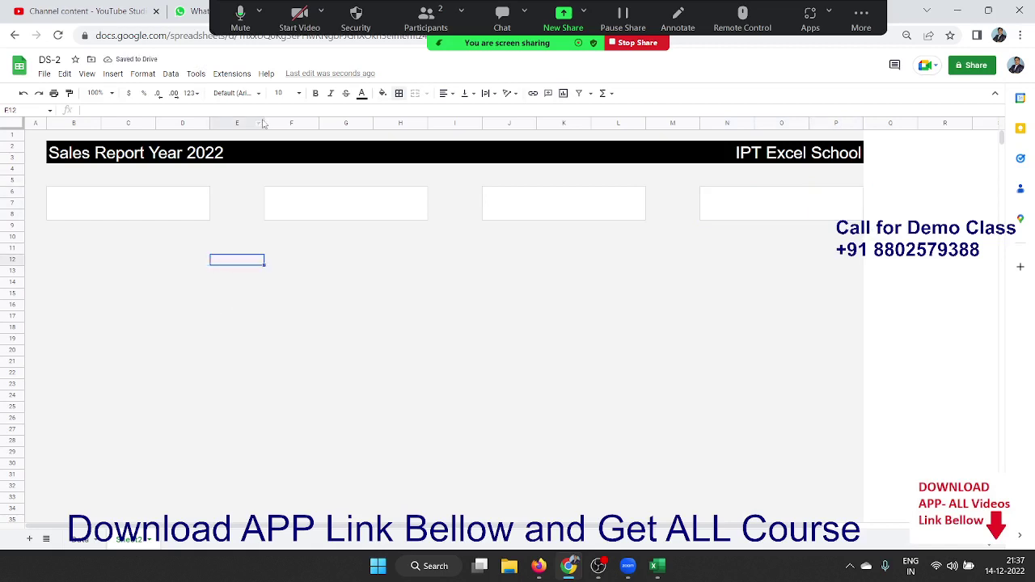
Step: Narrow spacer columns E, I and M into thin gaps between the four cards
{"action": "left_click_drag", "start_coordinate": [263, 123], "coordinate": [227, 121]}
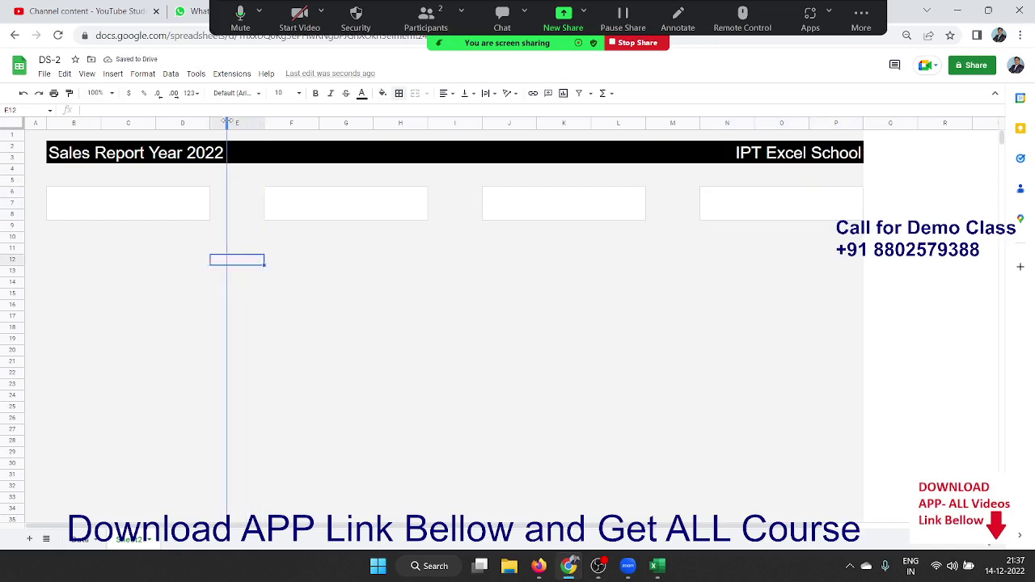
{"action": "left_click_drag", "start_coordinate": [227, 121], "coordinate": [224, 122]}
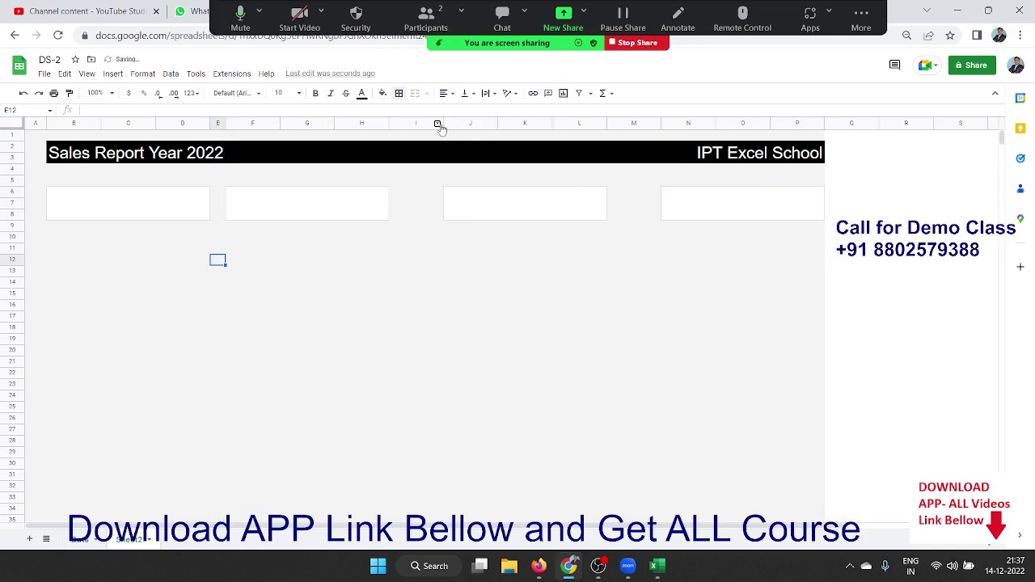
{"action": "left_click", "coordinate": [438, 124]}
{"action": "left_click", "coordinate": [445, 125]}
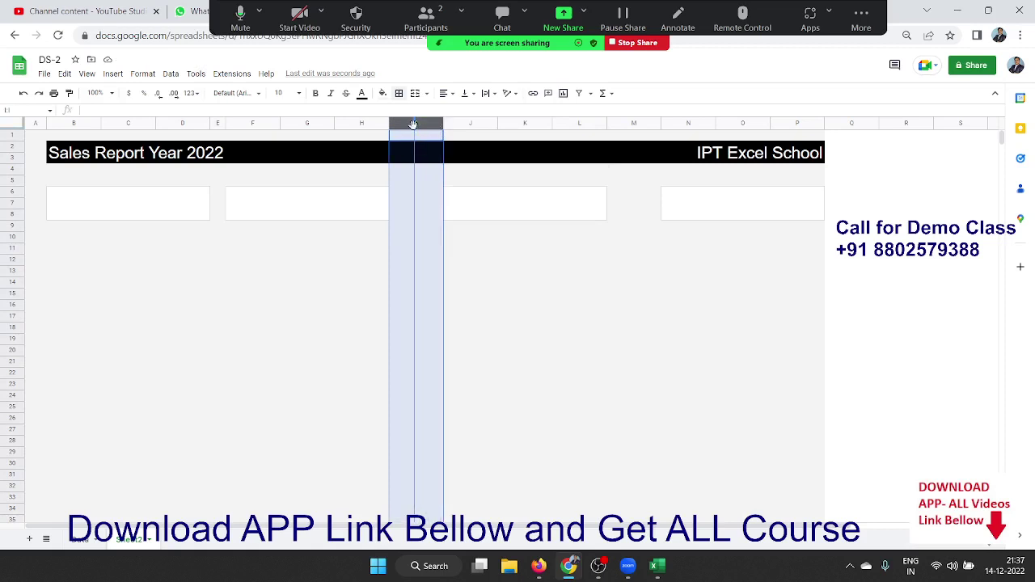
{"action": "mouse_move", "coordinate": [443, 125]}
{"action": "left_mouse_down"}
{"action": "mouse_move", "coordinate": [489, 126]}
{"action": "mouse_move", "coordinate": [413, 136]}
{"action": "left_mouse_up"}
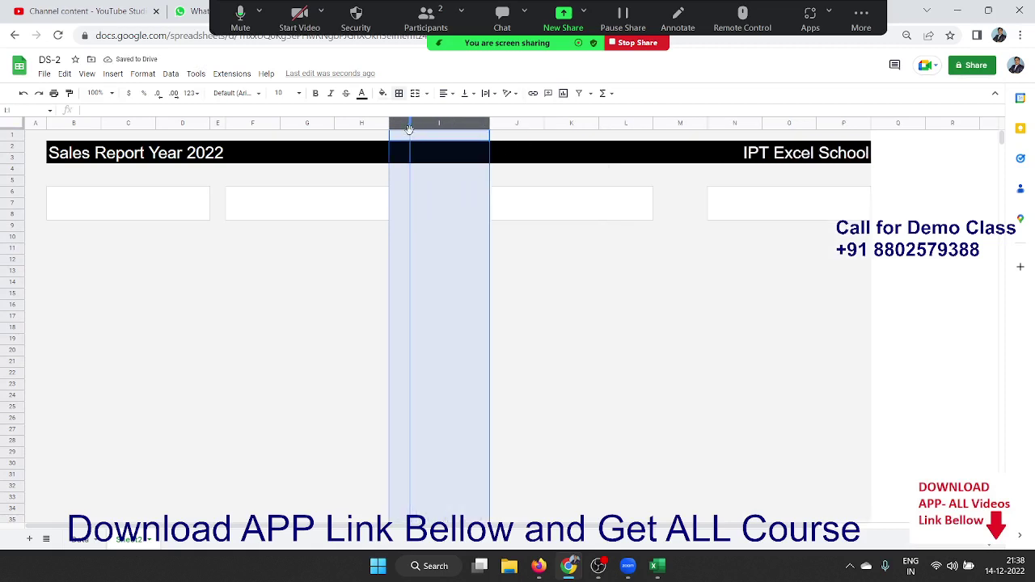
{"action": "left_click_drag", "start_coordinate": [413, 136], "coordinate": [398, 127]}
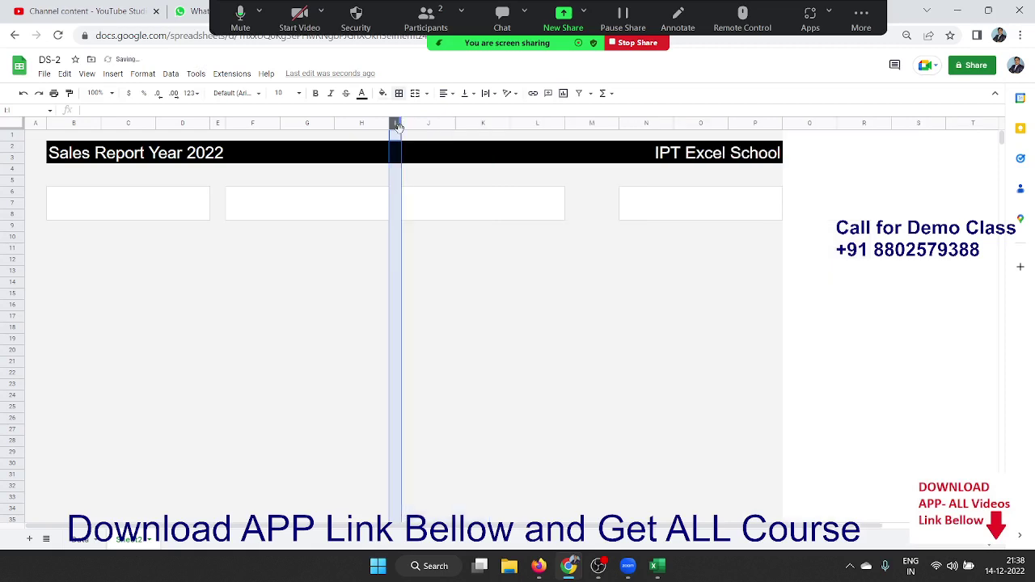
{"action": "left_click", "coordinate": [533, 273]}
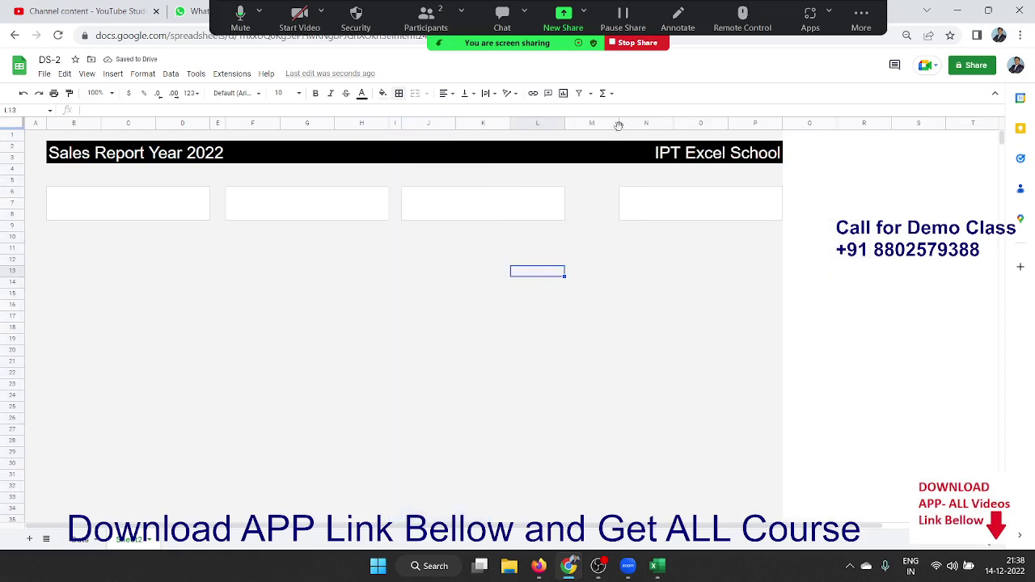
{"action": "left_click_drag", "start_coordinate": [618, 123], "coordinate": [574, 125]}
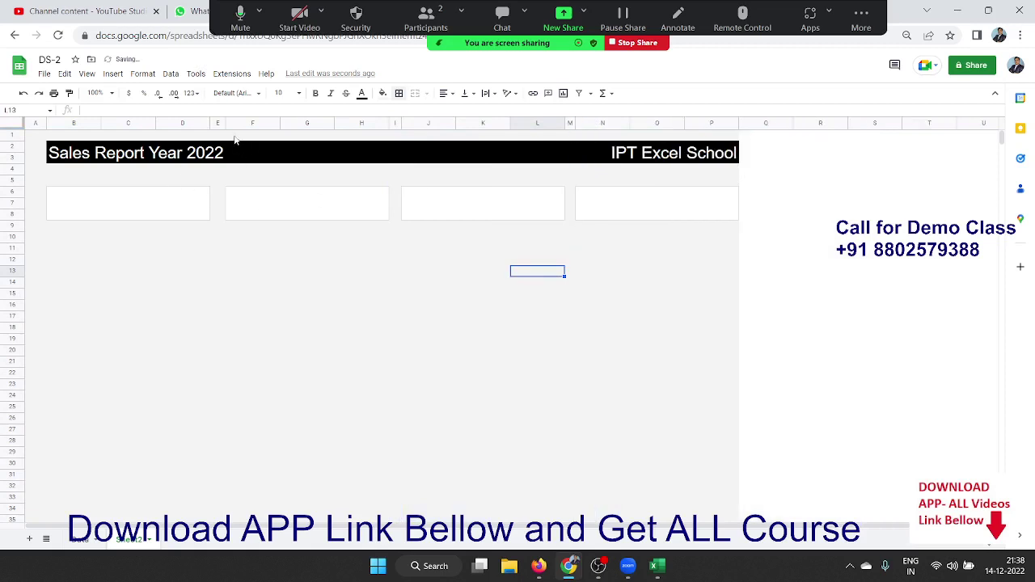
{"action": "left_click_drag", "start_coordinate": [224, 123], "coordinate": [219, 123]}
{"action": "left_click", "coordinate": [240, 263]}
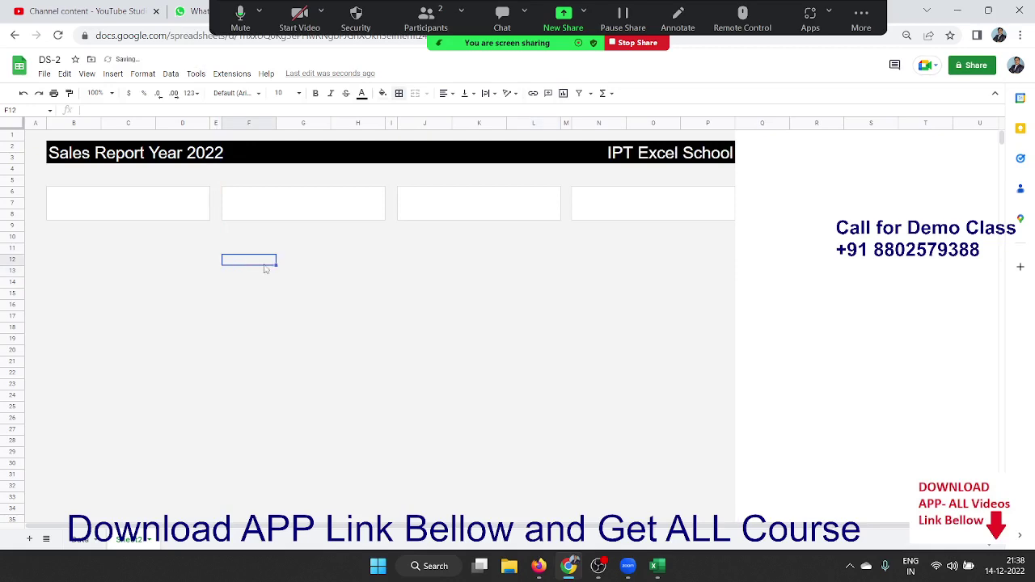
Step: Check the Excel dashboard, then select the panel range B10:J29
{"action": "key", "text": "alt+Tab"}
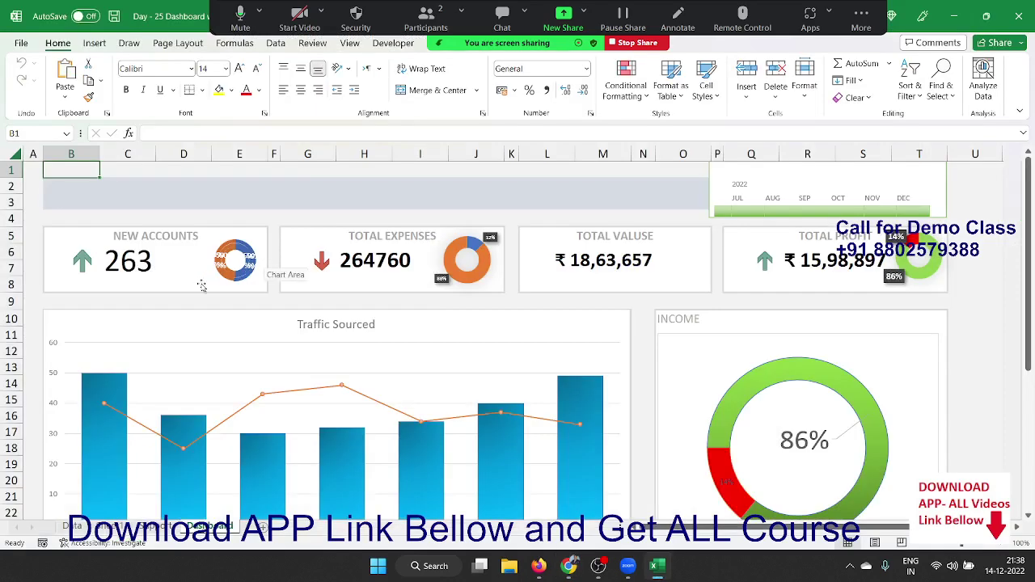
{"action": "scroll", "coordinate": [167, 281], "scroll_direction": "down", "scroll_amount": 2}
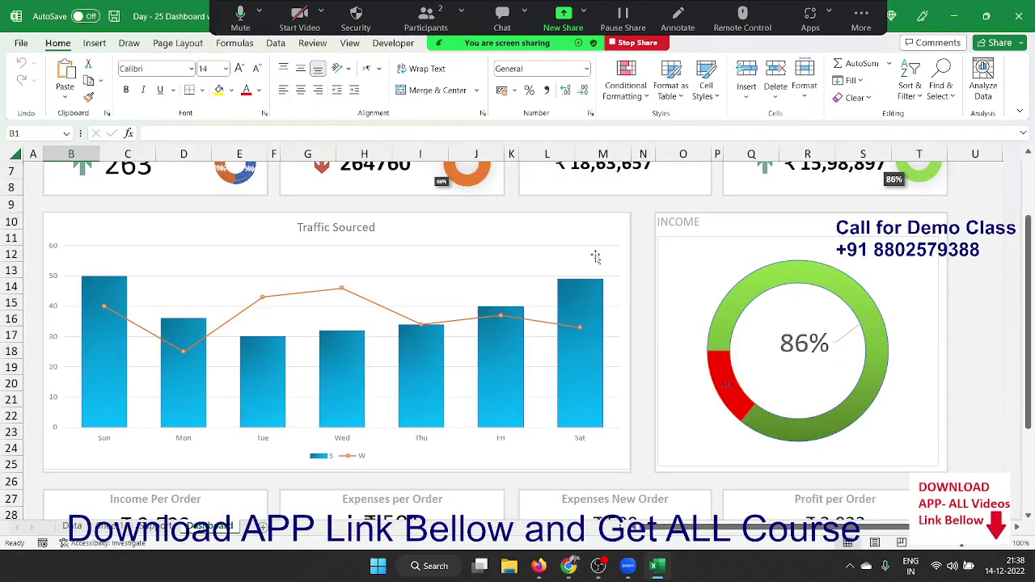
{"action": "key", "text": "alt+Tab"}
{"action": "left_click", "coordinate": [81, 249]}
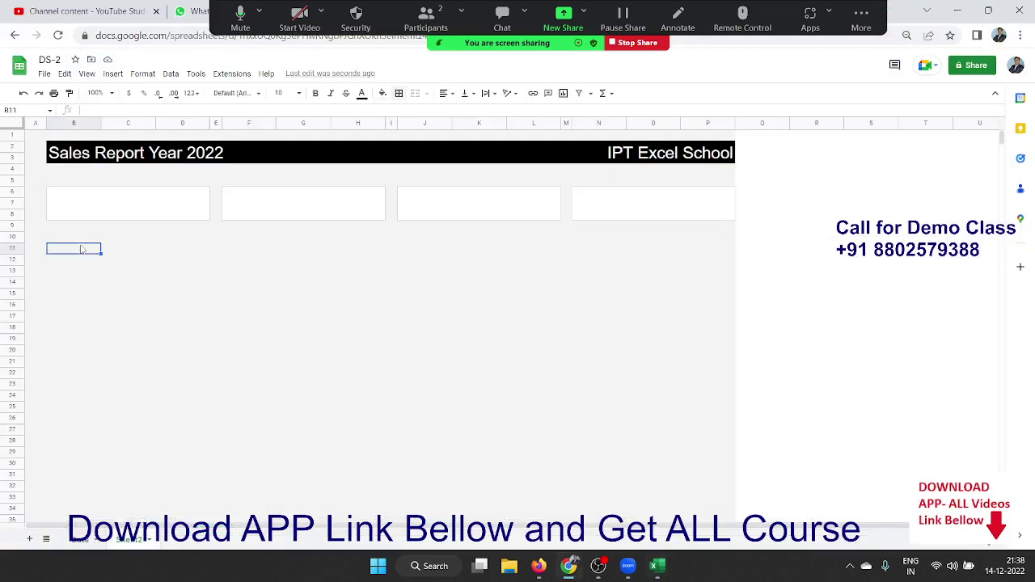
{"action": "key", "text": "Up"}
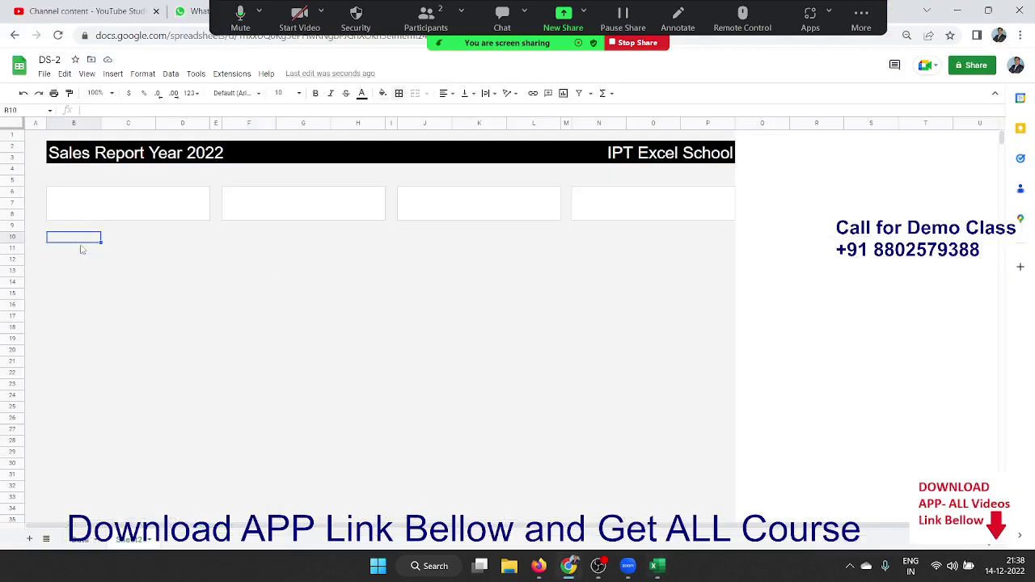
{"action": "key", "text": "shift+Right"}
{"action": "key", "text": "shift+Right"}
{"action": "key", "text": "shift+Right"}
{"action": "key", "text": "shift+Right"}
{"action": "key", "text": "shift+Right"}
{"action": "key", "text": "shift+Right"}
{"action": "key", "text": "shift+Right"}
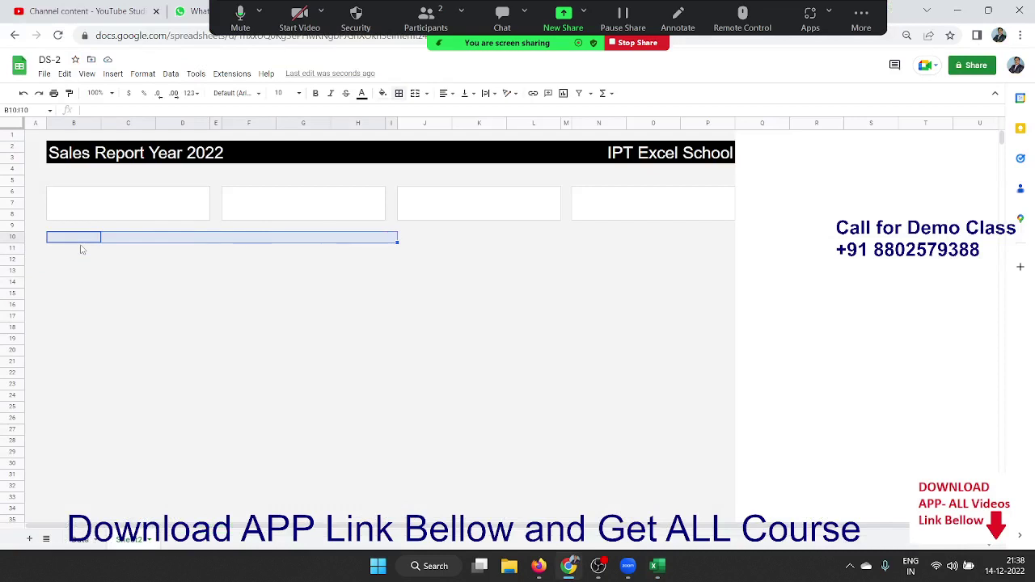
{"action": "key", "text": "shift+Right"}
{"action": "key", "text": "shift+Down"}
{"action": "key", "text": "shift+Down"}
{"action": "key", "text": "shift+Down"}
{"action": "key", "text": "shift+Down"}
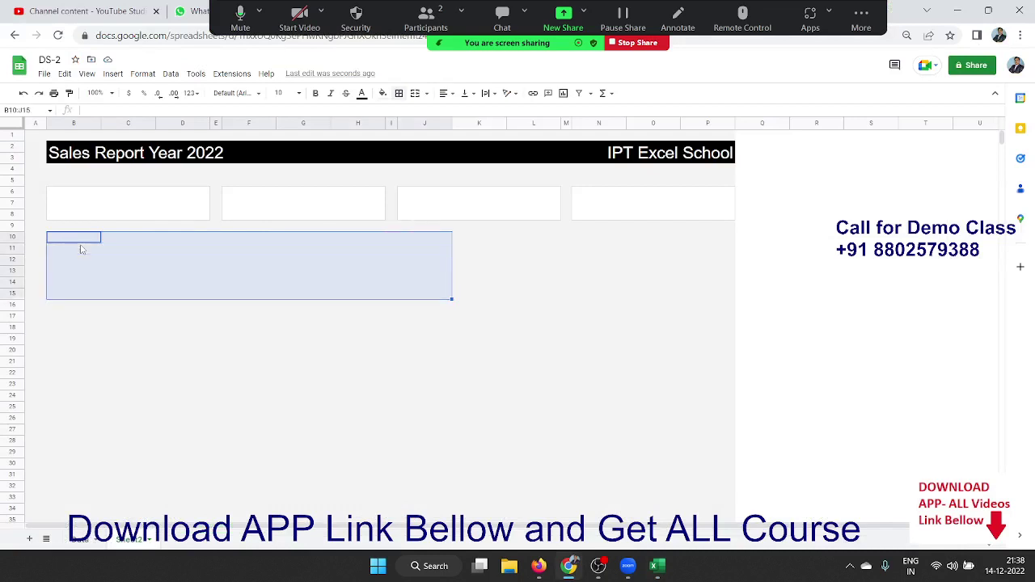
{"action": "key", "text": "shift+Down"}
{"action": "key", "text": "shift+Down"}
{"action": "key", "text": "shift+Down"}
{"action": "key", "text": "shift+Down"}
{"action": "key", "text": "shift+Down"}
{"action": "key", "text": "shift+Down"}
{"action": "key", "text": "shift+Down"}
{"action": "key", "text": "shift+Down"}
{"action": "key", "text": "shift+Down"}
{"action": "key", "text": "shift+Down"}
{"action": "key", "text": "shift+Down"}
{"action": "key", "text": "shift+Down"}
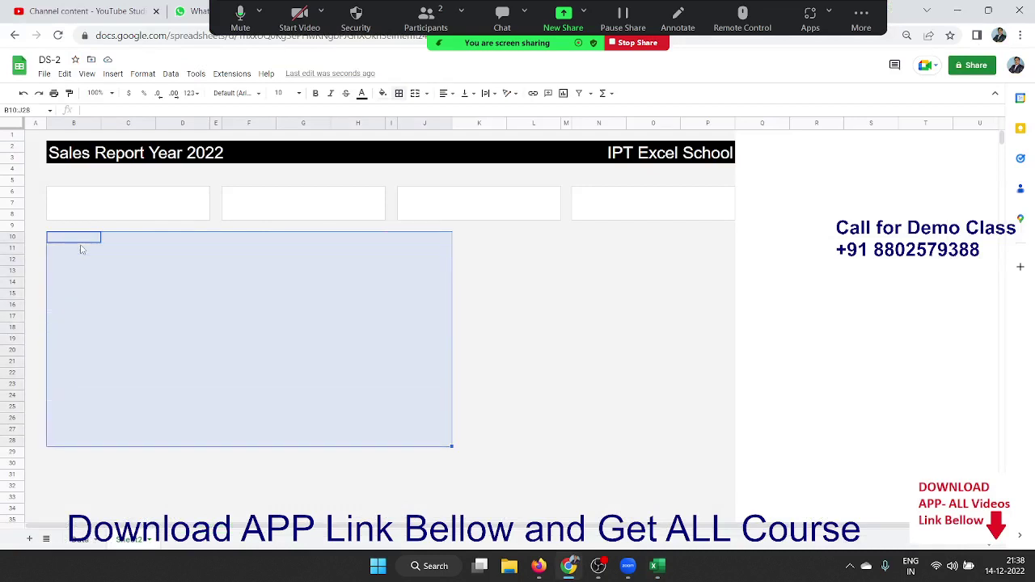
{"action": "key", "text": "shift+Down"}
{"action": "key", "text": "shift+Right"}
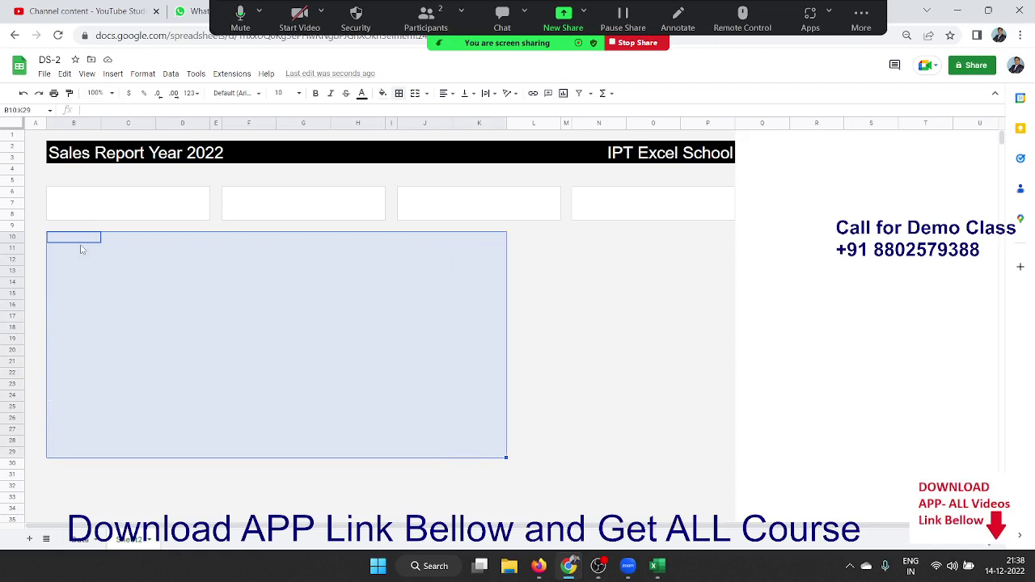
{"action": "key", "text": "shift+Left"}
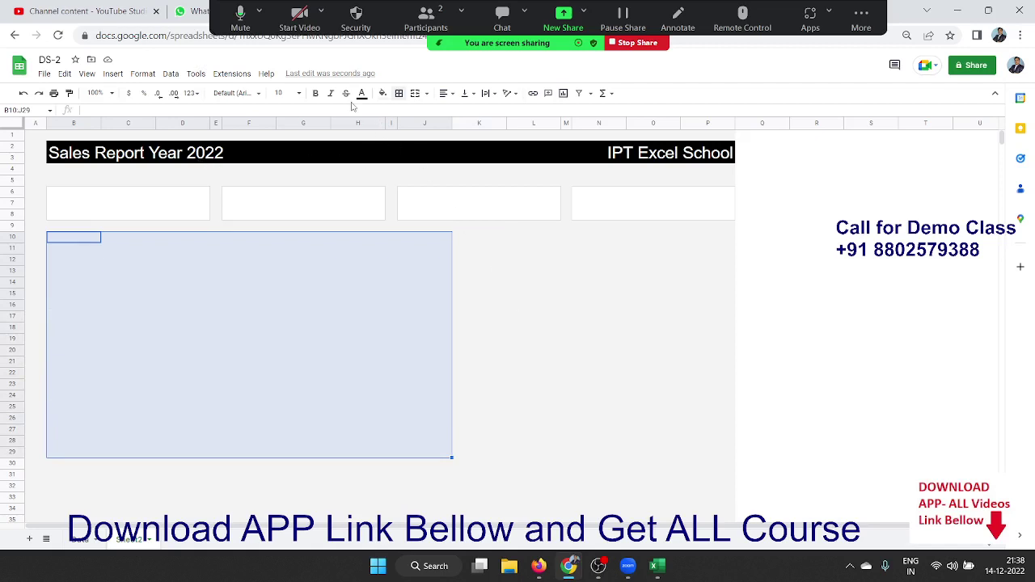
Step: Fill B10:J29 white and give it borders
{"action": "left_click", "coordinate": [384, 96]}
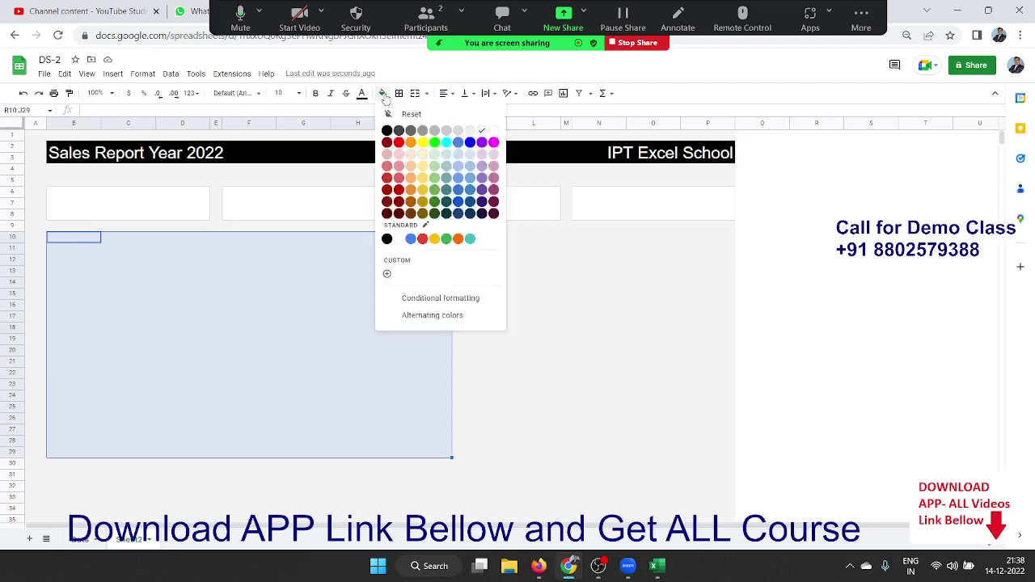
{"action": "left_click", "coordinate": [493, 131]}
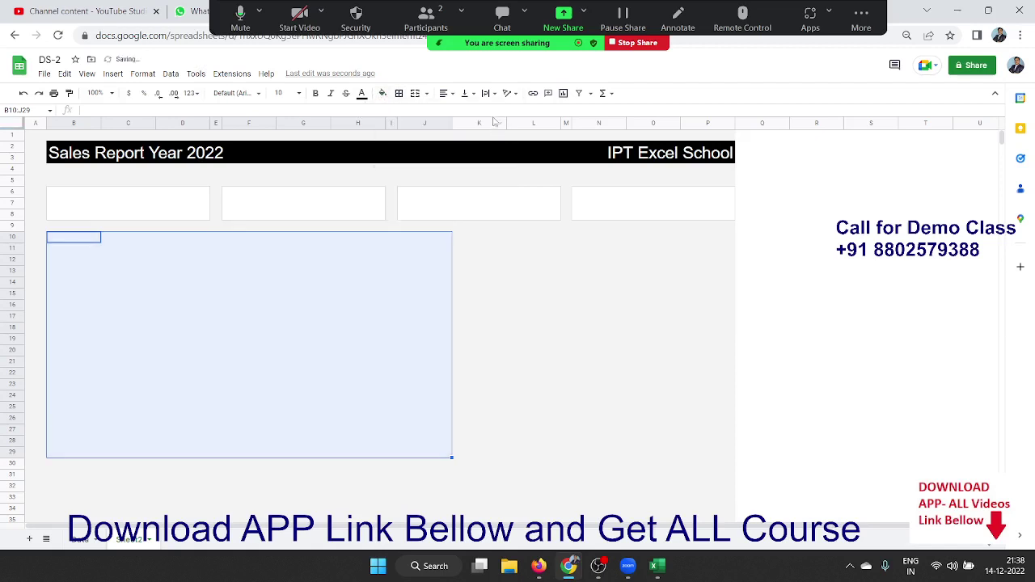
{"action": "left_click", "coordinate": [398, 95]}
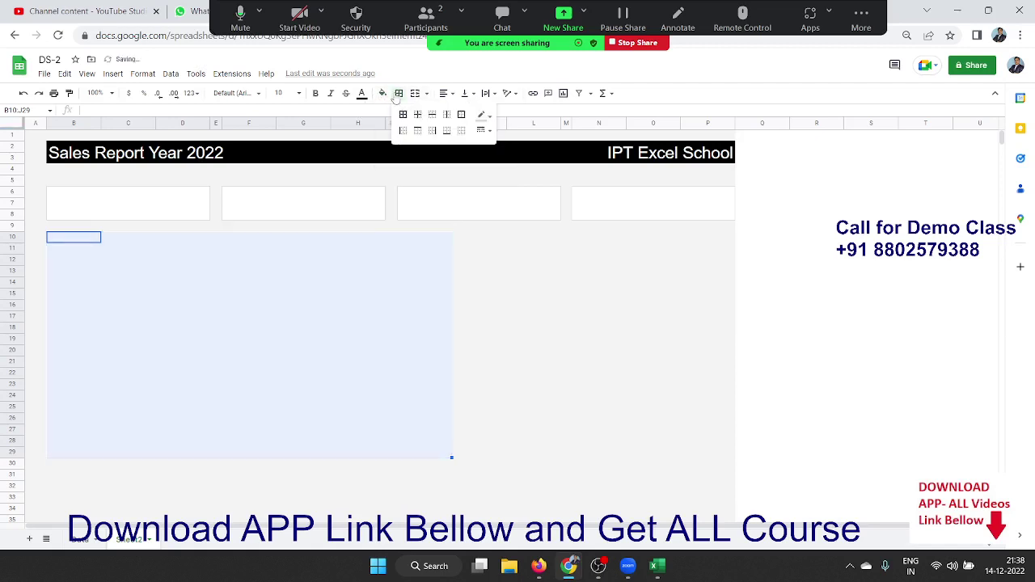
{"action": "left_click", "coordinate": [461, 117]}
{"action": "left_click", "coordinate": [551, 296]}
Step: Fill L10:P29 white and give it an outer border
{"action": "left_click", "coordinate": [522, 243]}
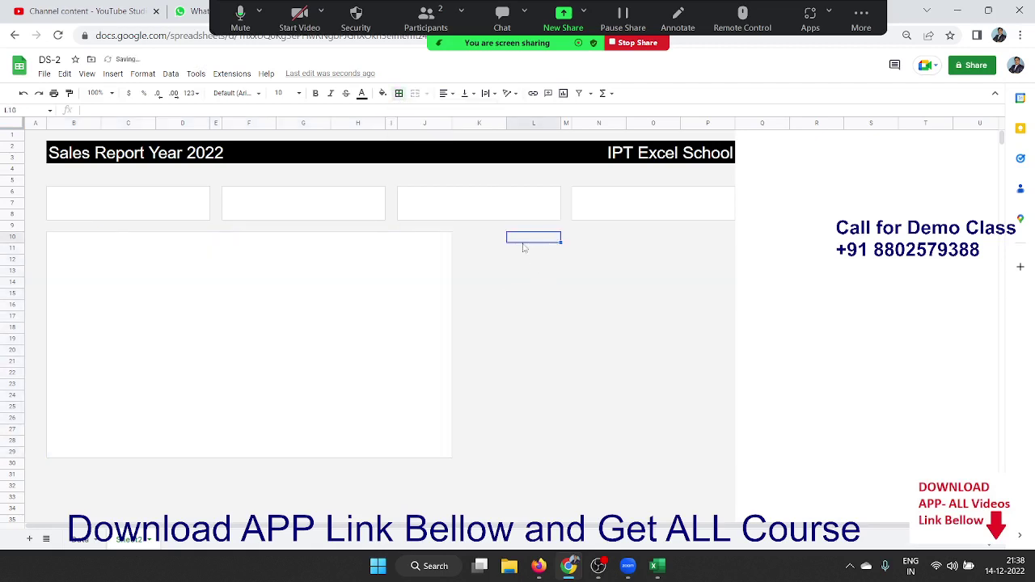
{"action": "key", "text": "shift+Right"}
{"action": "key", "text": "shift+Right"}
{"action": "key", "text": "shift+Right"}
{"action": "key", "text": "shift+Right"}
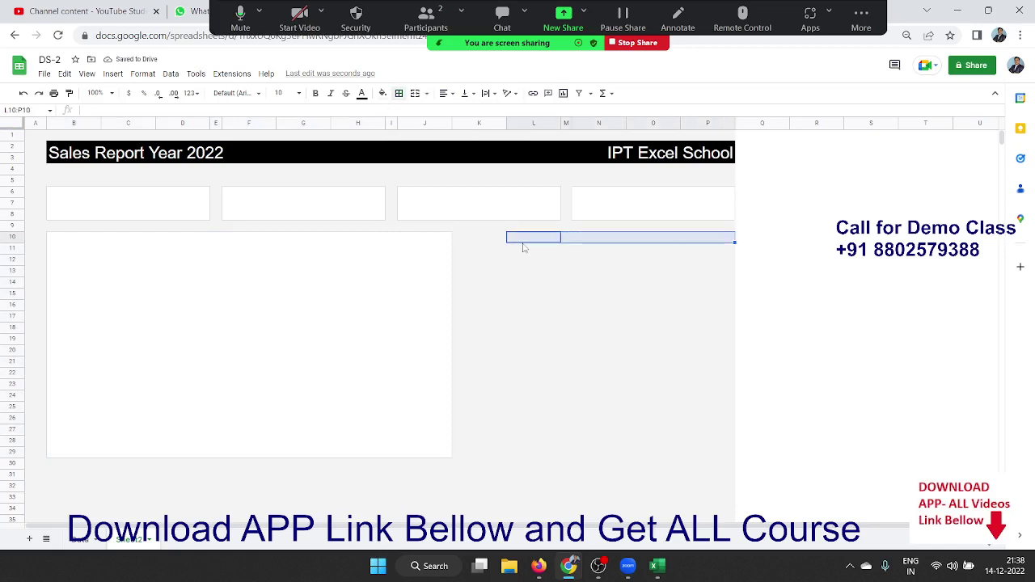
{"action": "key", "text": "shift+Down"}
{"action": "key", "text": "shift+Down"}
{"action": "key", "text": "shift+Down"}
{"action": "key", "text": "shift+Down"}
{"action": "key", "text": "shift+Down"}
{"action": "key", "text": "shift+Down"}
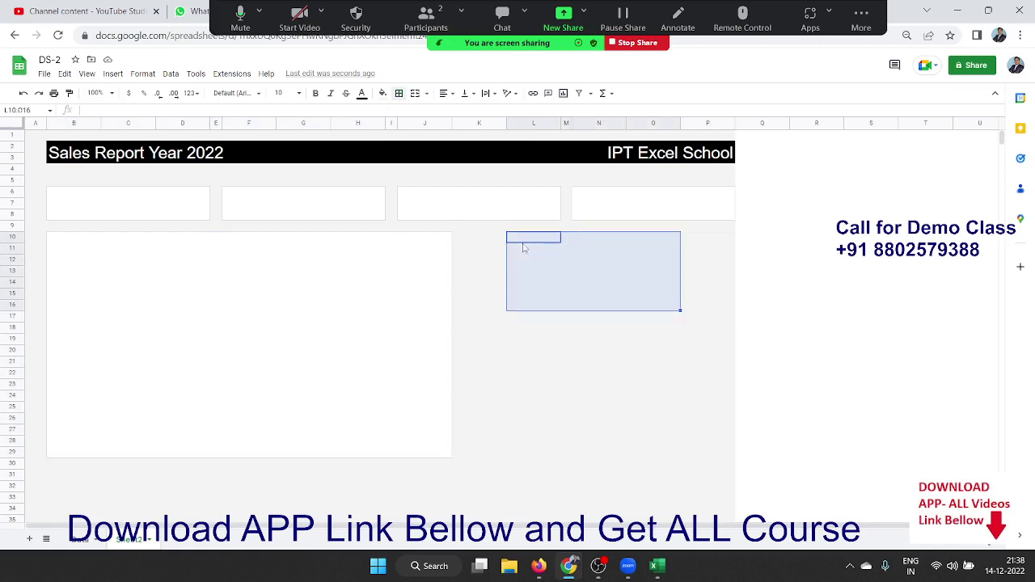
{"action": "key", "text": "shift+Down"}
{"action": "key", "text": "shift+Down"}
{"action": "key", "text": "shift+Down"}
{"action": "key", "text": "shift+Down"}
{"action": "key", "text": "shift+Down"}
{"action": "key", "text": "shift+Down"}
{"action": "key", "text": "shift+Down"}
{"action": "key", "text": "shift+Down"}
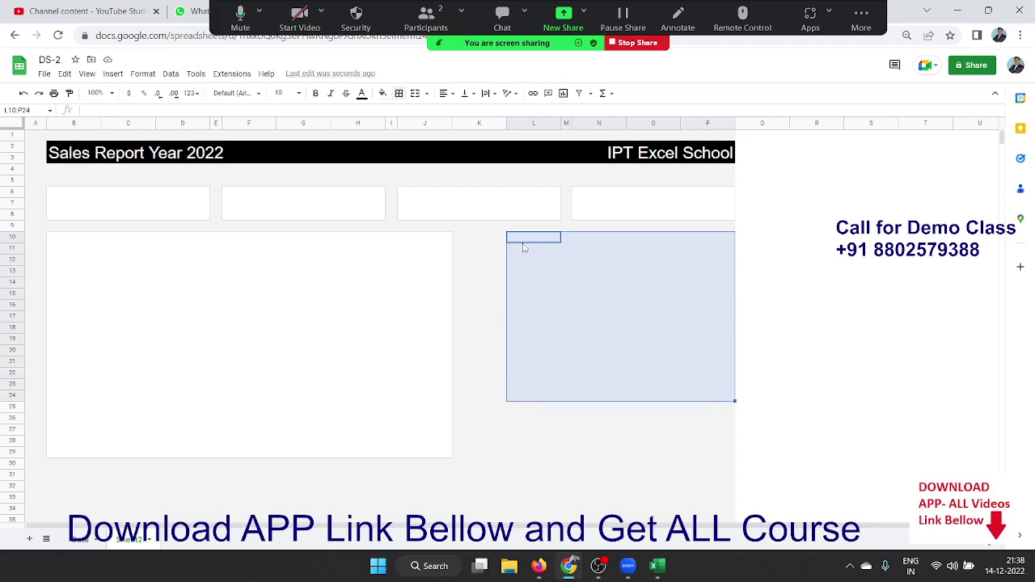
{"action": "key", "text": "shift+Down"}
{"action": "key", "text": "shift+Down"}
{"action": "key", "text": "shift+Down"}
{"action": "key", "text": "shift+Down"}
{"action": "key", "text": "shift+Down"}
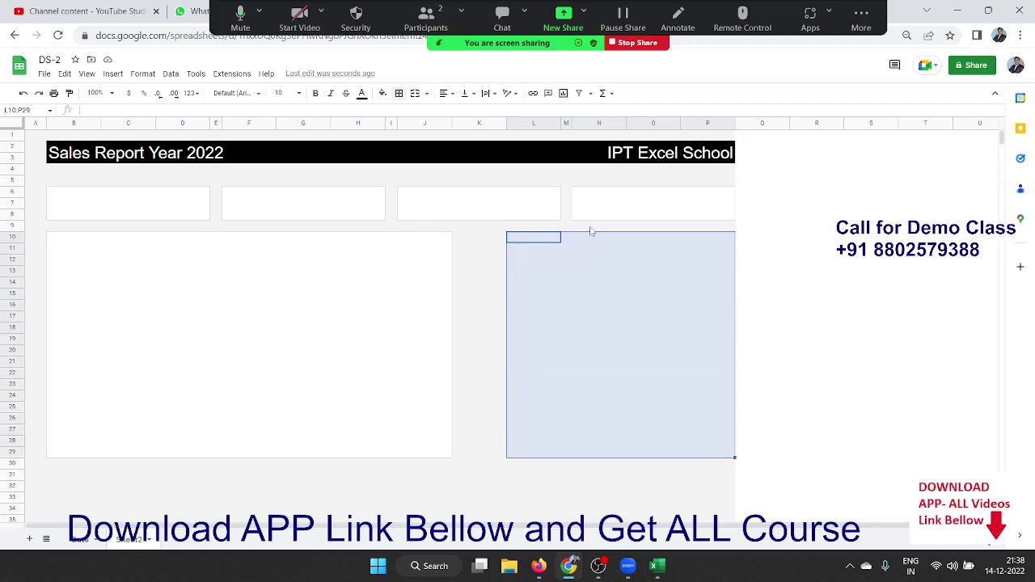
{"action": "left_click", "coordinate": [383, 94]}
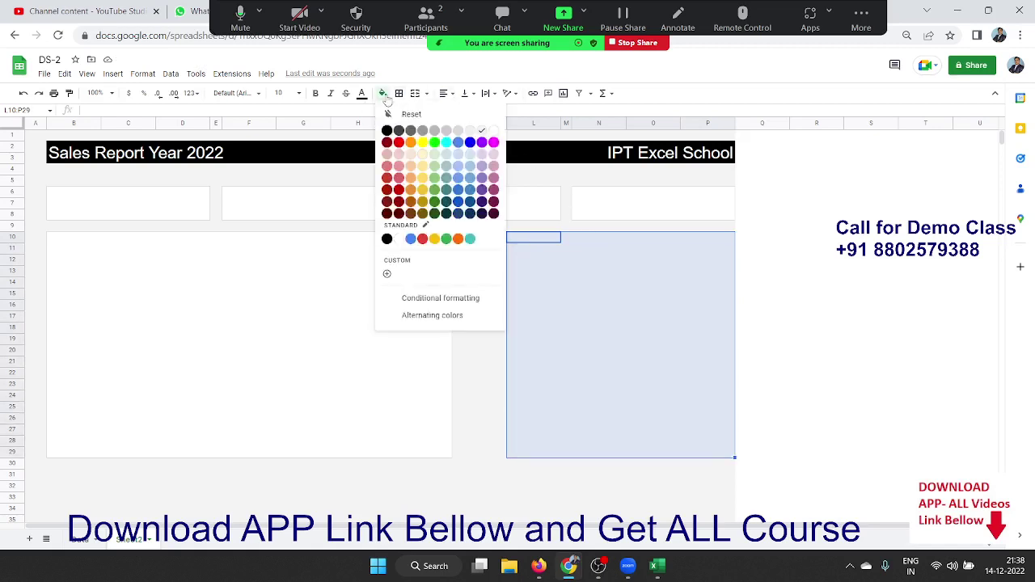
{"action": "left_click", "coordinate": [493, 132]}
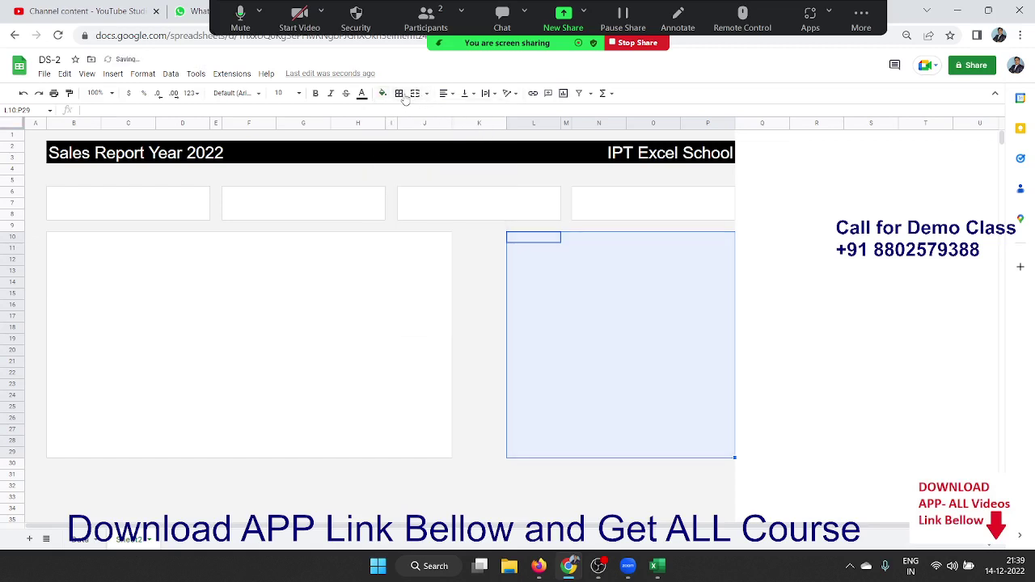
{"action": "left_click", "coordinate": [399, 94]}
{"action": "left_click", "coordinate": [461, 114]}
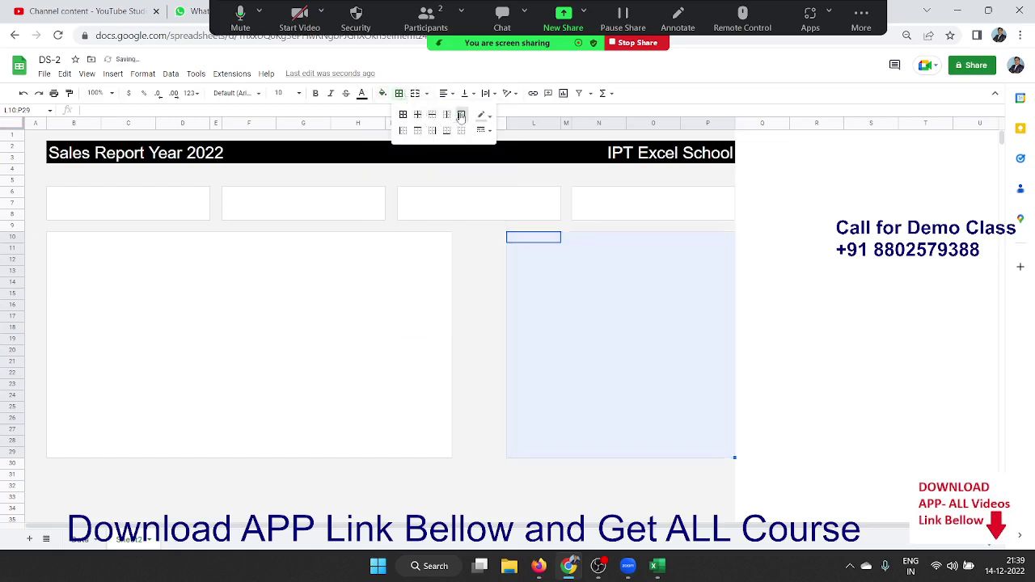
{"action": "left_click", "coordinate": [502, 295]}
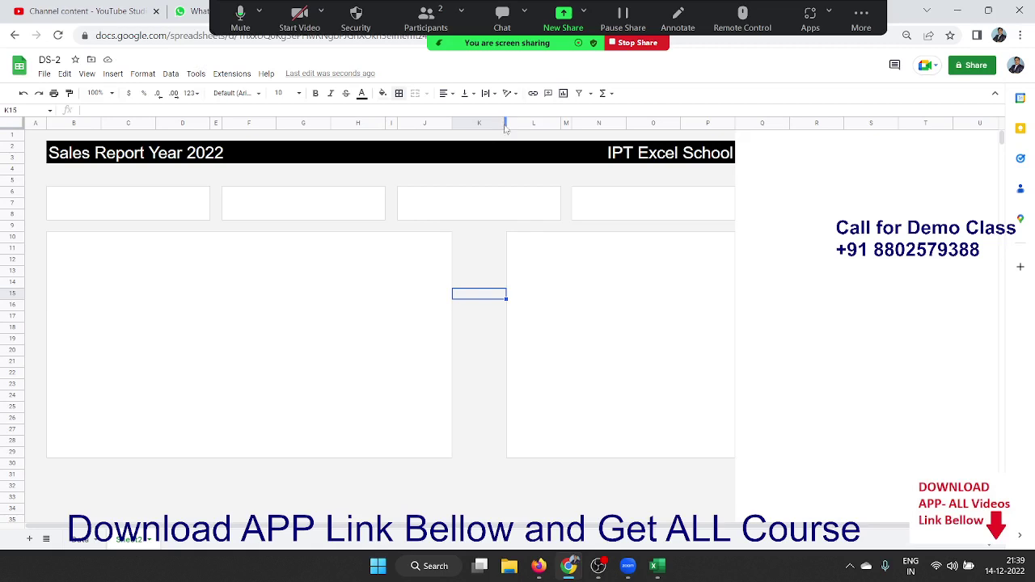
Step: Narrow spacer column K and compare the lower sections with the Excel dashboard
{"action": "left_click_drag", "start_coordinate": [506, 122], "coordinate": [482, 124]}
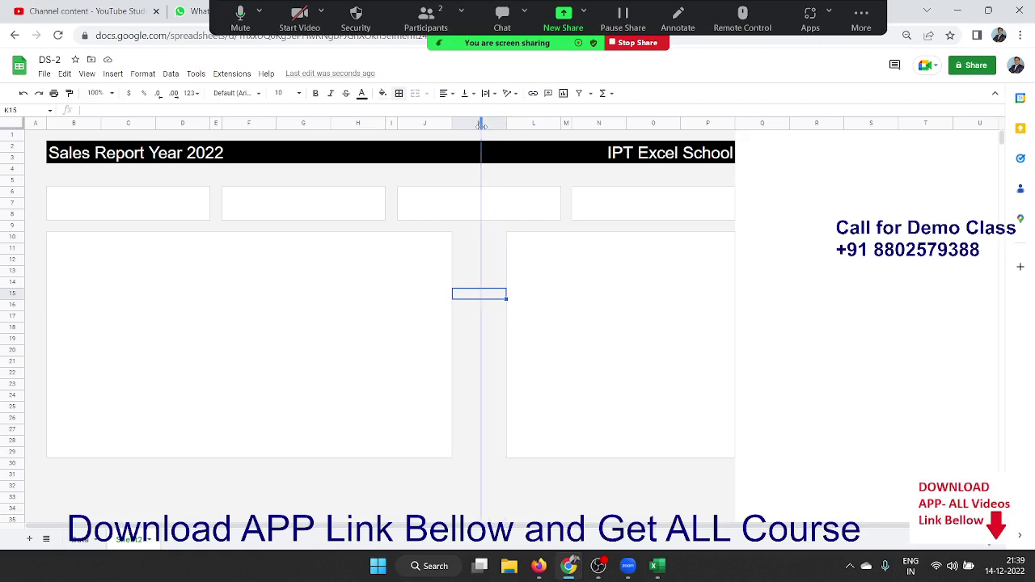
{"action": "left_click", "coordinate": [680, 398]}
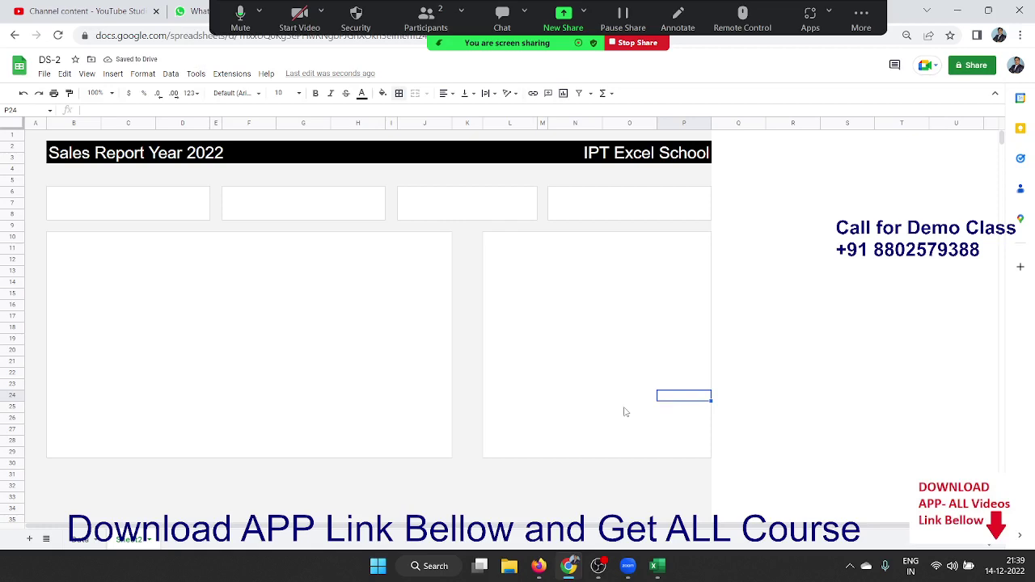
{"action": "scroll", "coordinate": [293, 467], "scroll_direction": "down", "scroll_amount": 2}
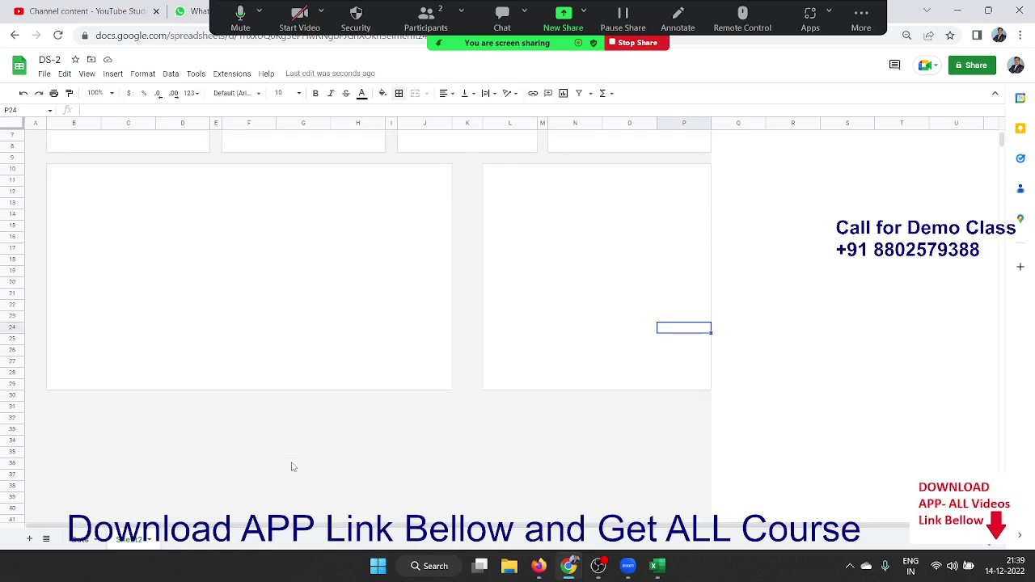
{"action": "scroll", "coordinate": [292, 466], "scroll_direction": "down", "scroll_amount": 2}
{"action": "key", "text": "alt+Tab"}
{"action": "scroll", "coordinate": [282, 452], "scroll_direction": "down", "scroll_amount": 2}
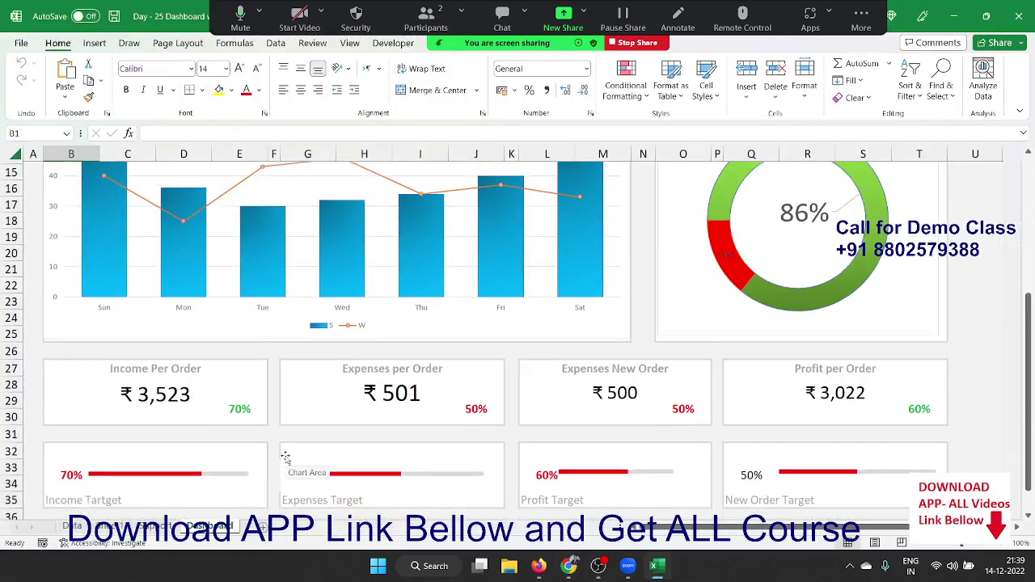
{"action": "scroll", "coordinate": [282, 453], "scroll_direction": "down", "scroll_amount": 2}
{"action": "scroll", "coordinate": [610, 374], "scroll_direction": "down", "scroll_amount": 2}
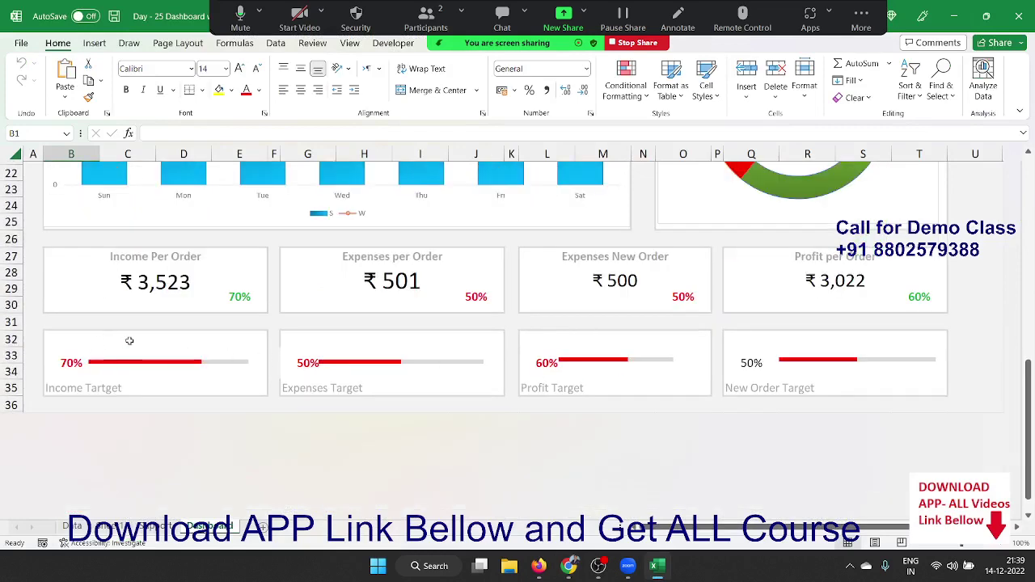
{"action": "key", "text": "alt+Tab"}
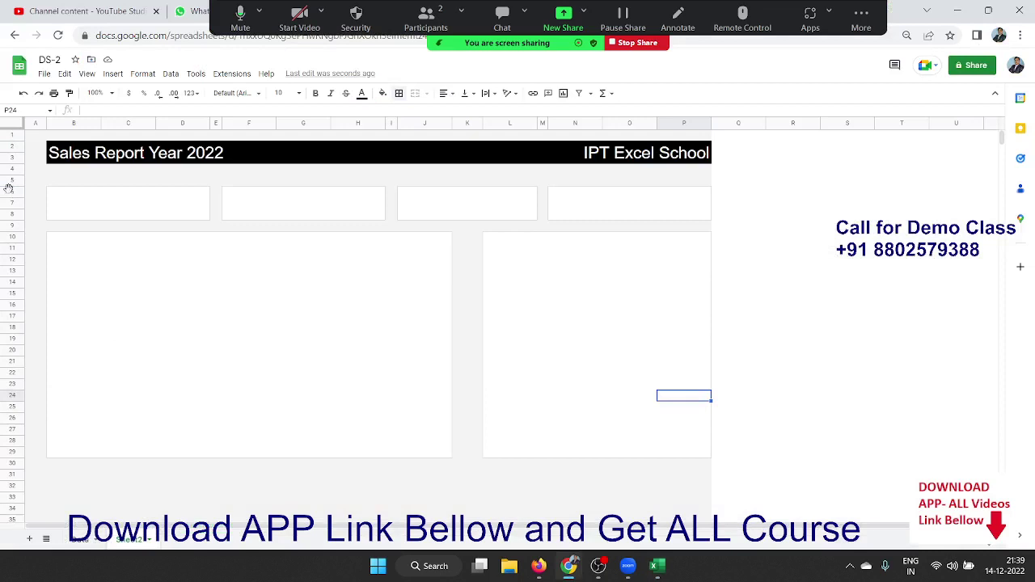
Step: Copy the KPI card rows 6–8 and paste them below the panels as a second row of boxes
{"action": "left_click_drag", "start_coordinate": [10, 192], "coordinate": [10, 212]}
{"action": "key", "text": "ctrl+c"}
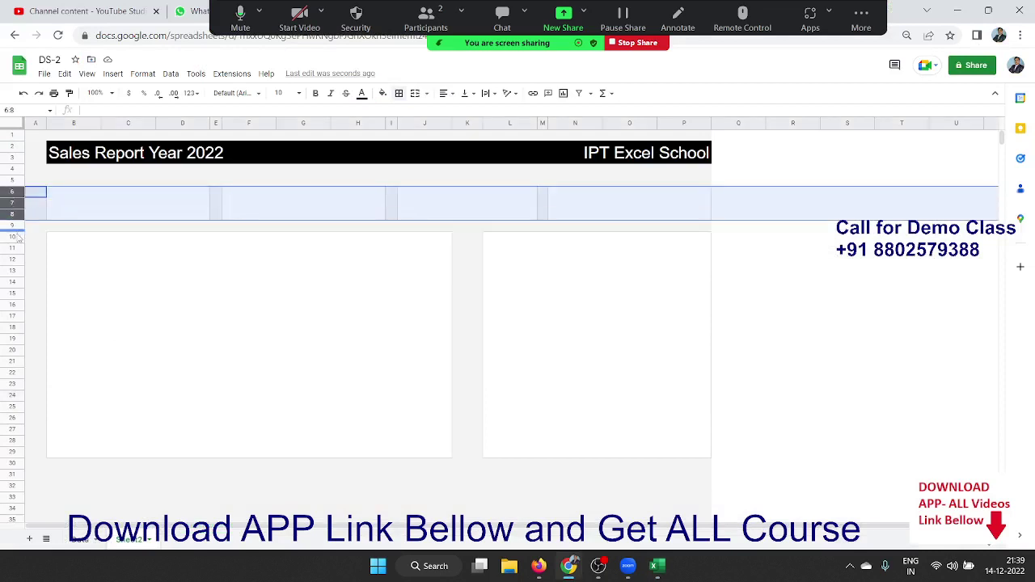
{"action": "left_click", "coordinate": [13, 485]}
{"action": "key", "text": "ctrl+v"}
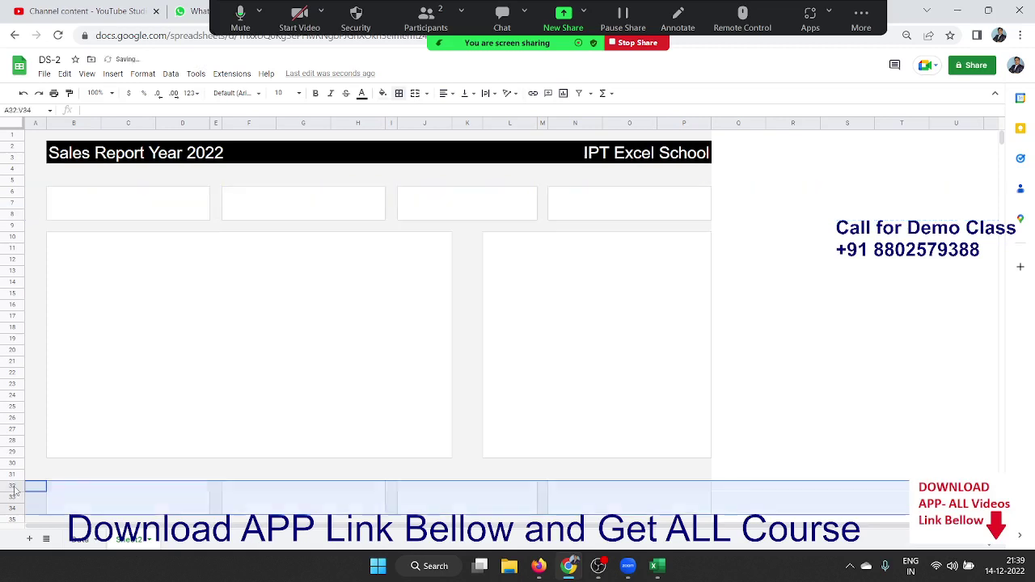
{"action": "scroll", "coordinate": [32, 471], "scroll_direction": "down", "scroll_amount": 1}
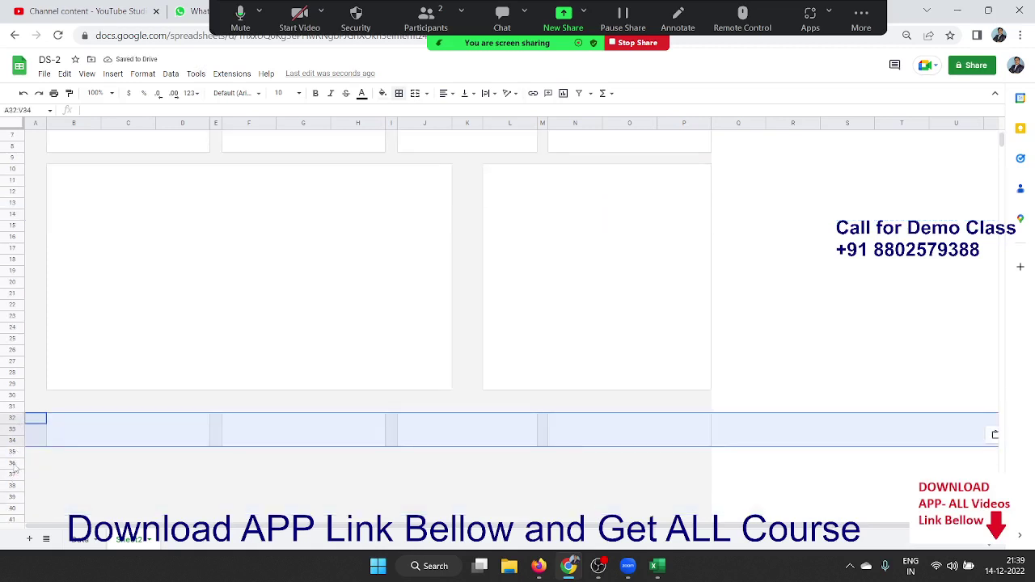
{"action": "left_click", "coordinate": [13, 462]}
{"action": "key", "text": "ctrl+v"}
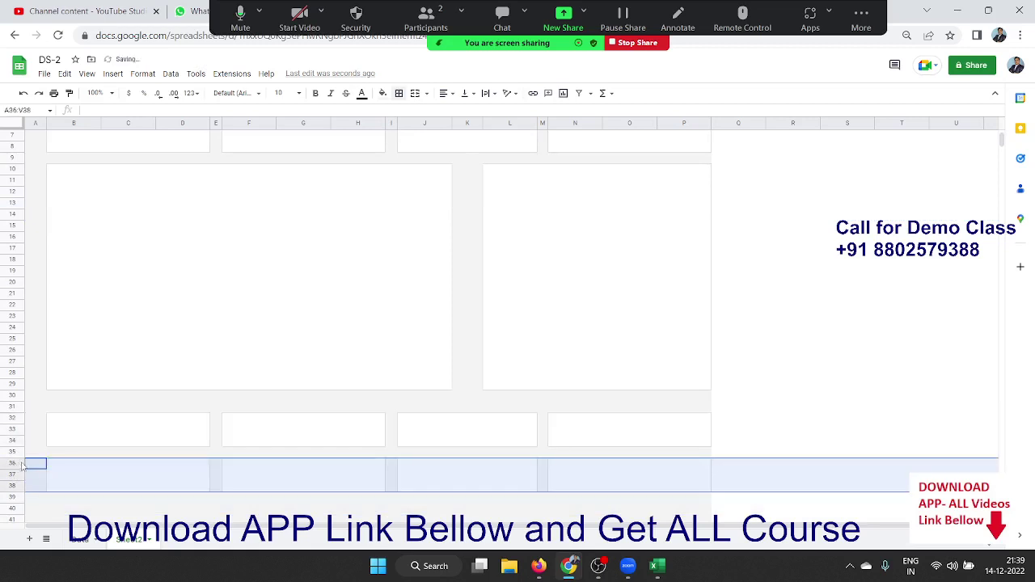
{"action": "left_click", "coordinate": [812, 373]}
Step: Delete the empty rows 40–58 beneath the boxes
{"action": "scroll", "coordinate": [813, 376], "scroll_direction": "down", "scroll_amount": 2}
{"action": "scroll", "coordinate": [812, 376], "scroll_direction": "down", "scroll_amount": 1}
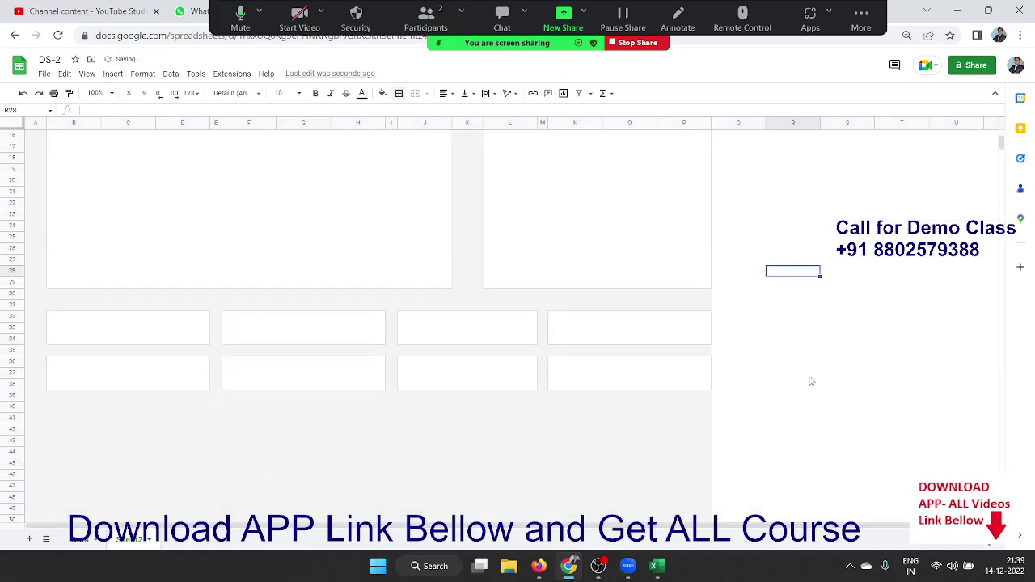
{"action": "scroll", "coordinate": [810, 380], "scroll_direction": "down", "scroll_amount": 3}
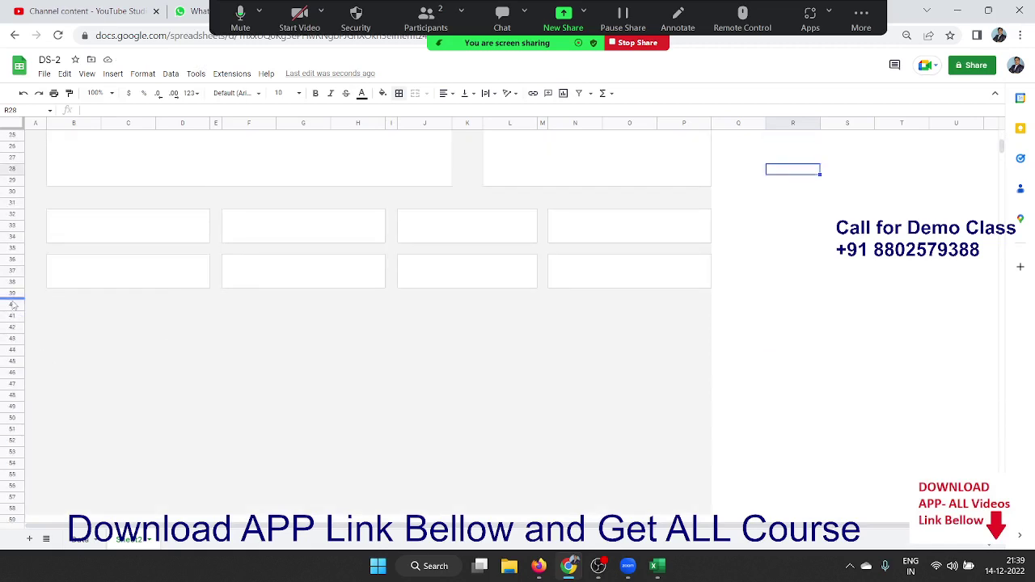
{"action": "left_click", "coordinate": [11, 305]}
{"action": "left_click_drag", "start_coordinate": [11, 305], "coordinate": [11, 509]}
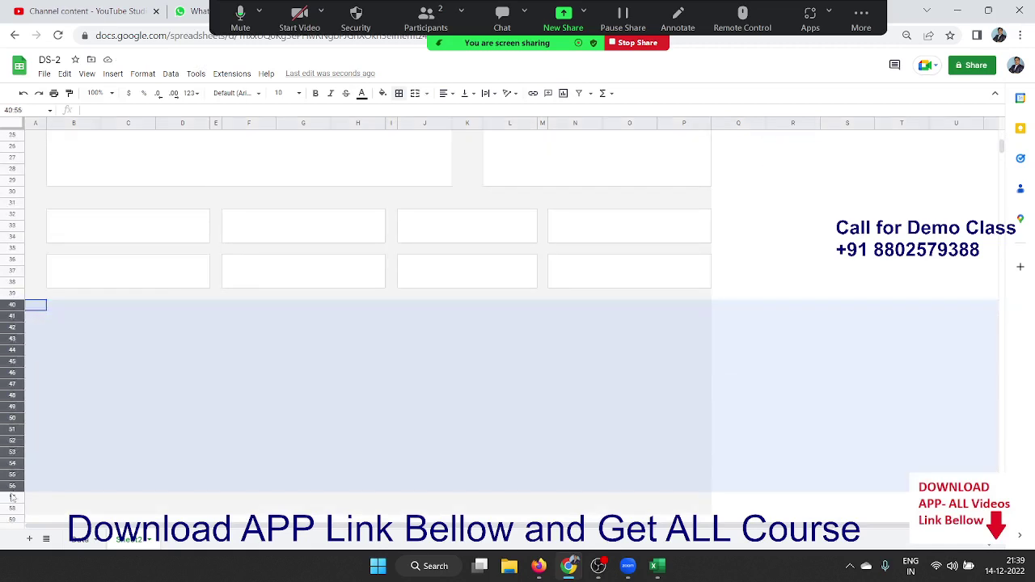
{"action": "key", "text": "ctrl+minus"}
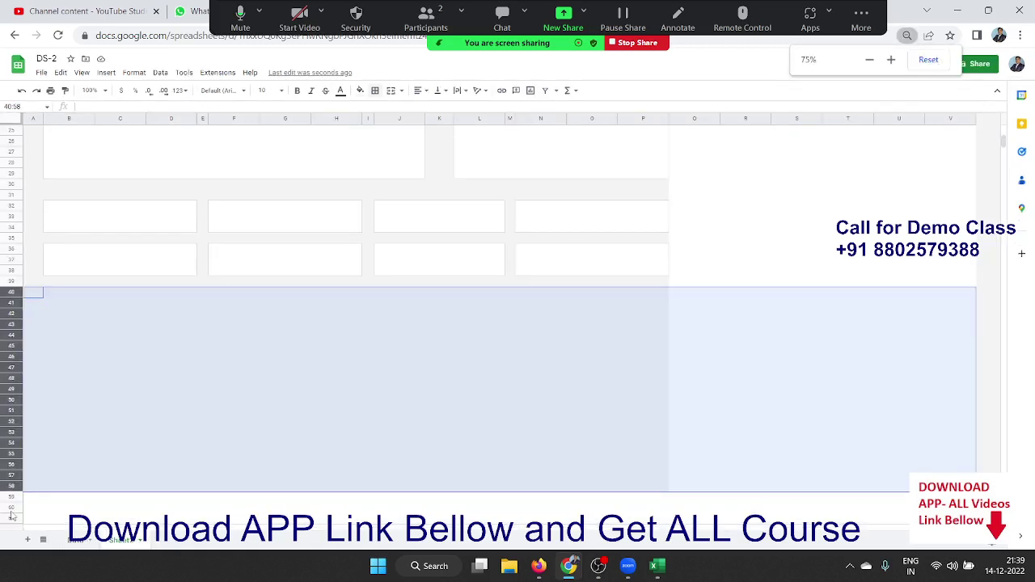
{"action": "right_click", "coordinate": [18, 429]}
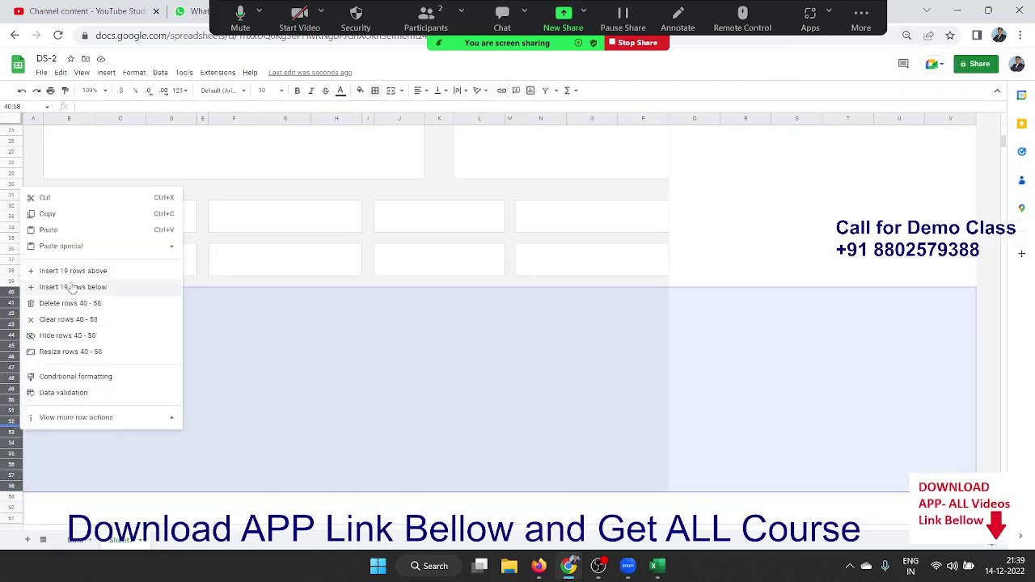
{"action": "left_click", "coordinate": [45, 307]}
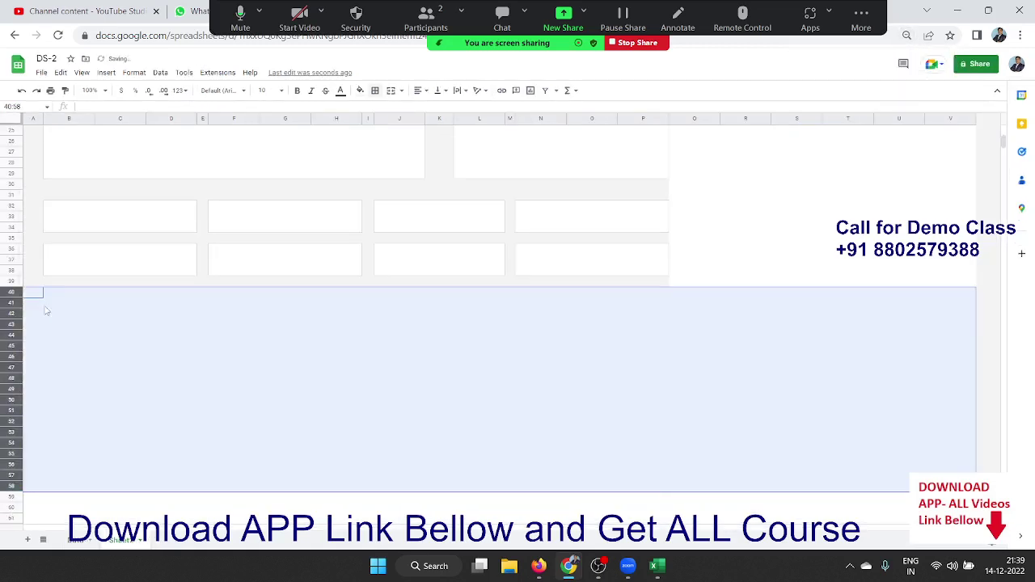
{"action": "left_click", "coordinate": [248, 346]}
{"action": "scroll", "coordinate": [464, 340], "scroll_direction": "up", "scroll_amount": 8}
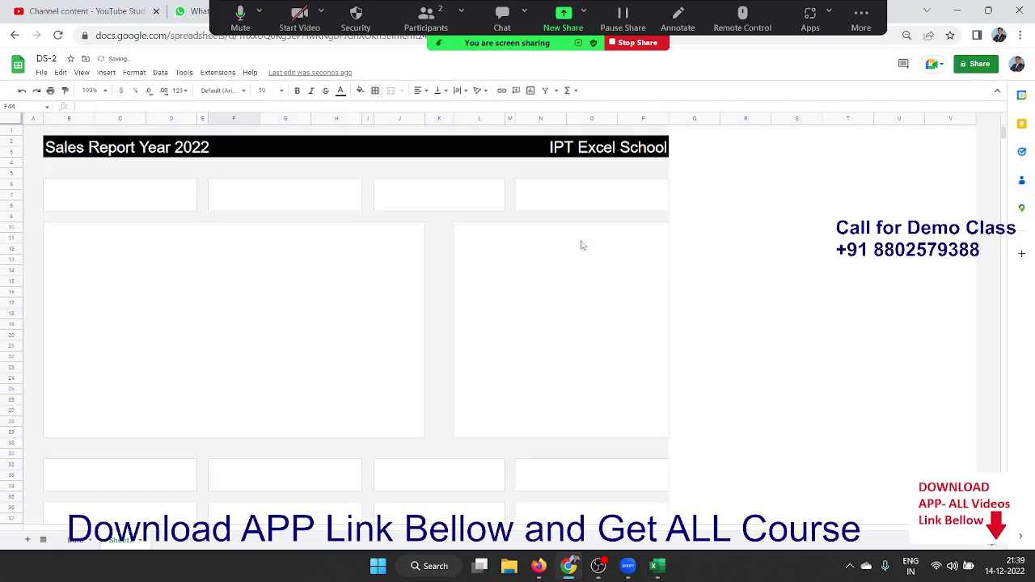
Step: Copy column J into column Q
{"action": "left_click_drag", "start_coordinate": [711, 120], "coordinate": [701, 120]}
{"action": "left_click", "coordinate": [698, 119]}
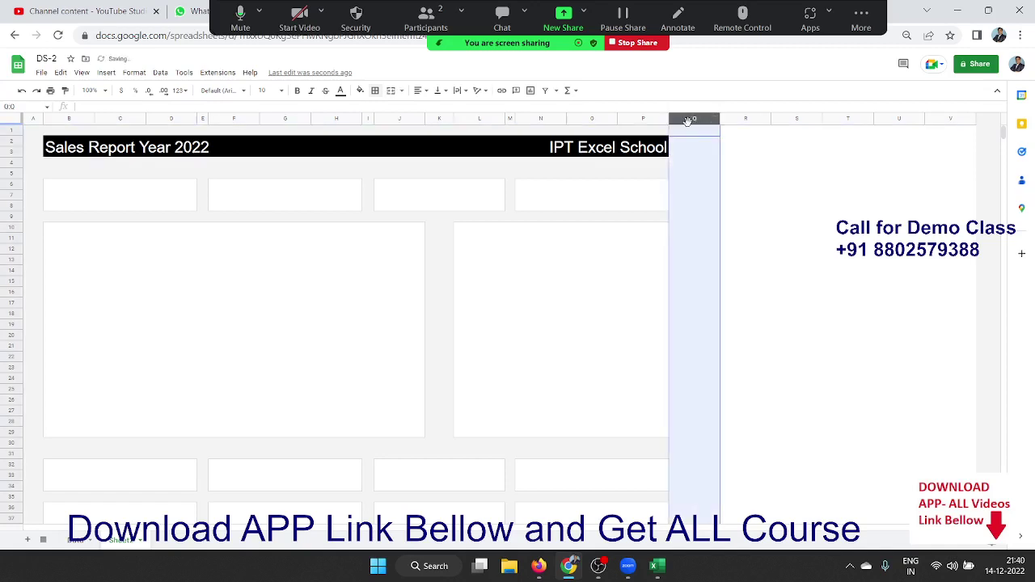
{"action": "left_click", "coordinate": [408, 119]}
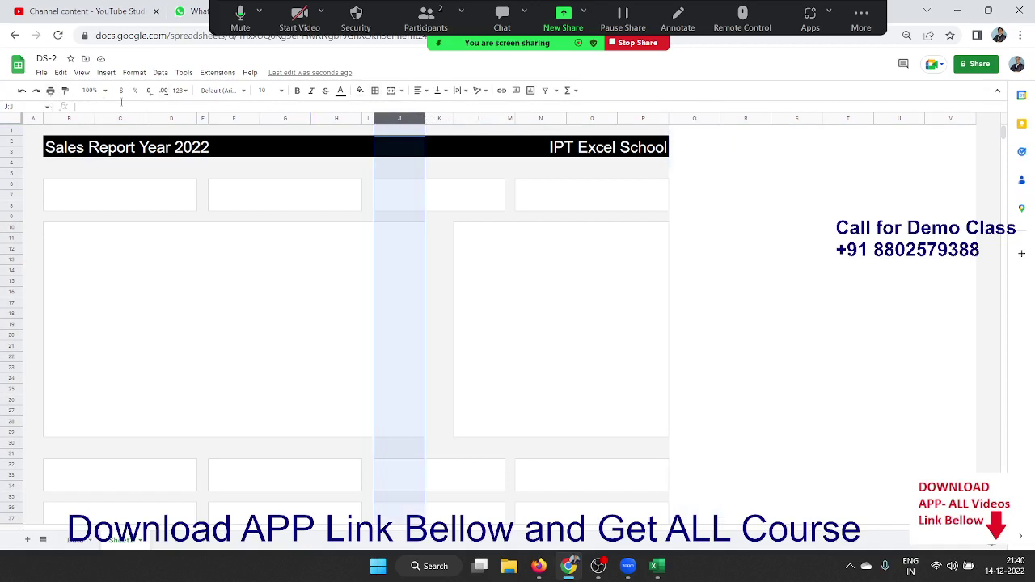
{"action": "key", "text": "ctrl+c"}
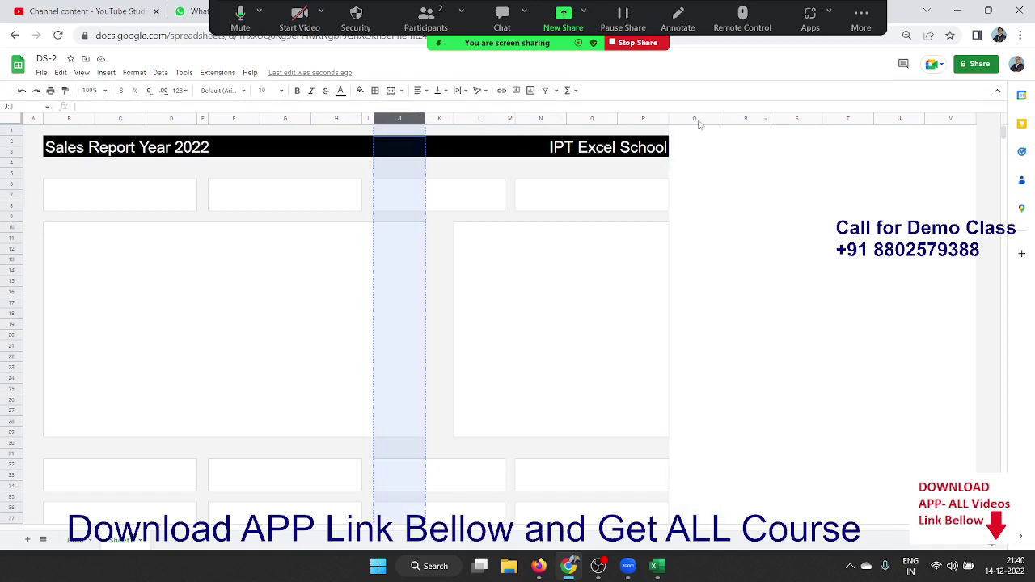
{"action": "left_click", "coordinate": [695, 120]}
{"action": "key", "text": "ctrl+v"}
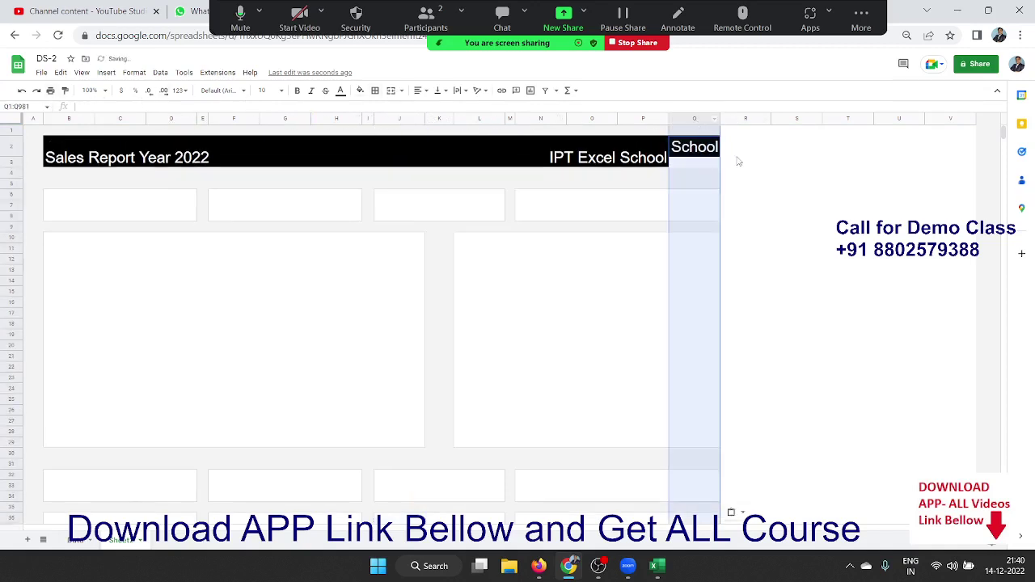
Step: Remove the stray School text and black banner formatting from Q2
{"action": "left_click", "coordinate": [773, 188]}
{"action": "left_click", "coordinate": [711, 155]}
{"action": "key", "text": "Delete"}
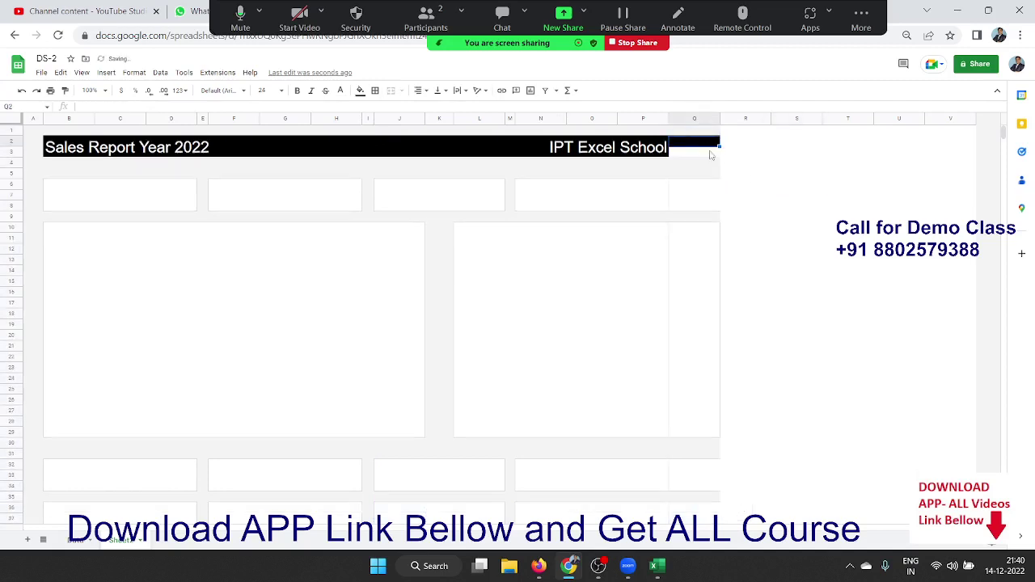
{"action": "key", "text": "ctrl+backslash"}
{"action": "key", "text": "Down"}
{"action": "key", "text": "Down"}
{"action": "key", "text": "Down"}
{"action": "key", "text": "Down"}
{"action": "key", "text": "Down"}
{"action": "key", "text": "Down"}
{"action": "key", "text": "Down"}
{"action": "key", "text": "Down"}
{"action": "key", "text": "Down"}
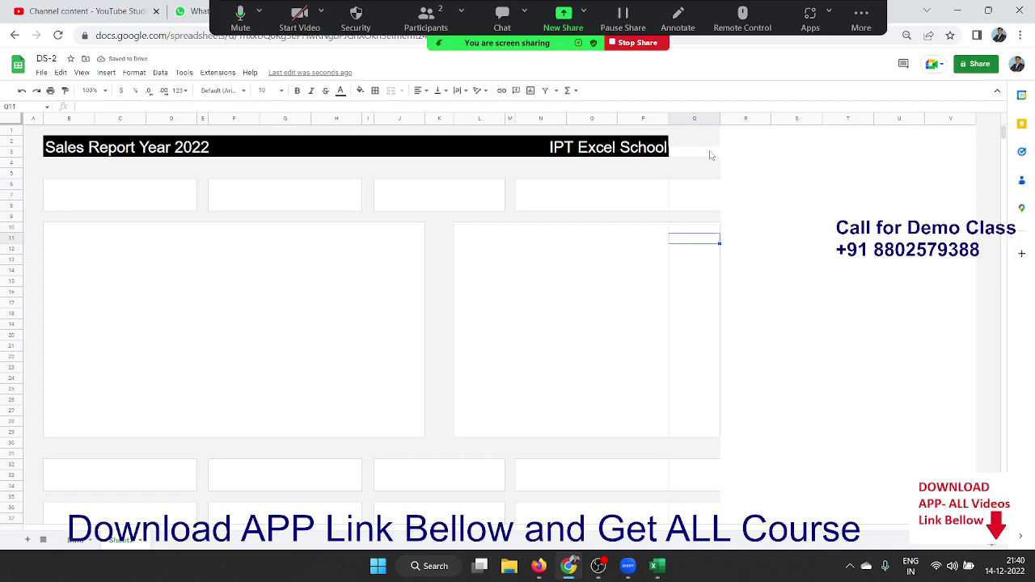
{"action": "left_click_drag", "start_coordinate": [702, 216], "coordinate": [691, 186]}
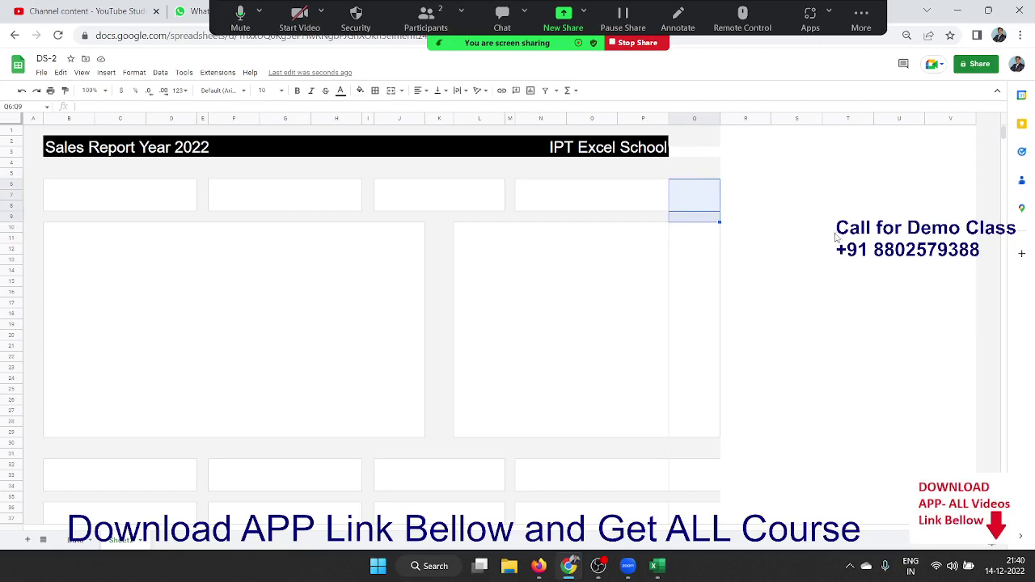
{"action": "key", "text": "ctrl+space"}
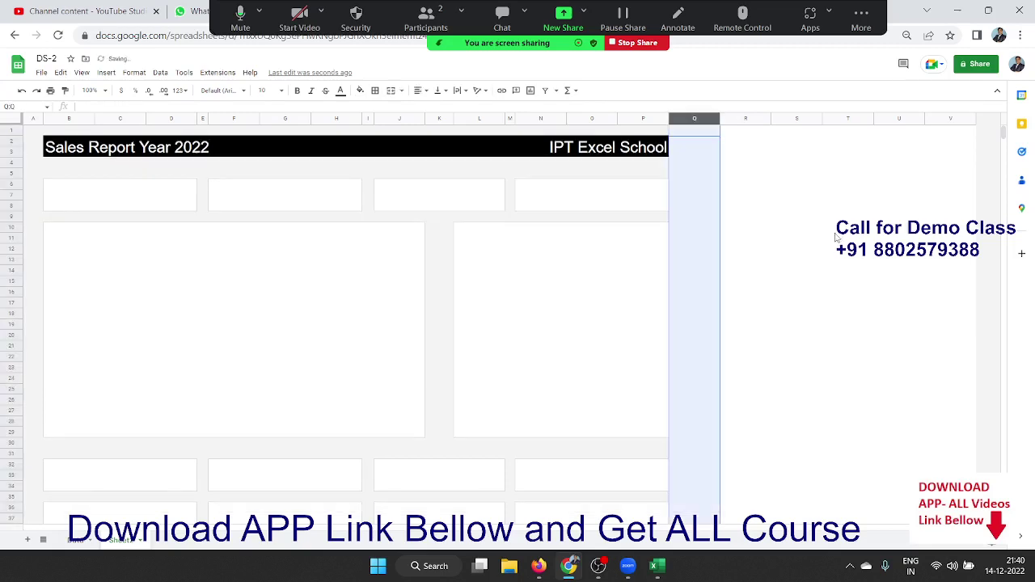
{"action": "left_click", "coordinate": [836, 238]}
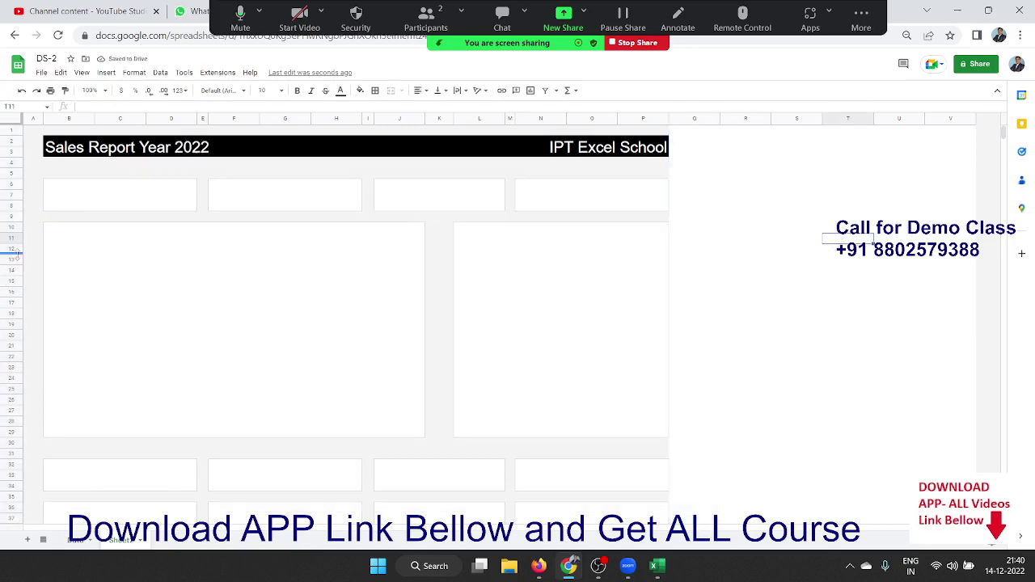
Step: Paste column A onto column Q so it becomes a matching narrow margin
{"action": "left_click", "coordinate": [30, 119]}
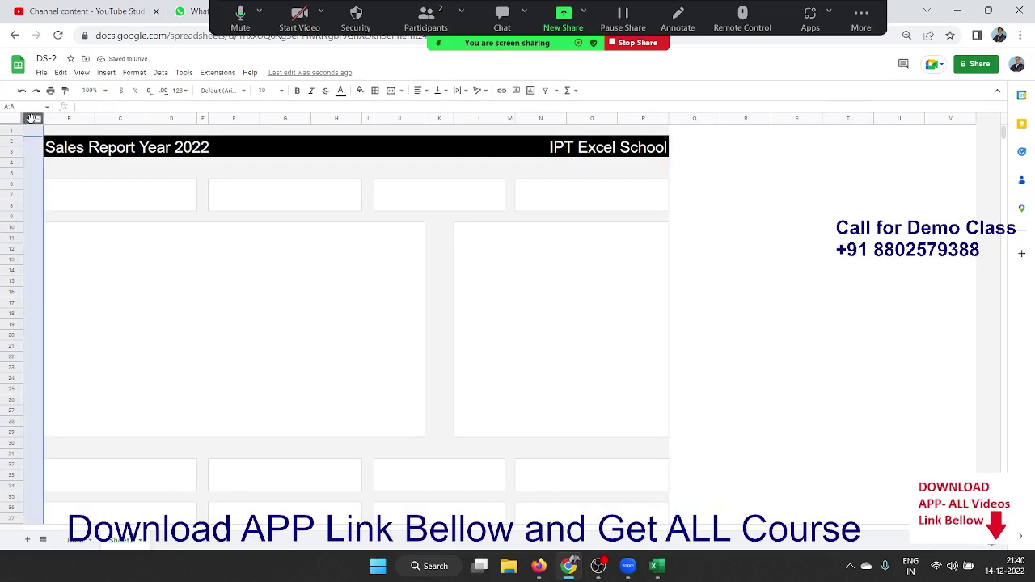
{"action": "key", "text": "ctrl+c"}
{"action": "left_click", "coordinate": [683, 120]}
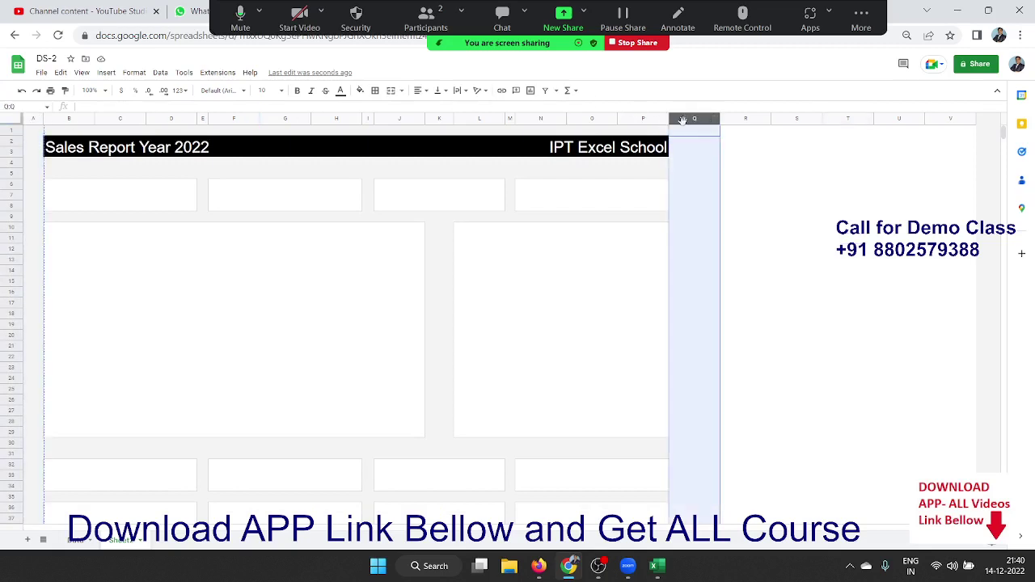
{"action": "key", "text": "ctrl+v"}
{"action": "left_click", "coordinate": [778, 209]}
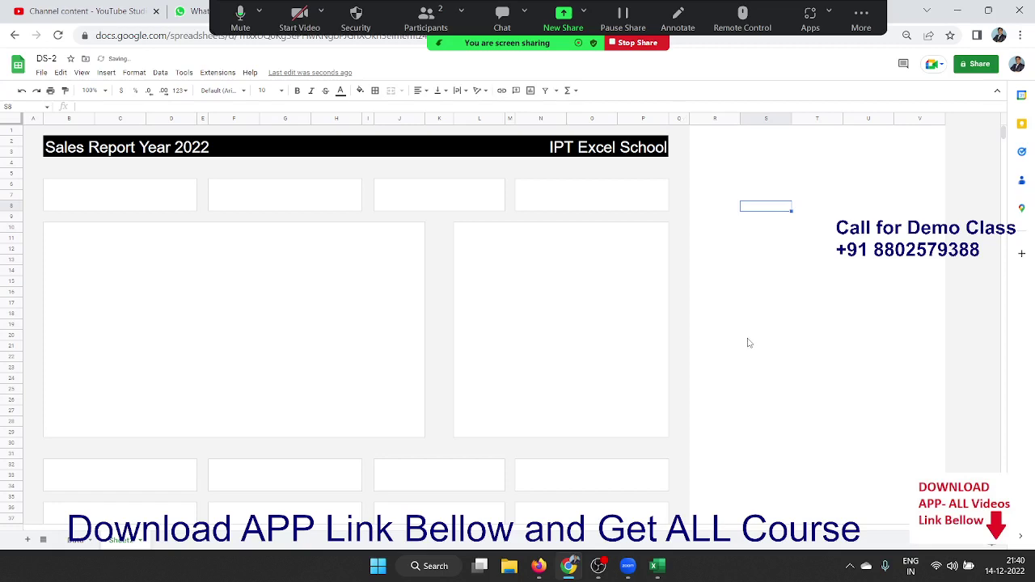
{"action": "left_click", "coordinate": [36, 281]}
{"action": "left_click", "coordinate": [716, 282]}
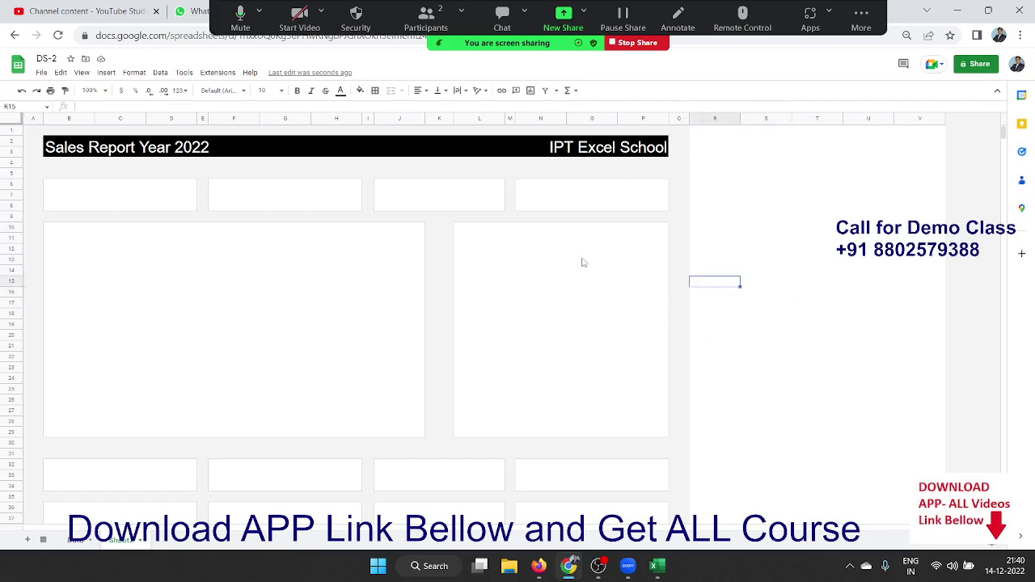
{"action": "scroll", "coordinate": [564, 275], "scroll_direction": "down", "scroll_amount": 3}
{"action": "scroll", "coordinate": [561, 282], "scroll_direction": "up", "scroll_amount": 3}
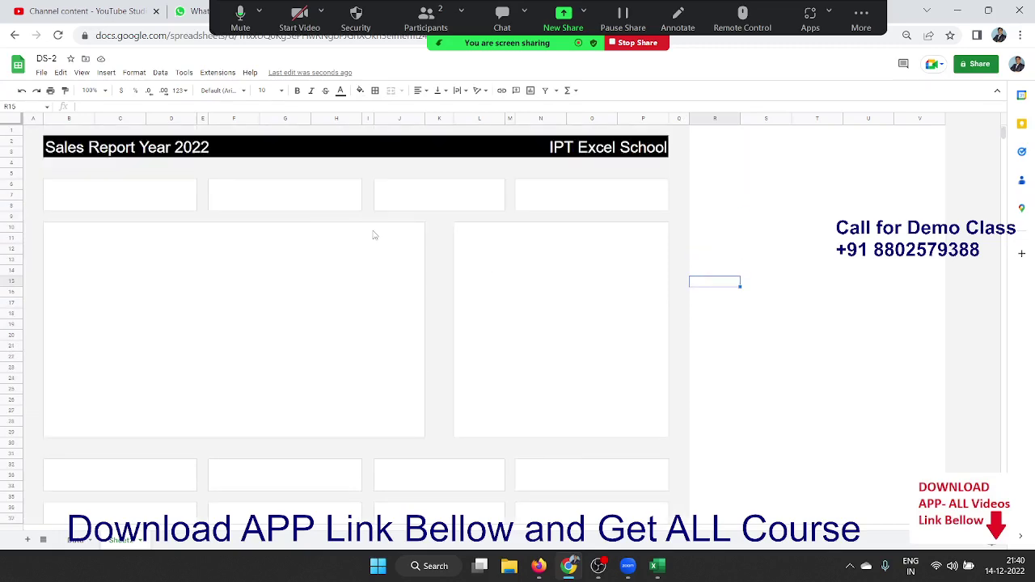
{"action": "left_click", "coordinate": [100, 210]}
Step: Back on the dashboard, merge B6:D6 into one heading cell for the first card
{"action": "scroll", "coordinate": [126, 218], "scroll_direction": "up", "scroll_amount": 3}
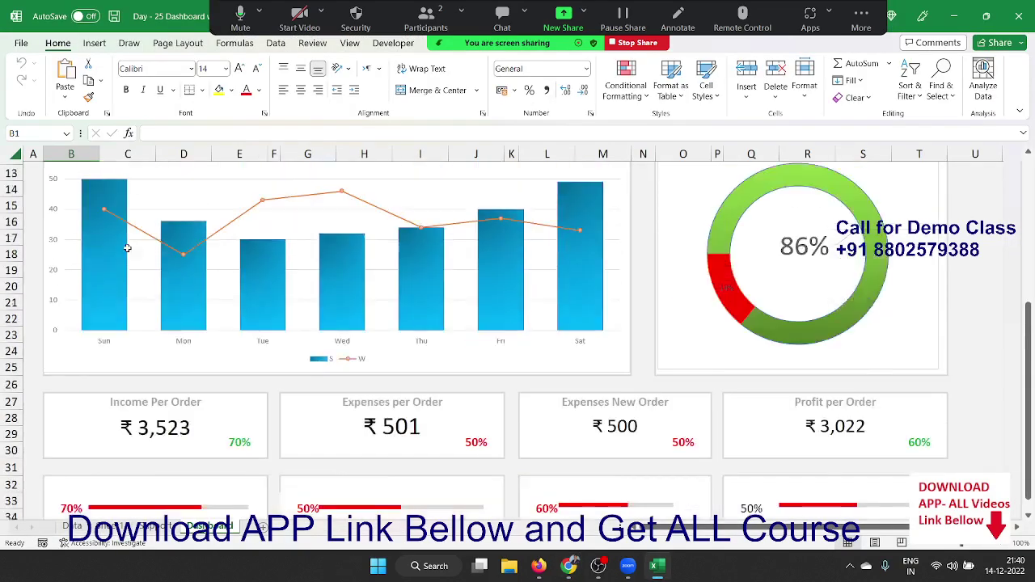
{"action": "scroll", "coordinate": [125, 226], "scroll_direction": "up", "scroll_amount": 4}
{"action": "key", "text": "alt+Tab"}
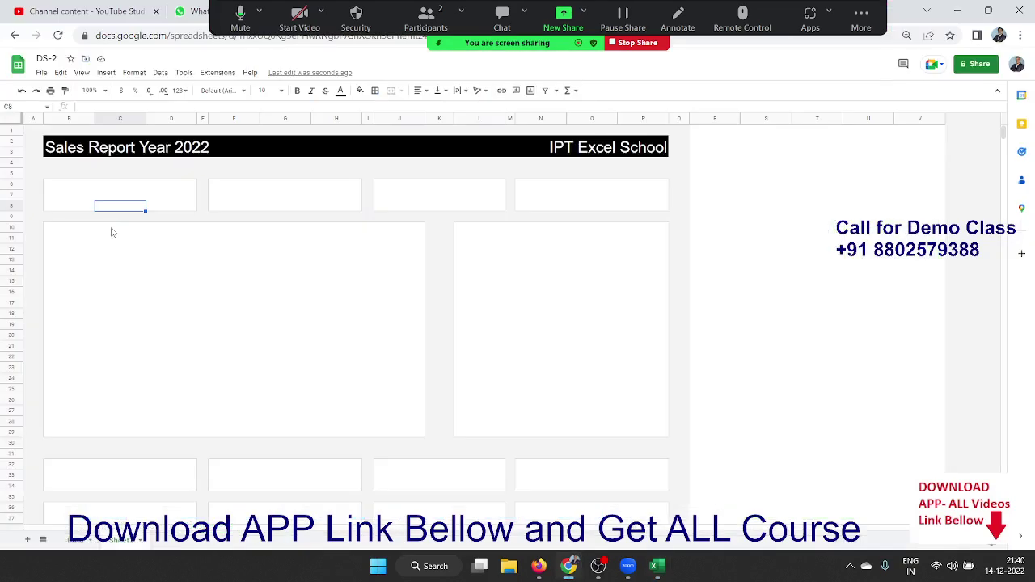
{"action": "left_click", "coordinate": [91, 194]}
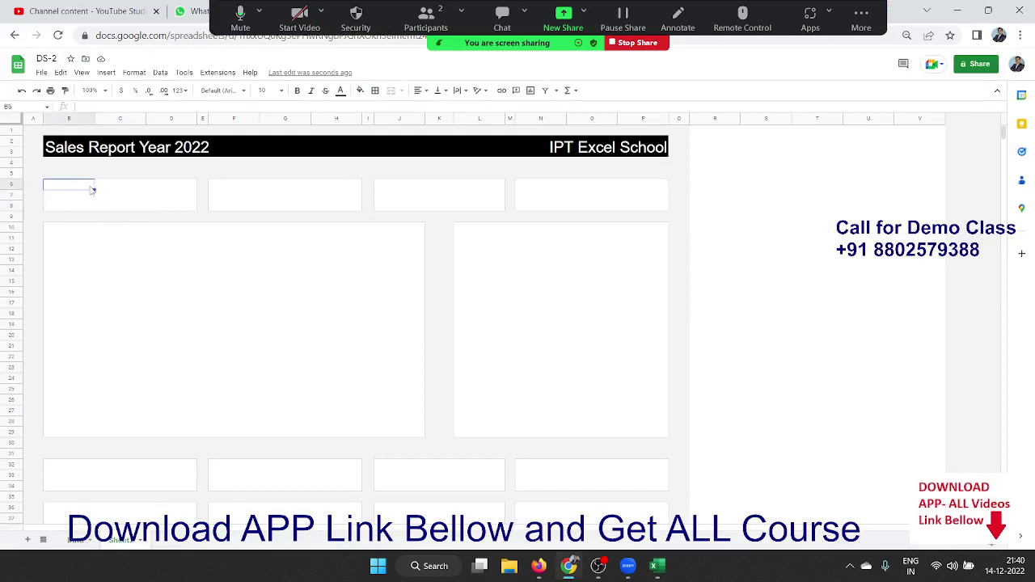
{"action": "key", "text": "shift+Right"}
{"action": "key", "text": "shift+Right"}
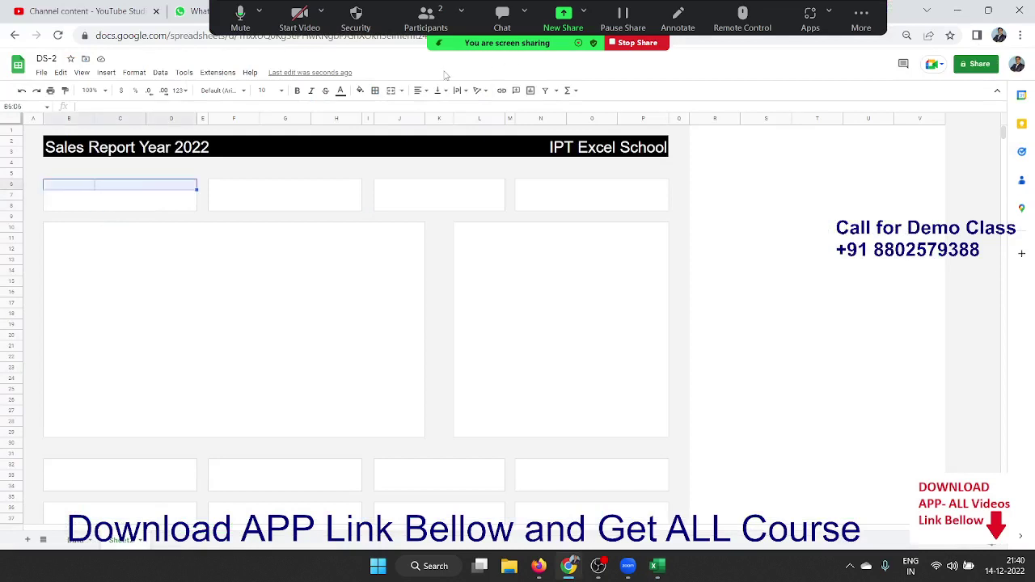
{"action": "left_click", "coordinate": [392, 94]}
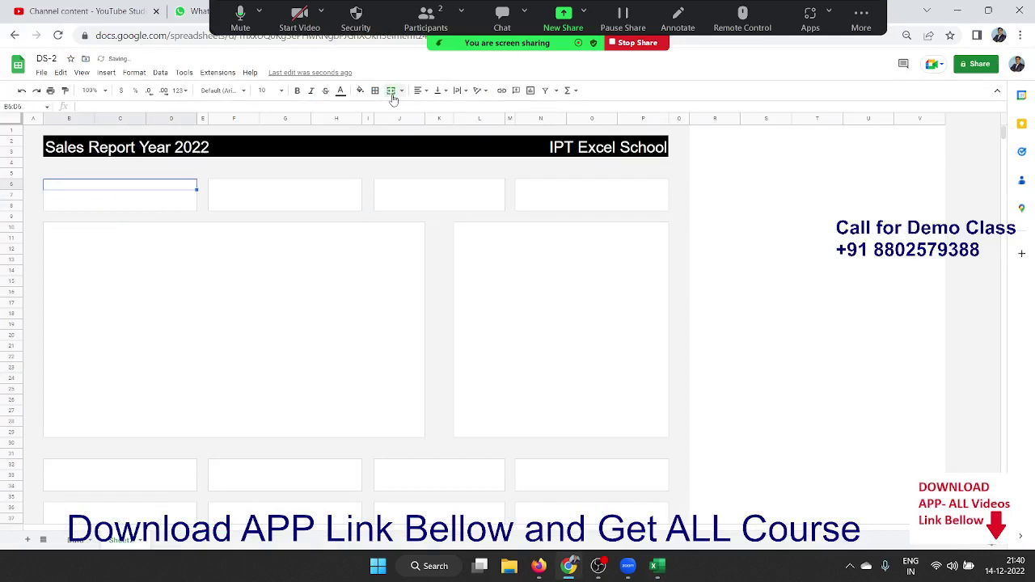
Step: Enter 'NCNT' as the first card's heading and centre it across the card
{"action": "type", "text": "New"}
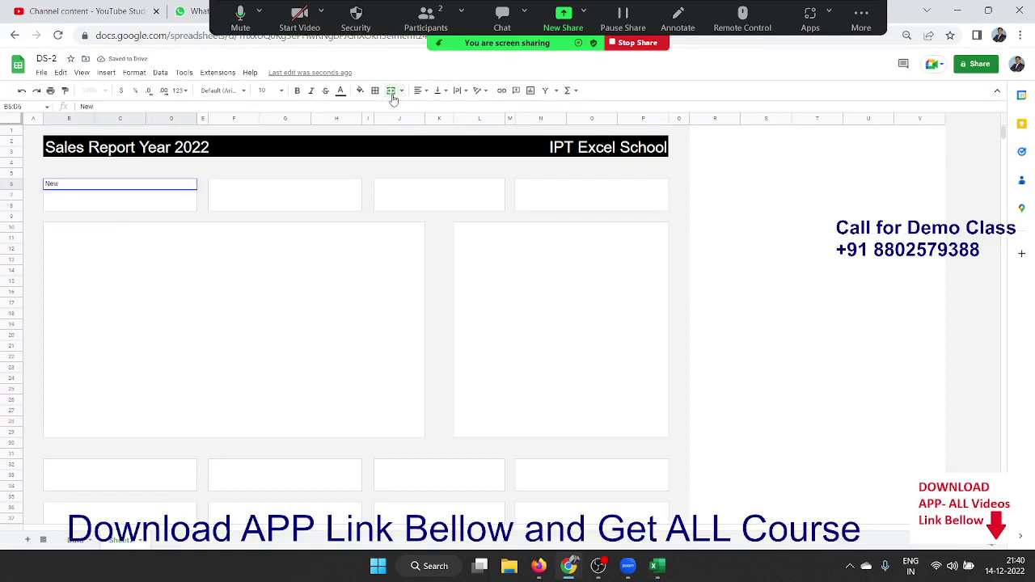
{"action": "type", "text": "CCOUNT"}
{"action": "key", "text": "Return"}
{"action": "key", "text": "Up"}
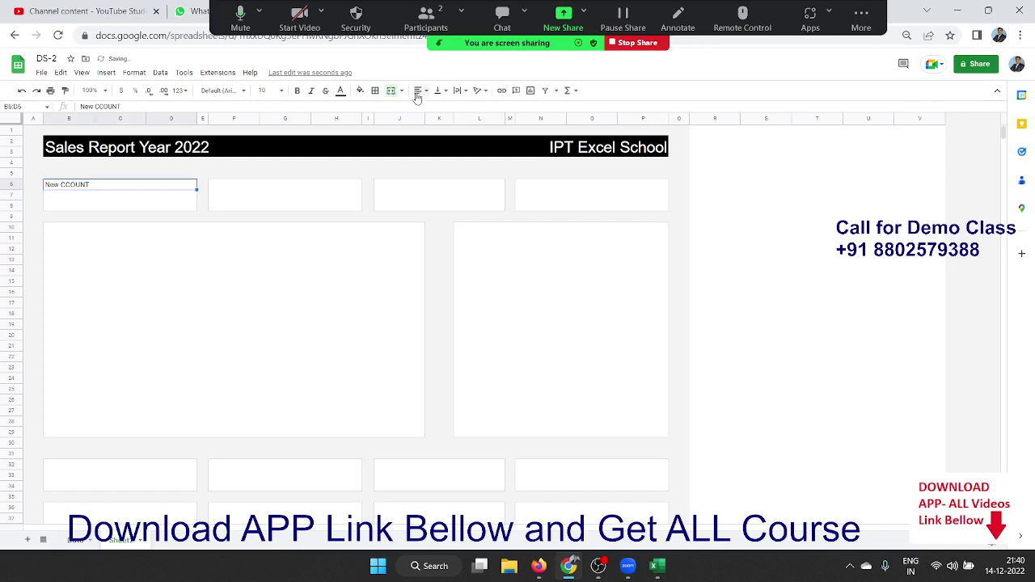
{"action": "left_click", "coordinate": [417, 90]}
{"action": "left_click", "coordinate": [432, 107]}
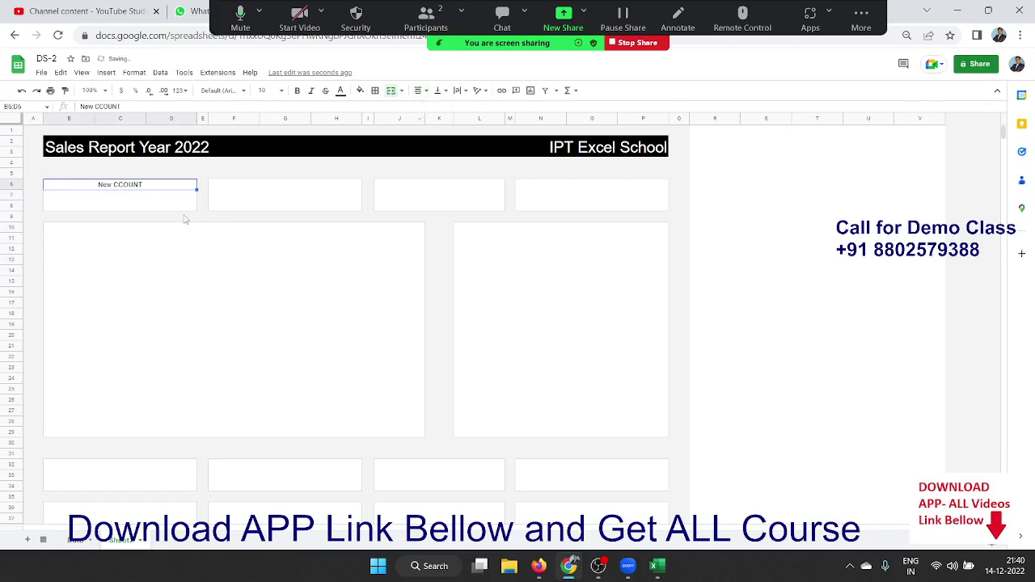
Step: Merge C7:C8 into a single value cell for the card
{"action": "left_click", "coordinate": [135, 199]}
{"action": "key", "text": "shift+Right"}
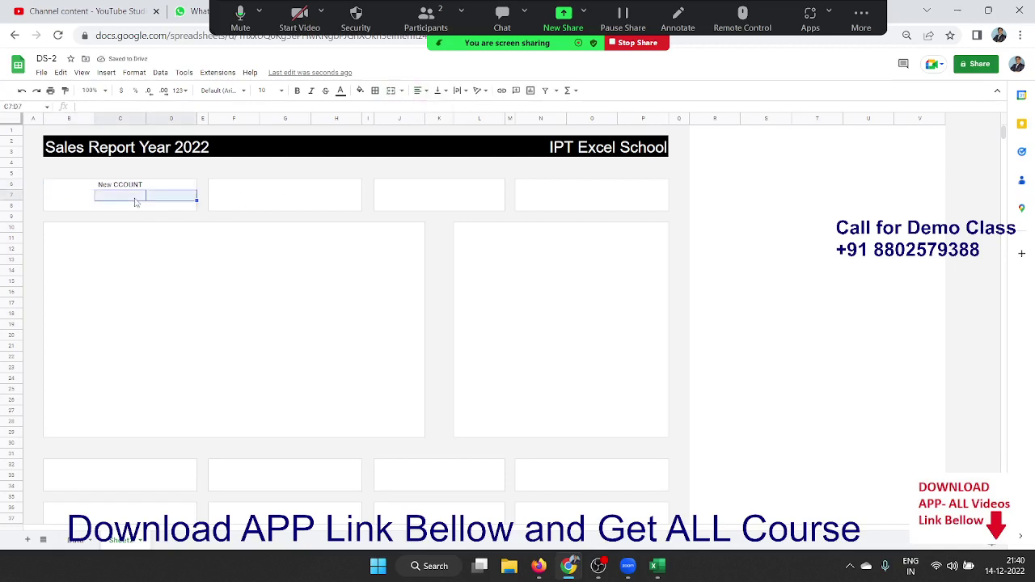
{"action": "key", "text": "Left"}
{"action": "key", "text": "Left"}
{"action": "key", "text": "Right"}
{"action": "key", "text": "shift+Right"}
{"action": "left_click", "coordinate": [135, 199]}
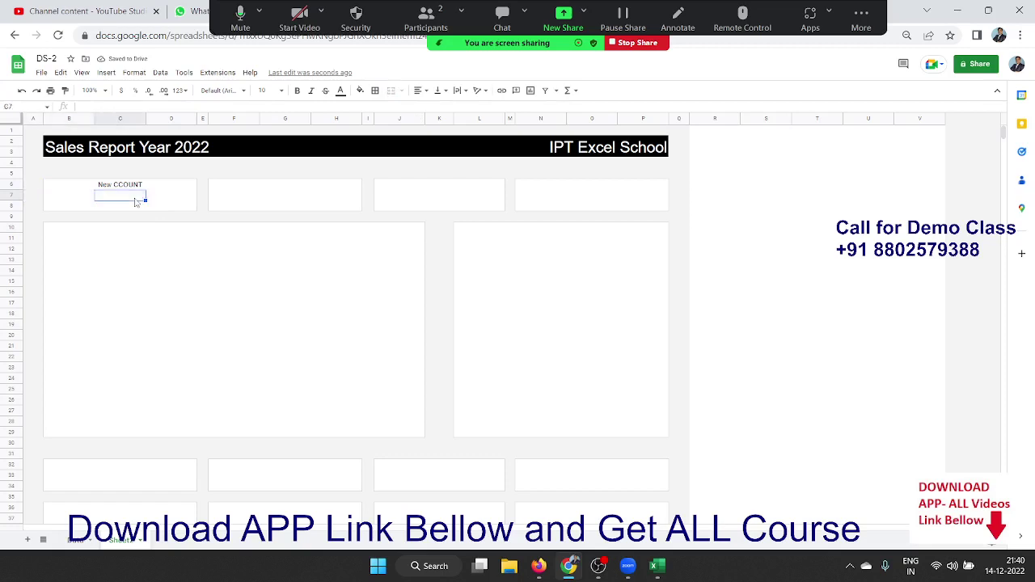
{"action": "key", "text": "shift+Down"}
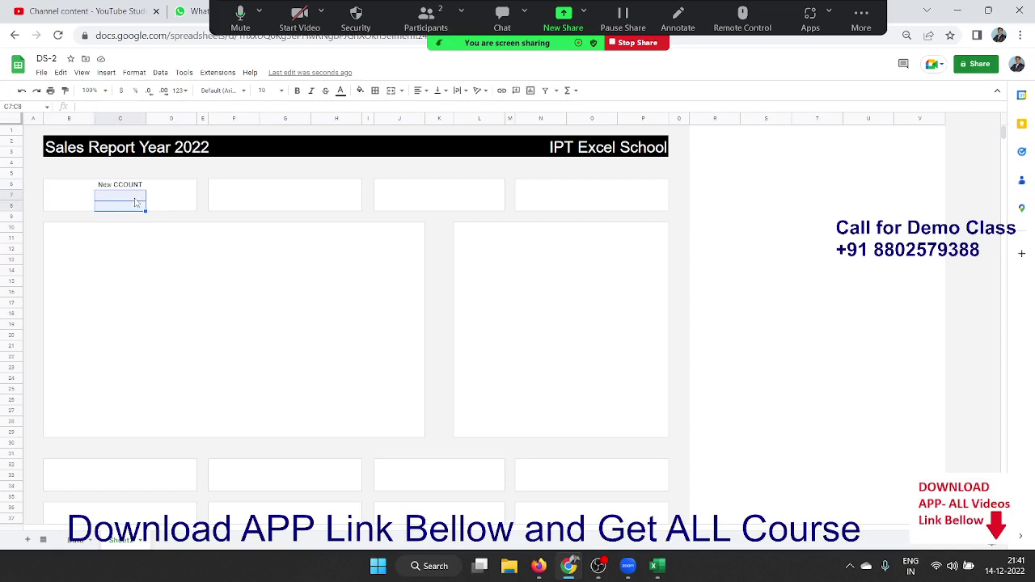
{"action": "key", "text": "shift+Right"}
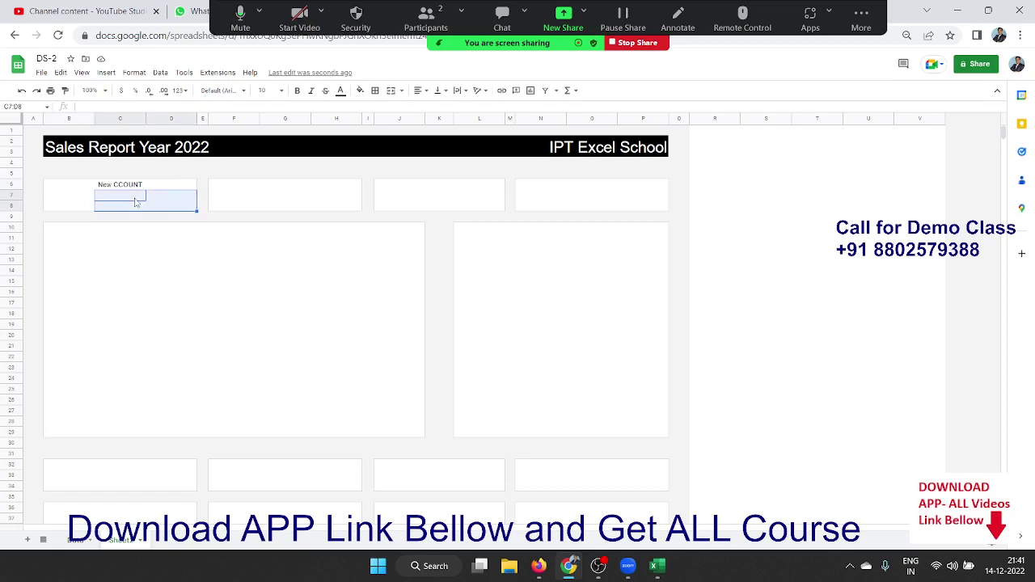
{"action": "key", "text": "shift+Left"}
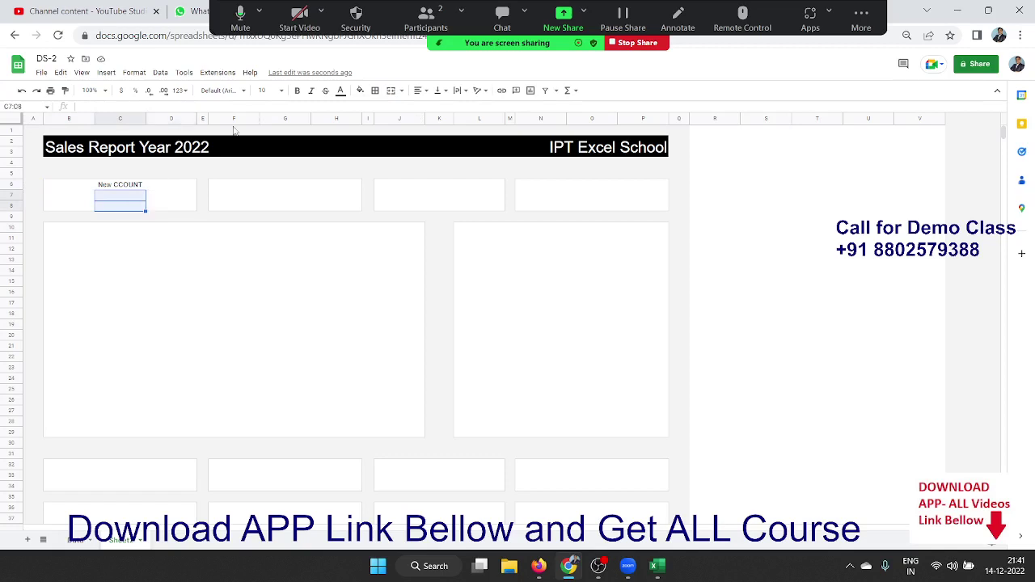
{"action": "left_click", "coordinate": [391, 93]}
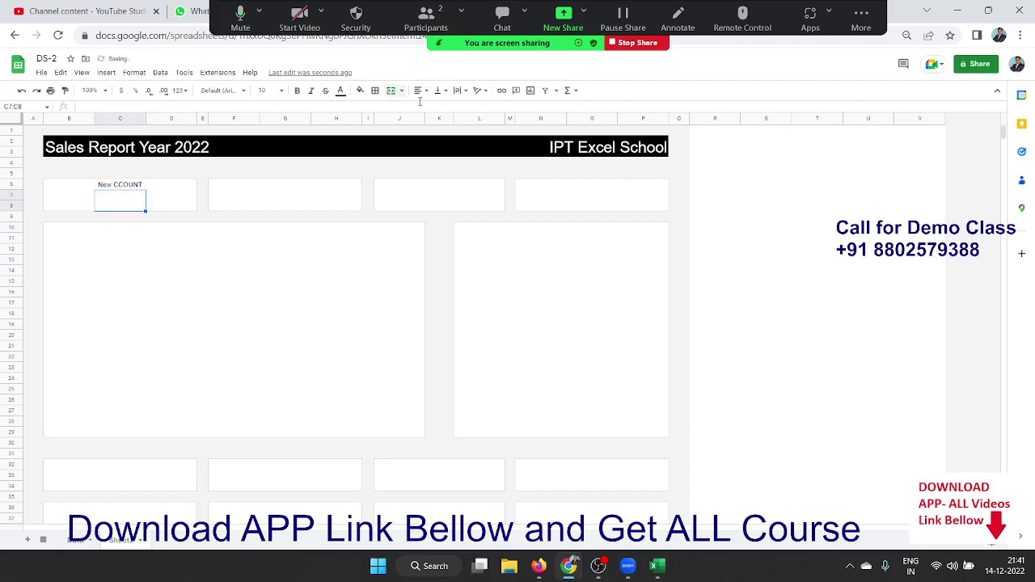
Step: Correct the card label to read 'New ACCOUNT', then switch to the Data sheet
{"action": "key", "text": "Up"}
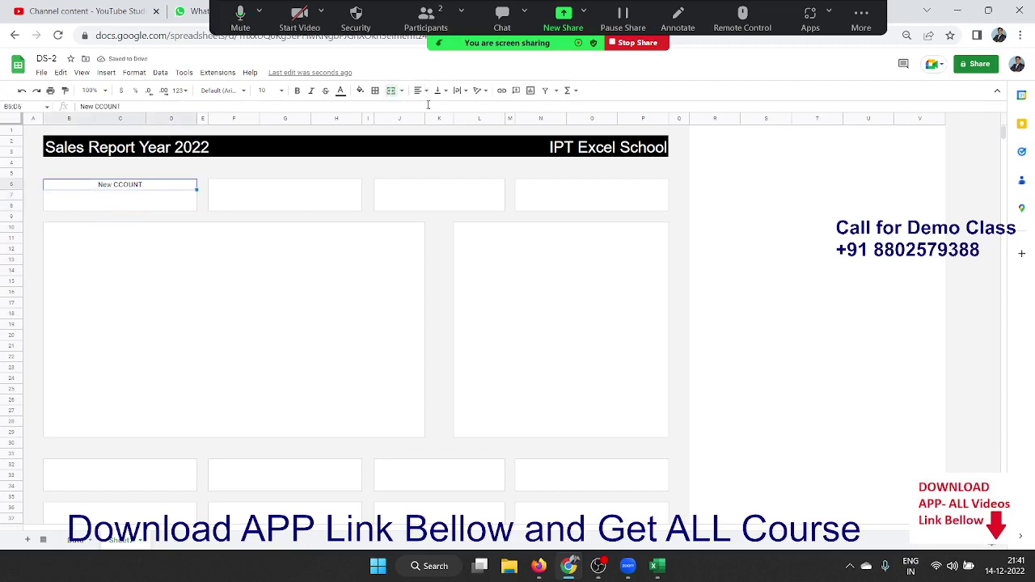
{"action": "left_click", "coordinate": [99, 106]}
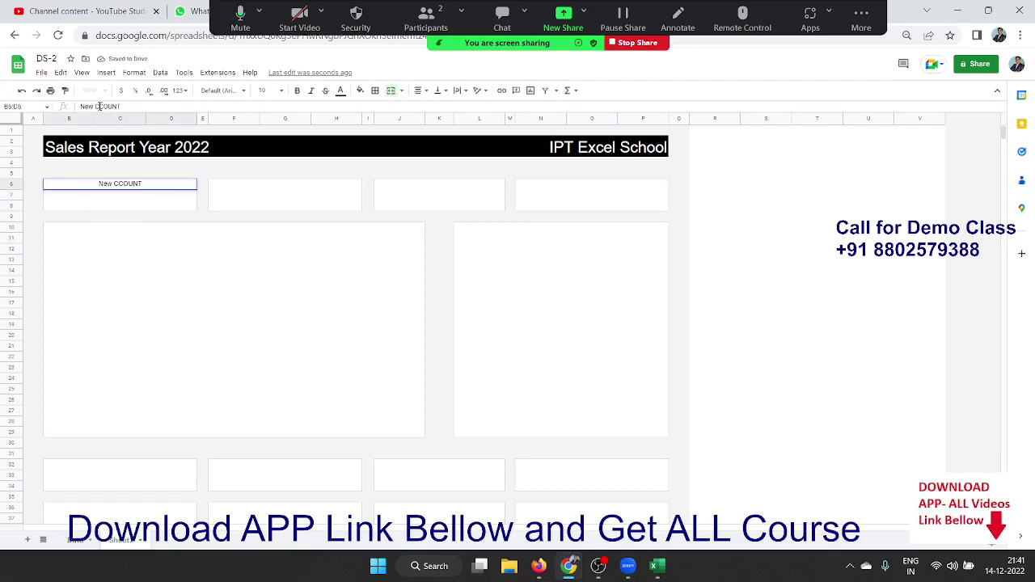
{"action": "type", "text": "aC"}
{"action": "key", "text": "Return"}
{"action": "key", "text": "Up"}
{"action": "left_click", "coordinate": [99, 106]}
{"action": "key", "text": "BackSpace"}
{"action": "type", "text": "A"}
{"action": "key", "text": "Return"}
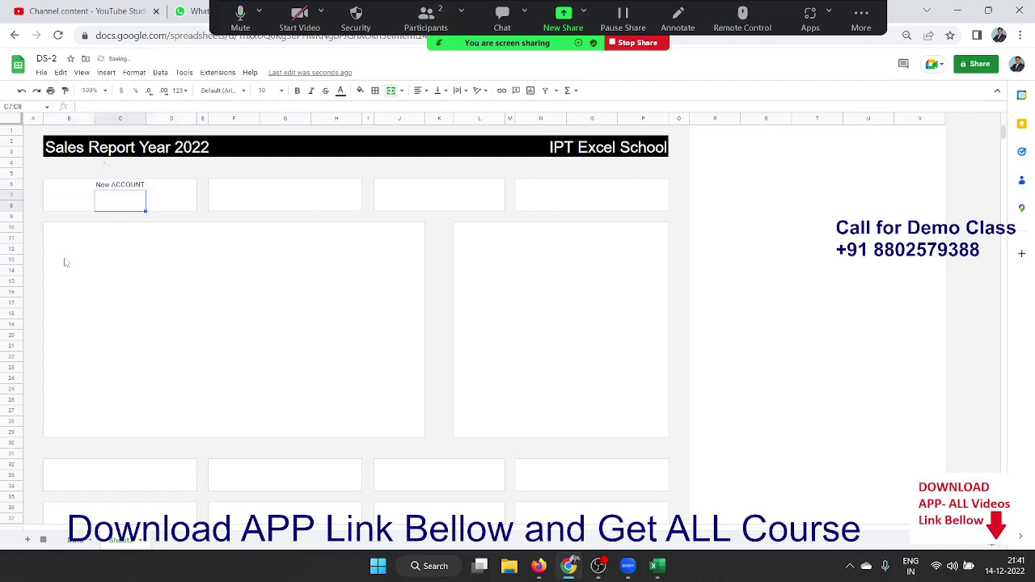
{"action": "left_click", "coordinate": [85, 542]}
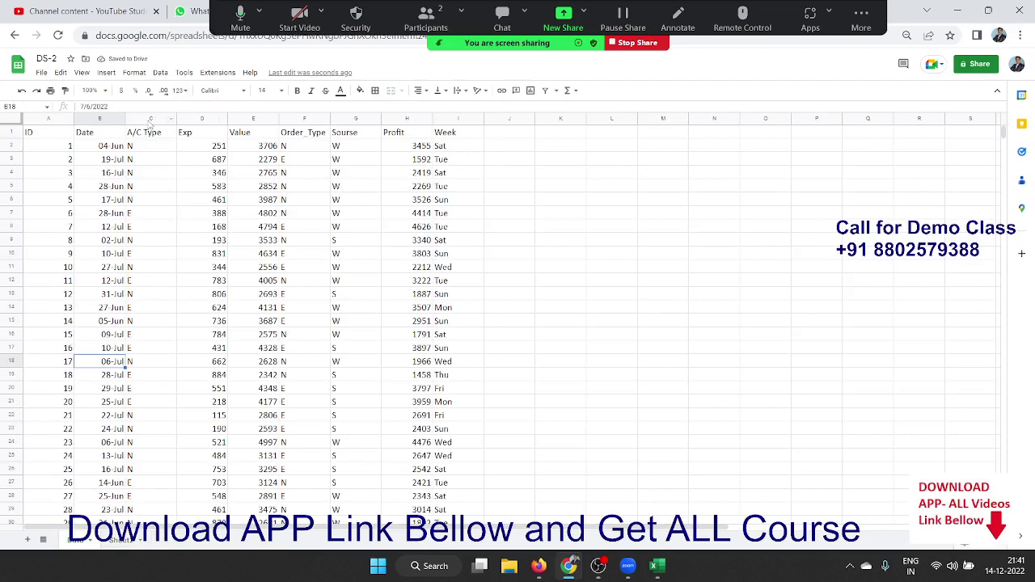
Step: Enter a COUNTIF in C7 counting "N" in Data column C, giving 263
{"action": "left_click", "coordinate": [137, 203]}
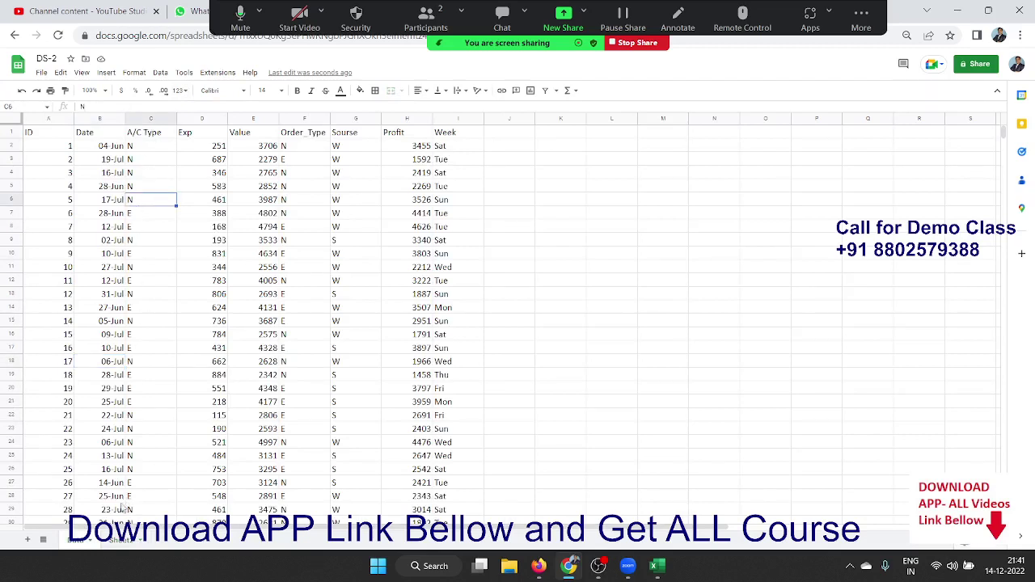
{"action": "left_click", "coordinate": [126, 542]}
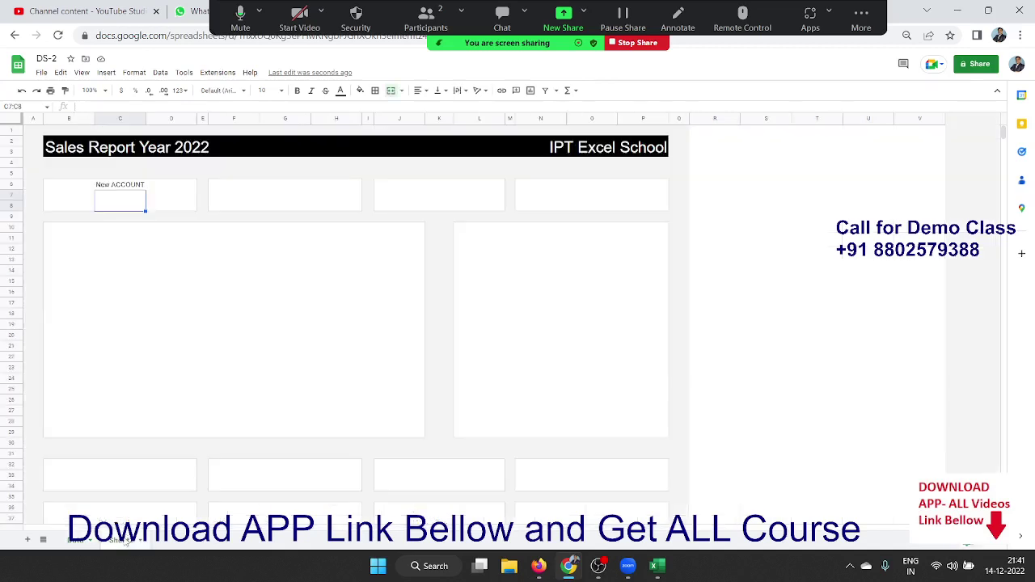
{"action": "type", "text": "=coun"}
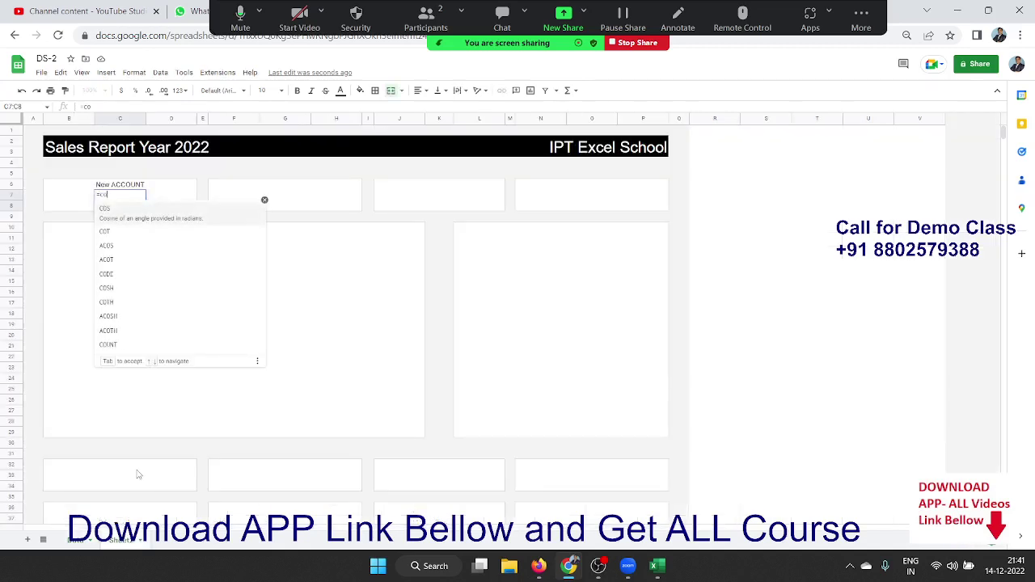
{"action": "key", "text": "Down"}
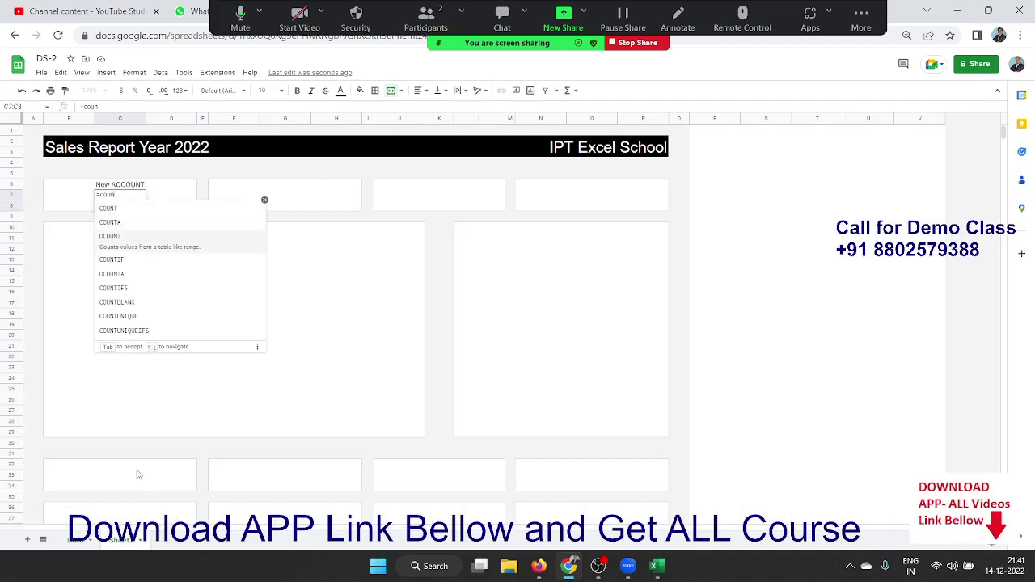
{"action": "key", "text": "Down"}
{"action": "key", "text": "Down"}
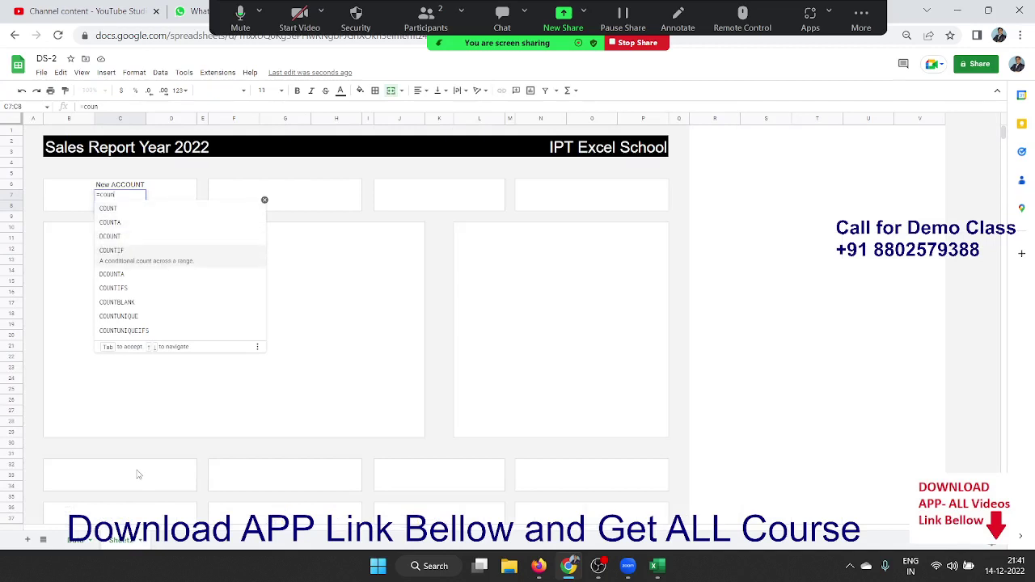
{"action": "key", "text": "Tab"}
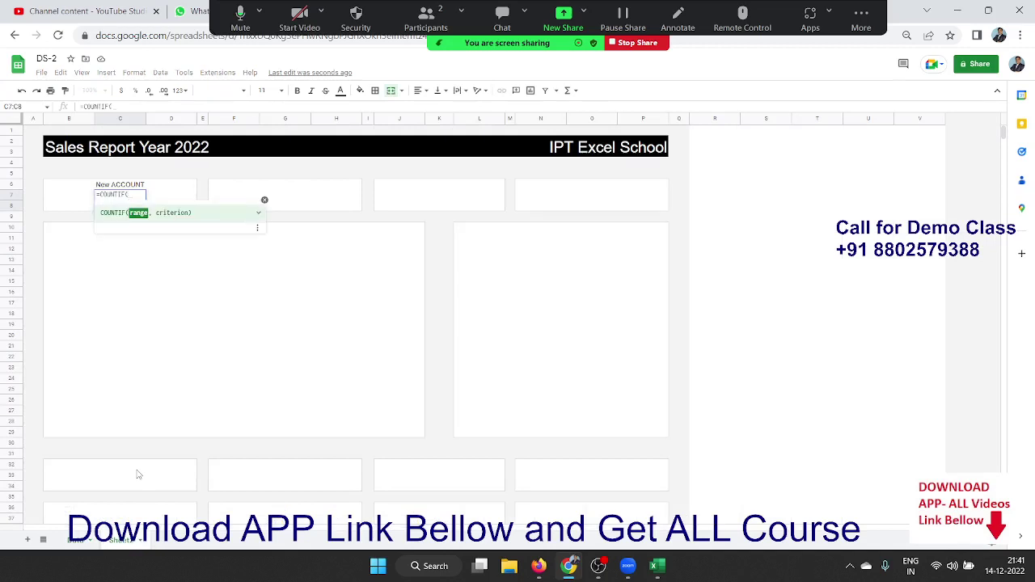
{"action": "left_click", "coordinate": [83, 545]}
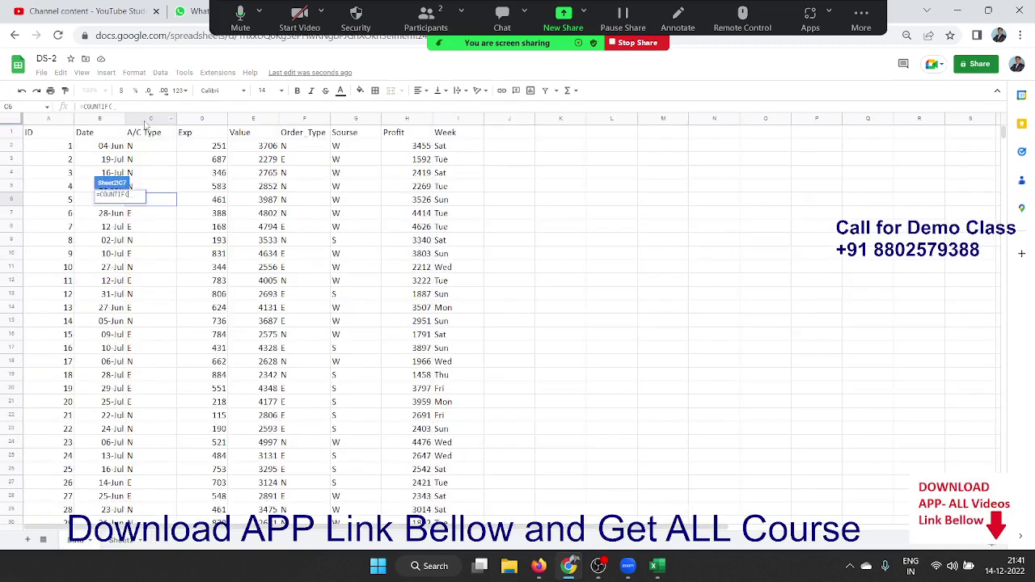
{"action": "left_click", "coordinate": [146, 120]}
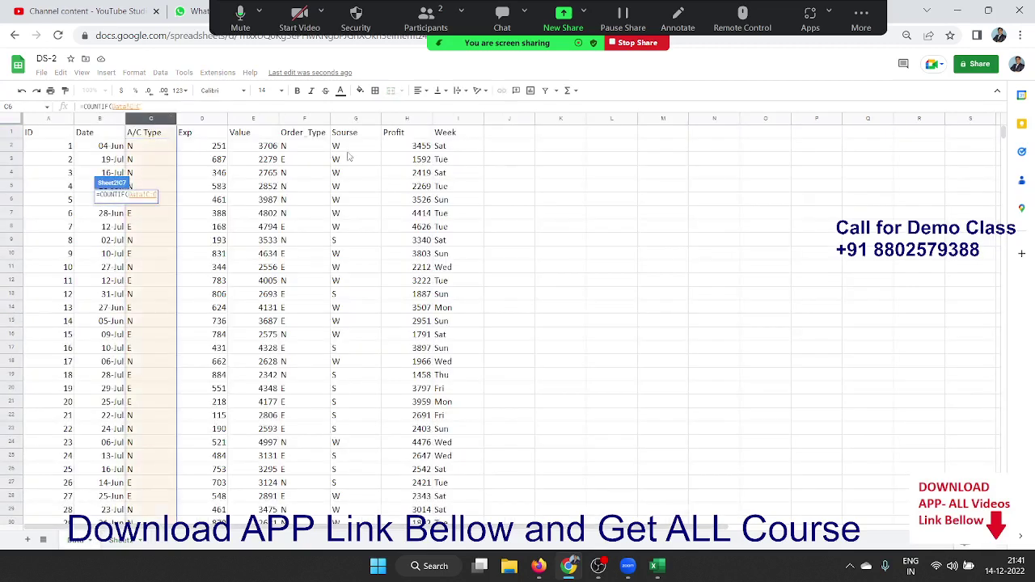
{"action": "type", "text": ",\"N"}
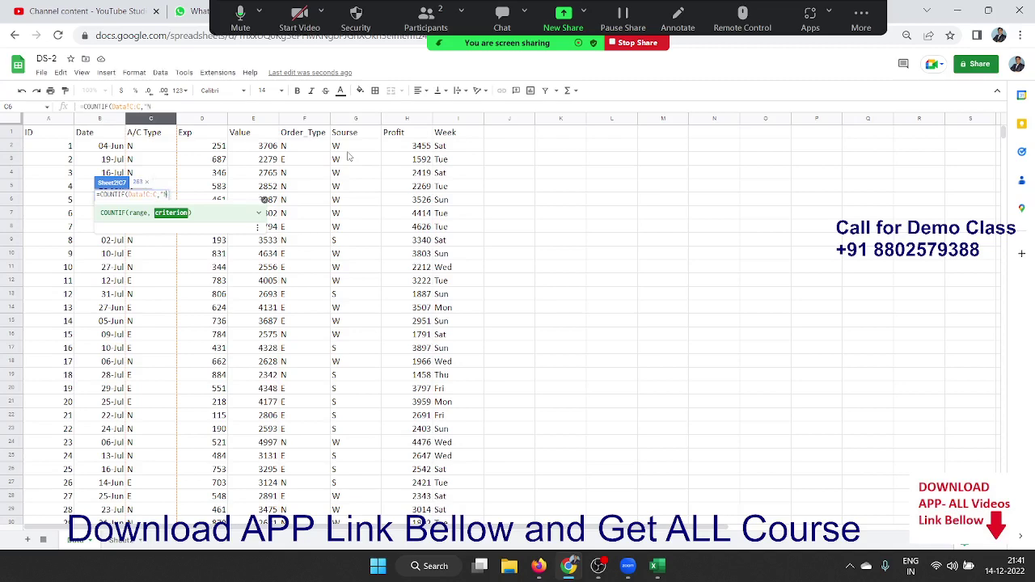
{"action": "type", "text": "\""}
{"action": "key", "text": "Return"}
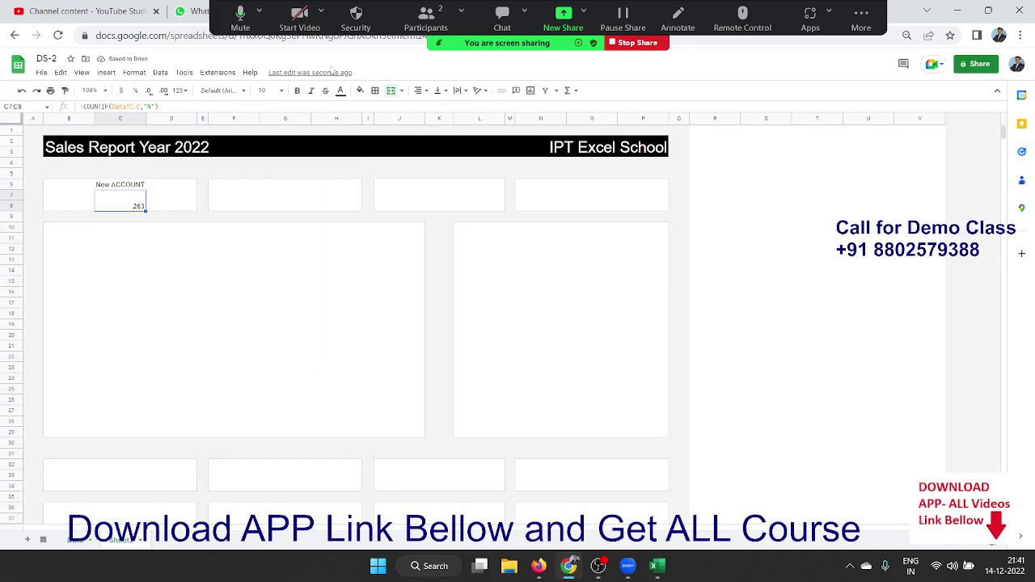
Step: Format the 263 in C7:C8 as bold, centred, 24-point text
{"action": "left_click", "coordinate": [279, 92]}
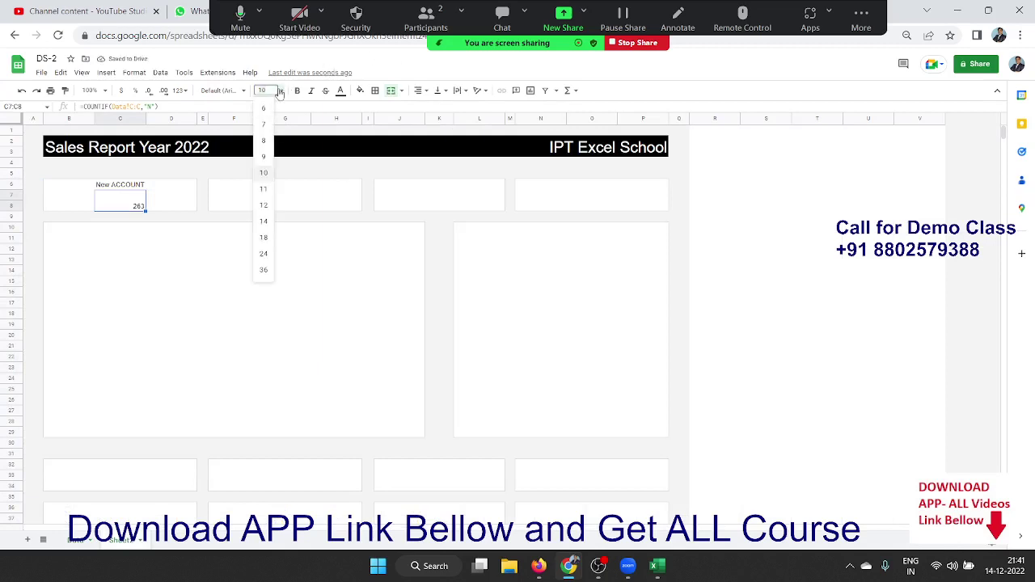
{"action": "left_click", "coordinate": [264, 253]}
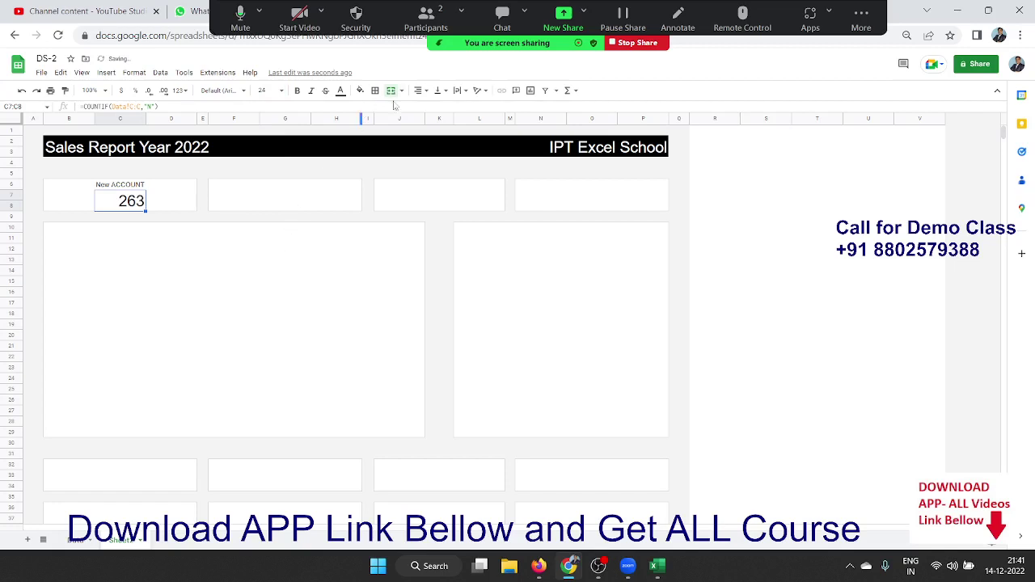
{"action": "left_click", "coordinate": [422, 92]}
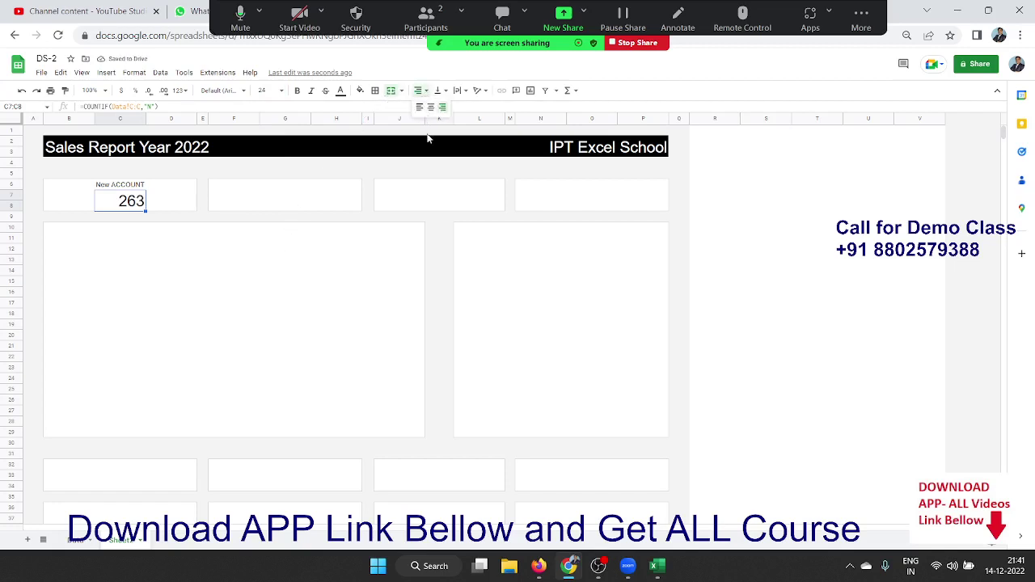
{"action": "left_click", "coordinate": [430, 106]}
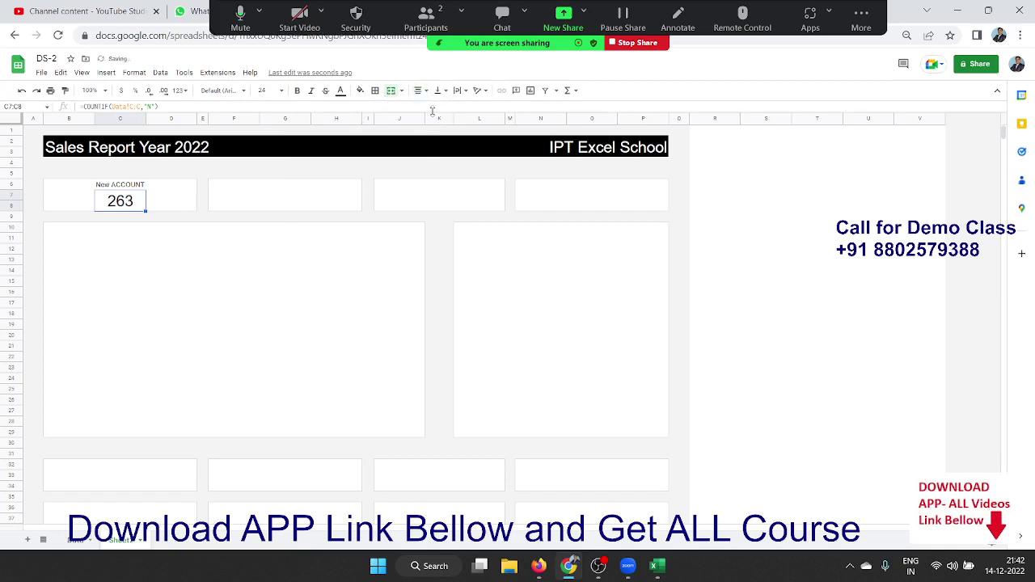
{"action": "key", "text": "ctrl+b"}
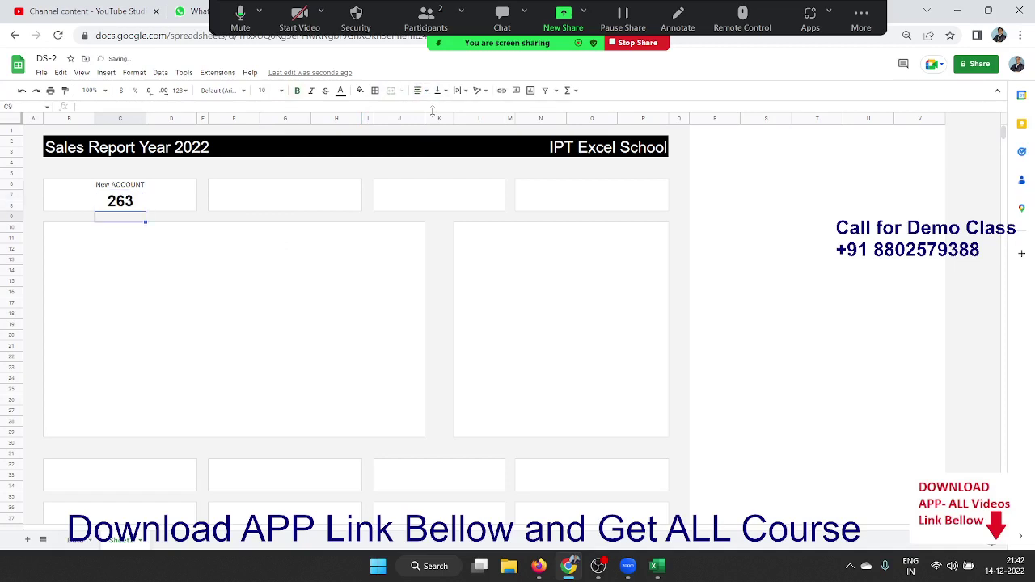
{"action": "key", "text": "Left"}
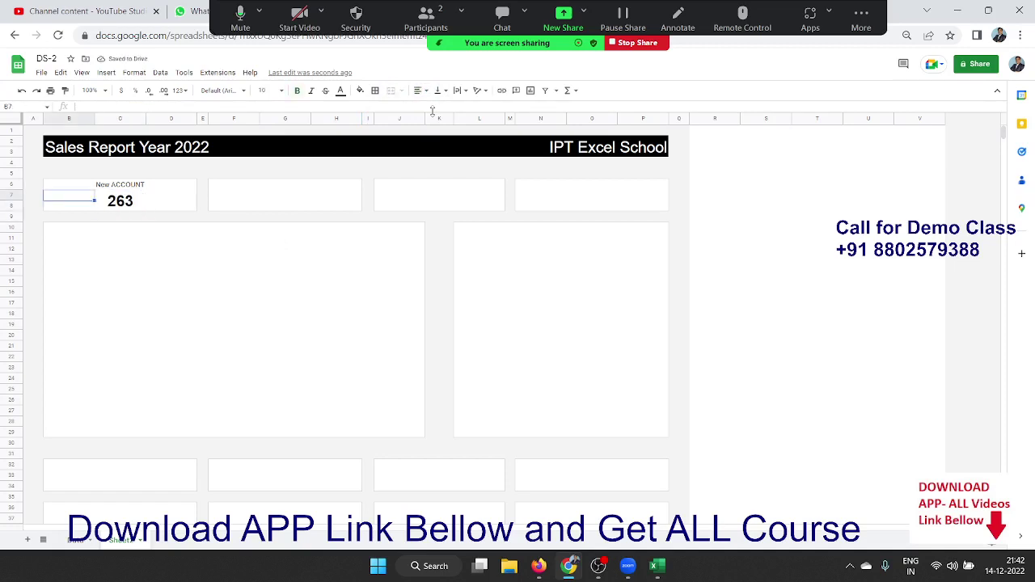
{"action": "key", "text": "Right"}
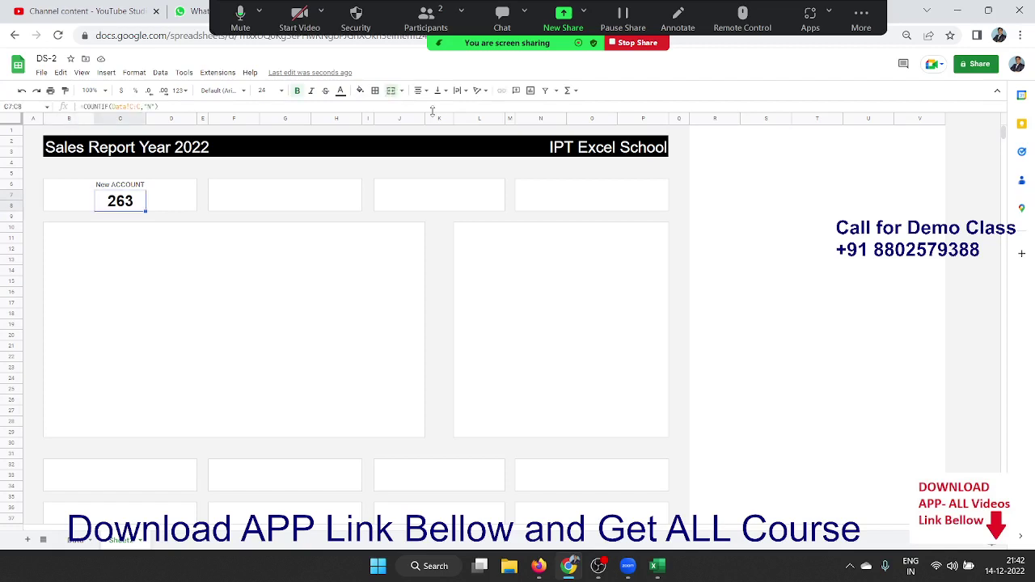
{"action": "key", "text": "Right"}
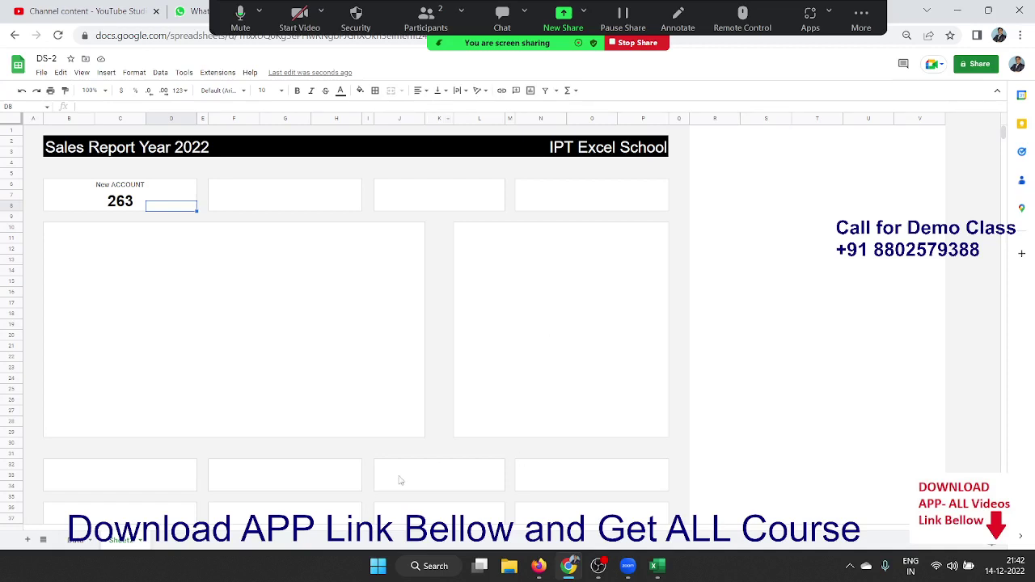
Step: Type the helper labels New in T1 and E in T2 beside the dashboard
{"action": "left_click", "coordinate": [840, 246]}
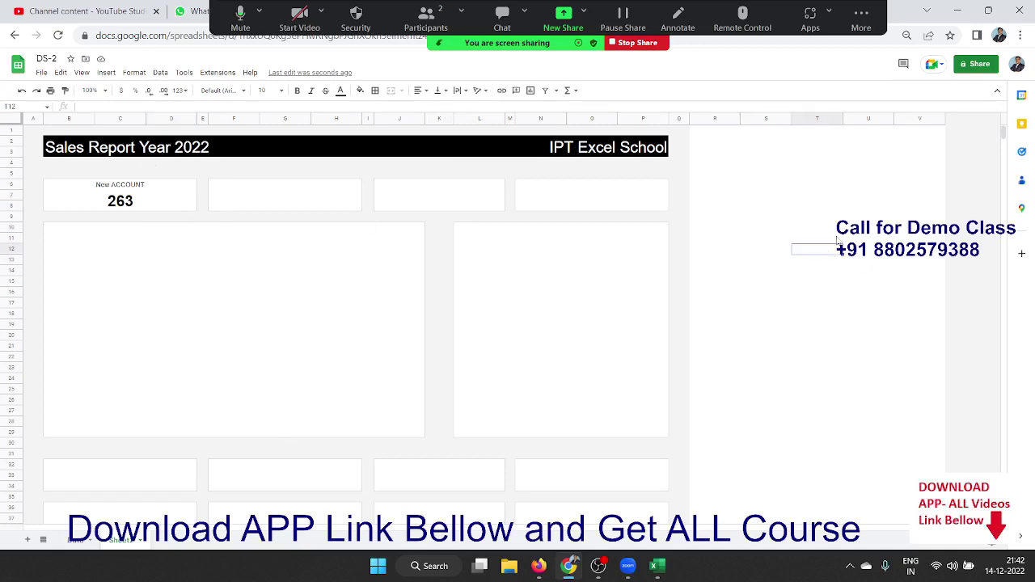
{"action": "left_click", "coordinate": [868, 179]}
{"action": "left_click", "coordinate": [802, 154]}
{"action": "left_click", "coordinate": [803, 135]}
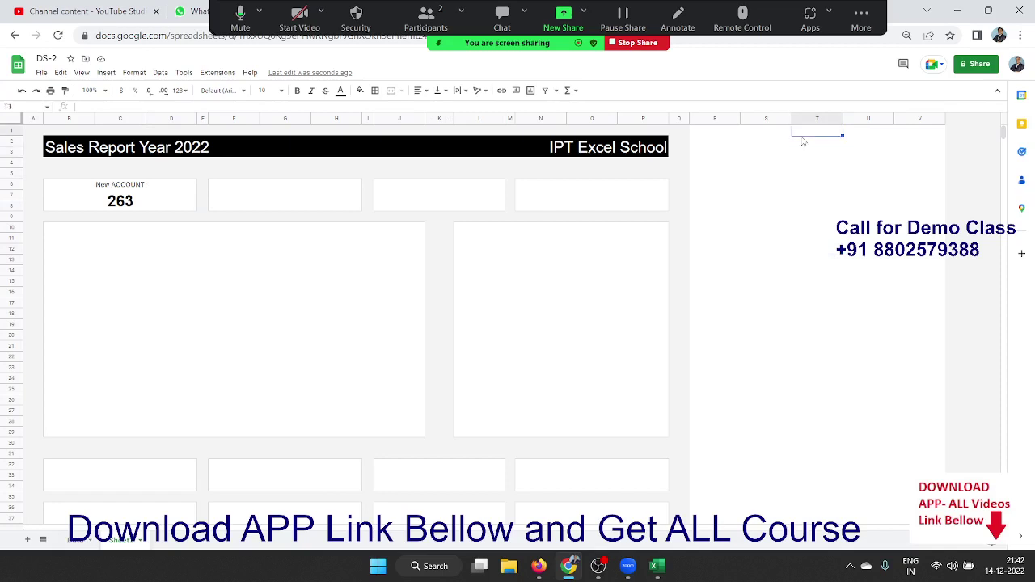
{"action": "type", "text": "New"}
{"action": "key", "text": "Return"}
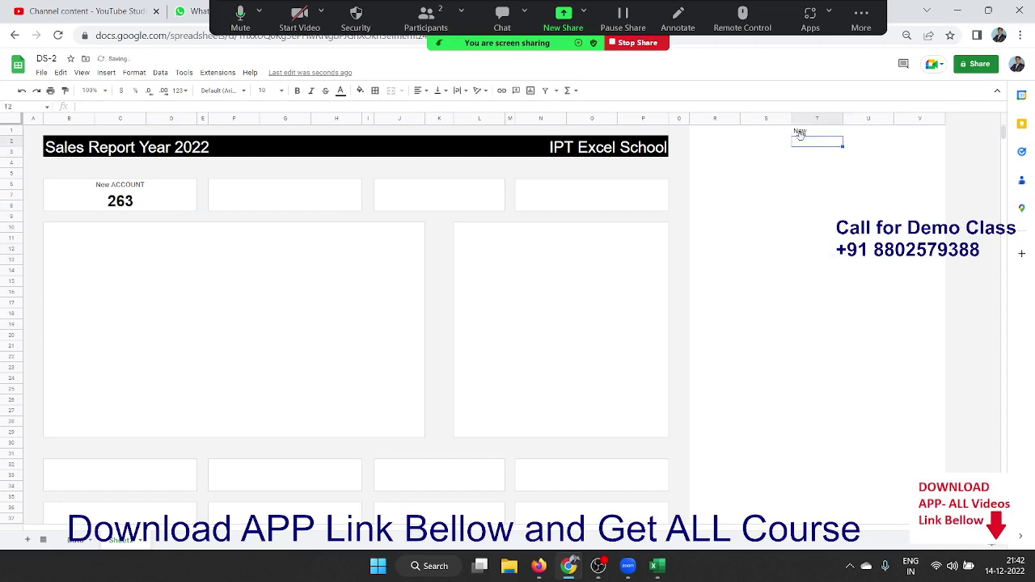
{"action": "type", "text": "E"}
{"action": "key", "text": "Tab"}
Step: Start a COUNTIF formula in U1 and switch to the Data sheet for its range
{"action": "type", "text": "="}
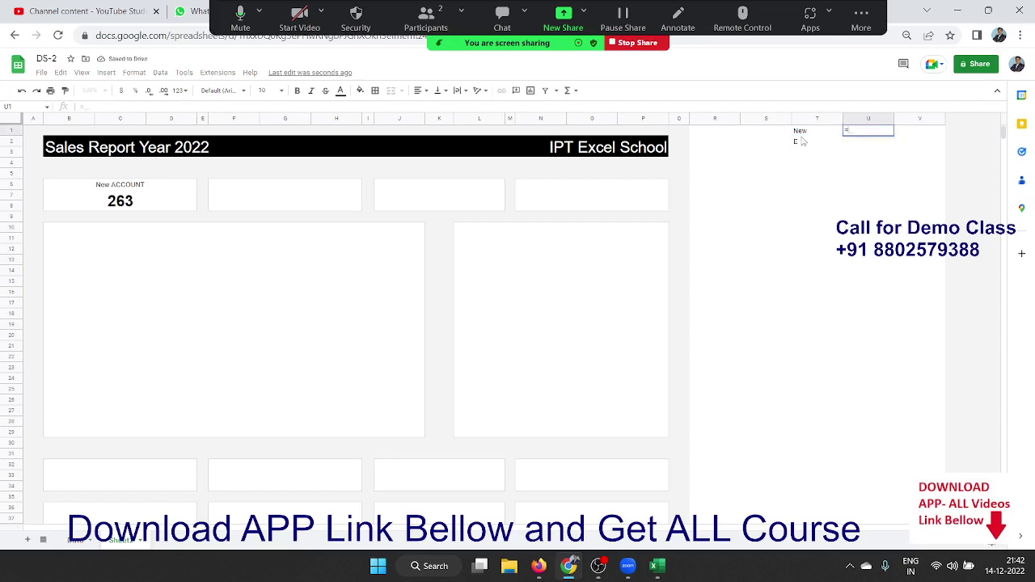
{"action": "type", "text": "coub"}
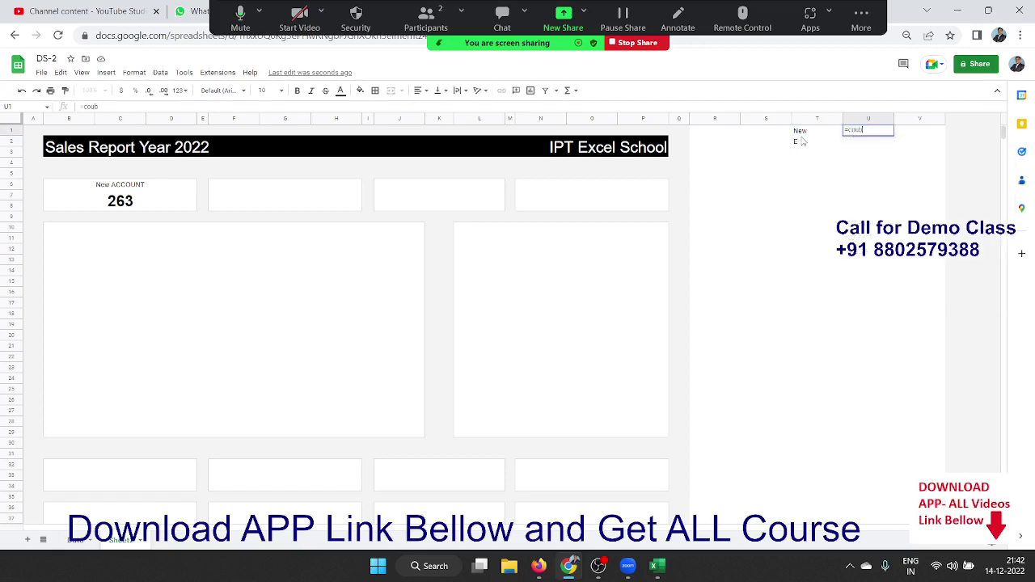
{"action": "key", "text": "BackSpace"}
{"action": "type", "text": "nt"}
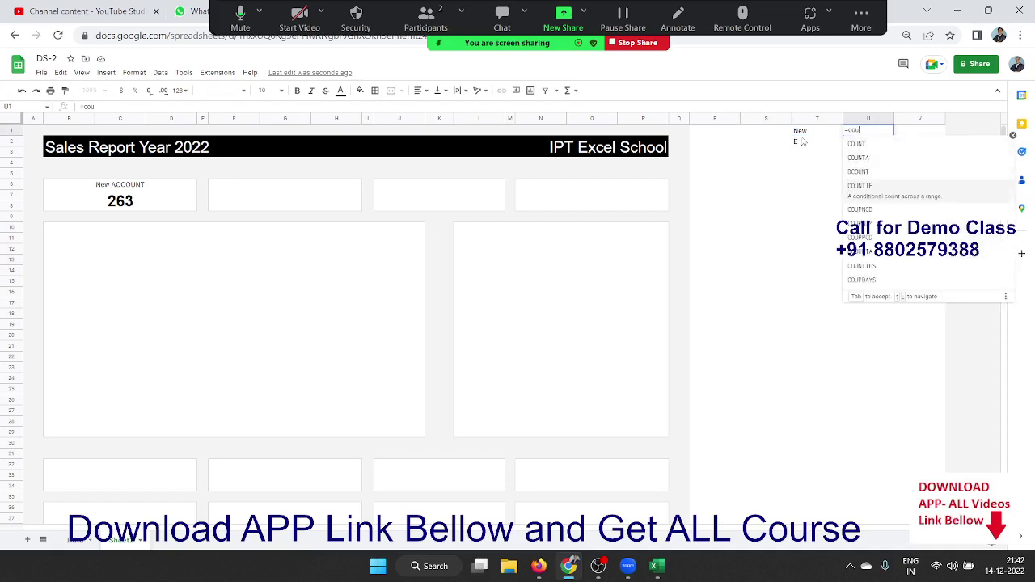
{"action": "key", "text": "Tab"}
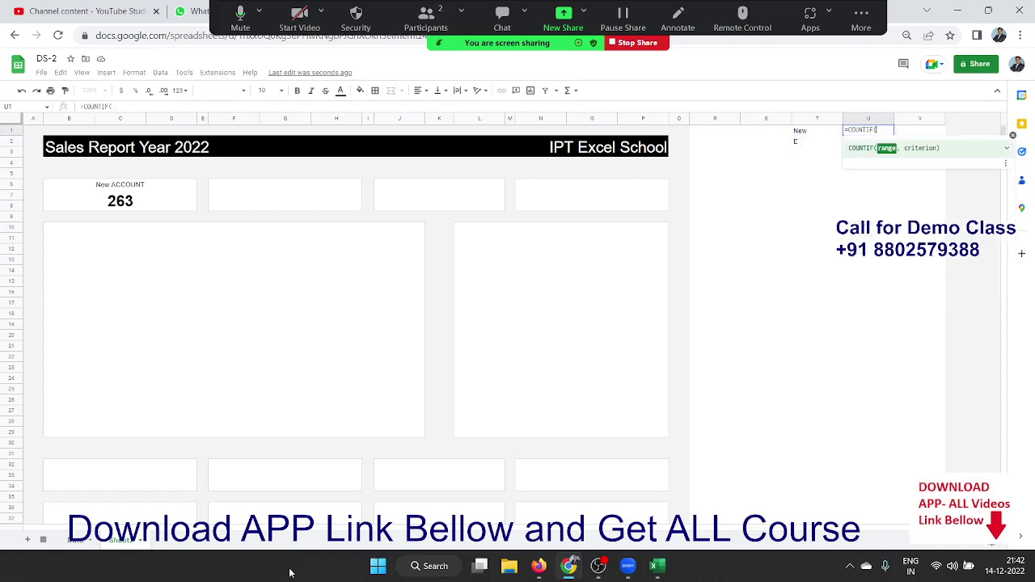
{"action": "left_click", "coordinate": [66, 540]}
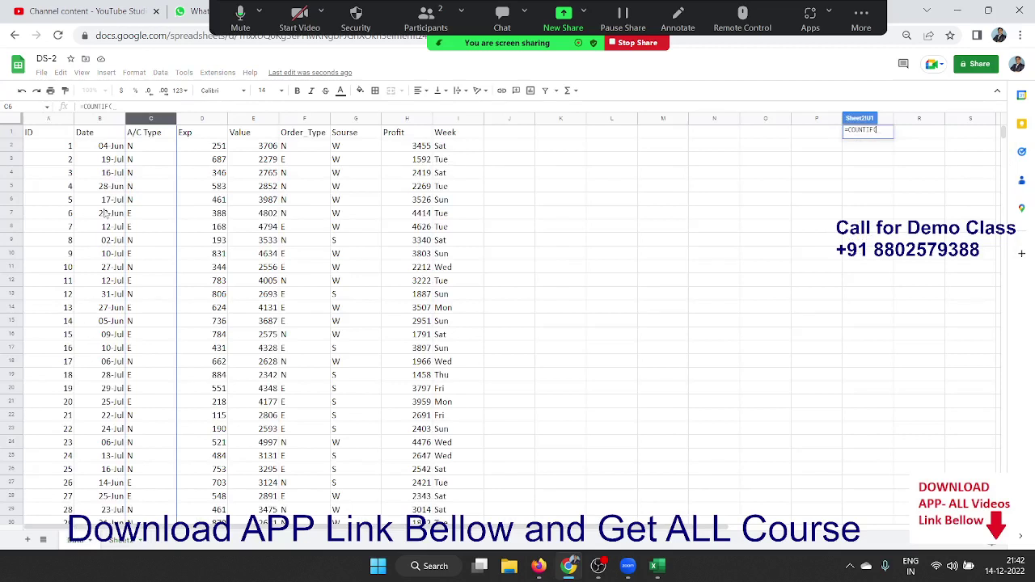
Step: Complete U1 as =COUNTIF(Data!C:C,"N"), counting 263 N accounts
{"action": "left_click", "coordinate": [148, 119]}
{"action": "type", "text": ",\"N\""}
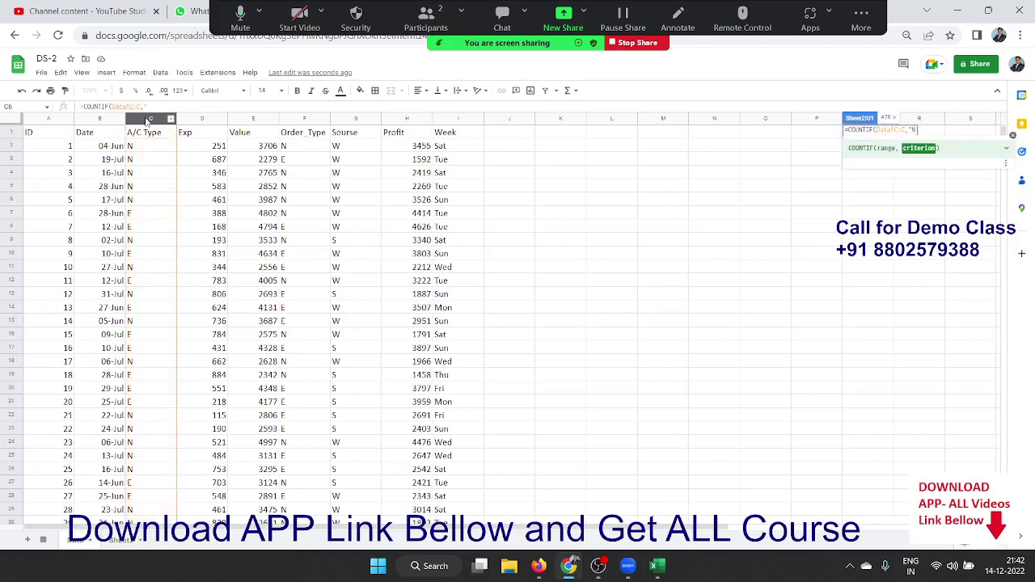
{"action": "key", "text": "Return"}
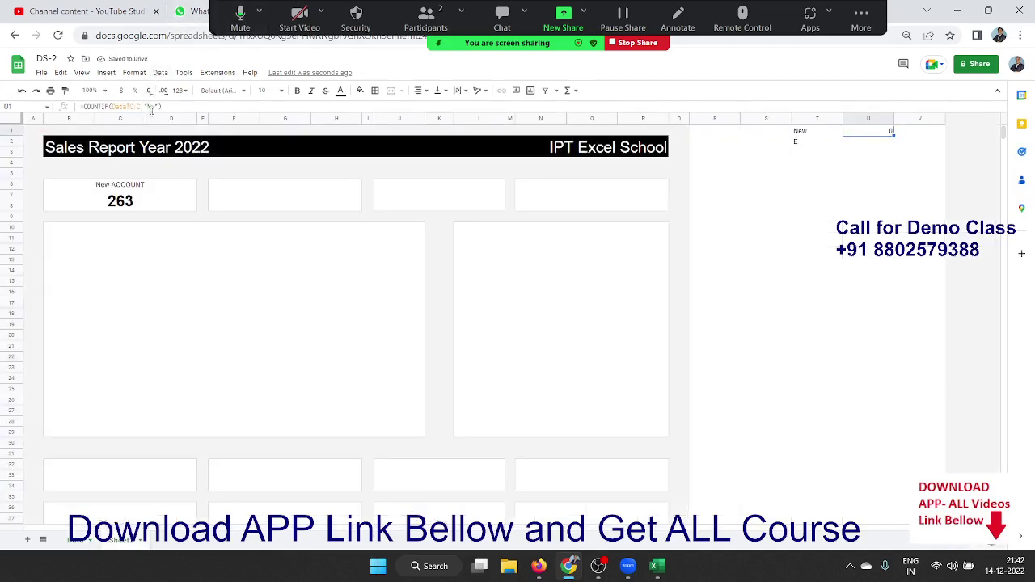
{"action": "left_click", "coordinate": [161, 107]}
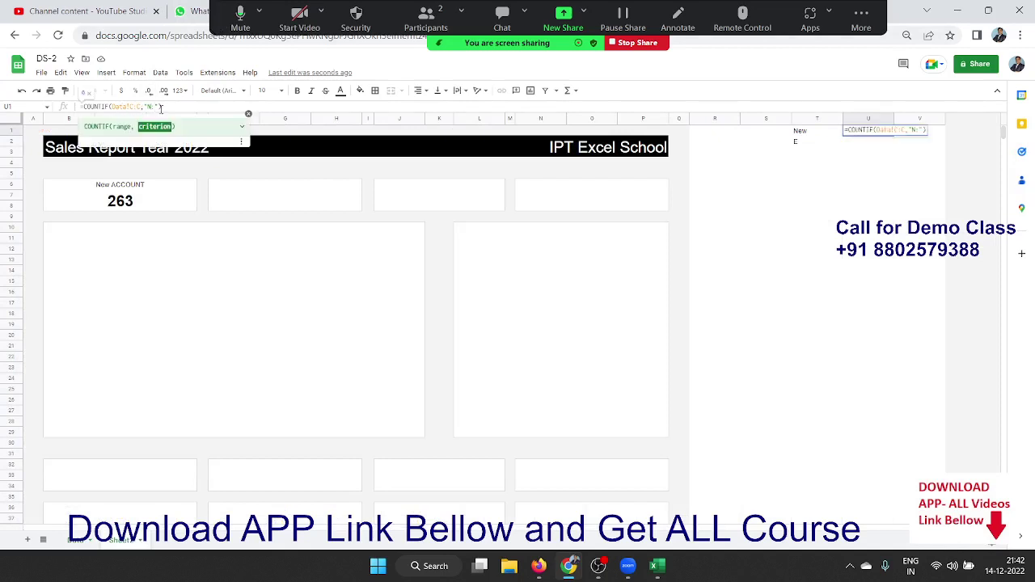
{"action": "key", "text": "BackSpace"}
{"action": "key", "text": "BackSpace"}
{"action": "type", "text": "F"}
{"action": "key", "text": "BackSpace"}
{"action": "type", "text": "N"}
{"action": "key", "text": "Return"}
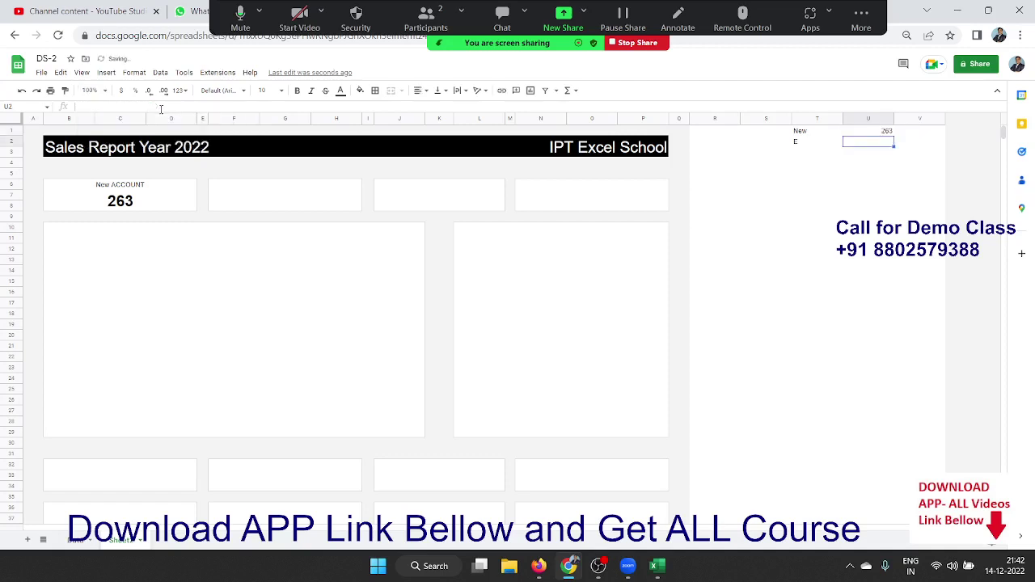
Step: Copy the formula to U2 with criterion "E" (266) and select U1:U2
{"action": "key", "text": "ctrl+d"}
{"action": "left_click", "coordinate": [148, 106]}
{"action": "key", "text": "BackSpace"}
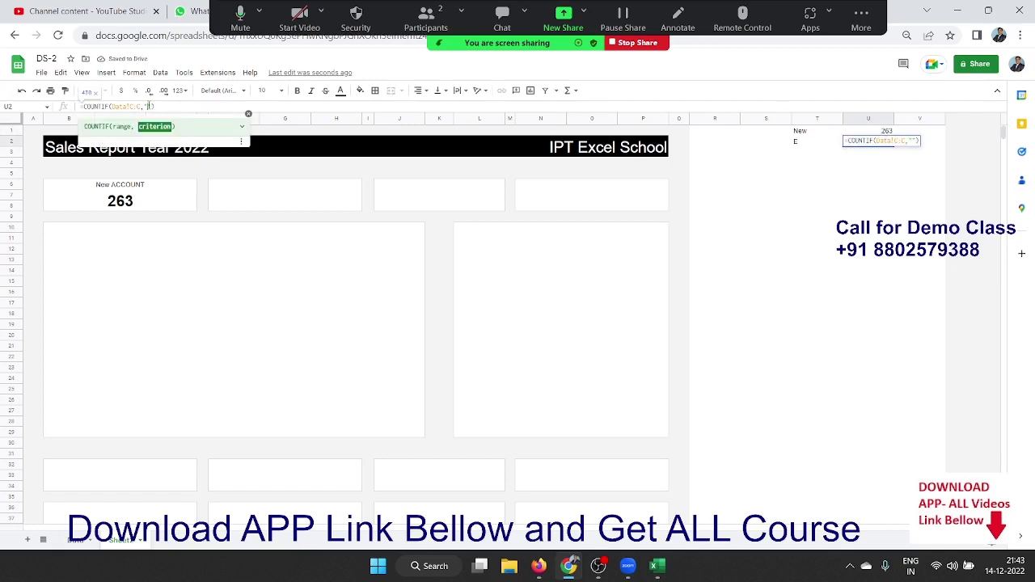
{"action": "type", "text": "E"}
{"action": "key", "text": "Return"}
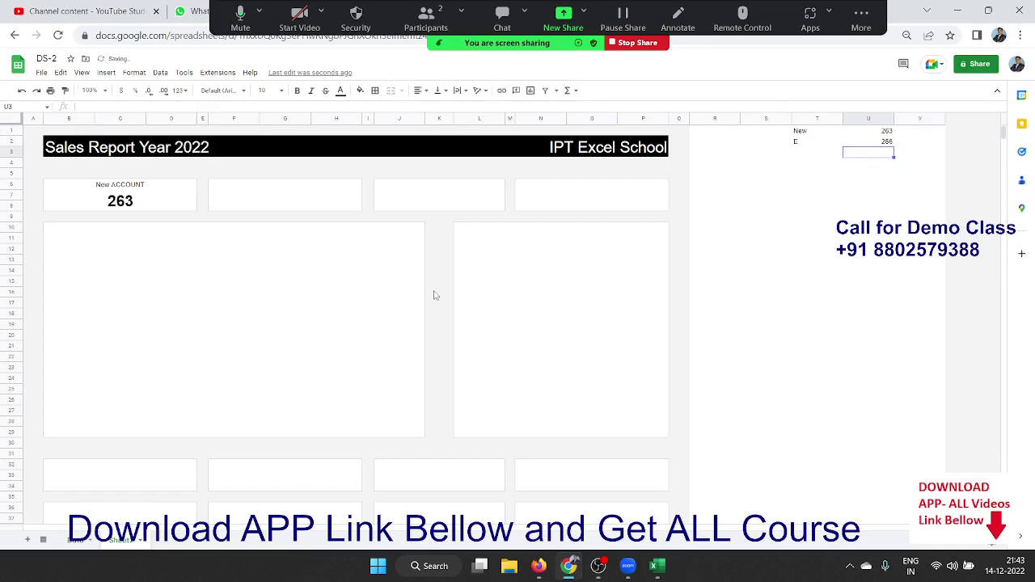
{"action": "key", "text": "Up"}
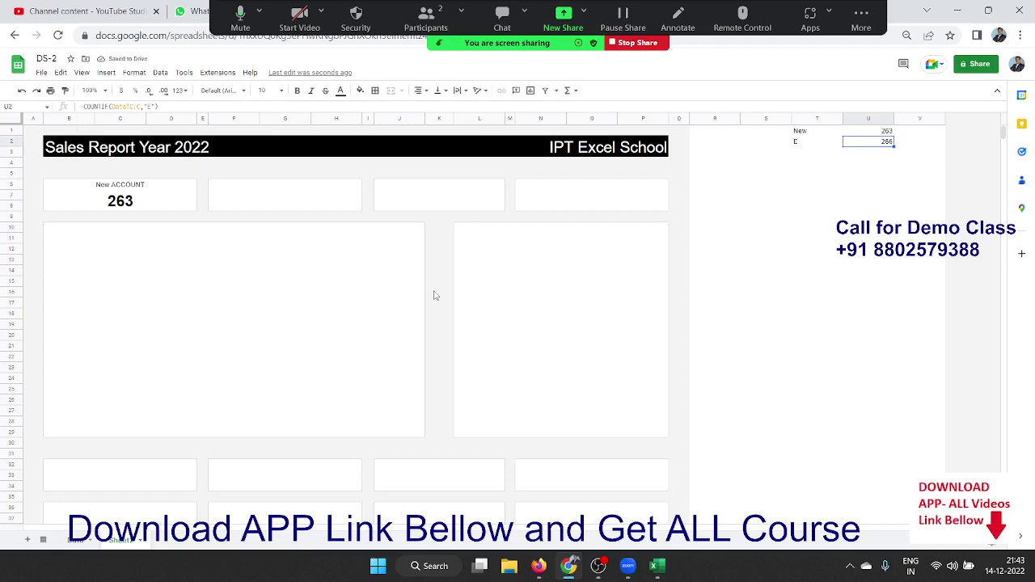
{"action": "key", "text": "Up"}
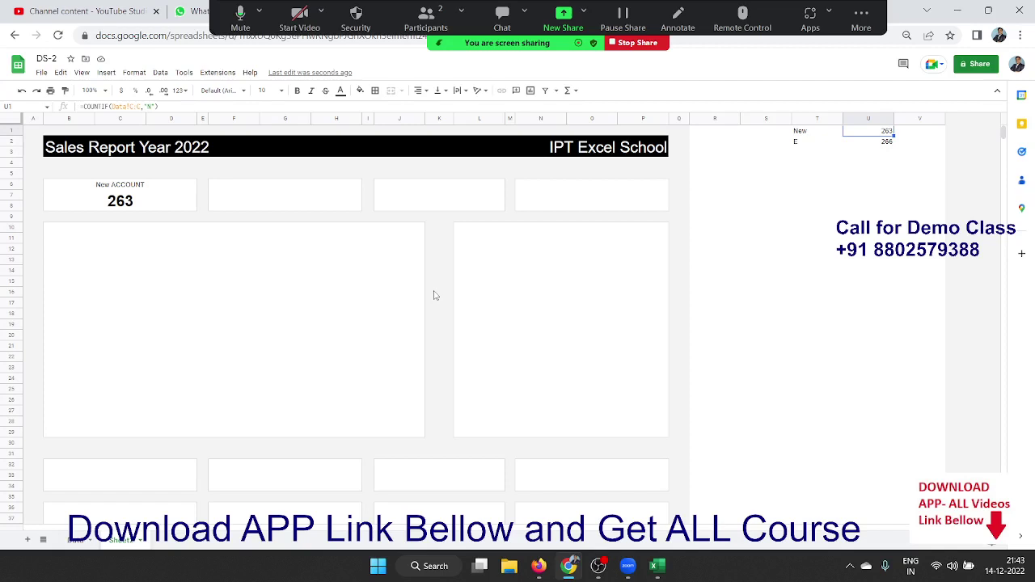
{"action": "key", "text": "shift+Down"}
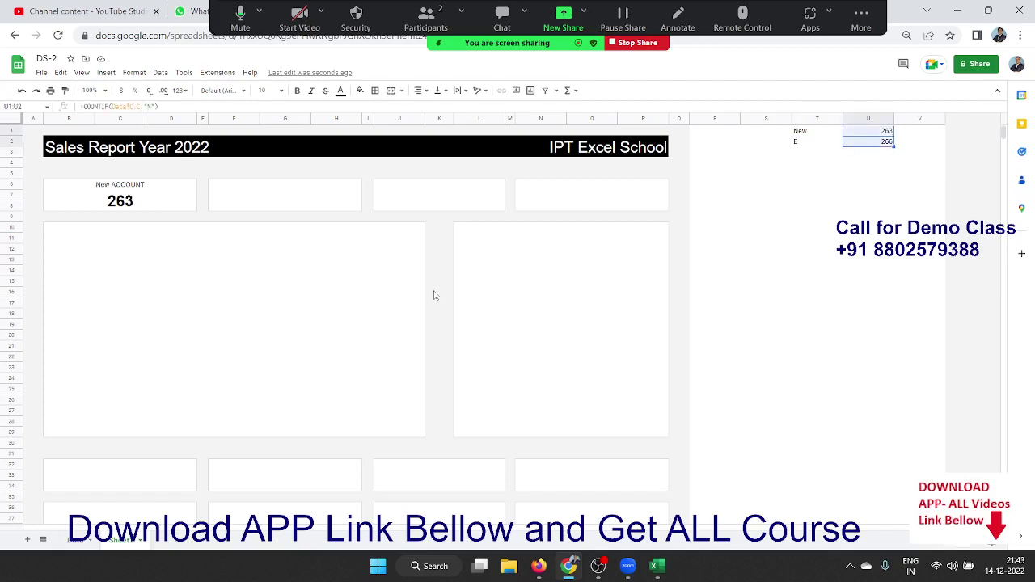
{"action": "left_click", "coordinate": [104, 74]}
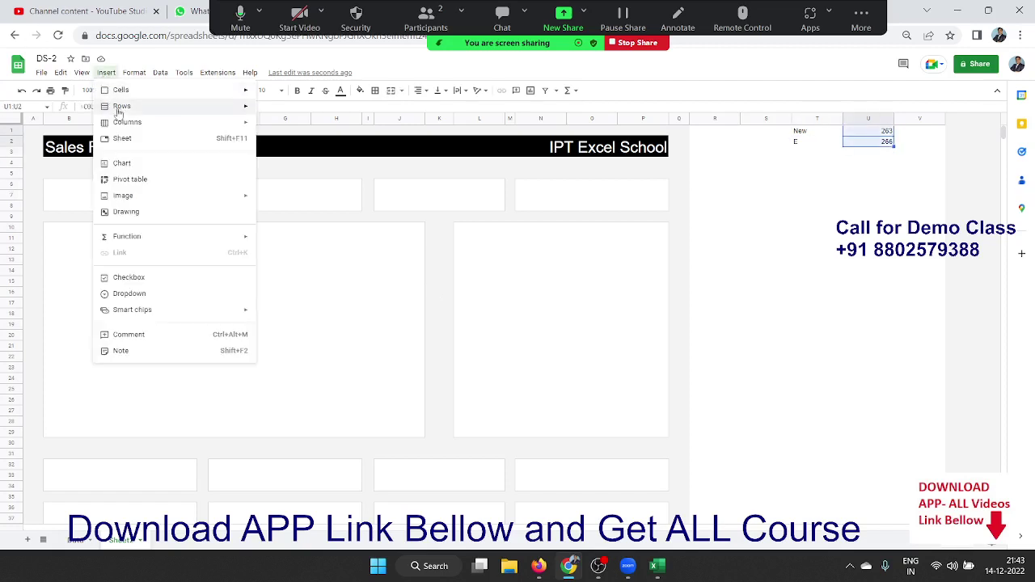
Step: Insert a chart of the U1:U2 counts and change its type to Doughnut chart
{"action": "left_click", "coordinate": [129, 168]}
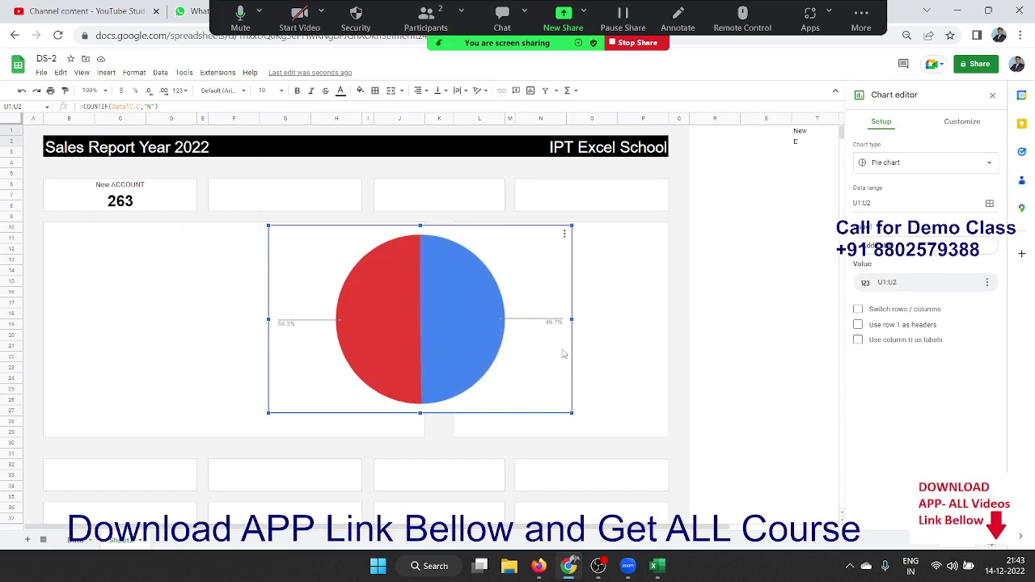
{"action": "left_click", "coordinate": [908, 165]}
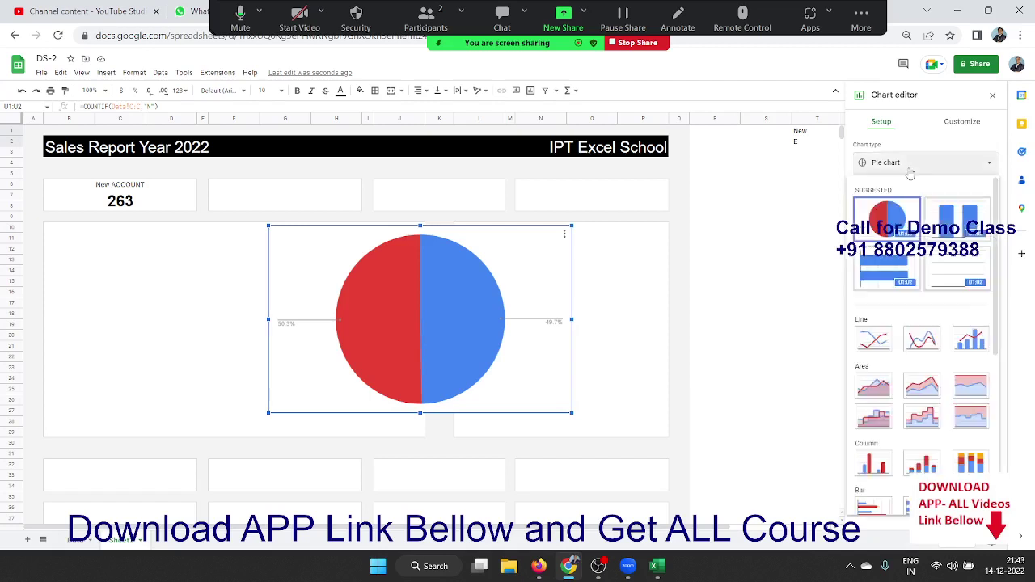
{"action": "scroll", "coordinate": [962, 291], "scroll_direction": "down", "scroll_amount": 5}
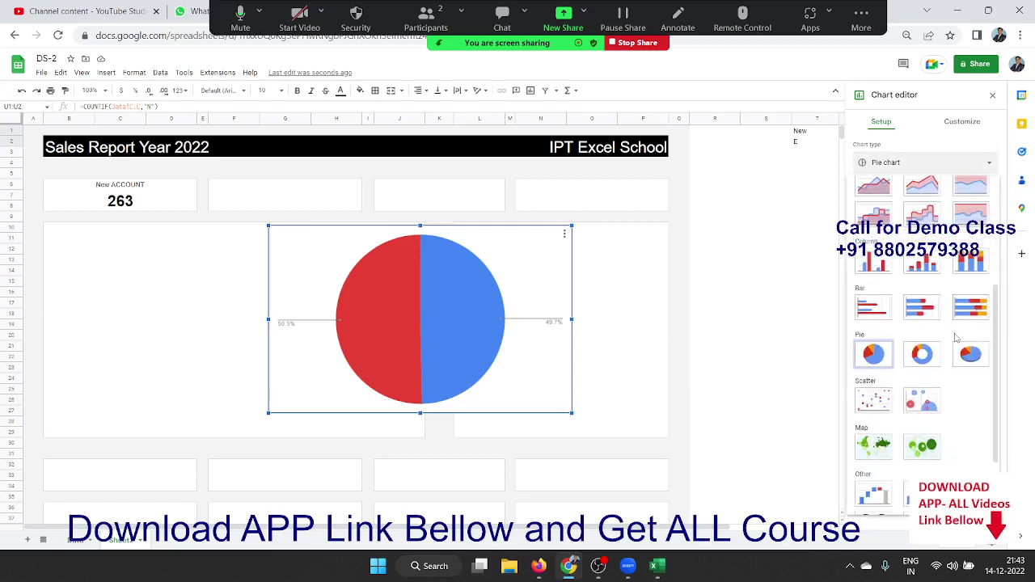
{"action": "left_click", "coordinate": [930, 362]}
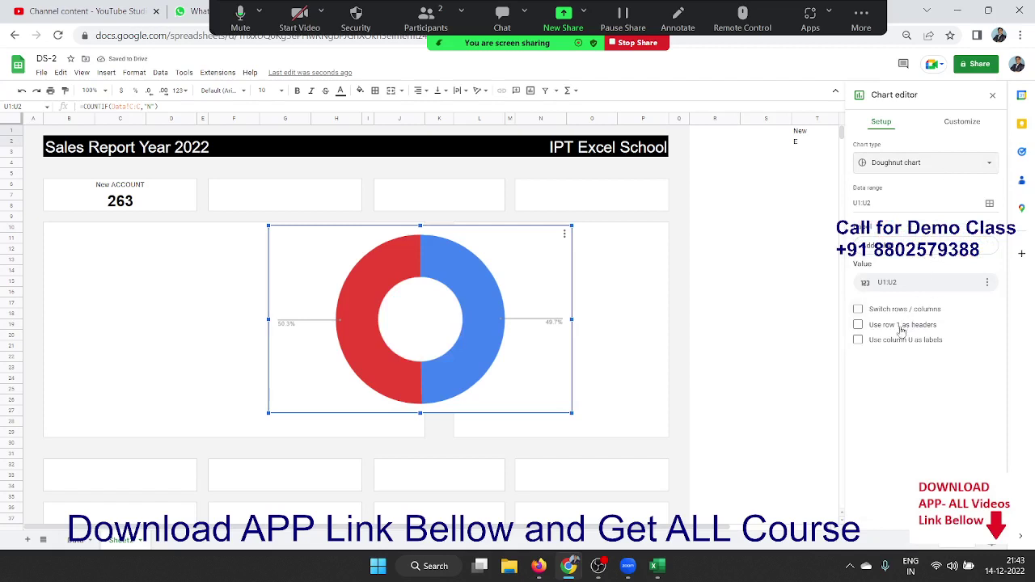
{"action": "left_click", "coordinate": [960, 129]}
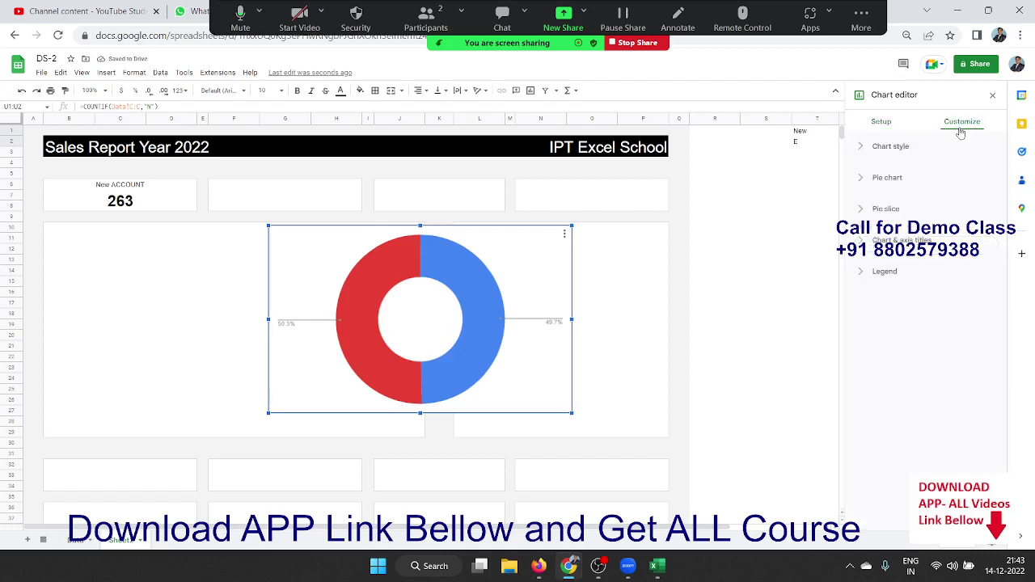
Step: Give the doughnut chart a grey border and turn on 3D in Chart style
{"action": "left_click", "coordinate": [889, 155]}
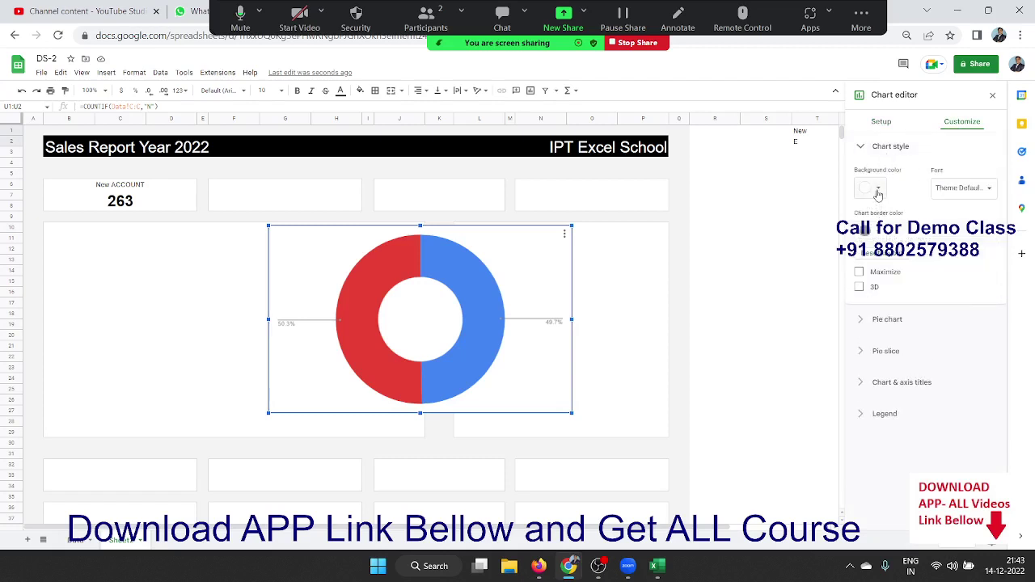
{"action": "left_click", "coordinate": [879, 194]}
{"action": "left_click", "coordinate": [881, 200]}
{"action": "left_click", "coordinate": [881, 198]}
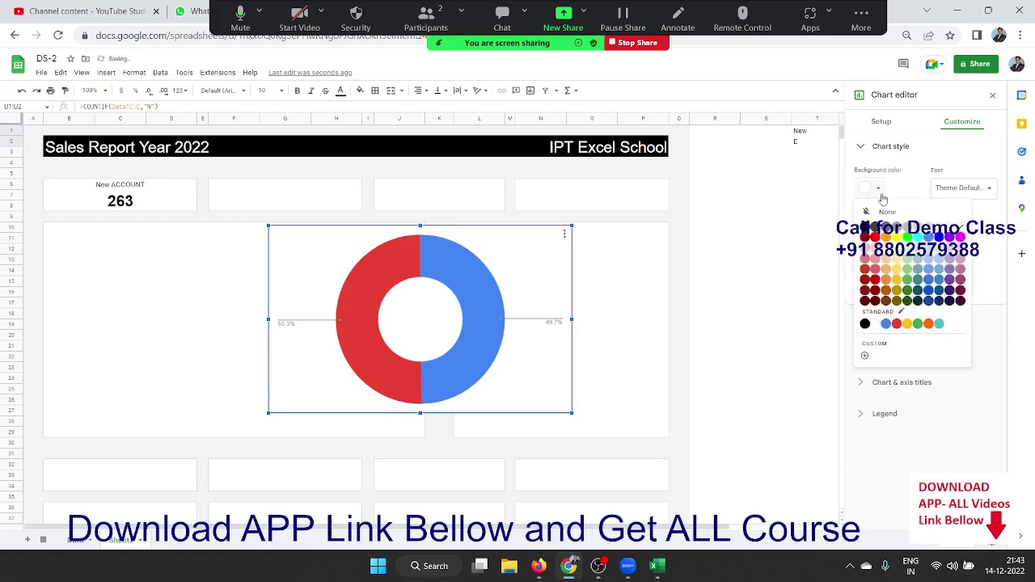
{"action": "left_click", "coordinate": [893, 190]}
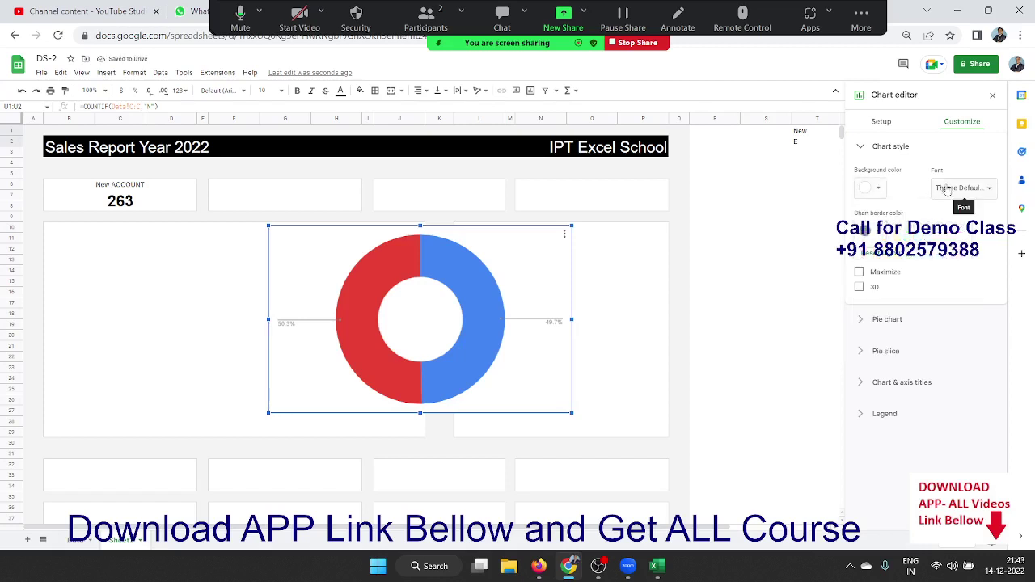
{"action": "left_click", "coordinate": [881, 236]}
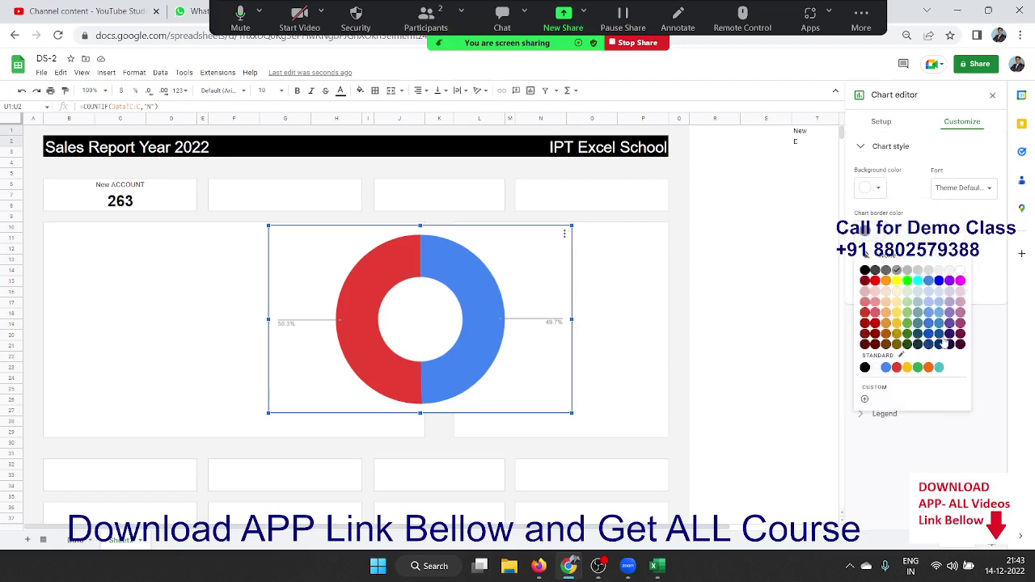
{"action": "left_click", "coordinate": [896, 271]}
{"action": "left_click", "coordinate": [879, 236]}
{"action": "left_click", "coordinate": [959, 276]}
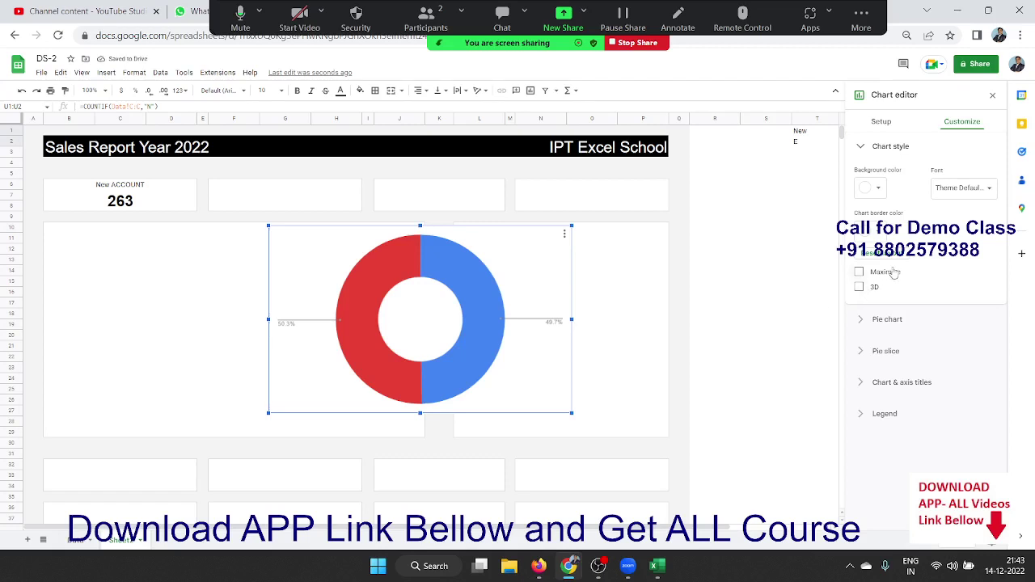
{"action": "left_click", "coordinate": [859, 287]}
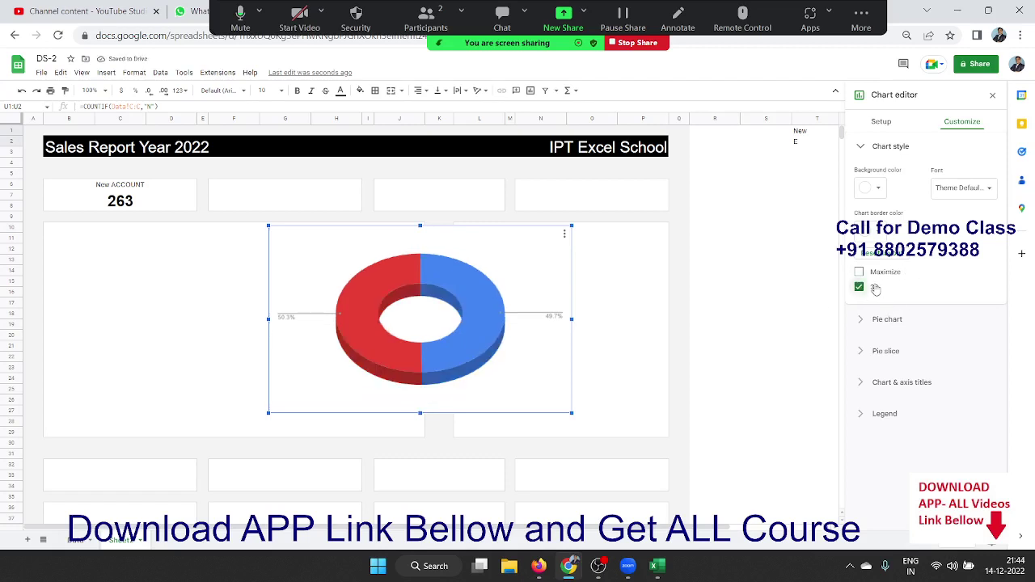
{"action": "left_click", "coordinate": [873, 325]}
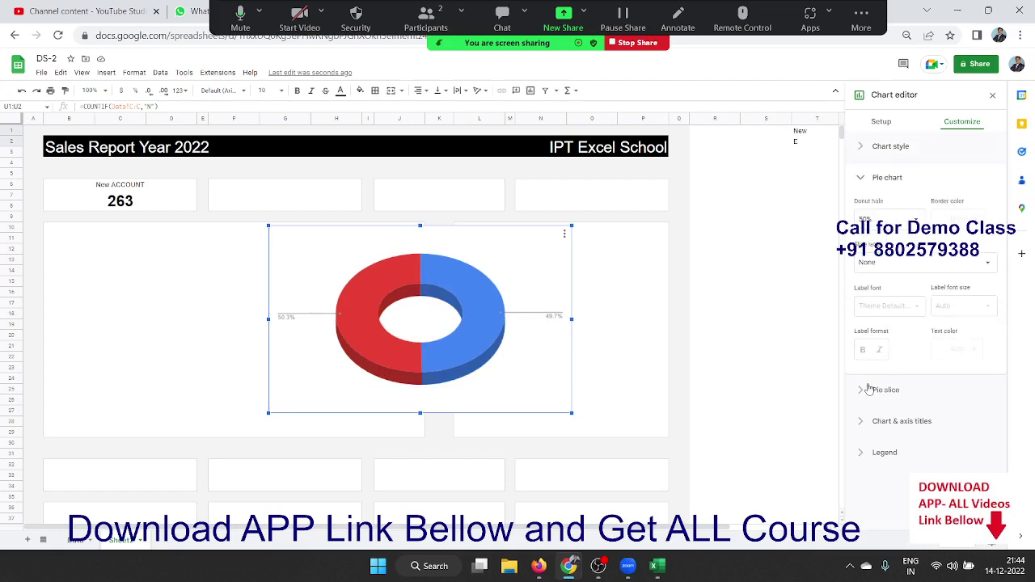
Step: Label the slices by percentage (50.3%, 49.7%), delete the legend, and shrink the chart
{"action": "left_click", "coordinate": [863, 262]}
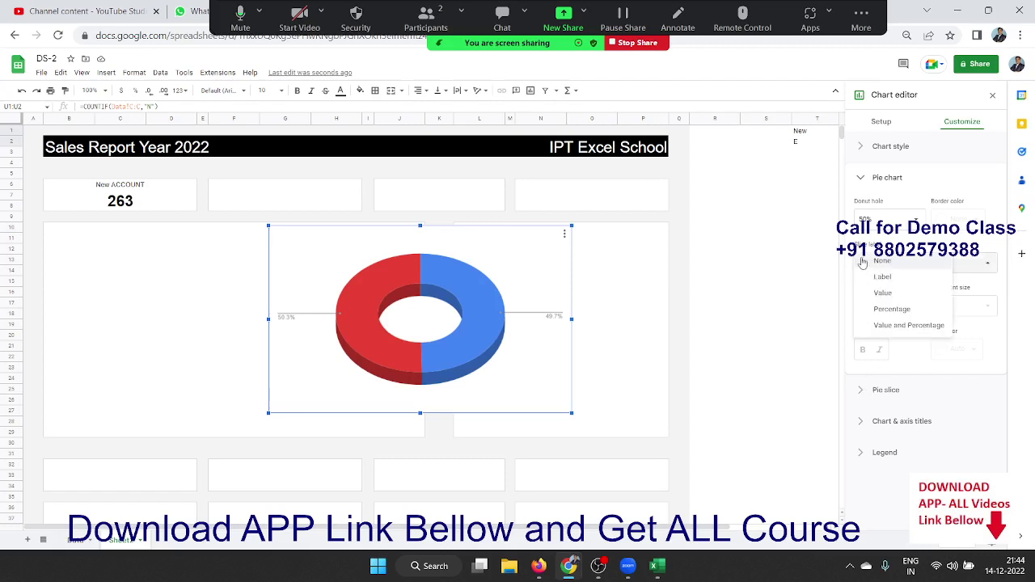
{"action": "left_click", "coordinate": [912, 314]}
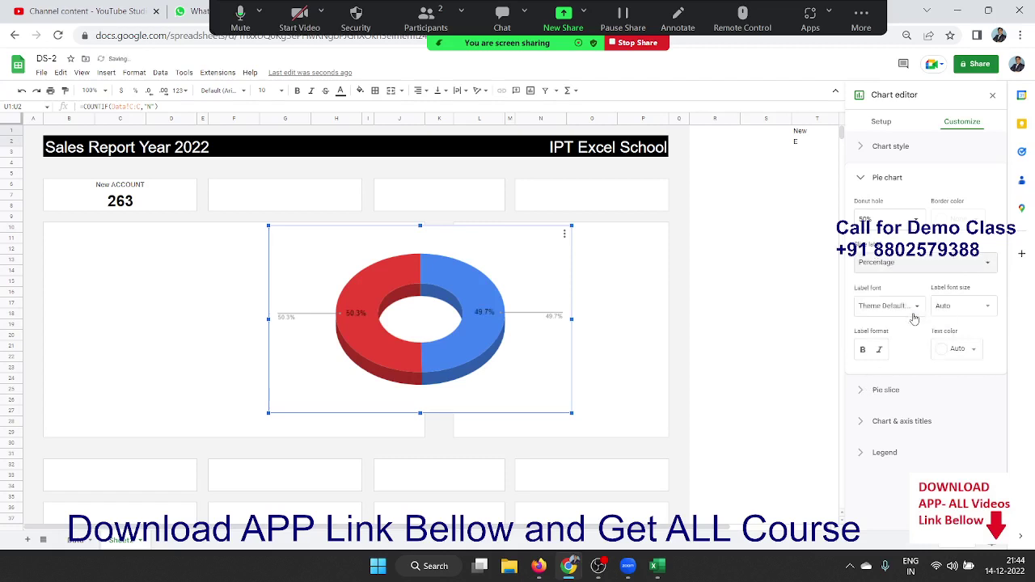
{"action": "left_click", "coordinate": [553, 316]}
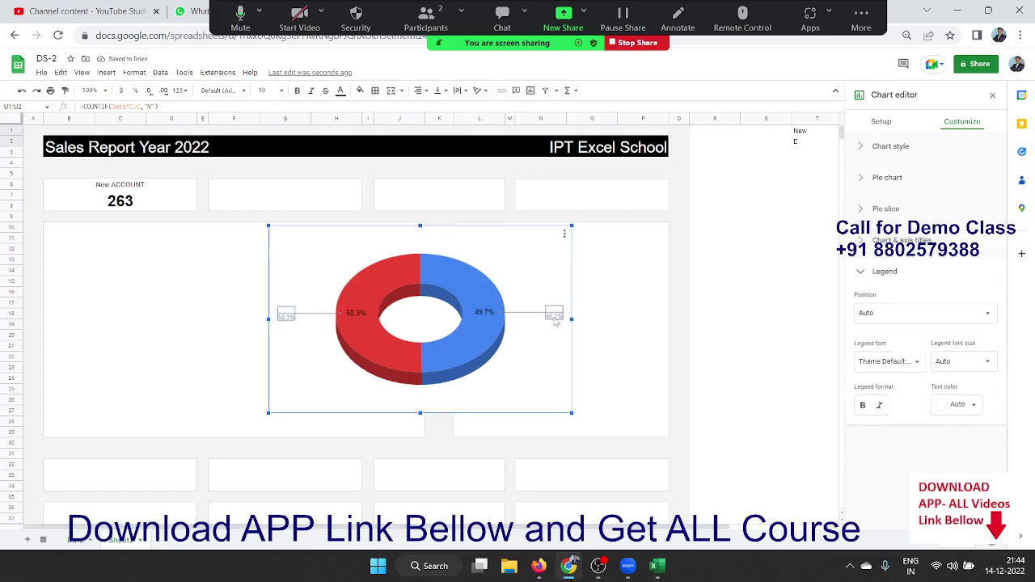
{"action": "key", "text": "Delete"}
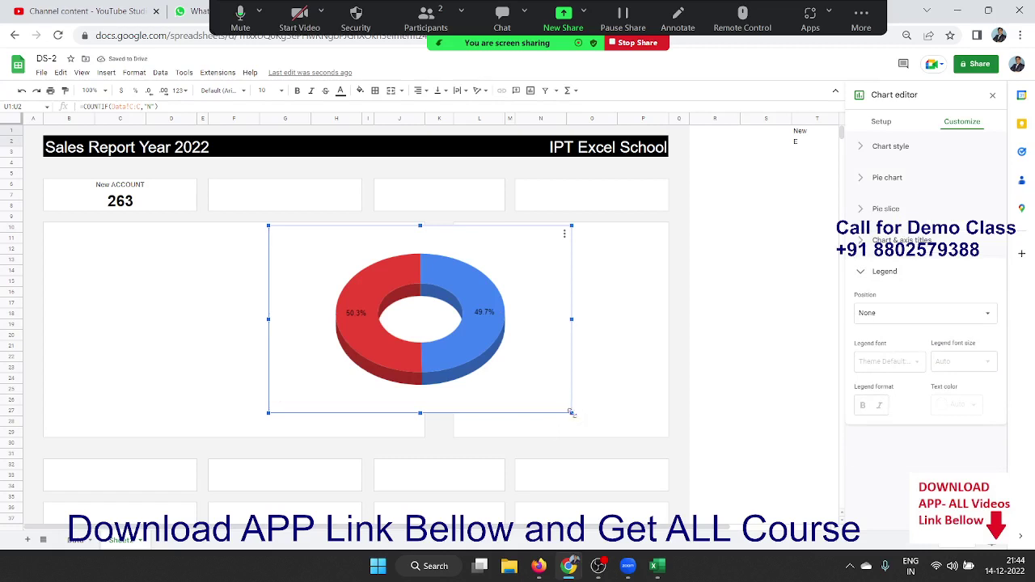
{"action": "mouse_move", "coordinate": [571, 413]}
{"action": "left_mouse_down"}
{"action": "mouse_move", "coordinate": [357, 300]}
{"action": "mouse_move", "coordinate": [416, 326]}
{"action": "left_mouse_up"}
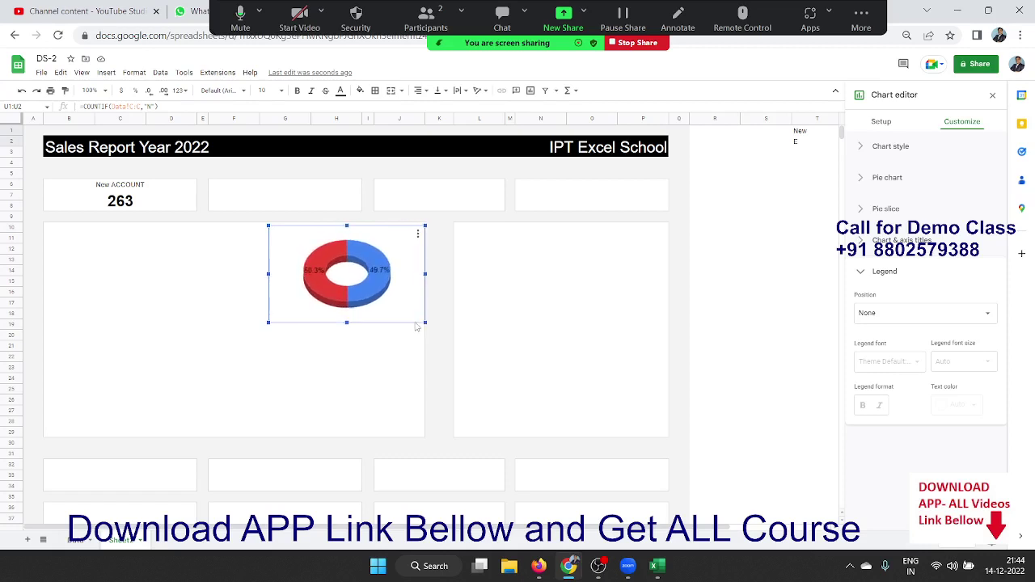
Step: Resize the doughnut and fit it into the New ACCOUNT card beside 263, then deselect it
{"action": "left_click", "coordinate": [378, 273]}
{"action": "left_click", "coordinate": [378, 271]}
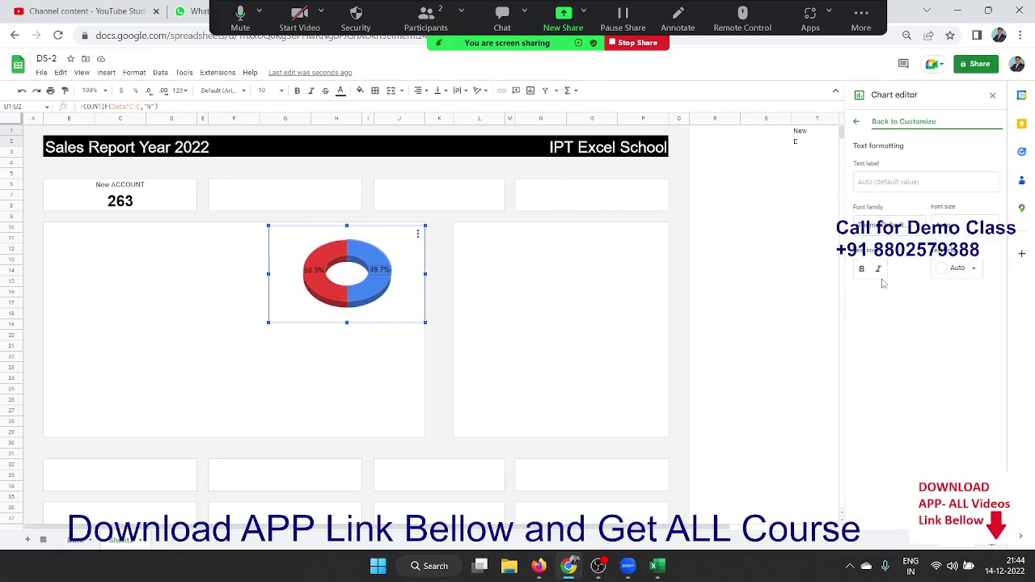
{"action": "left_click", "coordinate": [858, 123]}
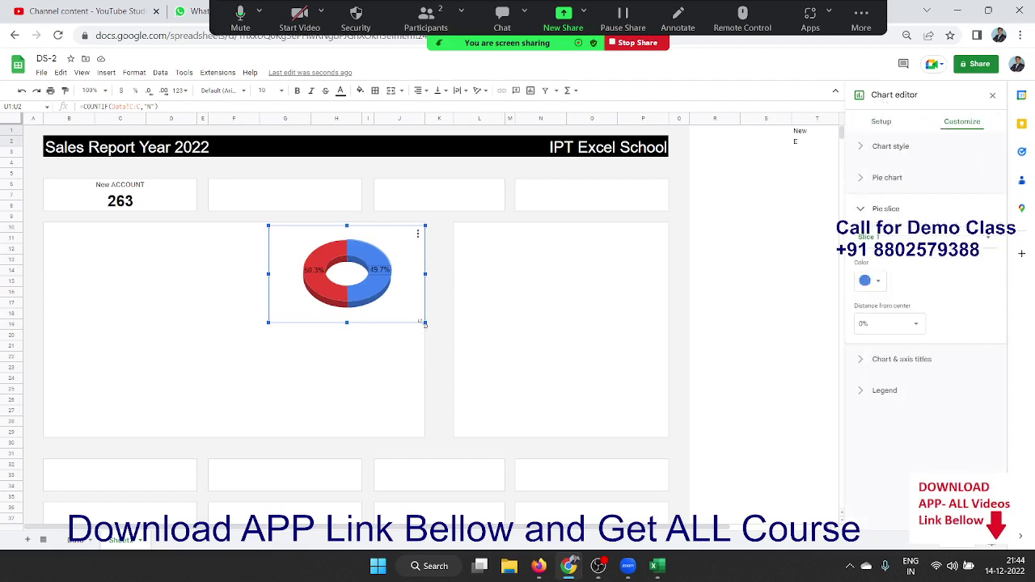
{"action": "left_click_drag", "start_coordinate": [423, 323], "coordinate": [172, 197]}
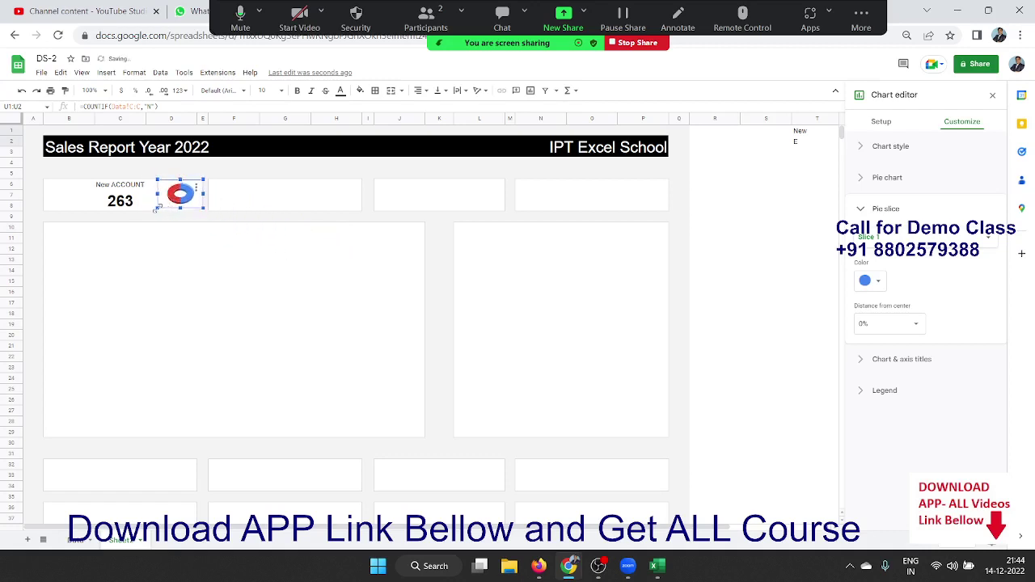
{"action": "left_click_drag", "start_coordinate": [157, 206], "coordinate": [148, 216]}
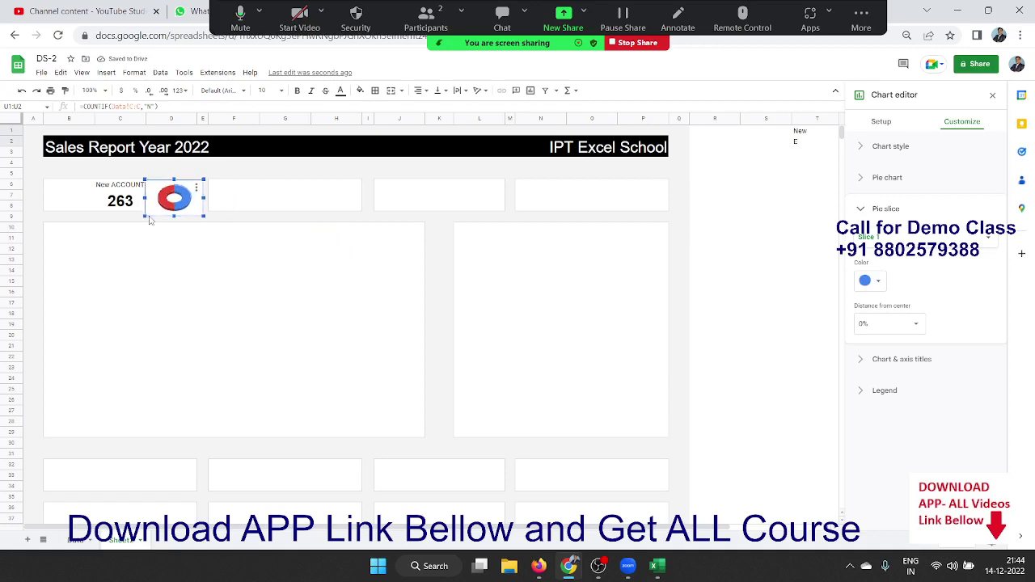
{"action": "left_click_drag", "start_coordinate": [149, 219], "coordinate": [186, 205]}
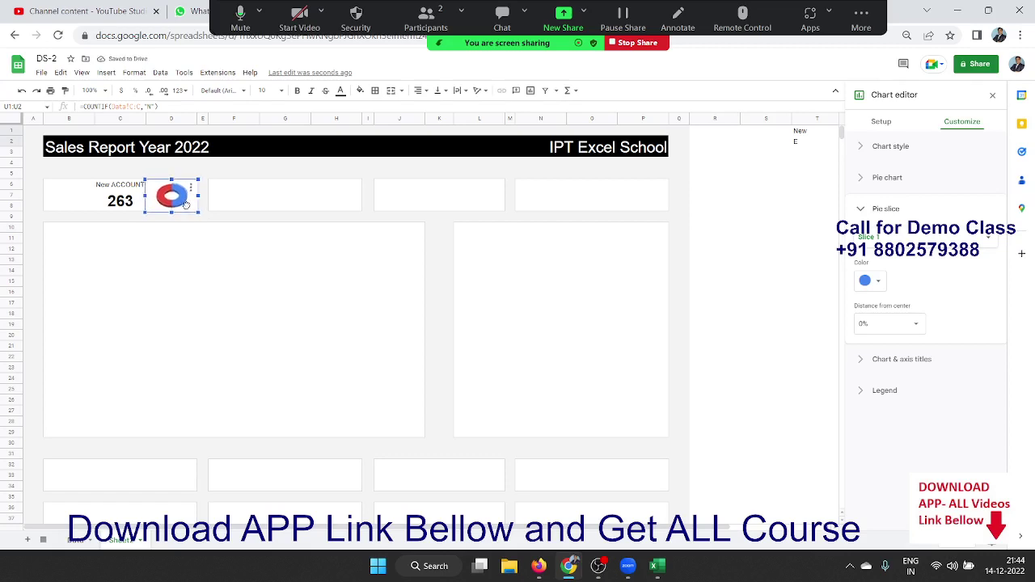
{"action": "left_click", "coordinate": [249, 220]}
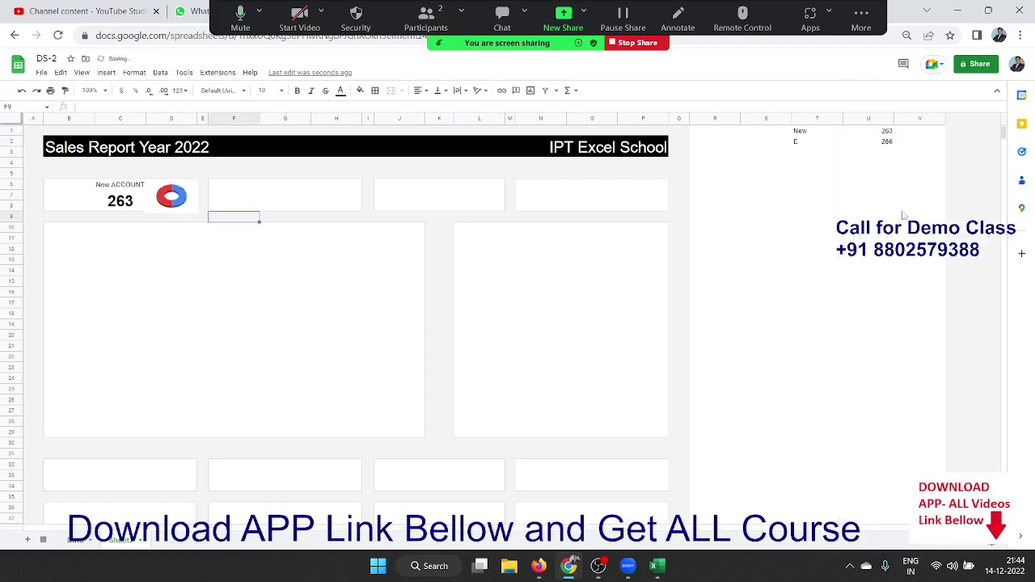
{"action": "left_click", "coordinate": [912, 166]}
{"action": "left_click", "coordinate": [888, 155]}
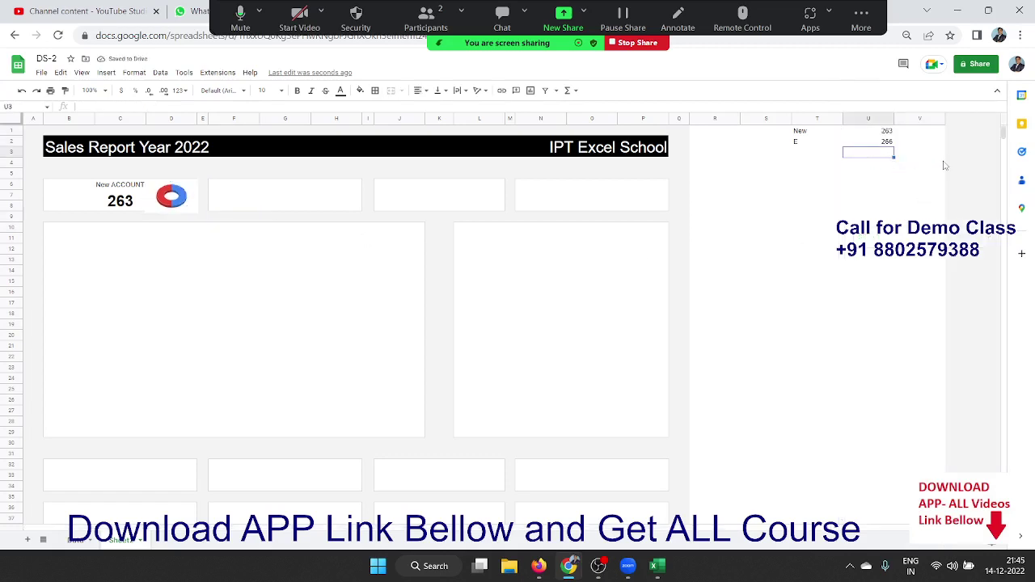
Step: Enter =U1/SUM(U1:U2) in V1 and format it as a percentage, showing 49.72%
{"action": "key", "text": "Up"}
{"action": "key", "text": "Up"}
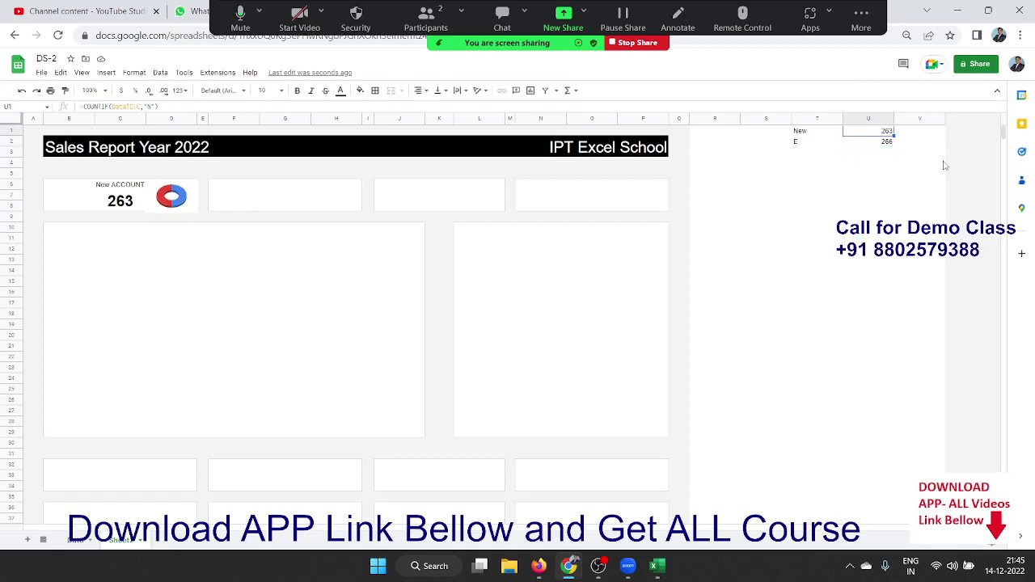
{"action": "key", "text": "Right"}
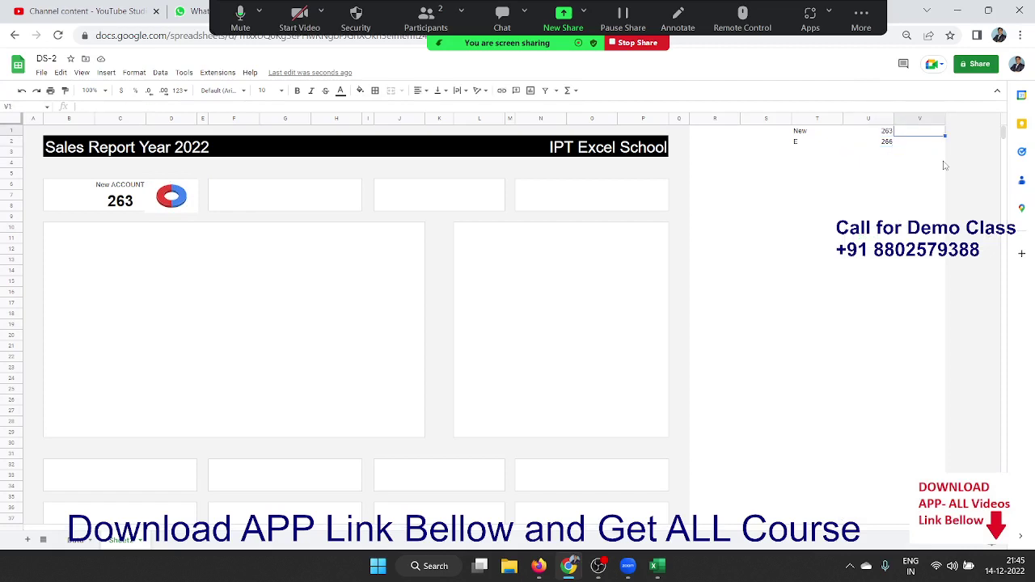
{"action": "type", "text": "=U1/U2"}
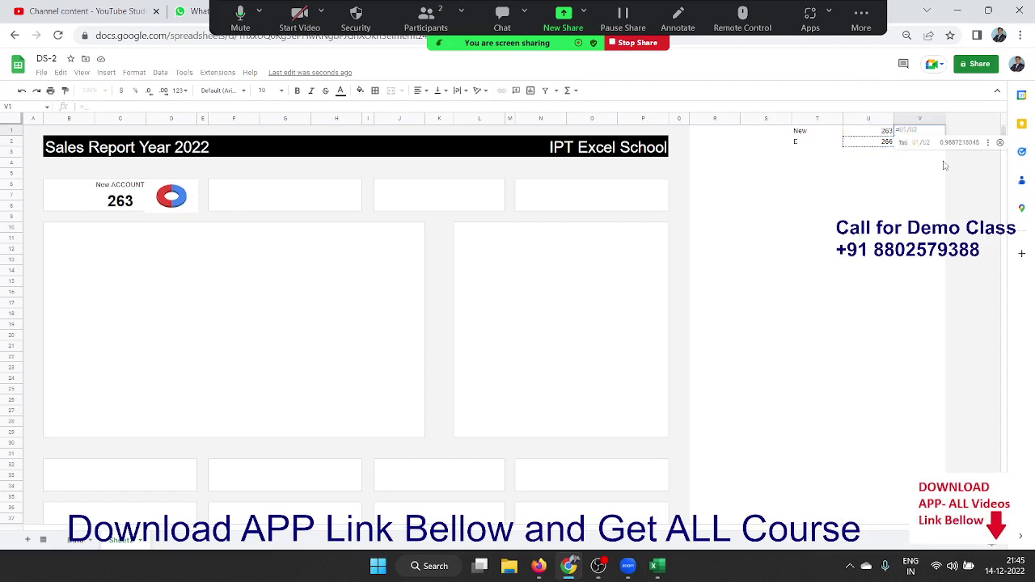
{"action": "key", "text": "BackSpace"}
{"action": "key", "text": "BackSpace"}
{"action": "key", "text": "BackSpace"}
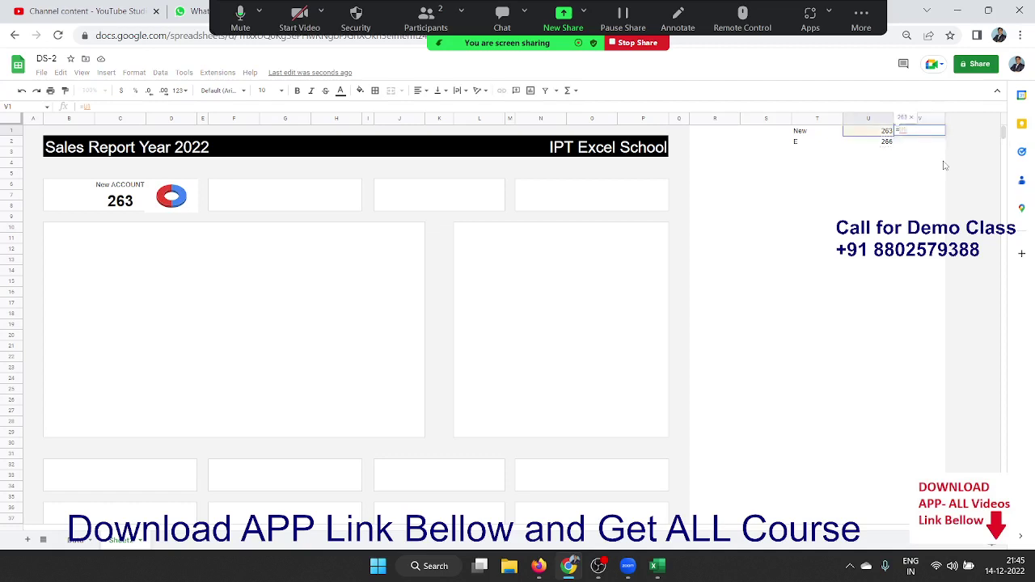
{"action": "type", "text": "/"}
{"action": "type", "text": "SUM("}
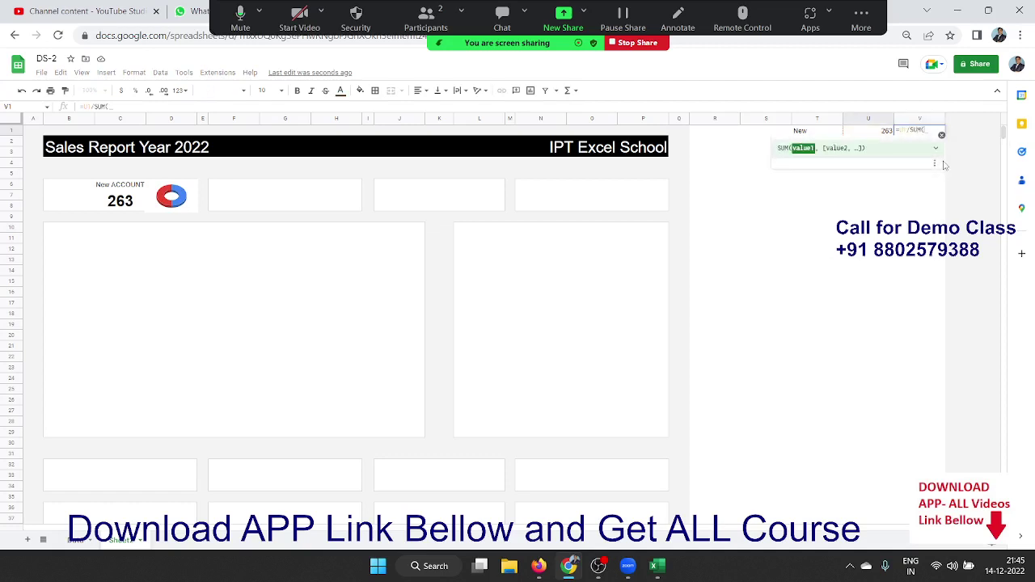
{"action": "type", "text": "U1:U2"}
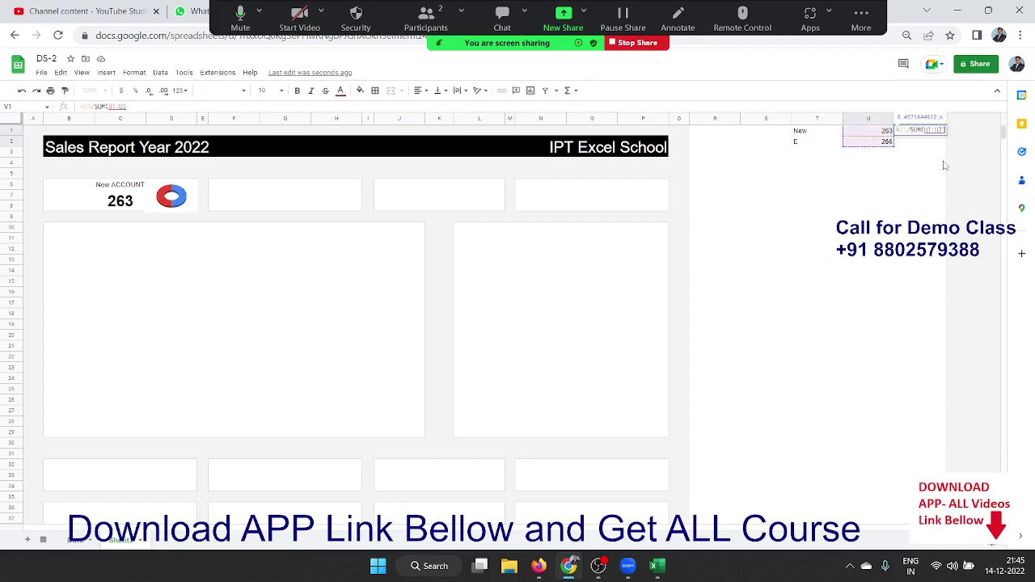
{"action": "key", "text": "Return"}
{"action": "key", "text": "Up"}
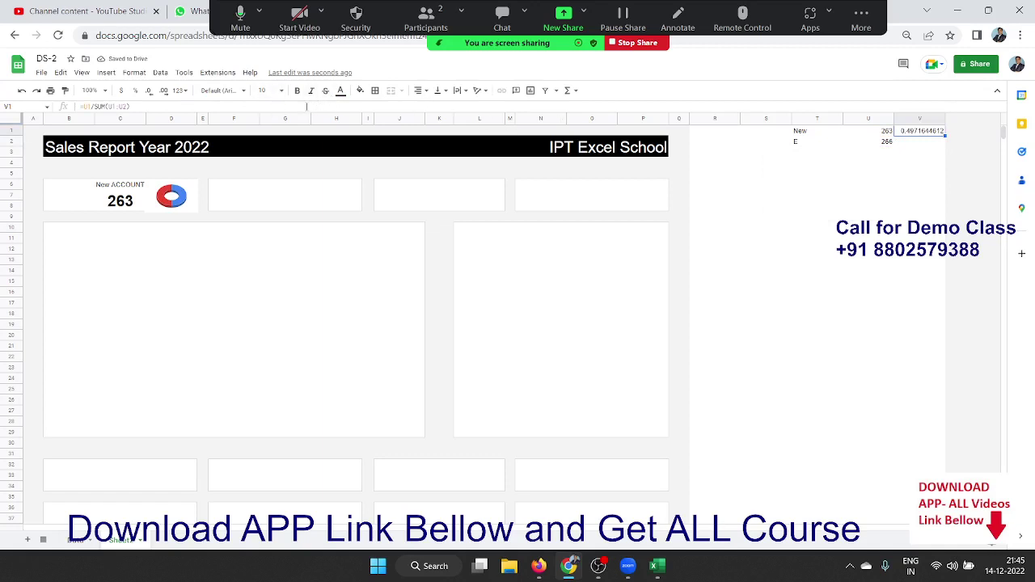
{"action": "left_click", "coordinate": [137, 92]}
{"action": "left_click", "coordinate": [79, 194]}
{"action": "left_click", "coordinate": [76, 200]}
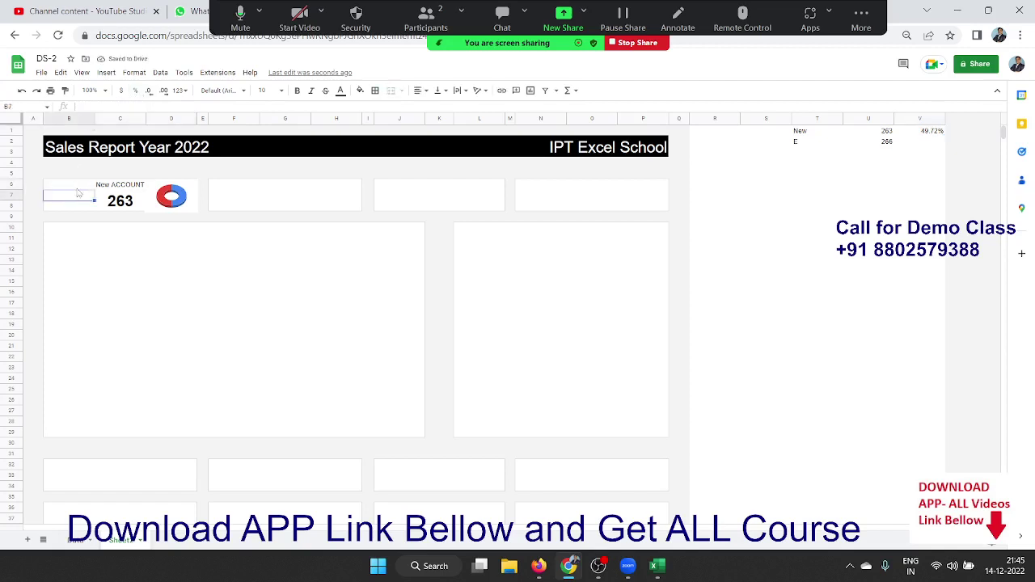
{"action": "left_click", "coordinate": [127, 76]}
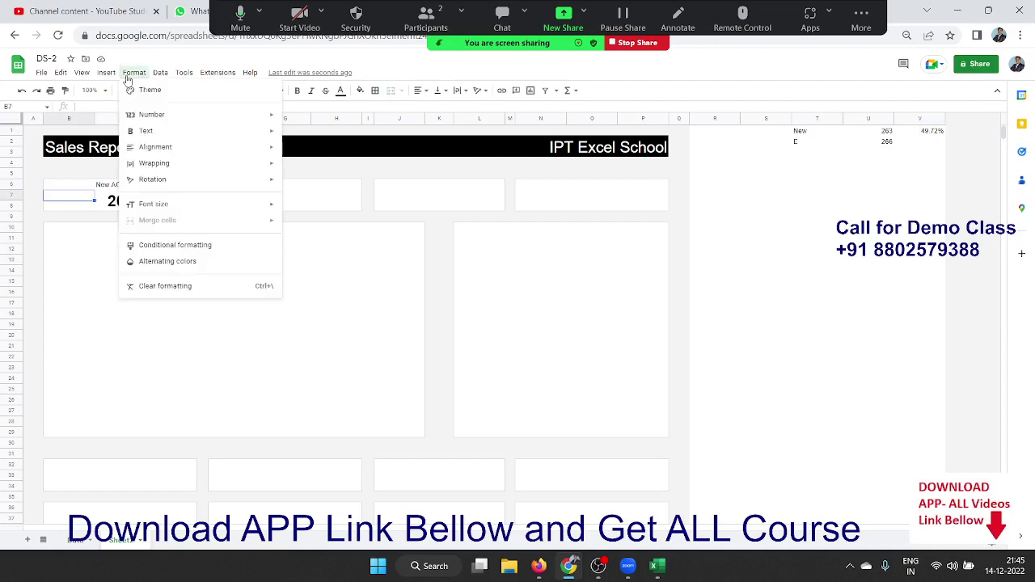
{"action": "left_click", "coordinate": [206, 251]}
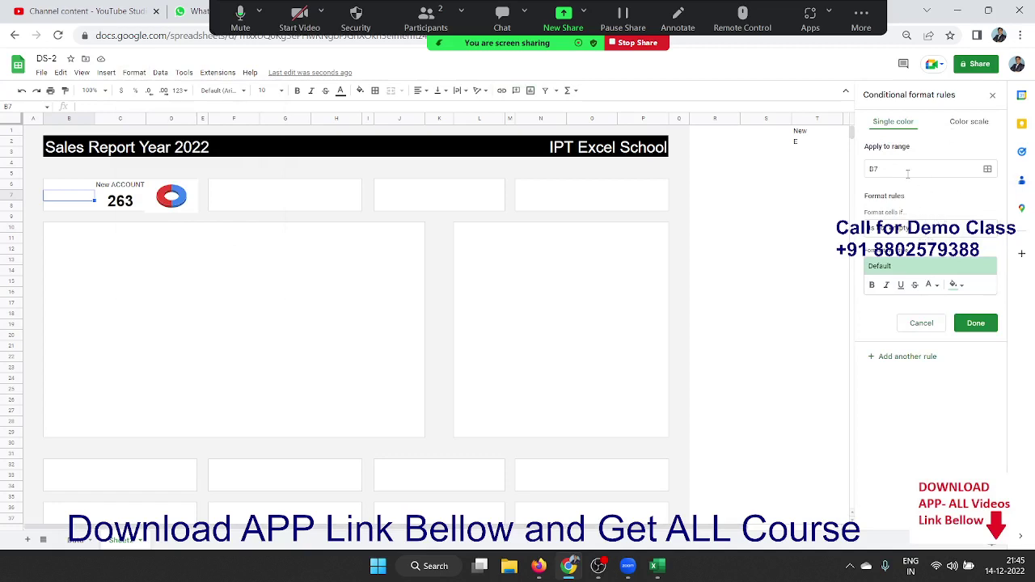
{"action": "left_click", "coordinate": [917, 230]}
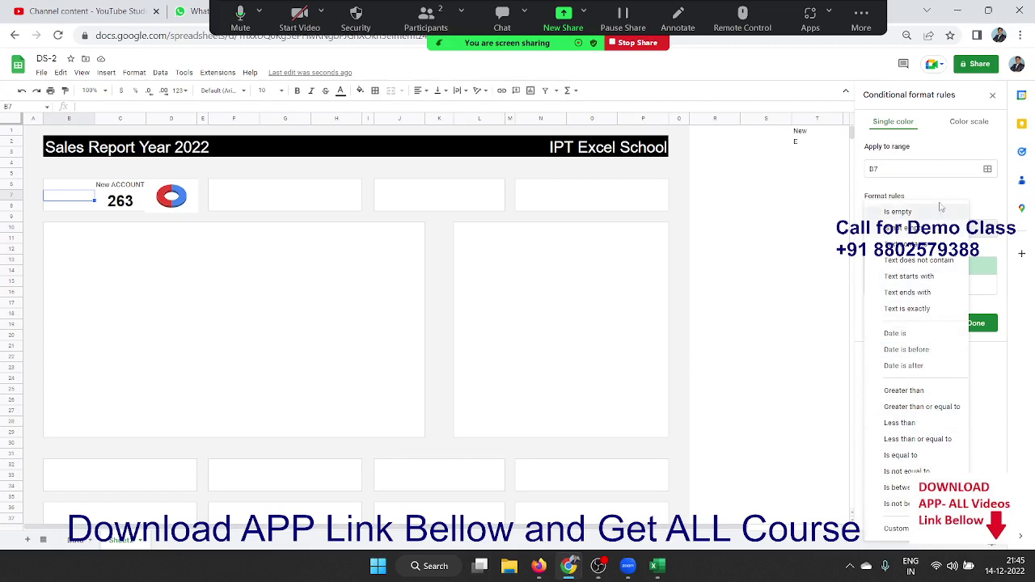
{"action": "left_click", "coordinate": [960, 122]}
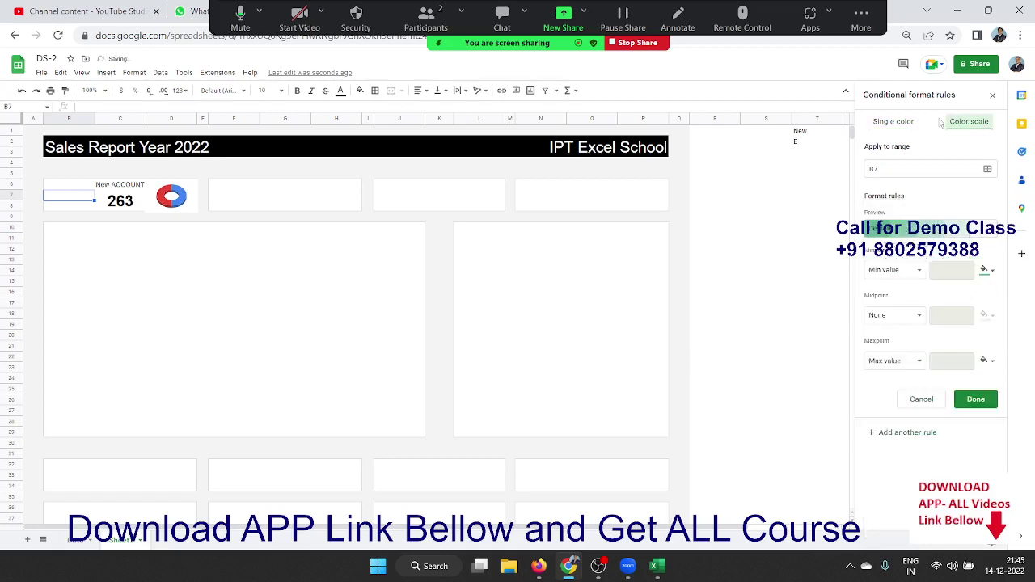
{"action": "left_click", "coordinate": [896, 122]}
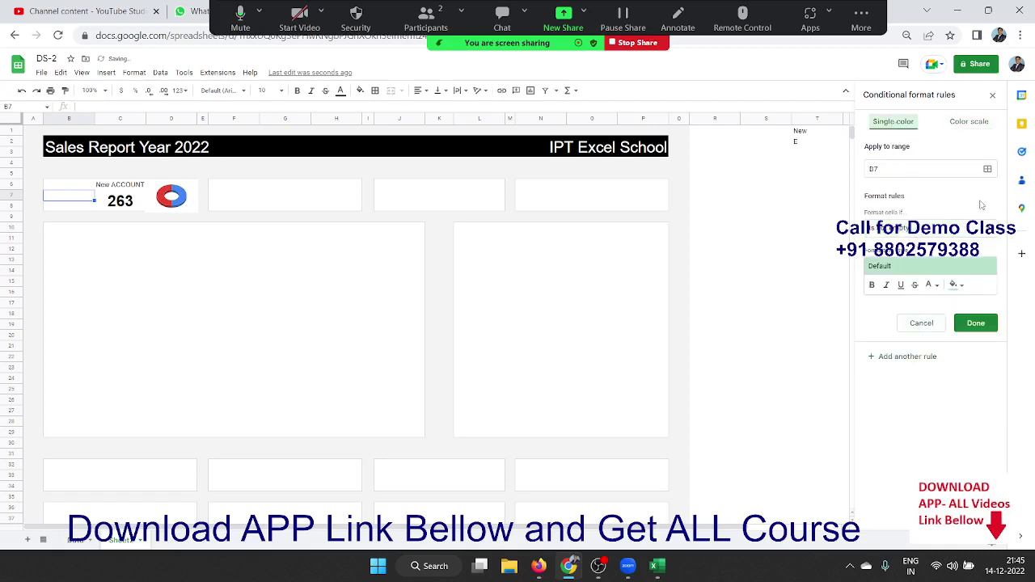
{"action": "left_click", "coordinate": [993, 95]}
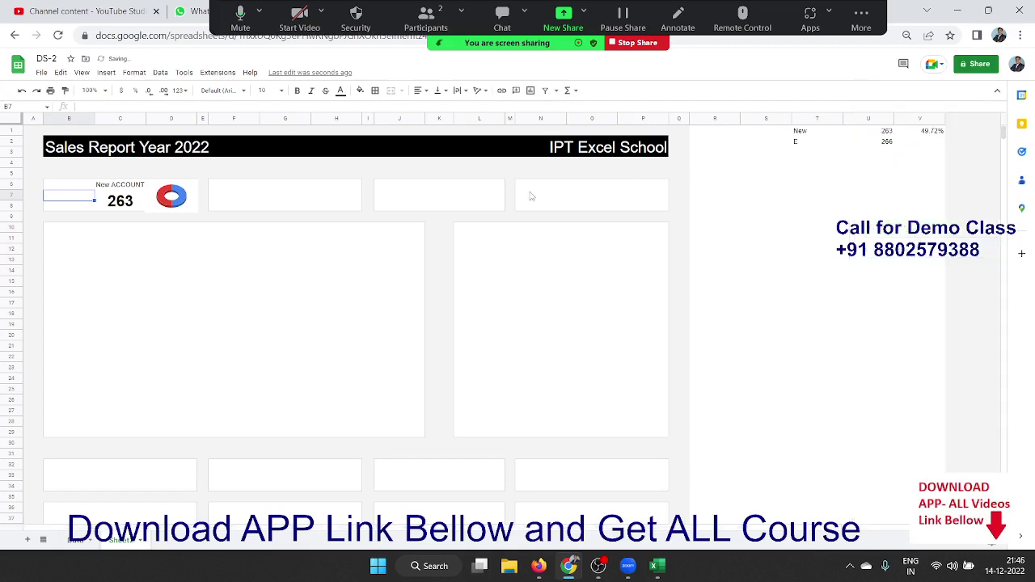
{"action": "left_click", "coordinate": [824, 198]}
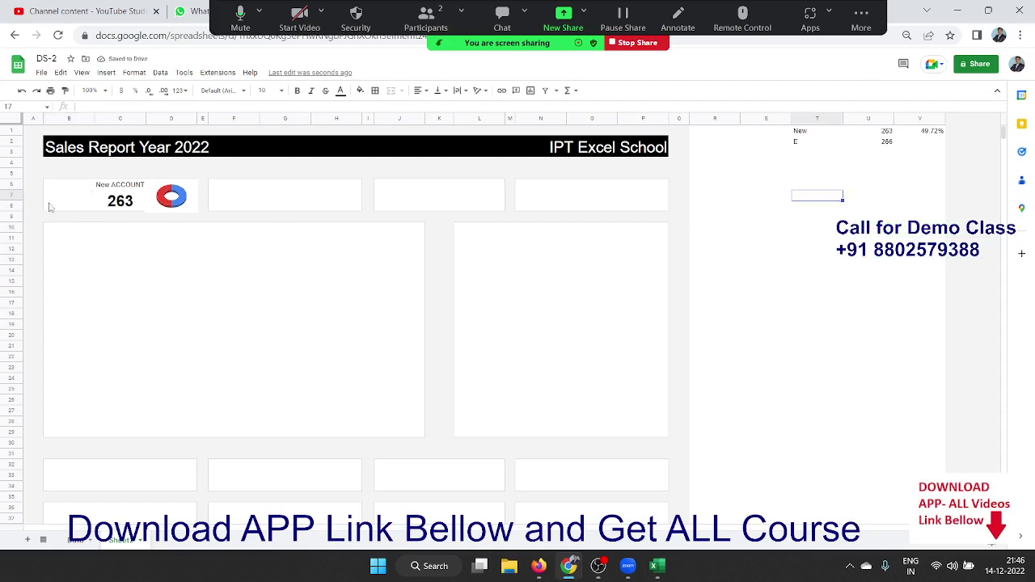
Step: Link cell B8 in the New ACCOUNT card to V1 so it shows 49.72%
{"action": "left_click", "coordinate": [79, 209]}
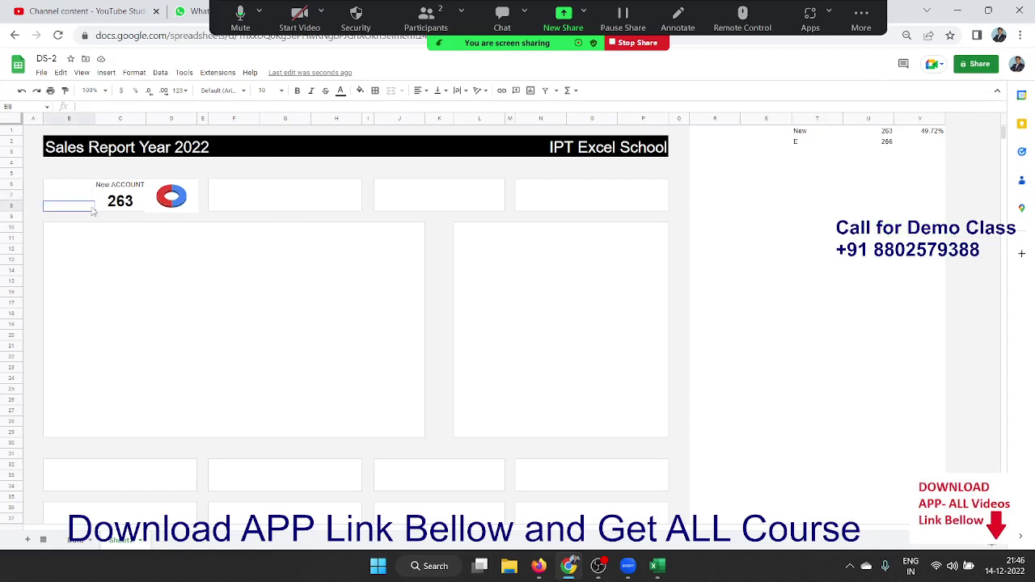
{"action": "type", "text": "="}
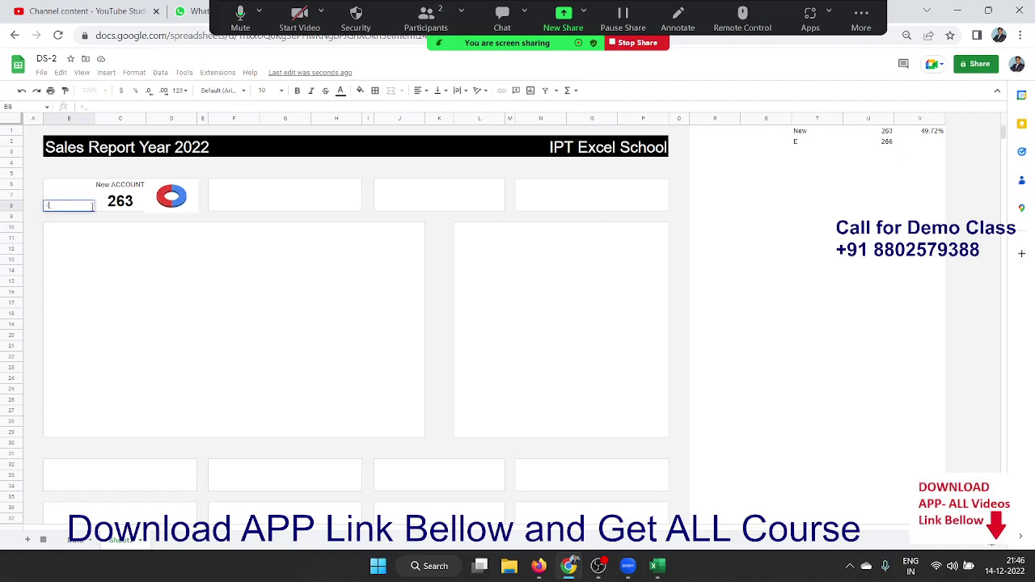
{"action": "left_click", "coordinate": [930, 131]}
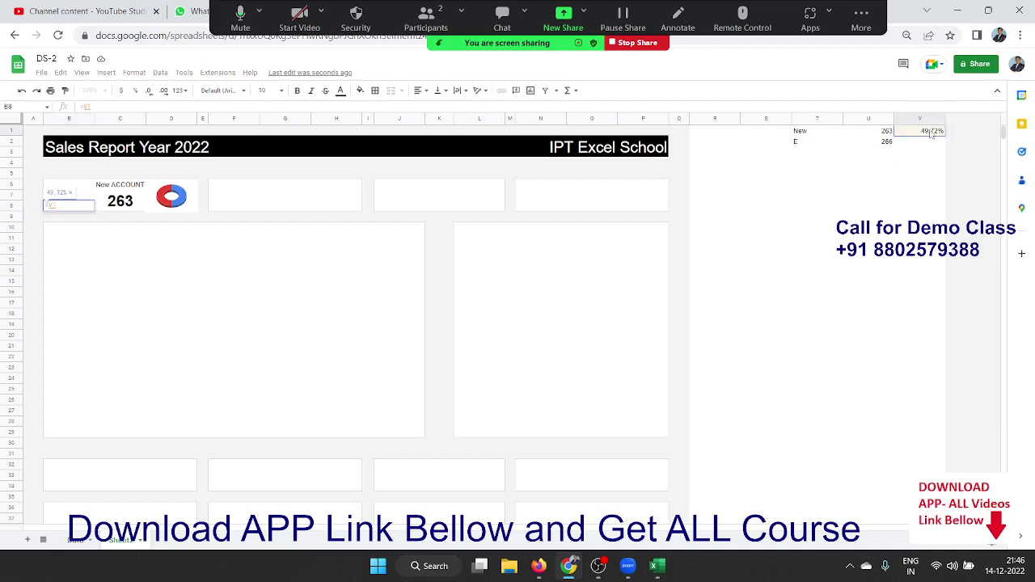
{"action": "key", "text": "Return"}
{"action": "key", "text": "Up"}
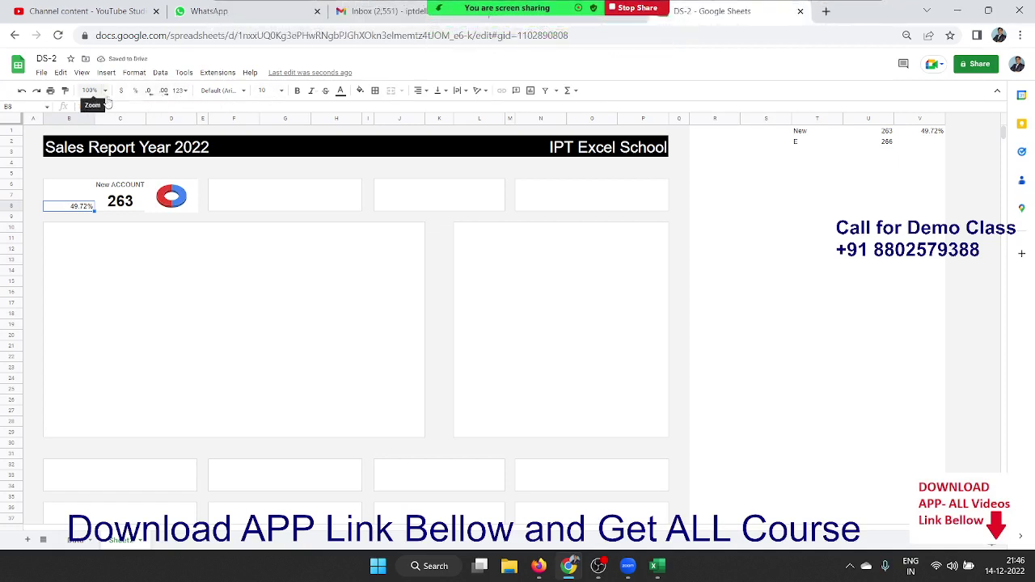
Step: Shrink the doughnut chart to fit beside the 263 figure
{"action": "left_click", "coordinate": [165, 208]}
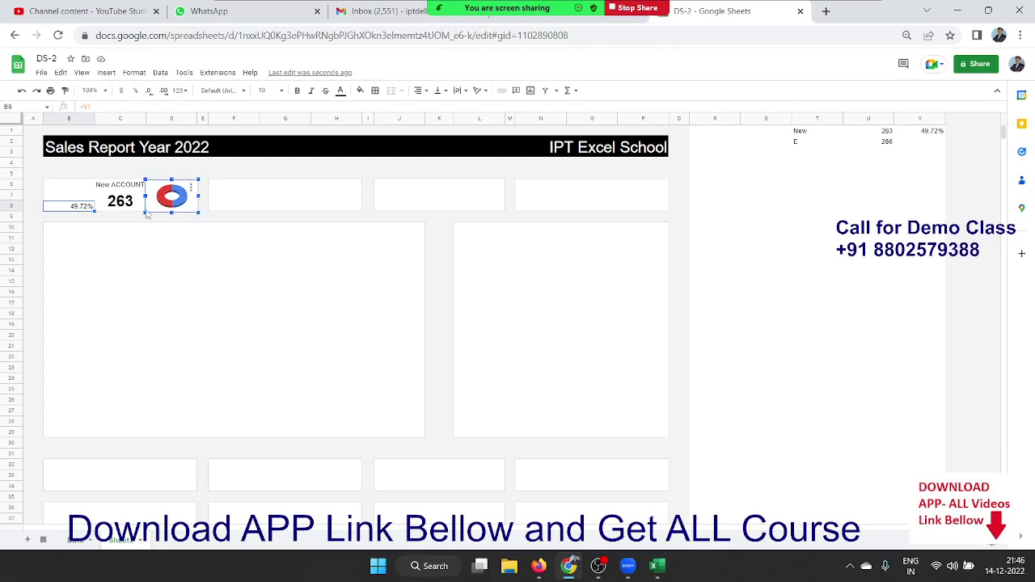
{"action": "left_click_drag", "start_coordinate": [146, 207], "coordinate": [151, 208]}
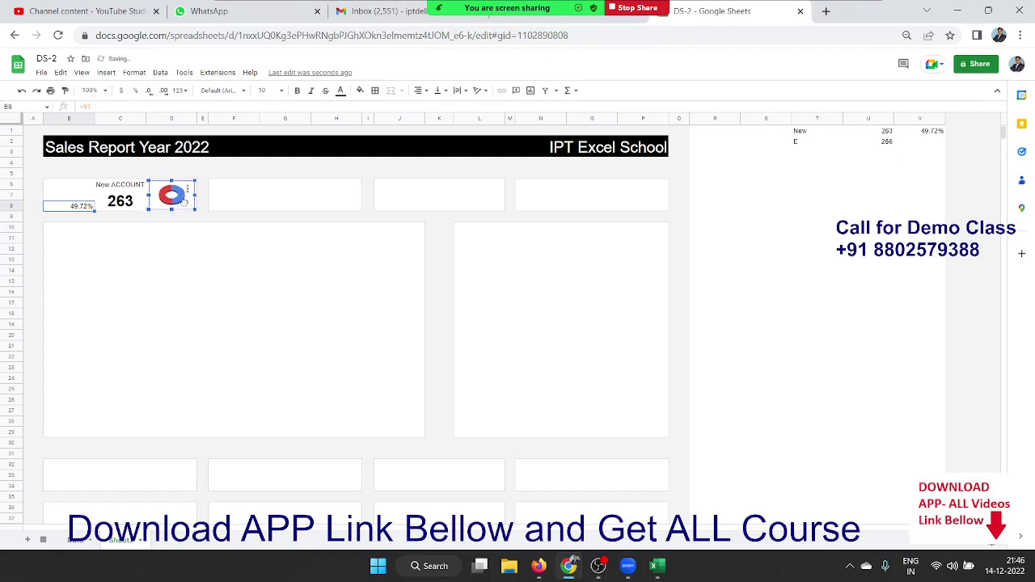
{"action": "left_click", "coordinate": [230, 216]}
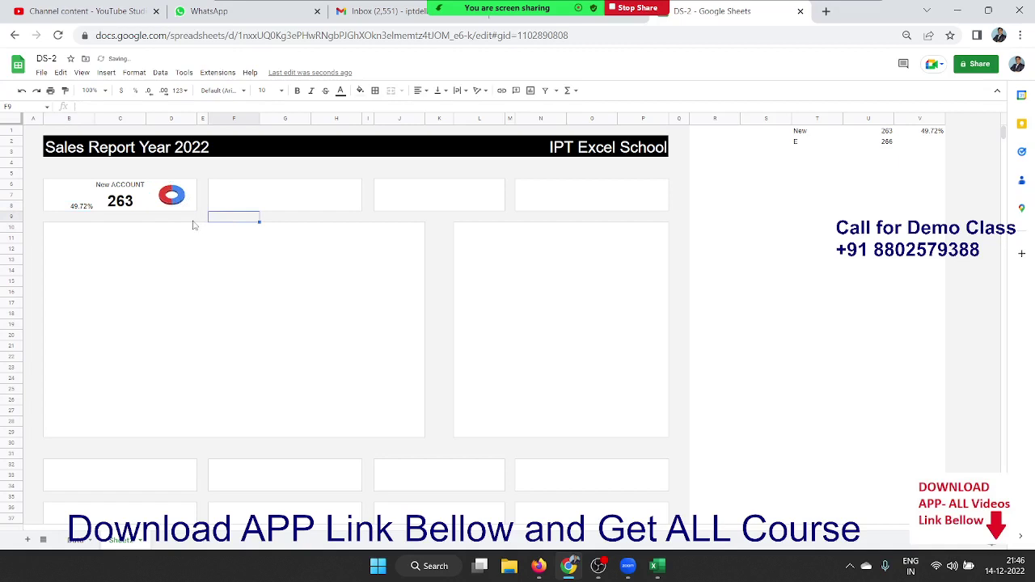
{"action": "left_click", "coordinate": [85, 207]}
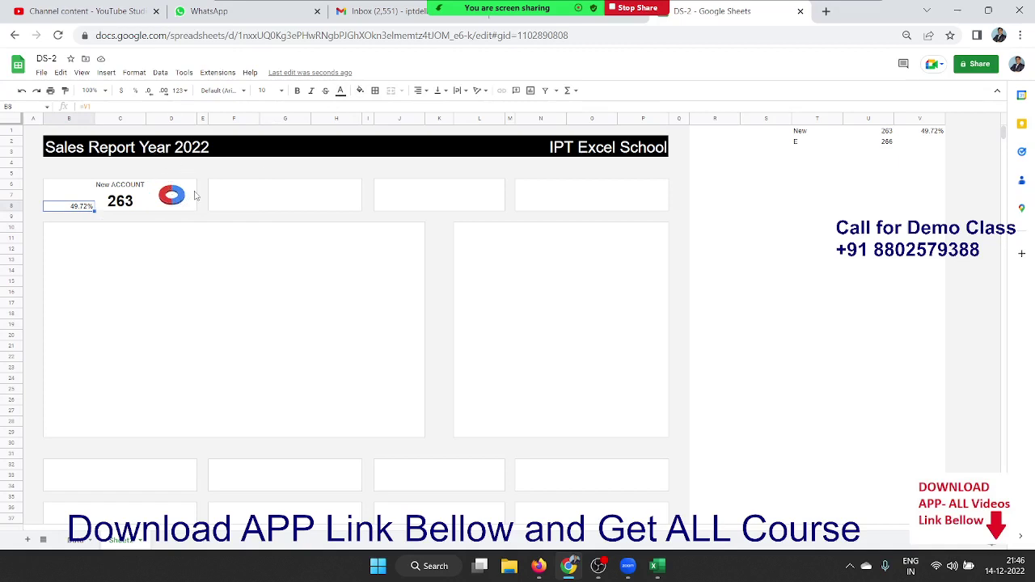
Step: Merge F6:H6 and enter the heading TOTAL Expence
{"action": "left_click", "coordinate": [223, 189]}
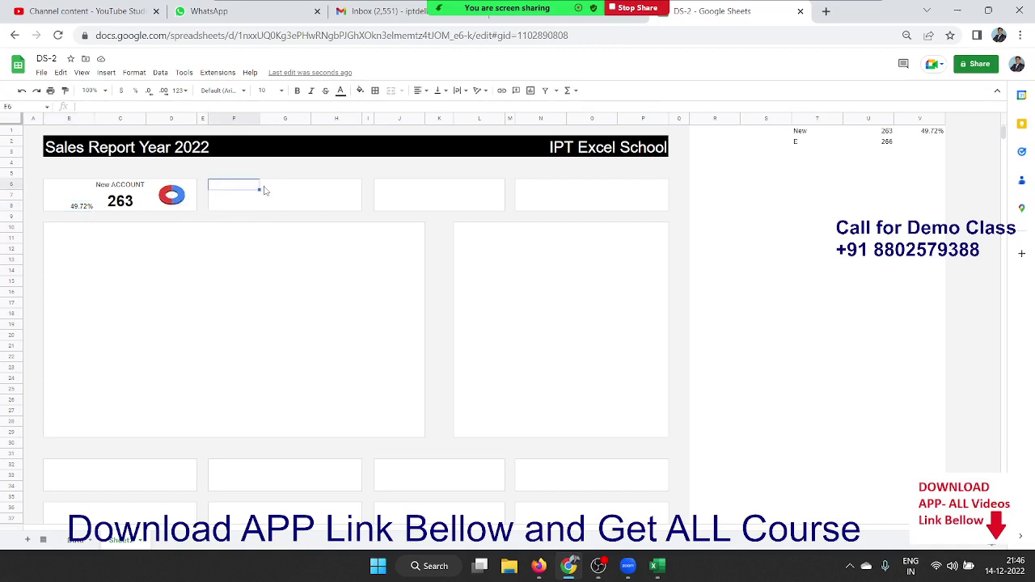
{"action": "key", "text": "shift+Right"}
{"action": "key", "text": "shift+Right"}
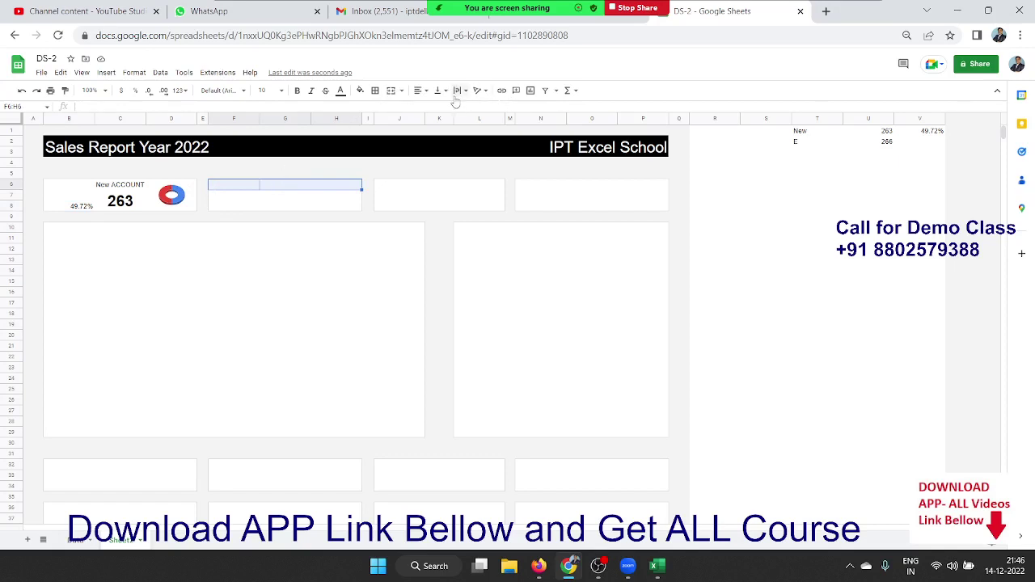
{"action": "left_click", "coordinate": [392, 91]}
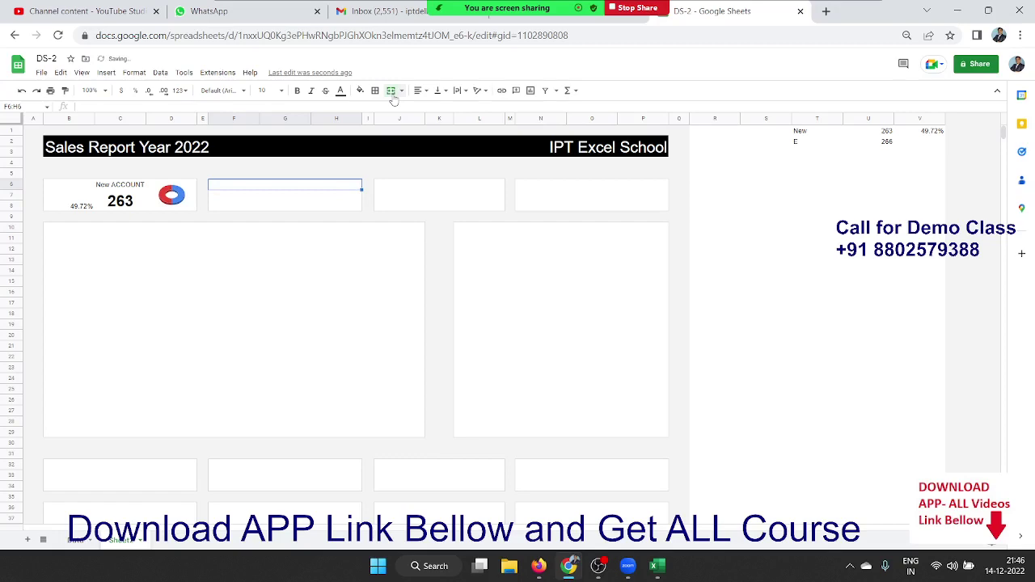
{"action": "key", "text": "alt+Tab"}
{"action": "key", "text": "alt+Tab"}
{"action": "type", "text": "T"}
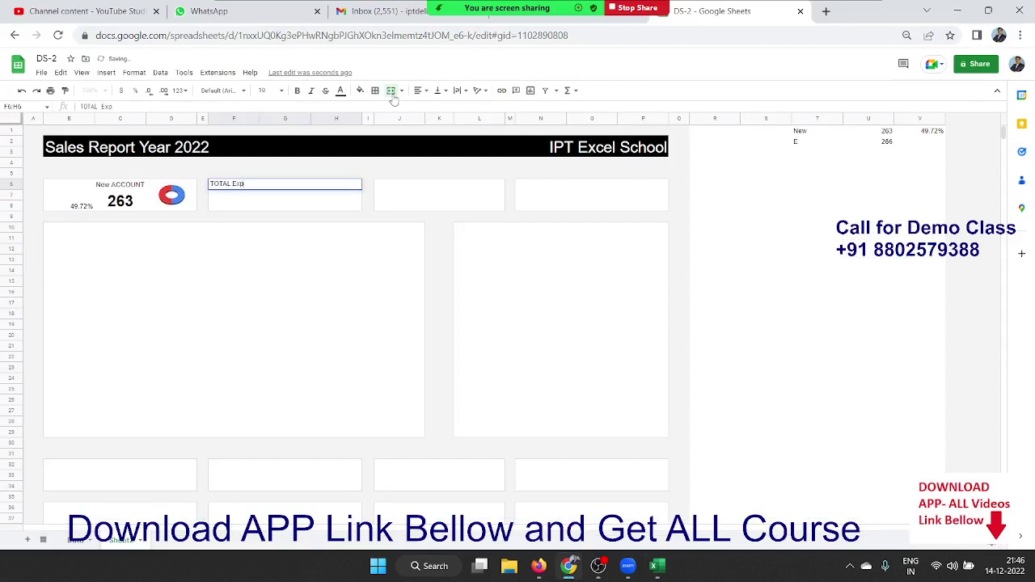
{"action": "key", "text": "Return"}
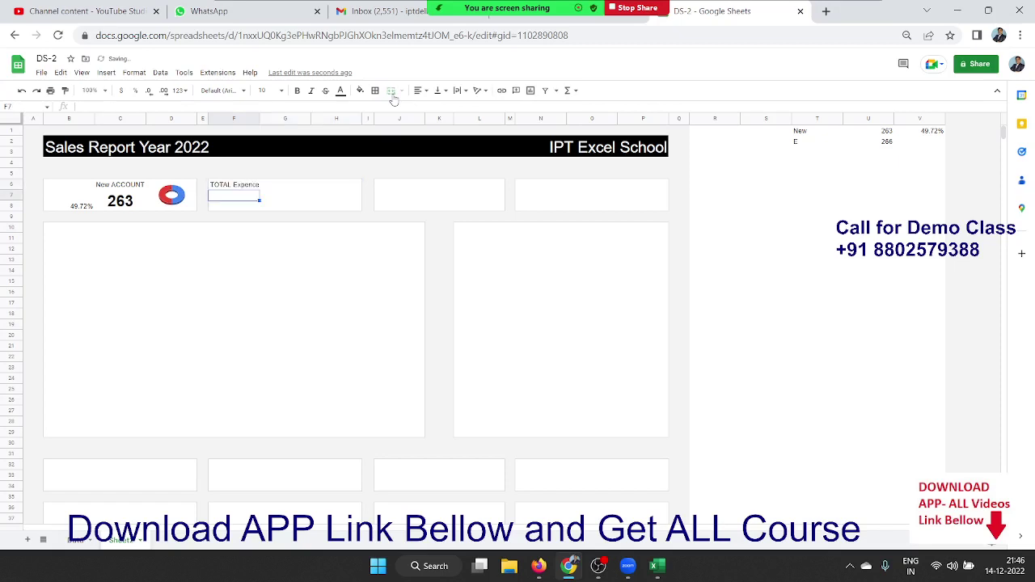
Step: Make the TOTAL Expence heading bold at 14 pt and bold the New ACCOUNT label
{"action": "left_click", "coordinate": [180, 90]}
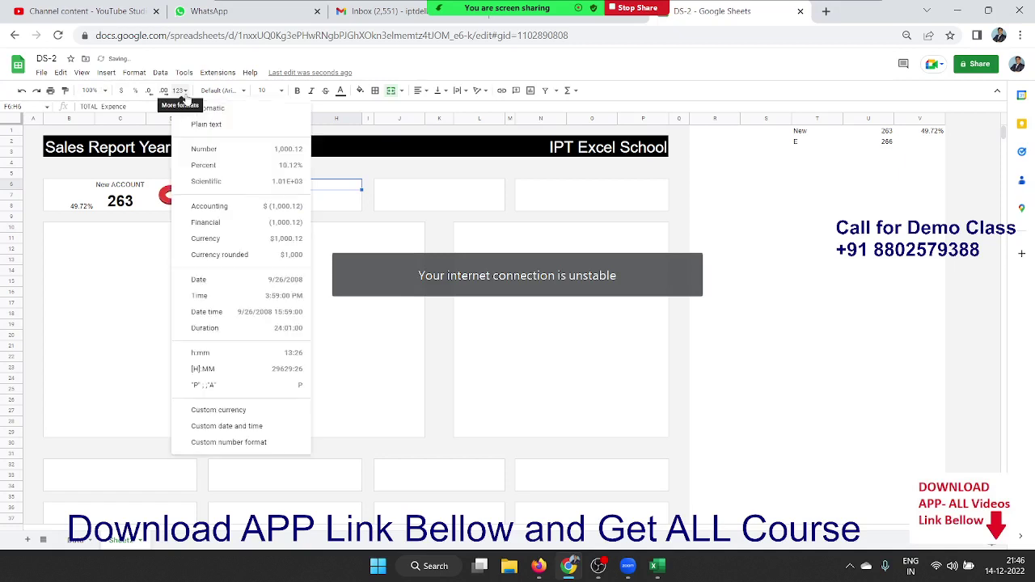
{"action": "left_click", "coordinate": [179, 90]}
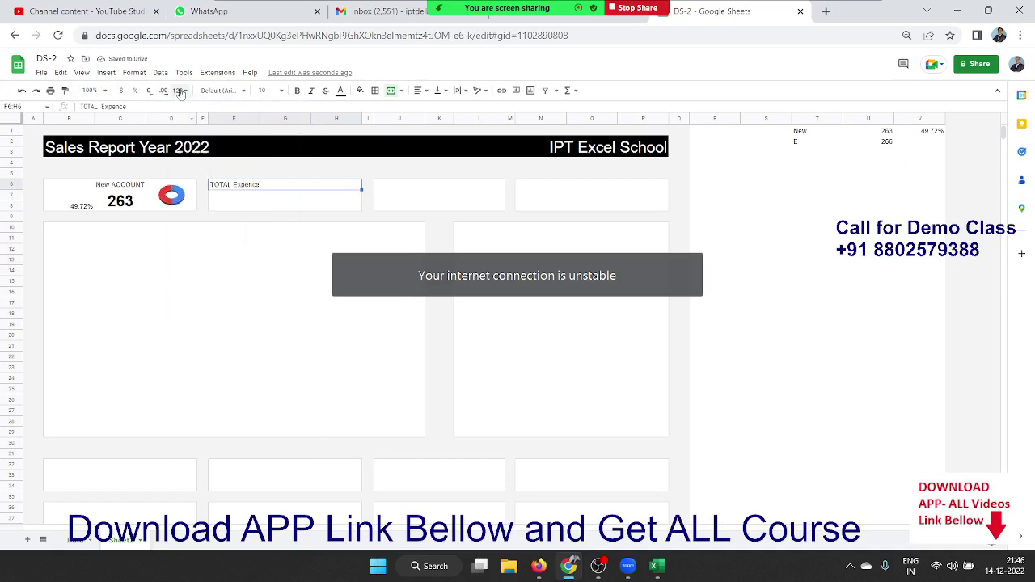
{"action": "left_click", "coordinate": [280, 91]}
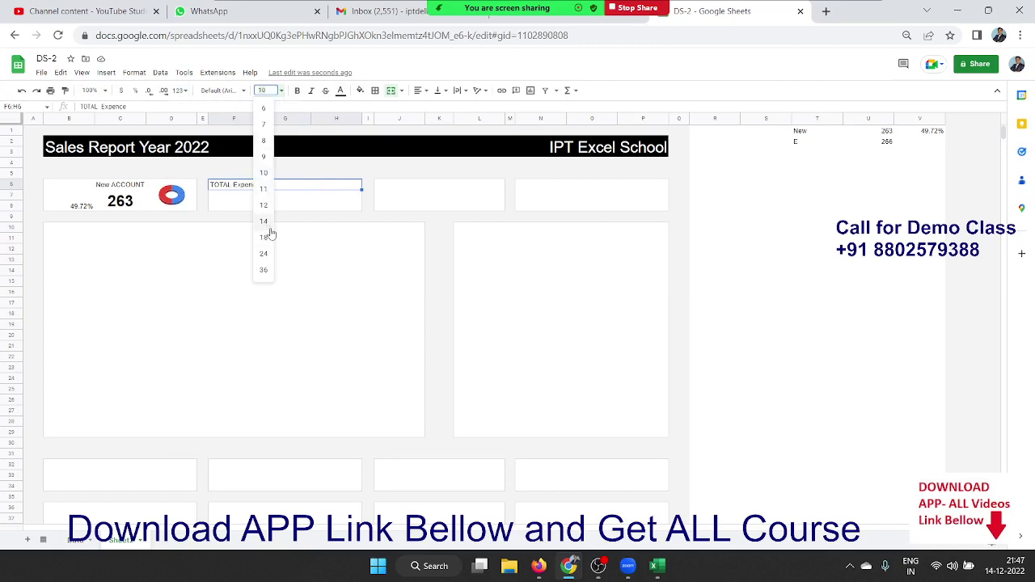
{"action": "left_click", "coordinate": [265, 237]}
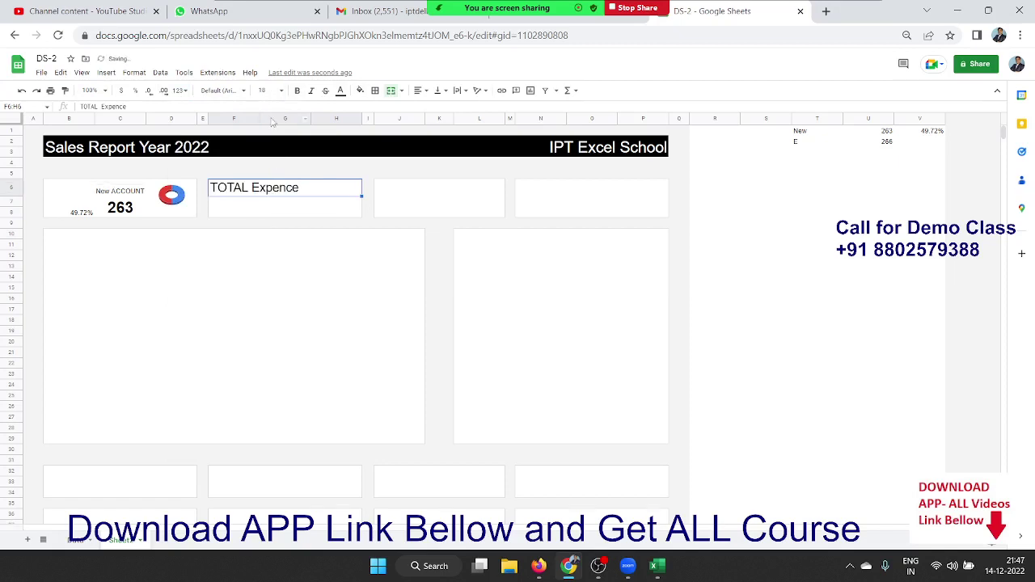
{"action": "key", "text": "ctrl+b"}
{"action": "left_click", "coordinate": [135, 191]}
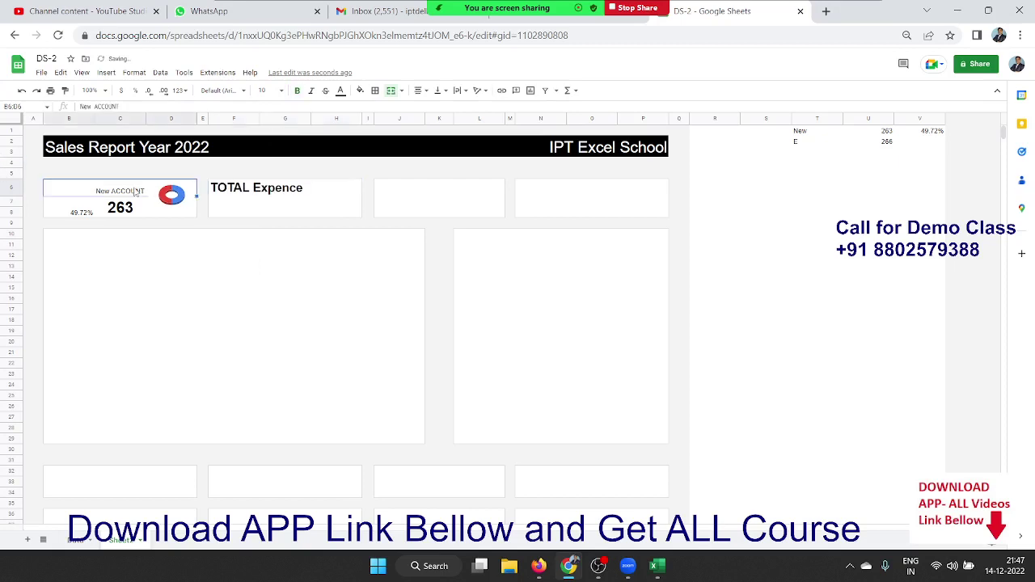
{"action": "key", "text": "ctrl+b"}
{"action": "left_click", "coordinate": [242, 200]}
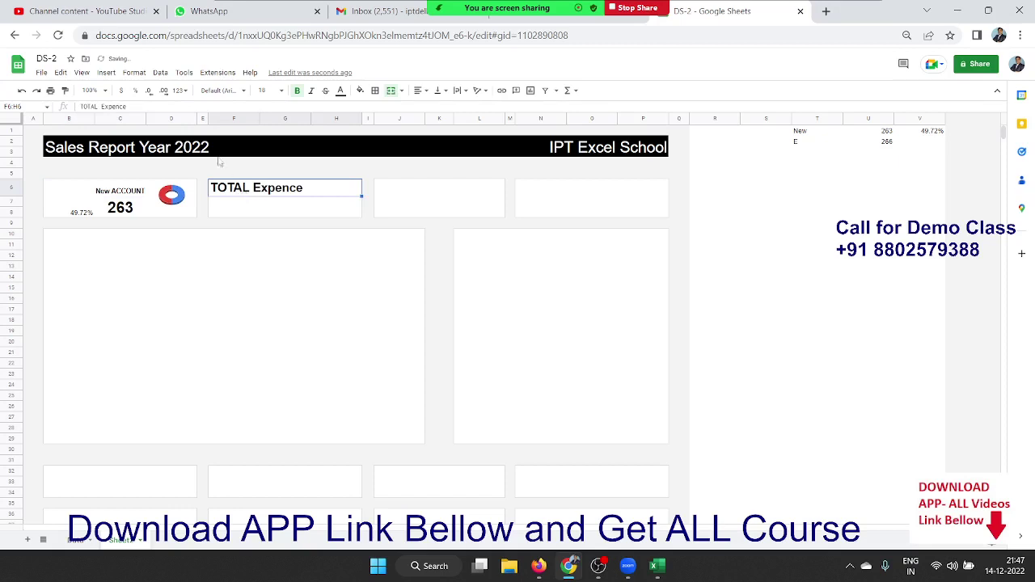
{"action": "left_click", "coordinate": [263, 90]}
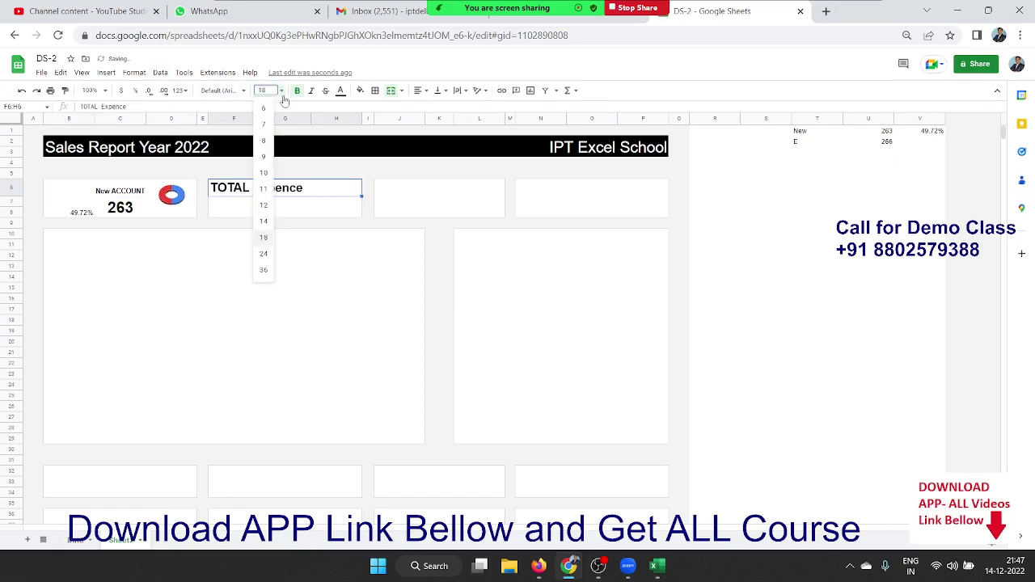
{"action": "left_click", "coordinate": [264, 222]}
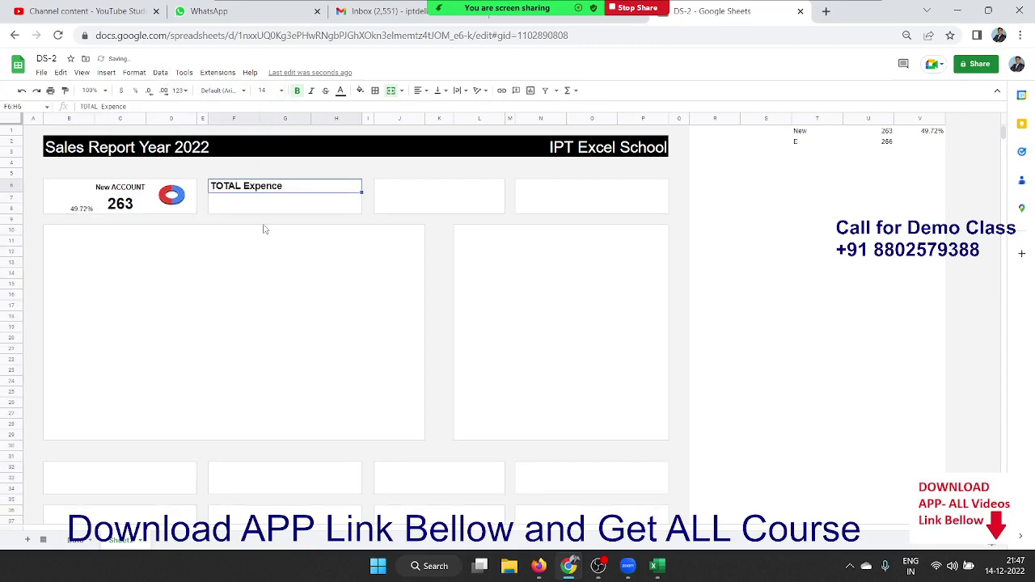
Step: Centre the TOTAL Expence heading and merge G7:G8 for the card's value
{"action": "left_click", "coordinate": [265, 209]}
{"action": "left_click", "coordinate": [255, 202]}
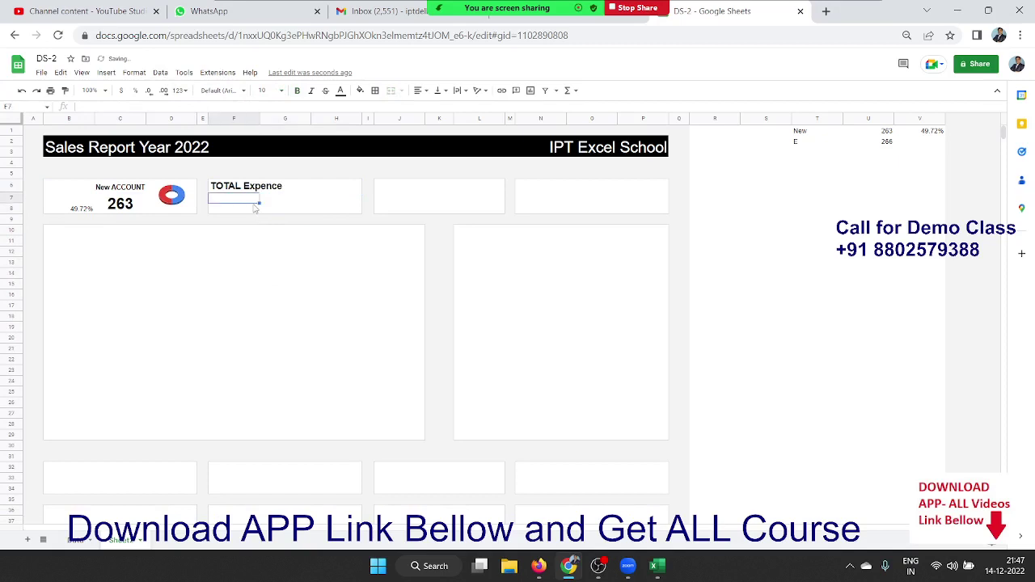
{"action": "key", "text": "Up"}
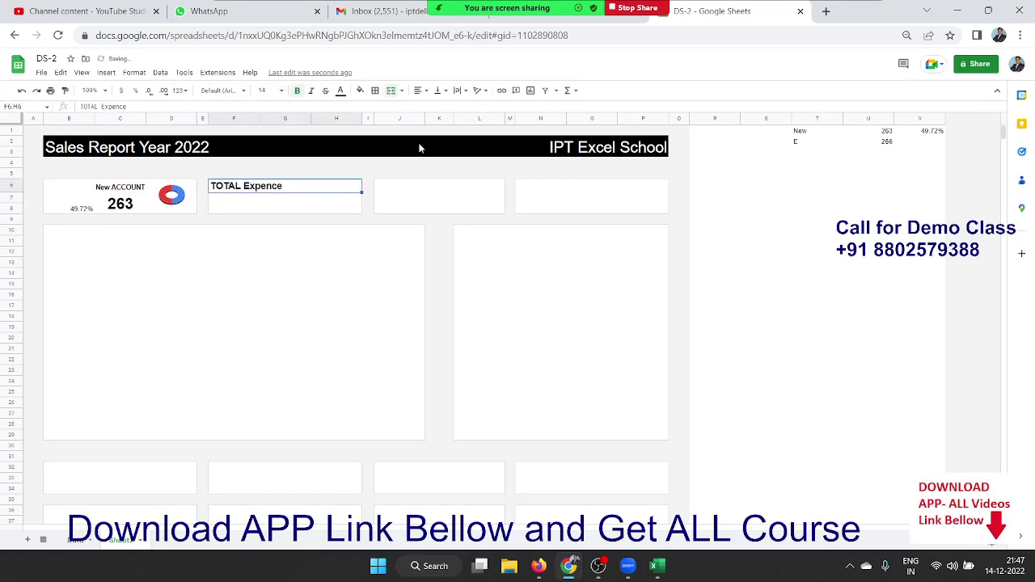
{"action": "left_click", "coordinate": [419, 90]}
{"action": "left_click", "coordinate": [430, 107]}
{"action": "left_click", "coordinate": [292, 205]}
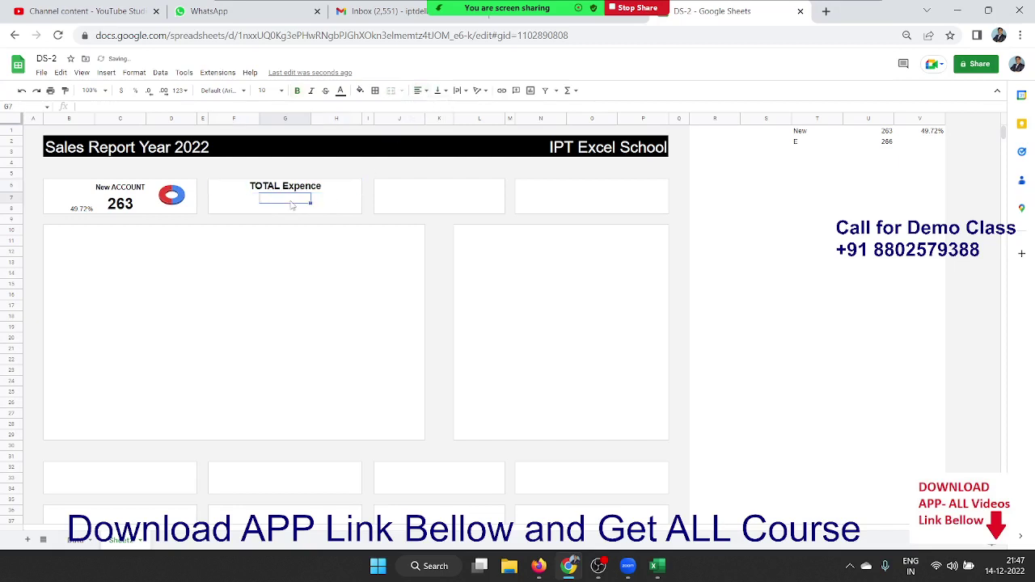
{"action": "left_click_drag", "start_coordinate": [291, 203], "coordinate": [292, 206]}
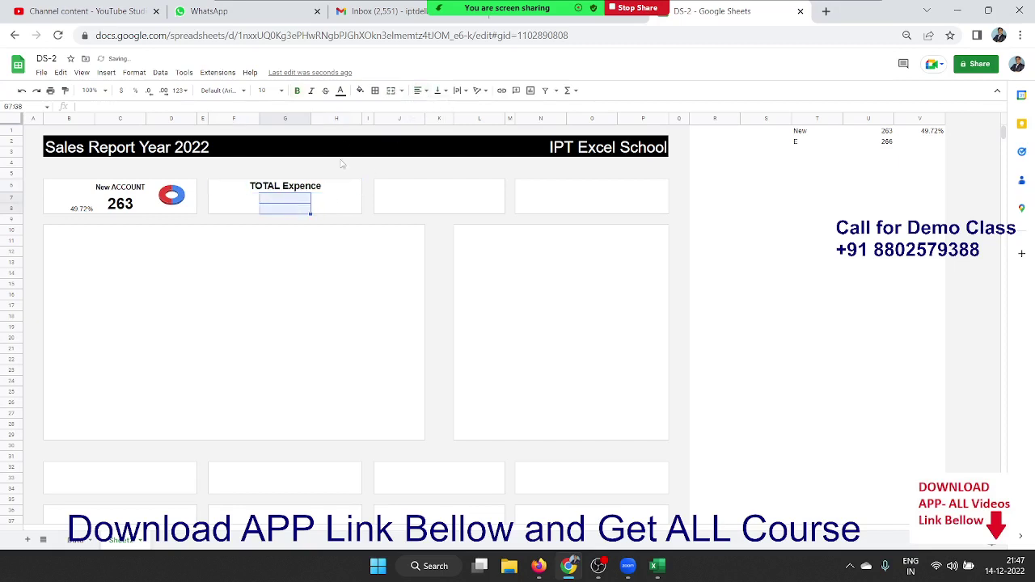
{"action": "left_click", "coordinate": [392, 91]}
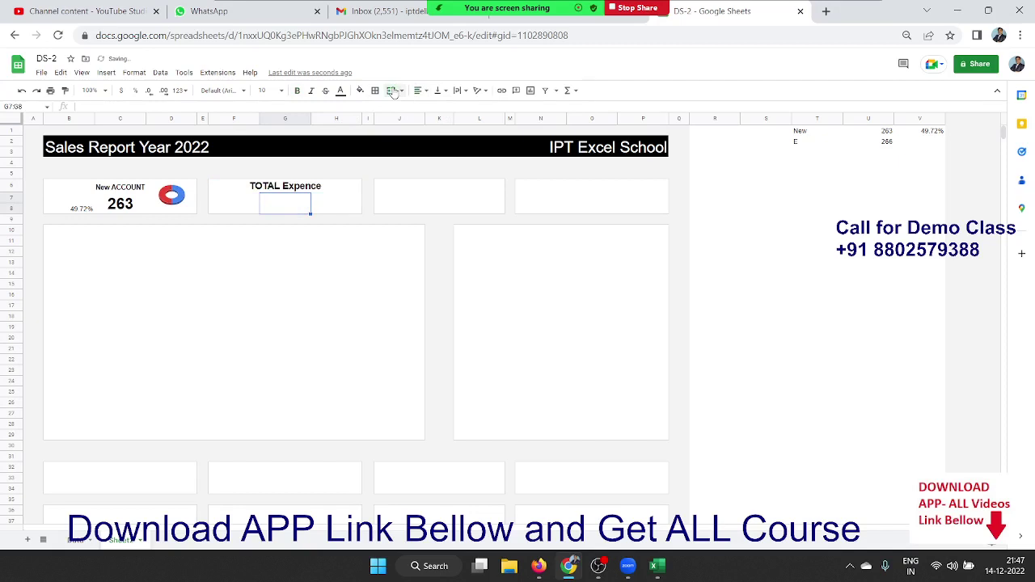
Step: Enter =SUM(Data!D:D) in the TOTAL Expence value cell, giving 264760
{"action": "type", "text": "=S"}
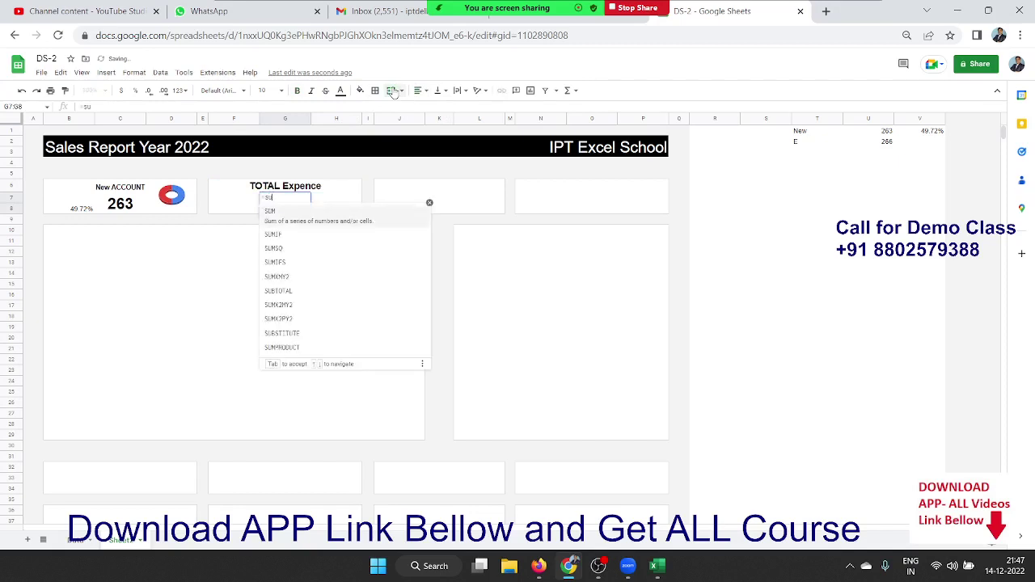
{"action": "type", "text": "UM("}
{"action": "key", "text": "BackSpace"}
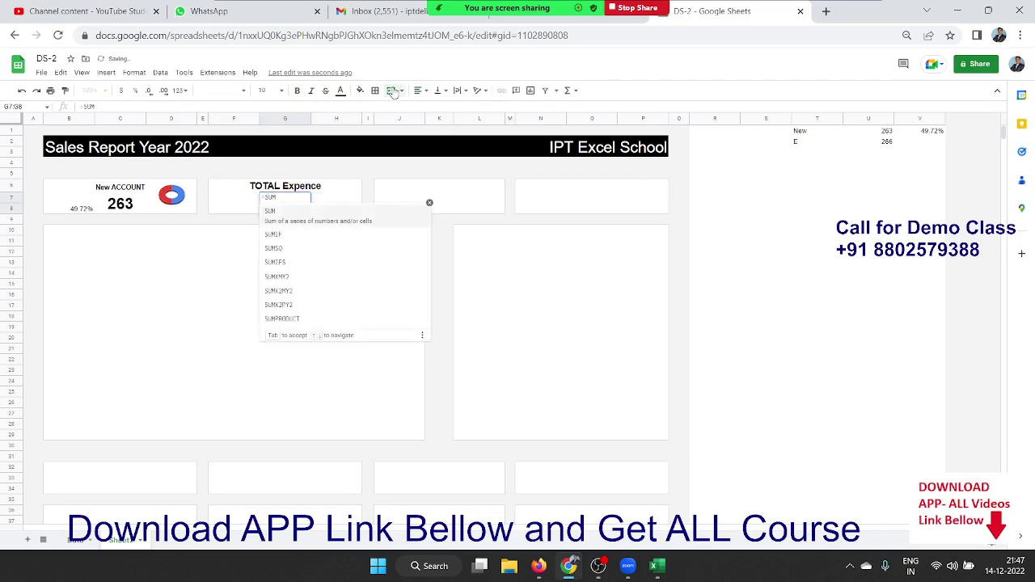
{"action": "type", "text": "IF"}
{"action": "key", "text": "Tab"}
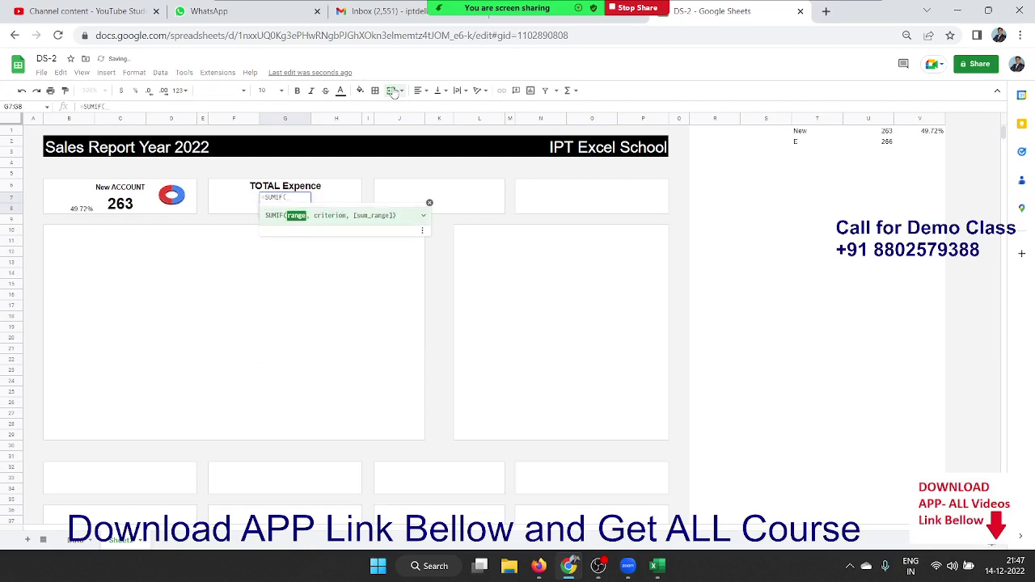
{"action": "key", "text": "BackSpace"}
{"action": "key", "text": "BackSpace"}
{"action": "key", "text": "BackSpace"}
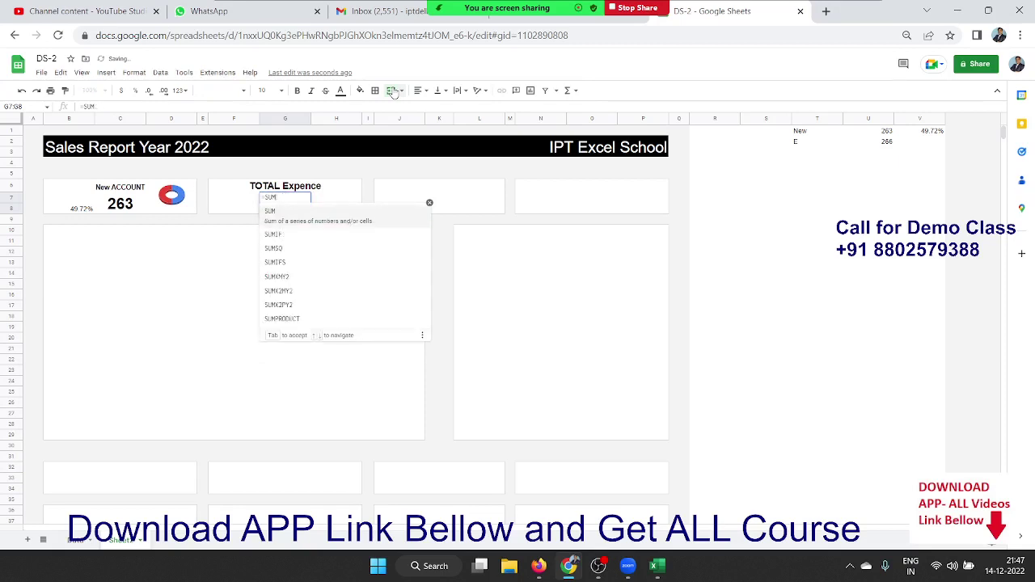
{"action": "key", "text": "Tab"}
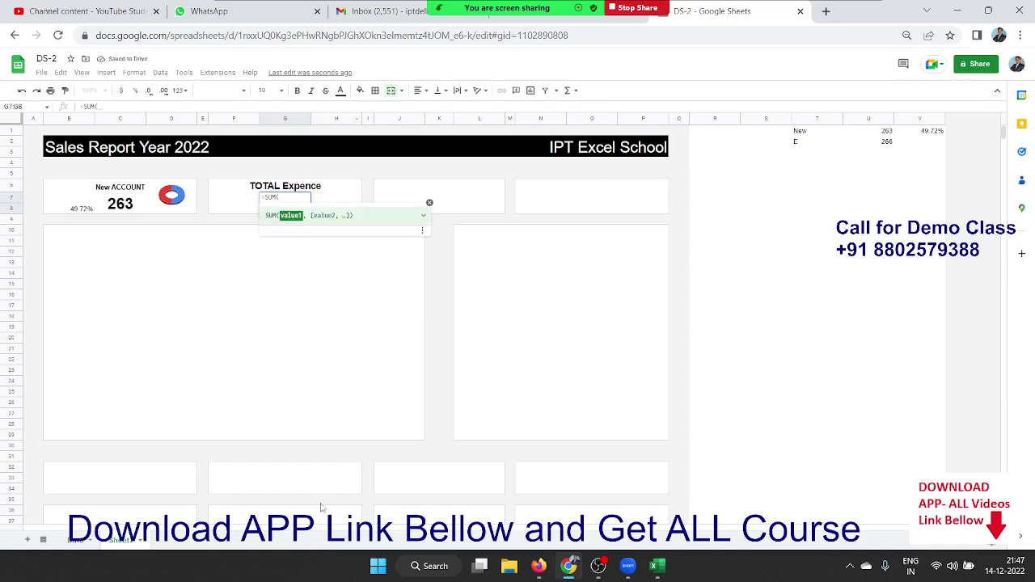
{"action": "left_click", "coordinate": [74, 541]}
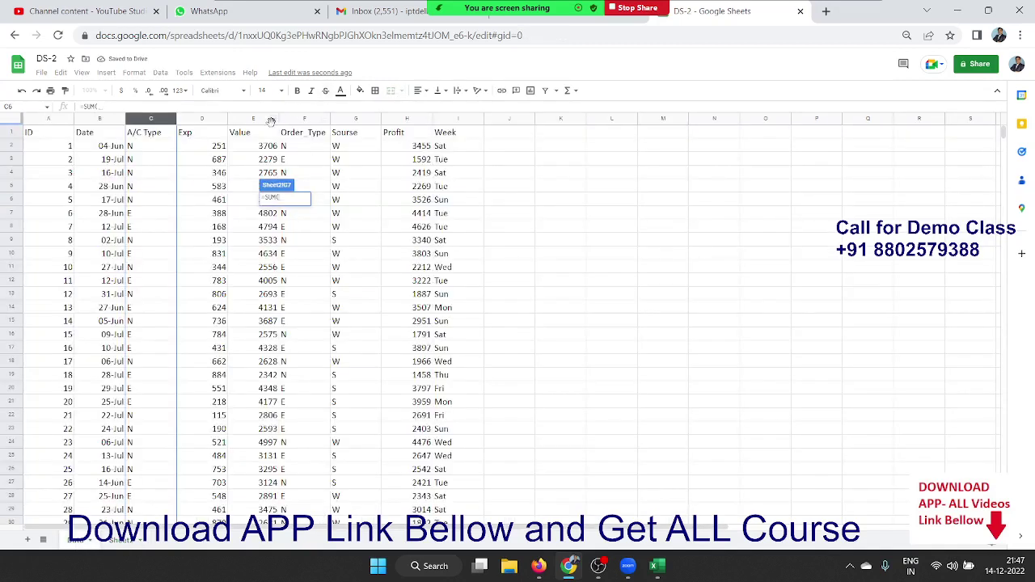
{"action": "left_click", "coordinate": [203, 119]}
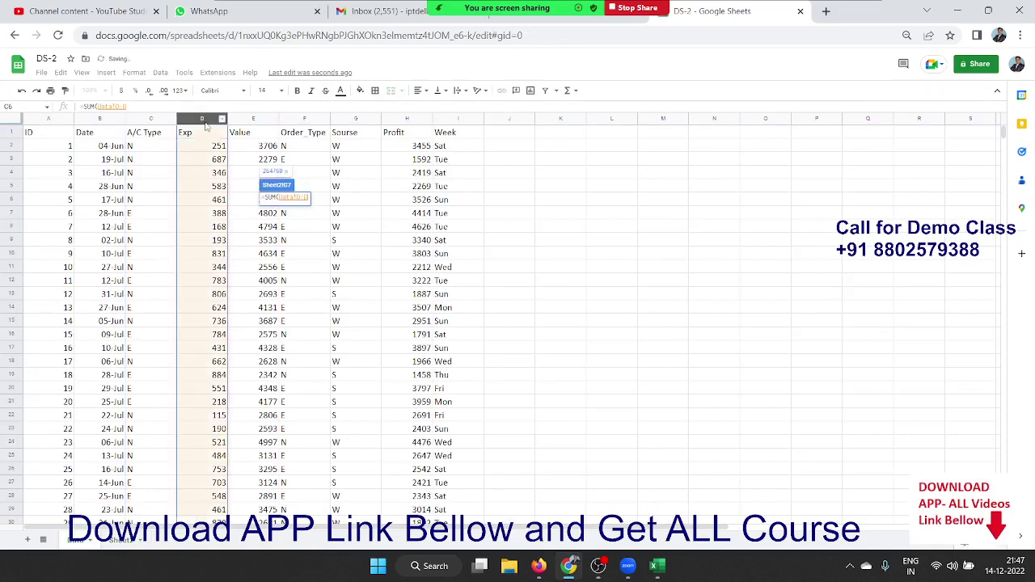
{"action": "key", "text": "Return"}
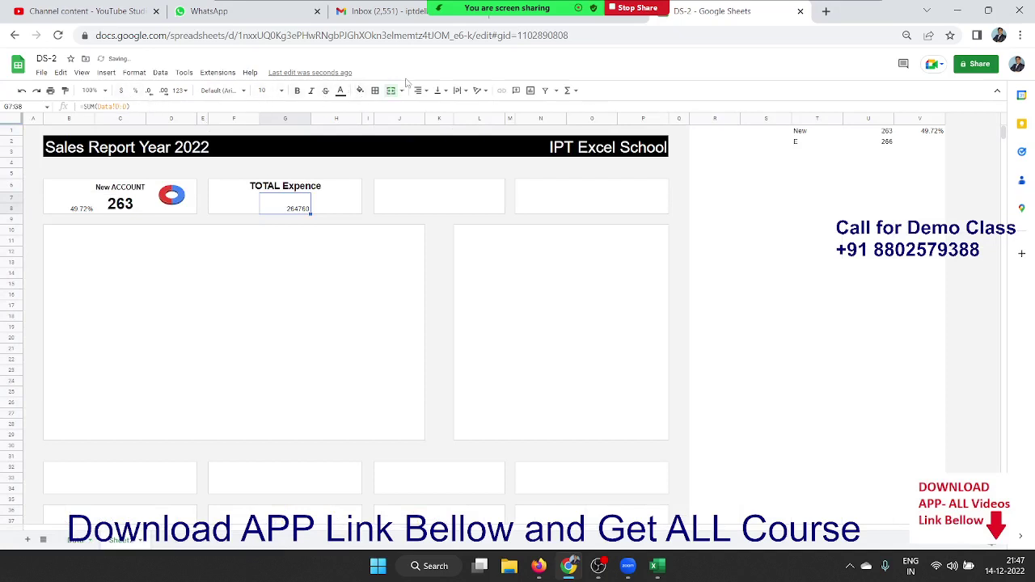
Step: Set the 264760 total to 14 pt and centre it in the card
{"action": "left_click", "coordinate": [275, 90]}
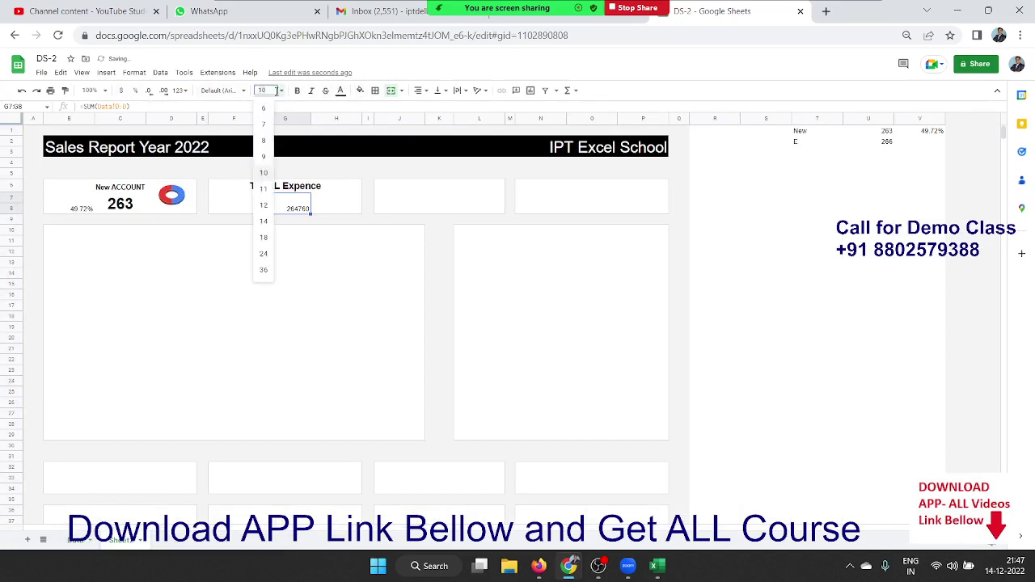
{"action": "left_click", "coordinate": [268, 220]}
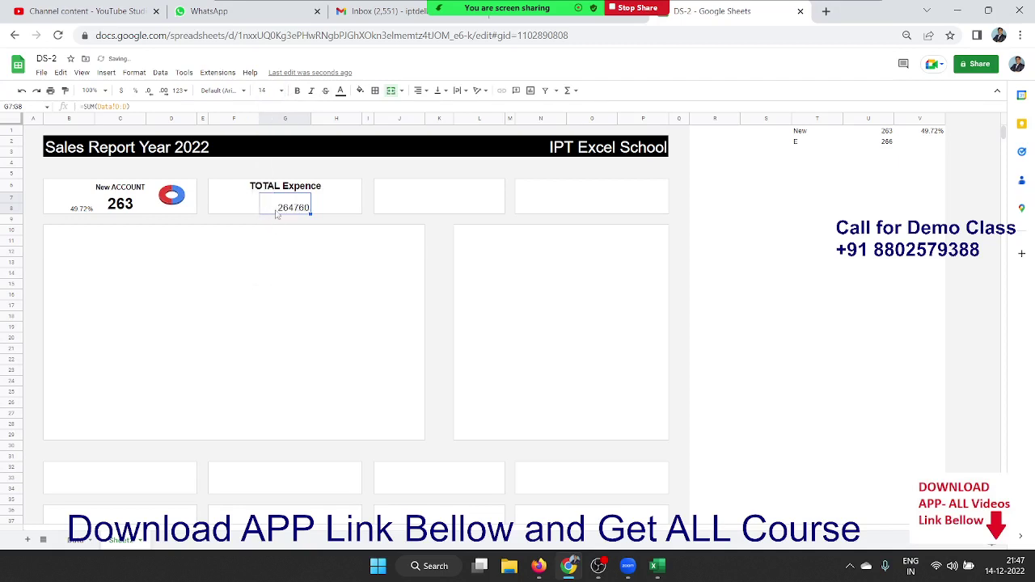
{"action": "left_click", "coordinate": [418, 90]}
{"action": "left_click", "coordinate": [430, 106]}
{"action": "left_click", "coordinate": [344, 210]}
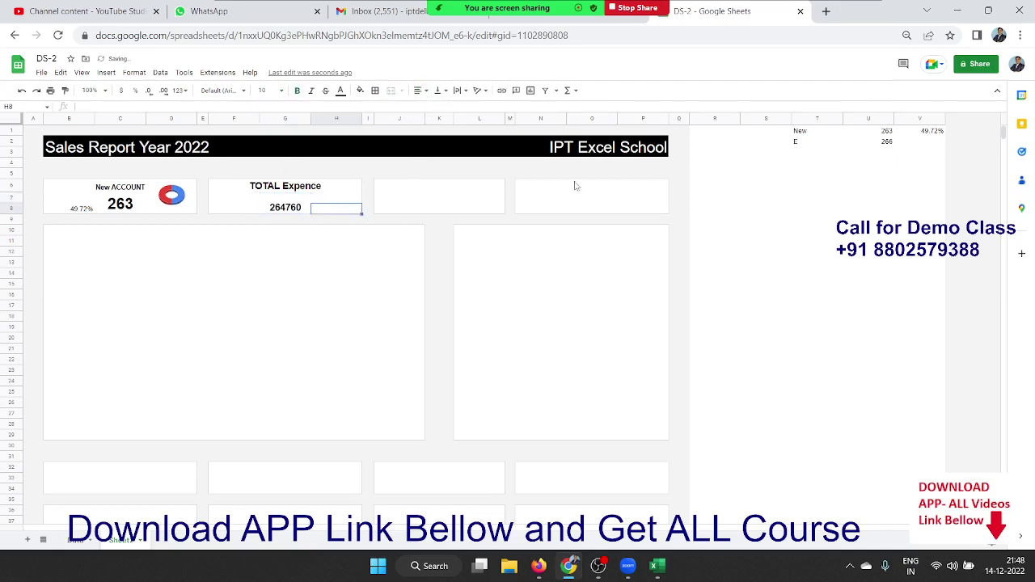
{"action": "left_click", "coordinate": [298, 207]}
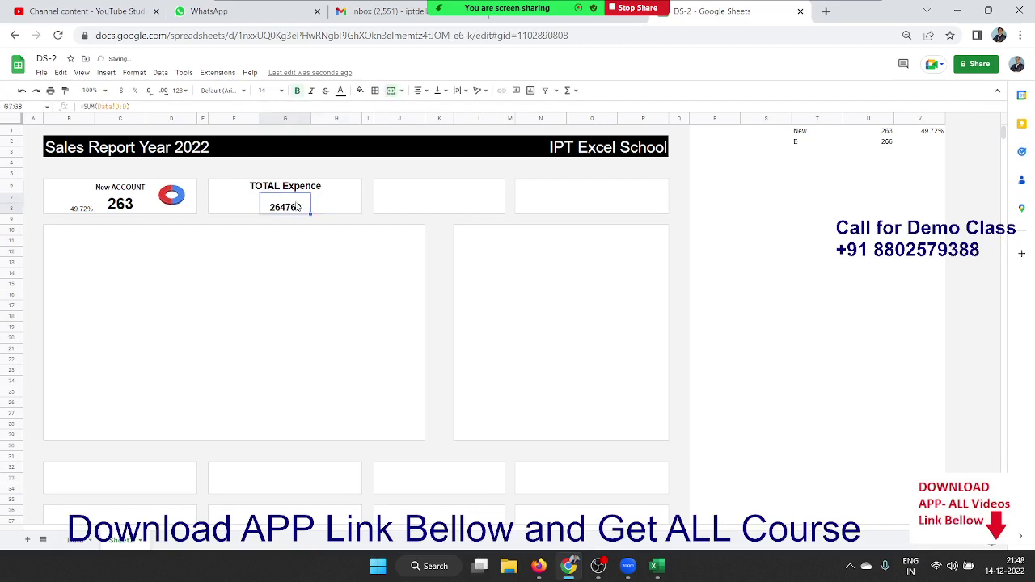
{"action": "key", "text": "alt+Tab"}
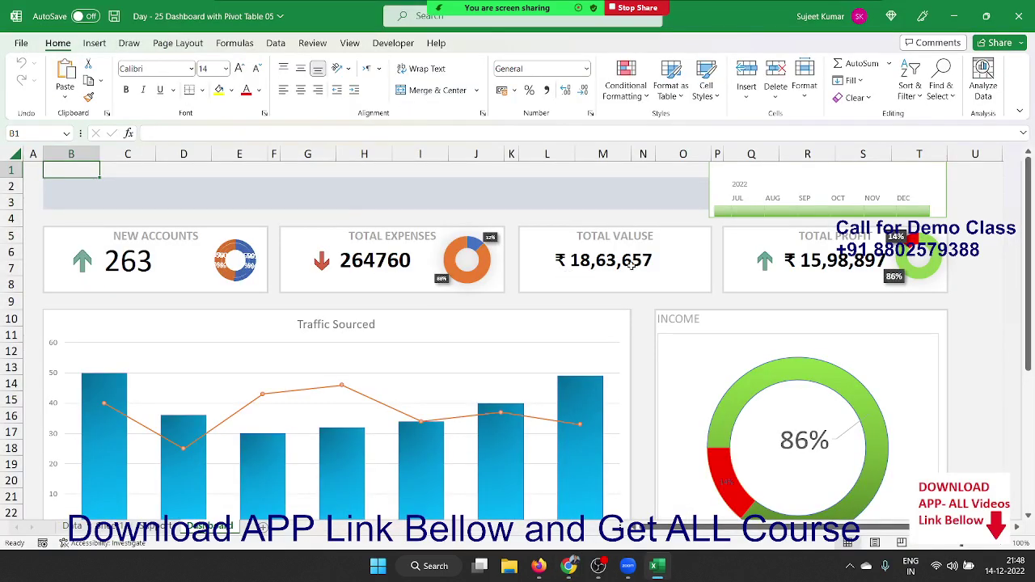
Step: Enter the heading 'Toal Value' across J6:L6 of the third KPI card
{"action": "key", "text": "alt+Tab"}
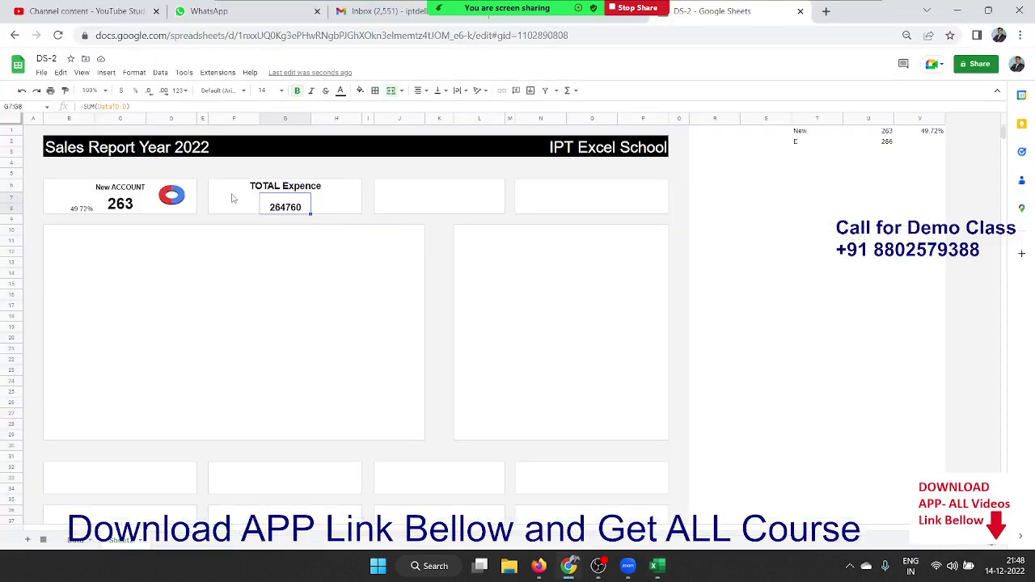
{"action": "left_click", "coordinate": [232, 192]}
{"action": "left_click", "coordinate": [394, 201]}
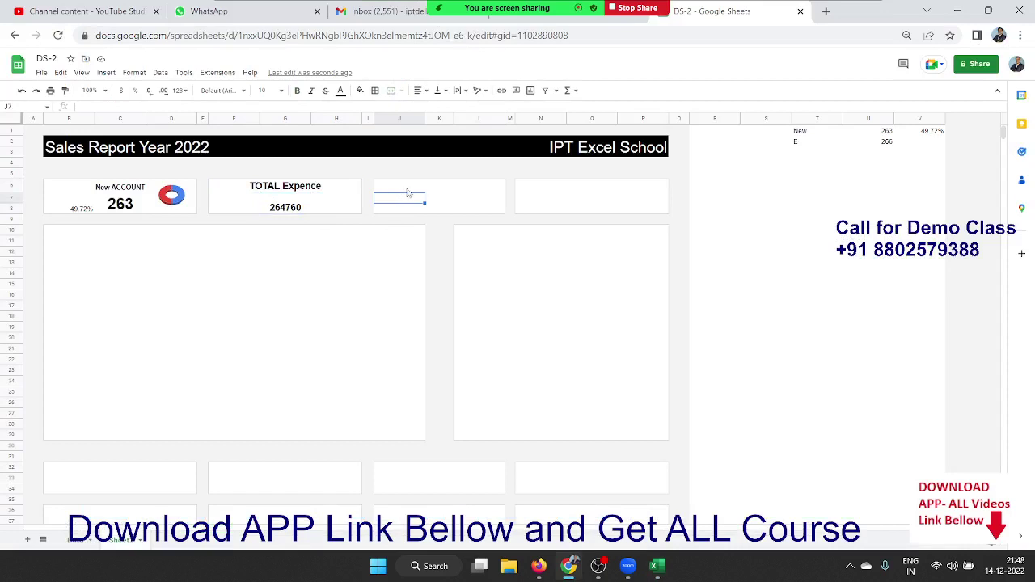
{"action": "left_click", "coordinate": [408, 190]}
{"action": "left_click_drag", "start_coordinate": [408, 190], "coordinate": [473, 192]}
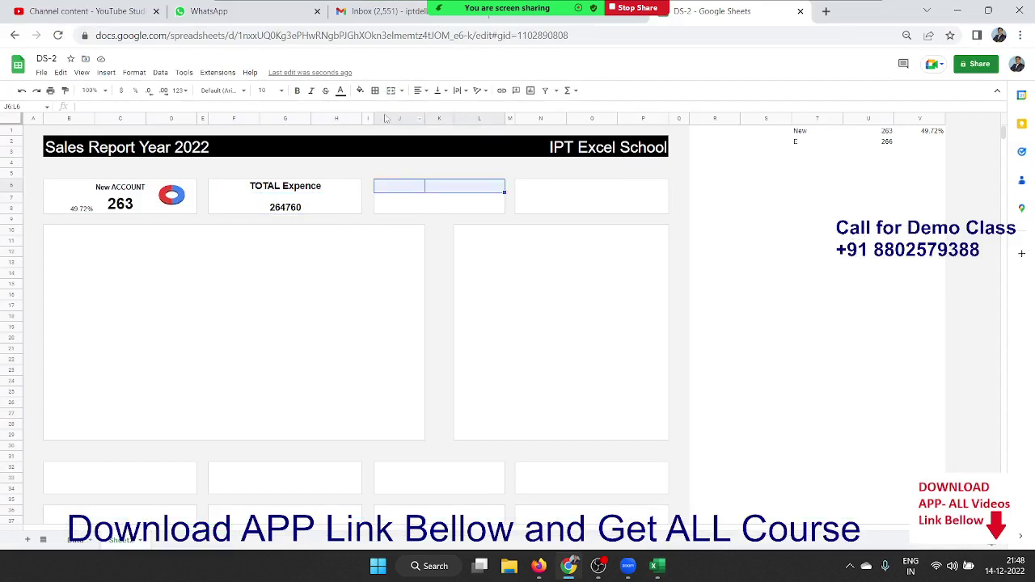
{"action": "key", "text": "alt+Tab"}
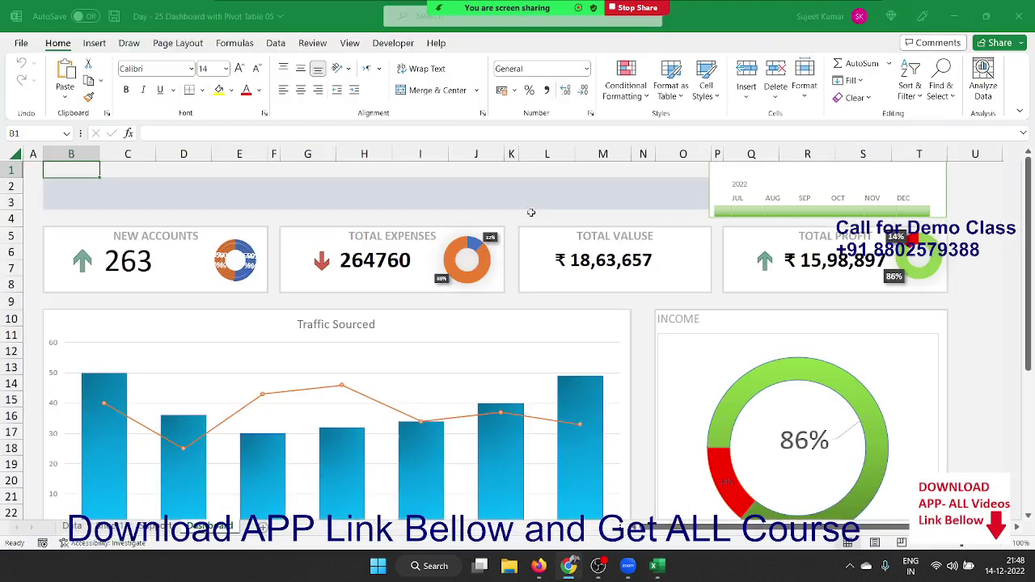
{"action": "key", "text": "alt+Tab"}
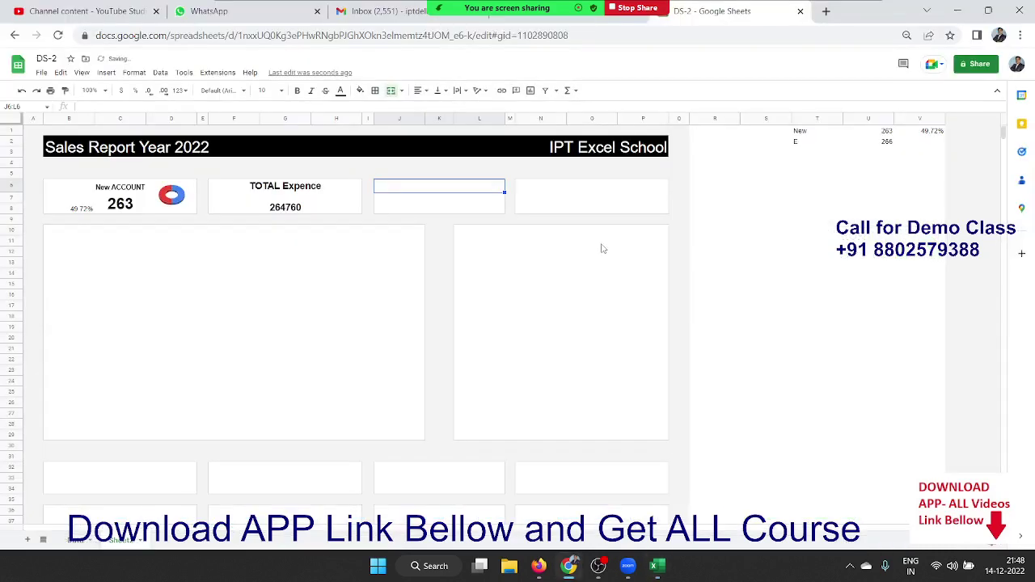
{"action": "type", "text": "Tota"}
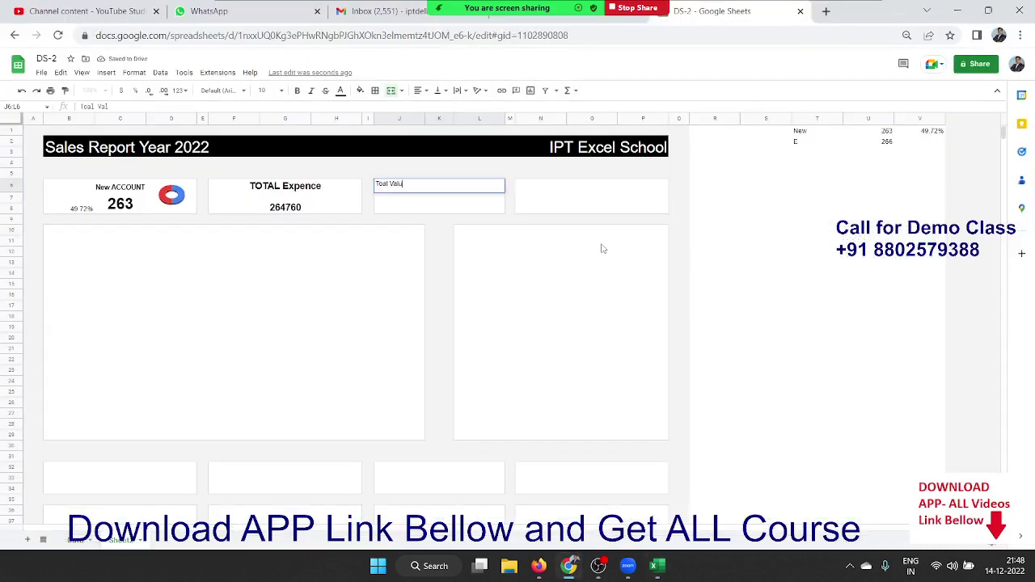
{"action": "type", "text": "e"}
{"action": "key", "text": "Return"}
{"action": "key", "text": "Up"}
{"action": "key", "text": "shift+Right"}
{"action": "key", "text": "shift+Right"}
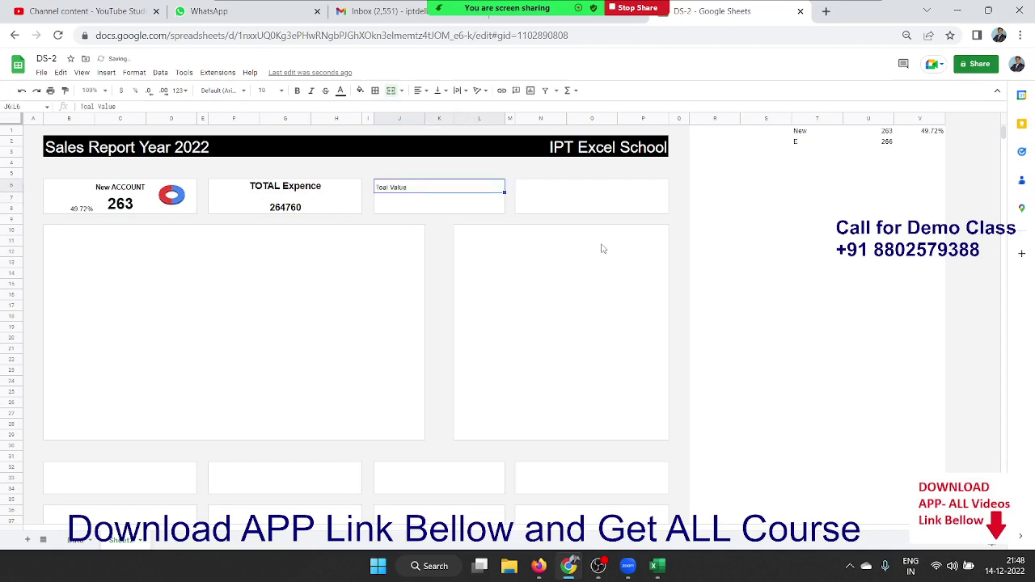
Step: Make the Toal Value heading 14-point, bold and centred
{"action": "left_click", "coordinate": [264, 90]}
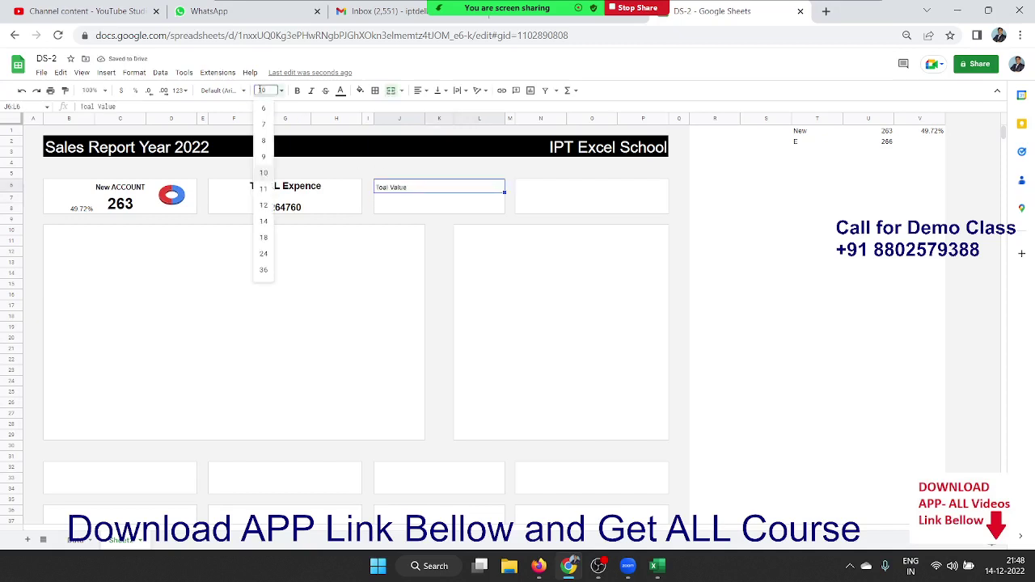
{"action": "type", "text": "14"}
{"action": "key", "text": "Return"}
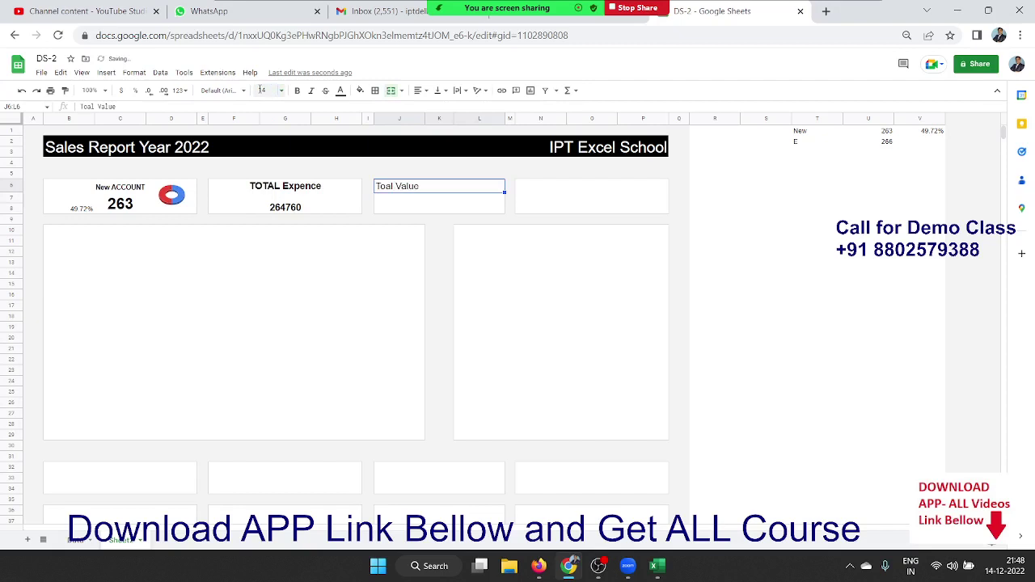
{"action": "key", "text": "ctrl+b"}
{"action": "left_click", "coordinate": [420, 91]}
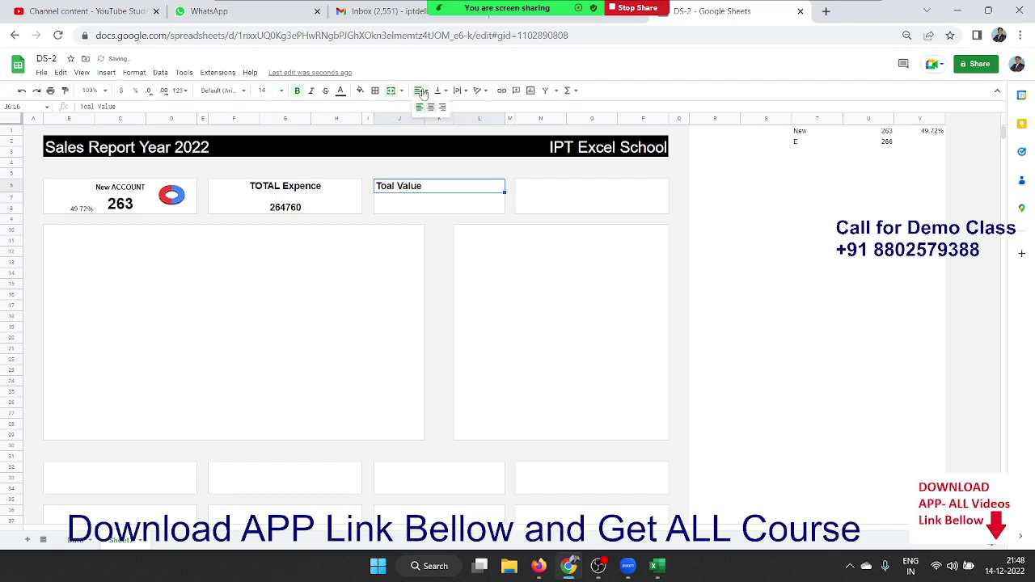
{"action": "left_click", "coordinate": [430, 107]}
{"action": "left_click", "coordinate": [415, 202]}
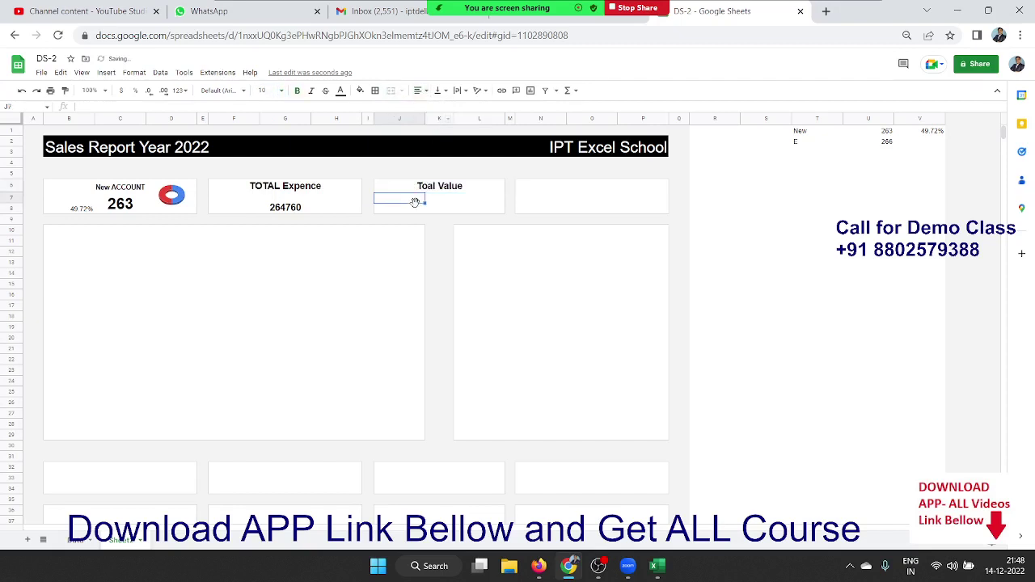
{"action": "left_click_drag", "start_coordinate": [414, 201], "coordinate": [418, 208]}
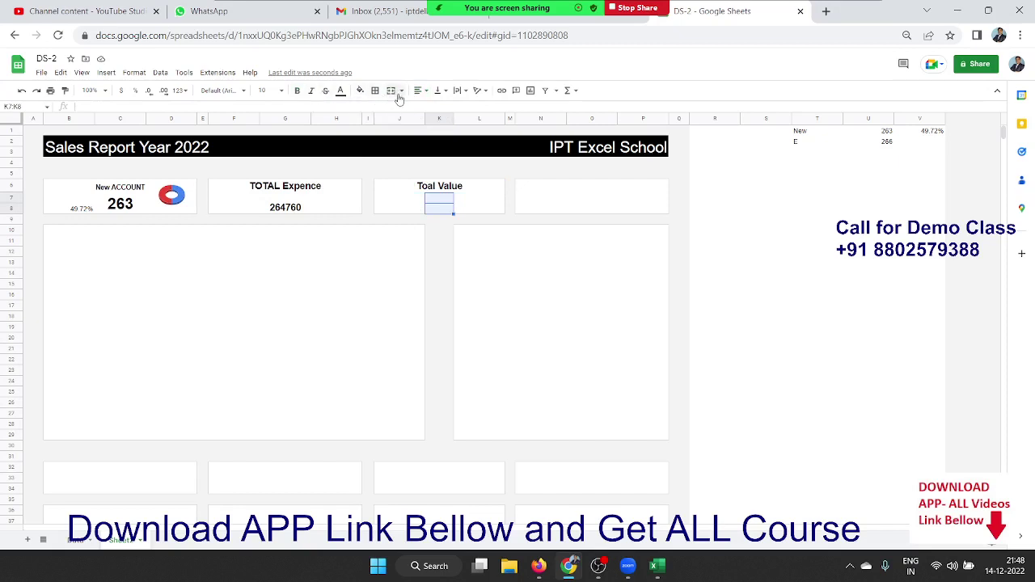
Step: Merge J7:L8 and enter =SUM(Data!E:E) to show the 1863657 total
{"action": "left_click", "coordinate": [391, 91]}
{"action": "key", "text": "shift+Down"}
{"action": "key", "text": "shift+Right"}
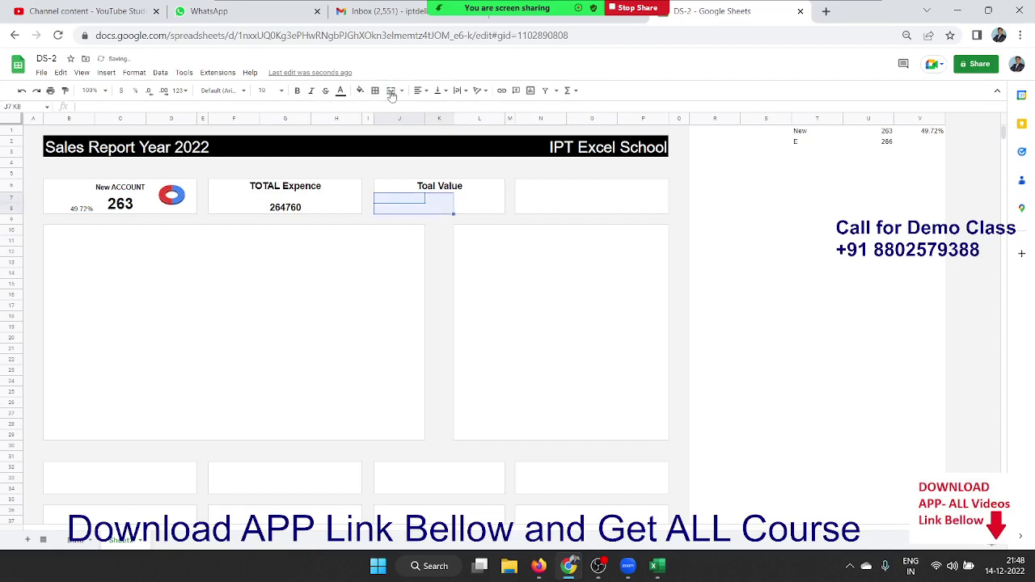
{"action": "key", "text": "shift+Right"}
{"action": "left_click", "coordinate": [392, 93]}
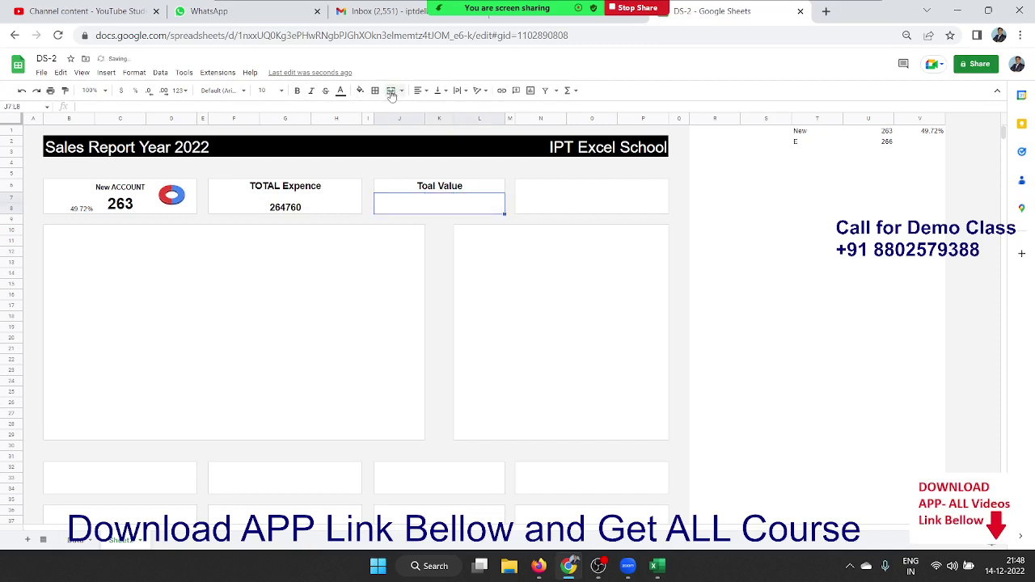
{"action": "type", "text": "=sum"}
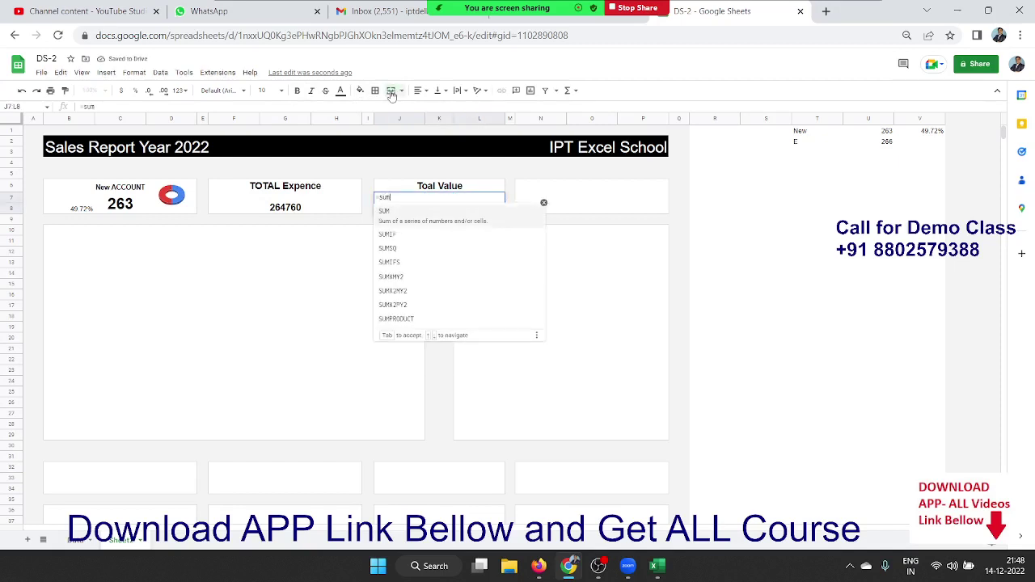
{"action": "key", "text": "Tab"}
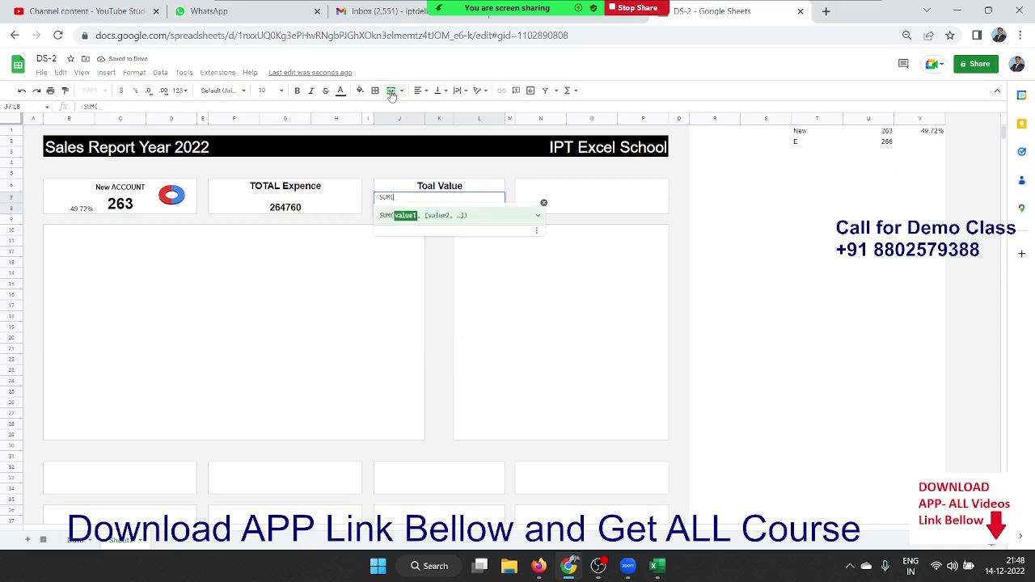
{"action": "left_click", "coordinate": [87, 542]}
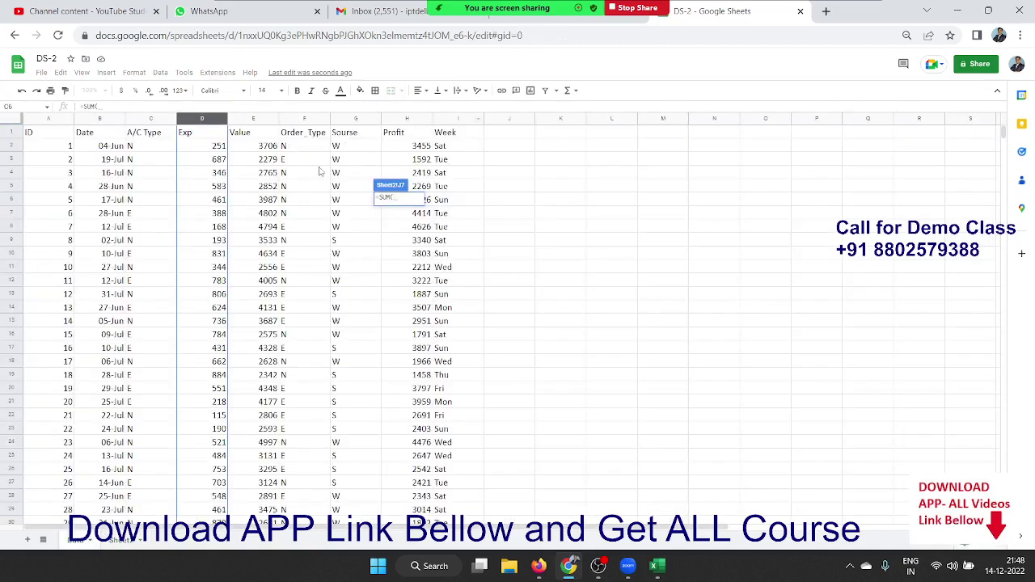
{"action": "left_click", "coordinate": [253, 121]}
{"action": "key", "text": "Return"}
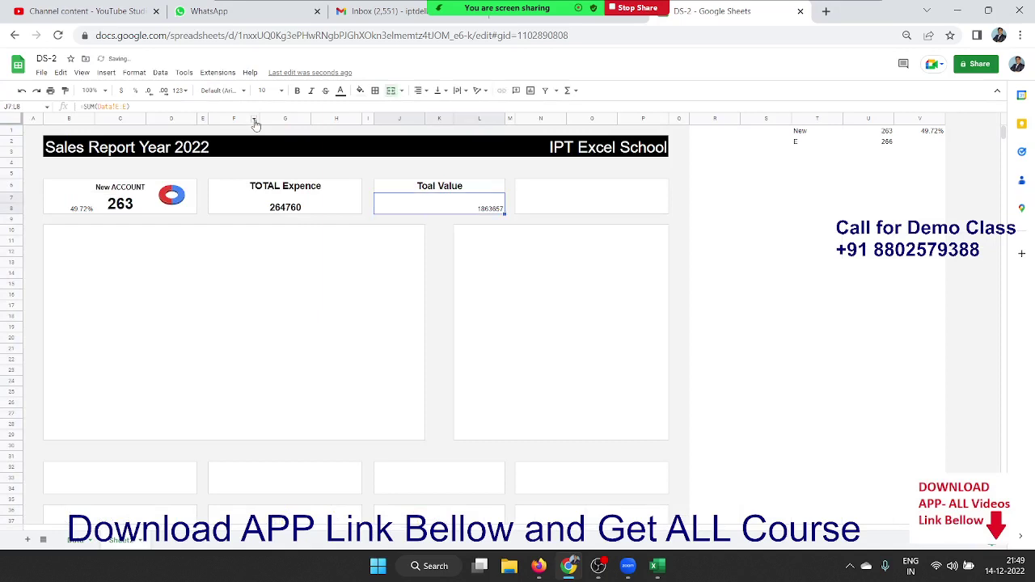
Step: Make the 1863657 total 16-point, centred and bold
{"action": "left_click", "coordinate": [267, 89]}
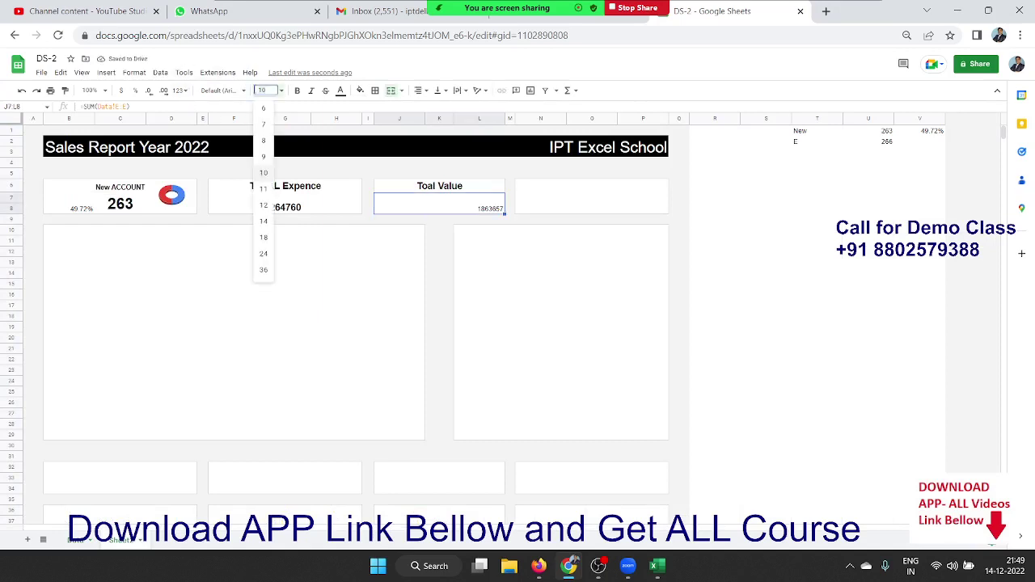
{"action": "type", "text": "16"}
{"action": "key", "text": "Return"}
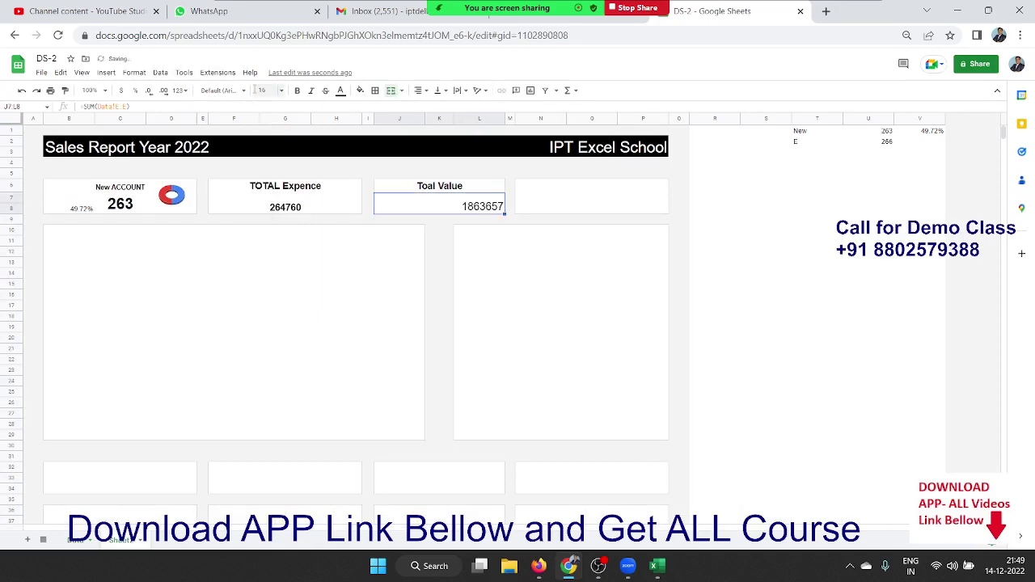
{"action": "left_click", "coordinate": [419, 90]}
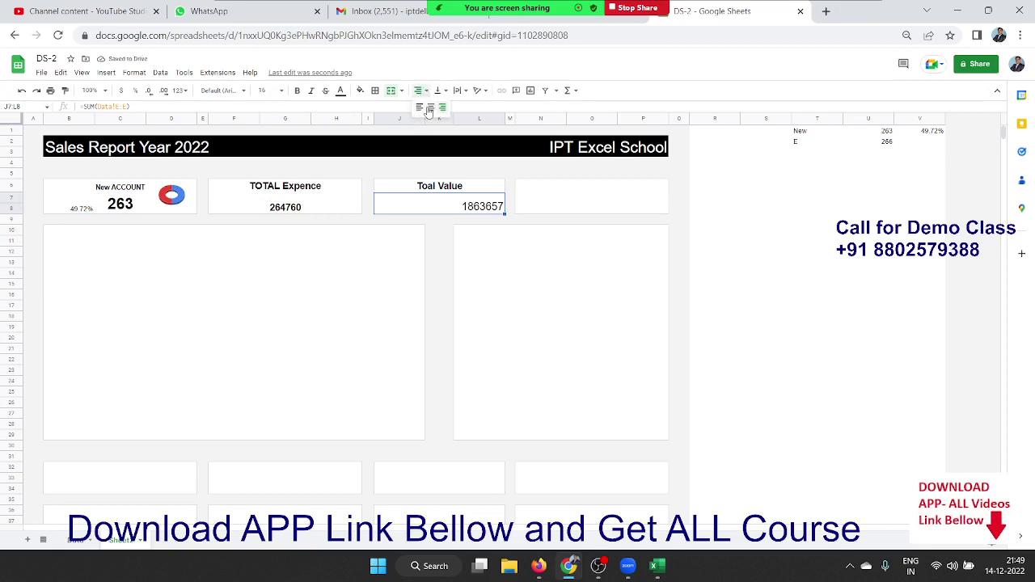
{"action": "left_click", "coordinate": [429, 108]}
{"action": "key", "text": "ctrl+b"}
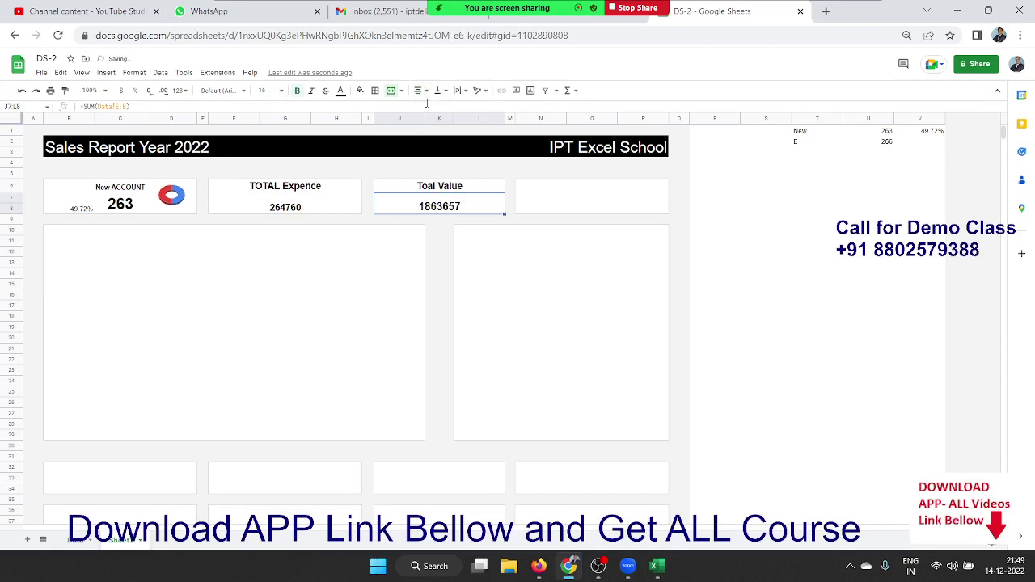
{"action": "left_click", "coordinate": [590, 204]}
{"action": "left_click_drag", "start_coordinate": [540, 186], "coordinate": [631, 192]}
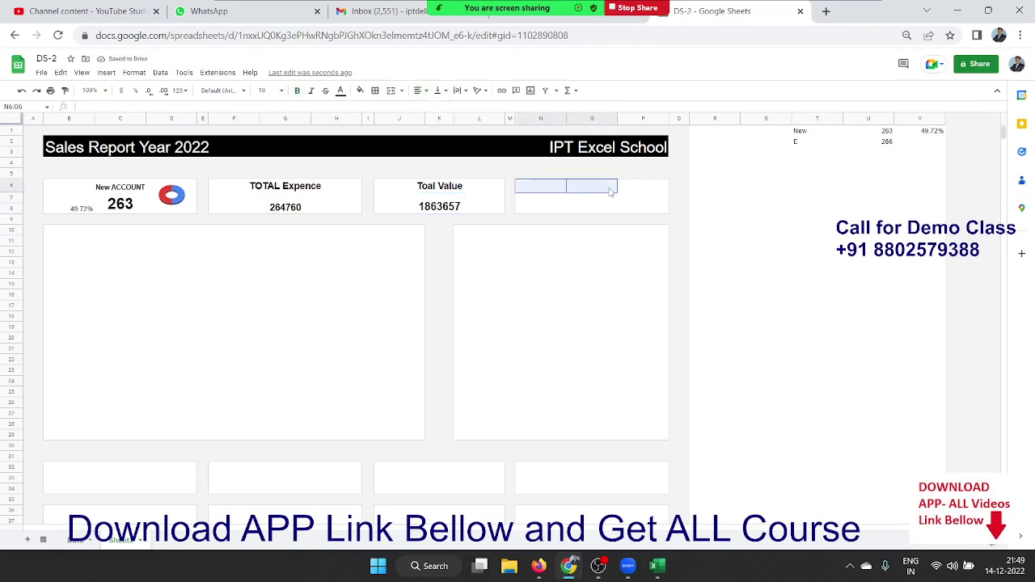
Step: Merge N6:P6 and enter the 'Total Profit' heading
{"action": "left_click", "coordinate": [392, 97]}
{"action": "type", "text": "Total"}
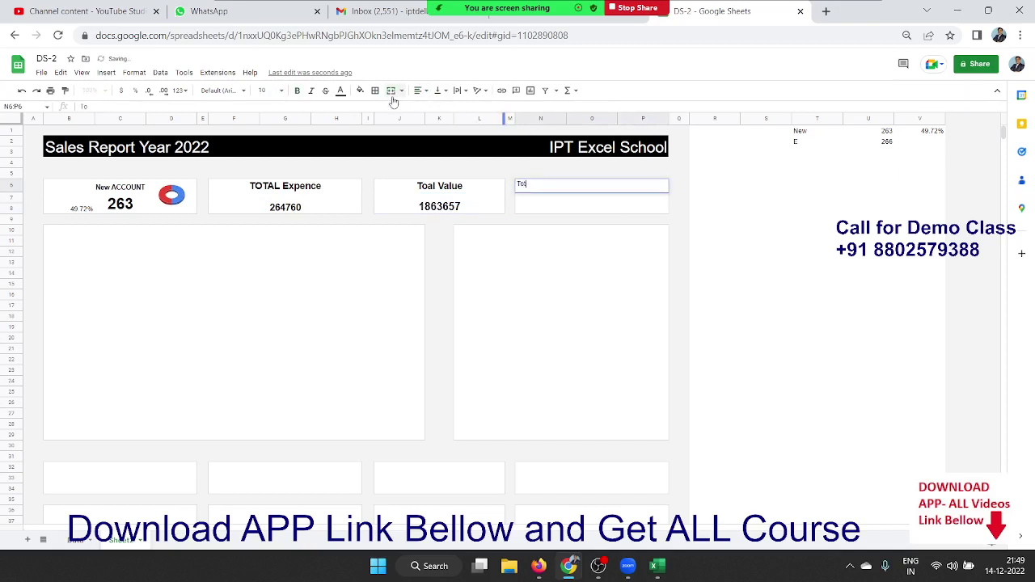
{"action": "type", "text": " Profit"}
{"action": "key", "text": "Return"}
{"action": "key", "text": "Up"}
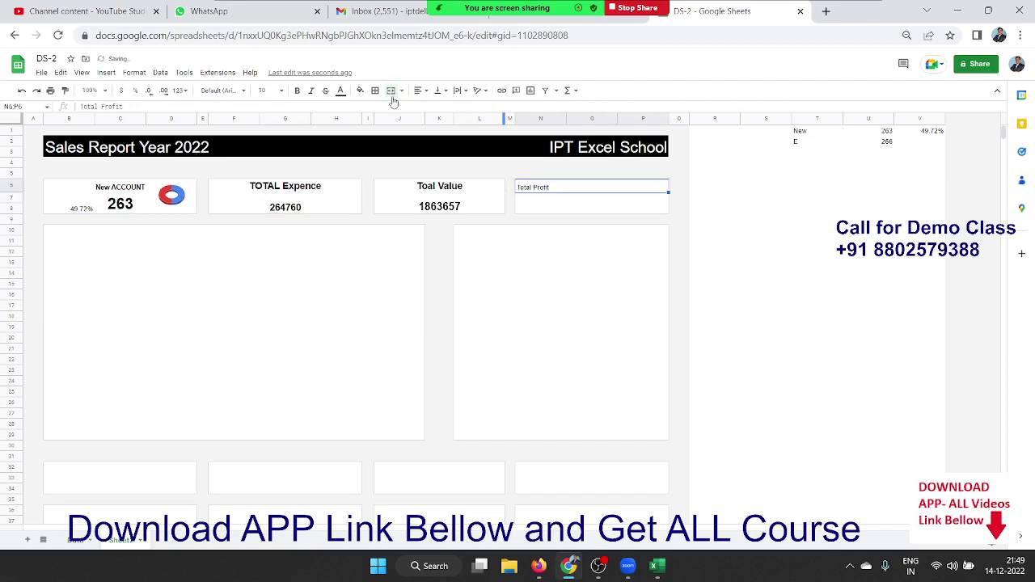
Step: Format the Total Profit heading as 14-point, bold and centred
{"action": "left_click", "coordinate": [264, 90]}
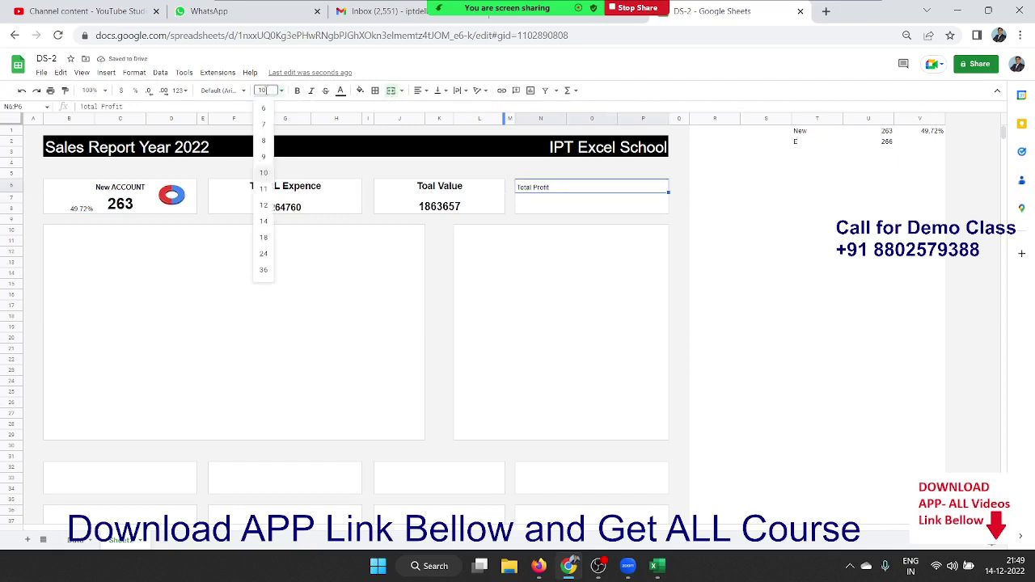
{"action": "type", "text": "14"}
{"action": "key", "text": "Return"}
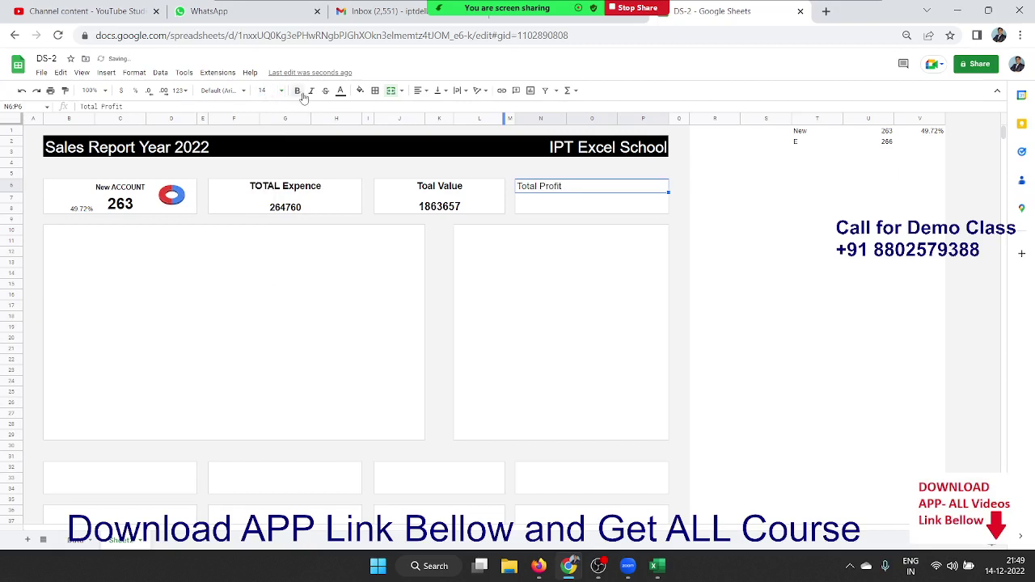
{"action": "left_click", "coordinate": [297, 90]}
{"action": "left_click", "coordinate": [419, 90]}
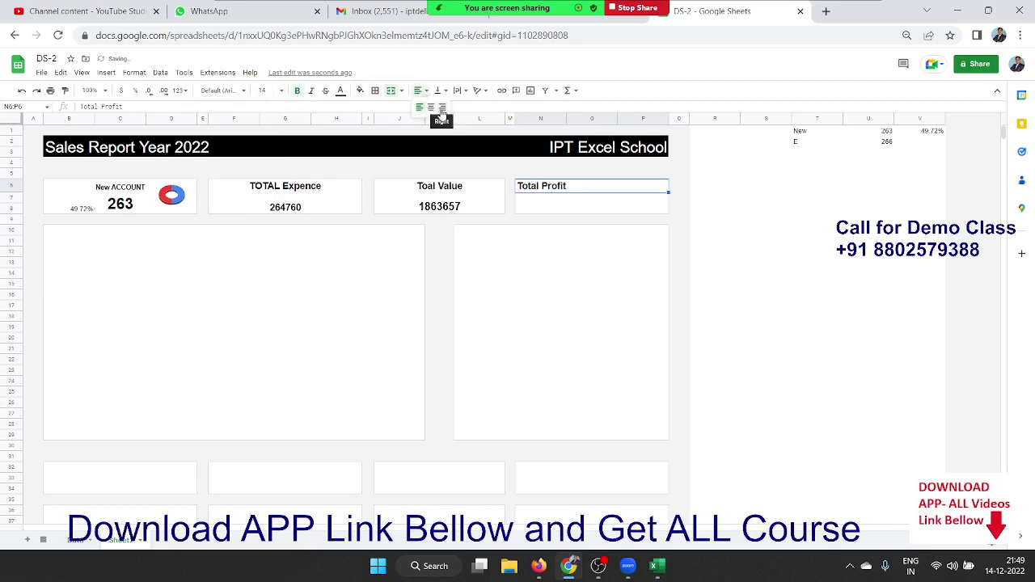
{"action": "left_click", "coordinate": [432, 107]}
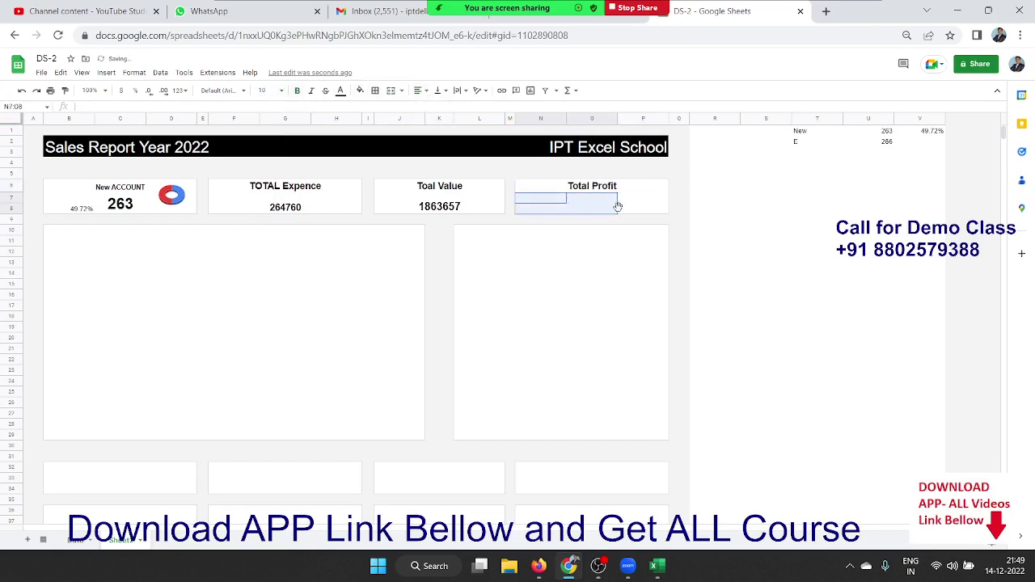
{"action": "left_click_drag", "start_coordinate": [518, 198], "coordinate": [639, 211]}
Step: Merge the cells under Total Profit and sum the Data sheet's Profit column H
{"action": "left_click", "coordinate": [391, 90]}
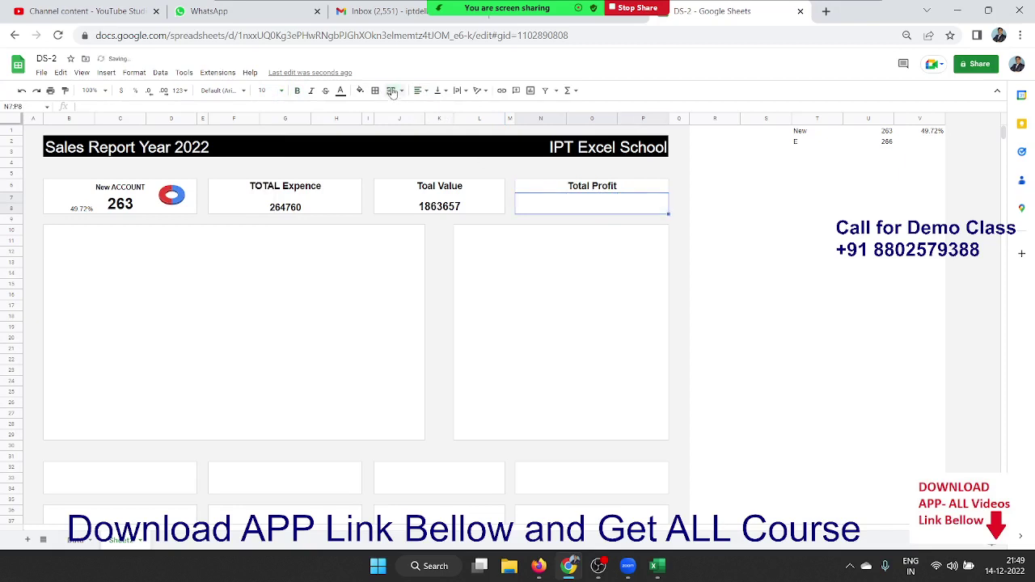
{"action": "type", "text": "=SUM"}
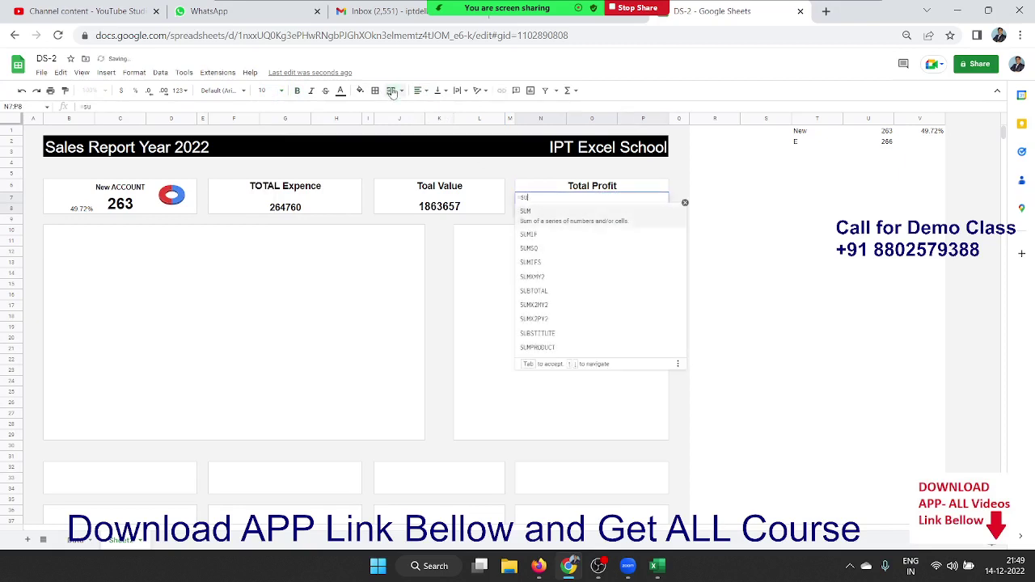
{"action": "type", "text": "("}
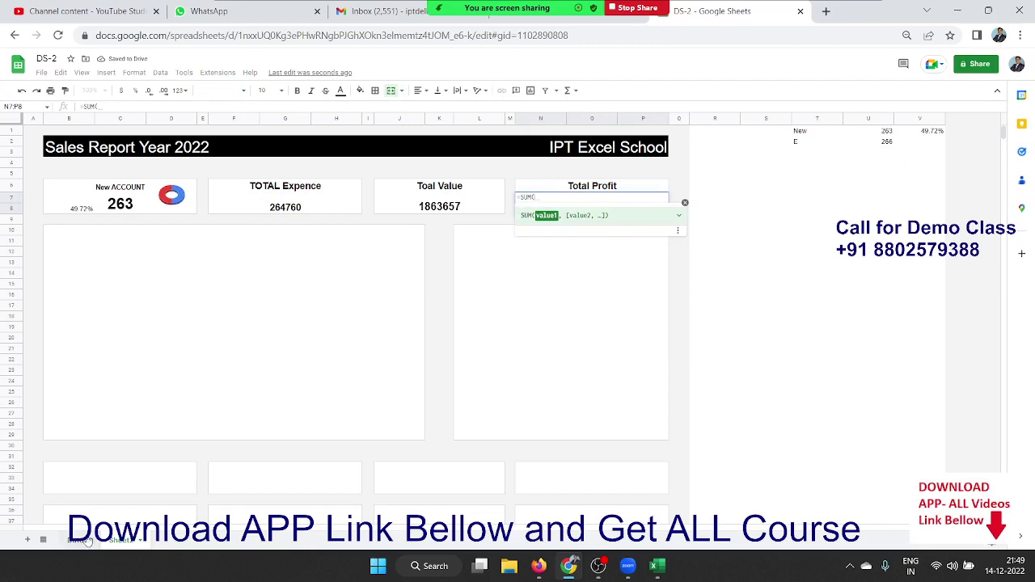
{"action": "left_click", "coordinate": [89, 540]}
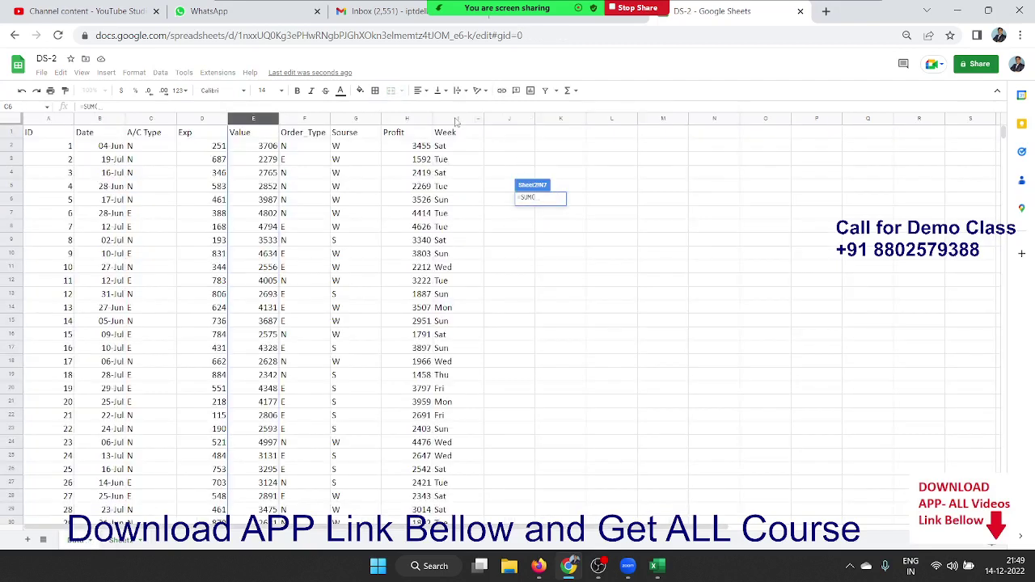
{"action": "left_click", "coordinate": [417, 121]}
{"action": "key", "text": "Return"}
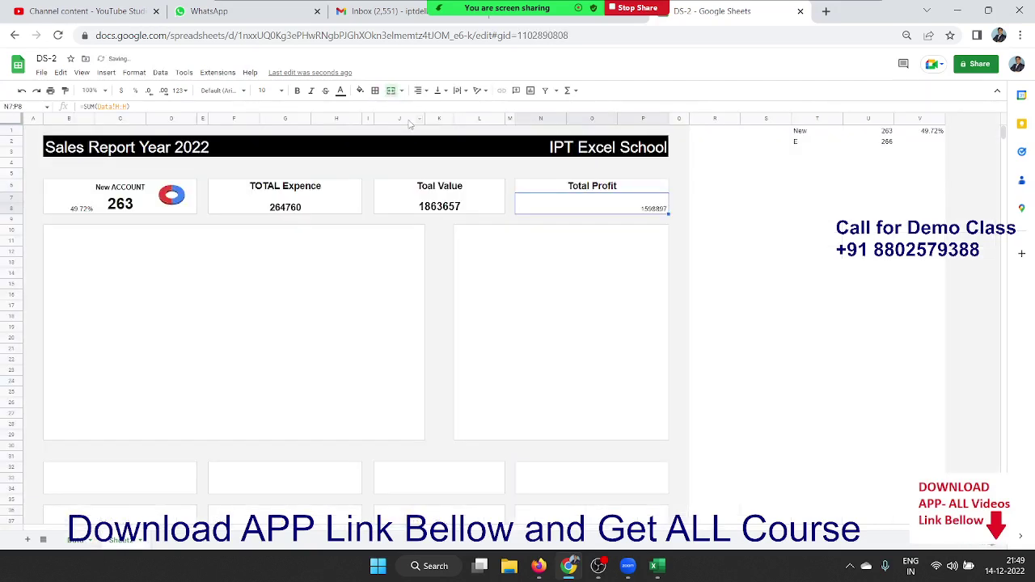
Step: Make the 1598897 profit total bold, size 16 and centred
{"action": "key", "text": "ctrl+b"}
{"action": "left_click", "coordinate": [270, 91]}
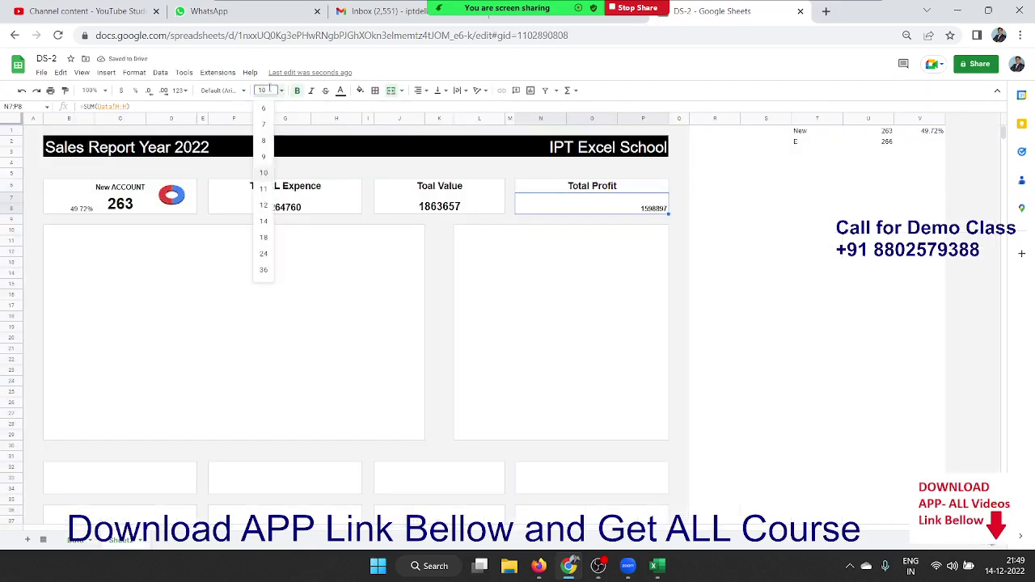
{"action": "type", "text": "16"}
{"action": "key", "text": "Return"}
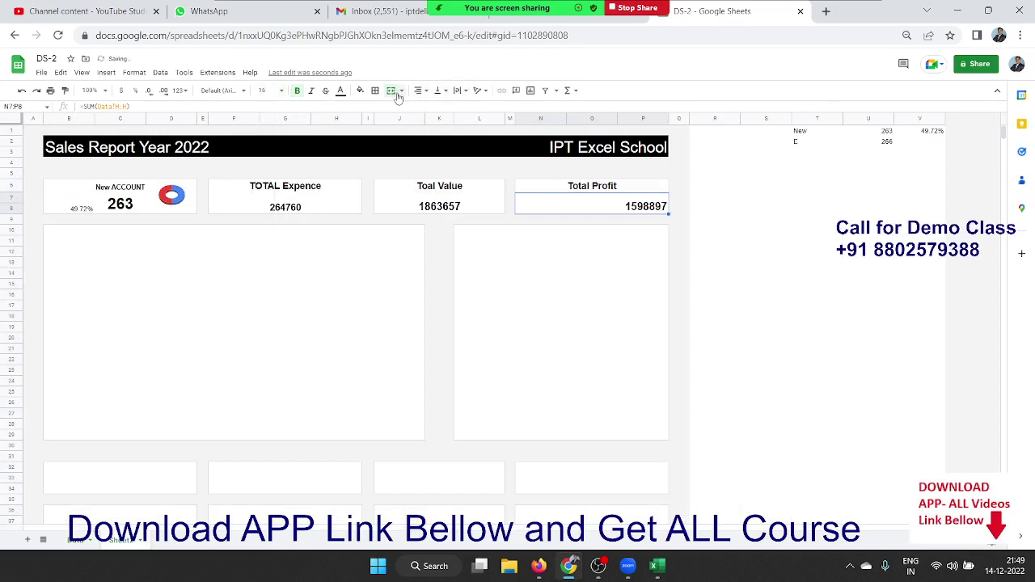
{"action": "left_click", "coordinate": [417, 91]}
{"action": "left_click", "coordinate": [429, 109]}
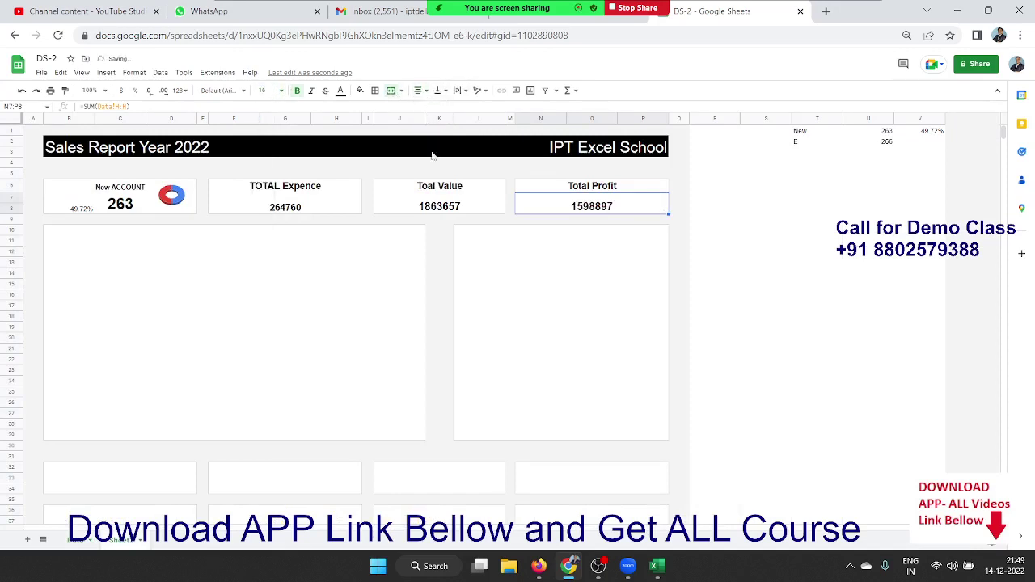
{"action": "left_click", "coordinate": [348, 276]}
Step: Type Day in S5 and Sun in S6, then fill the weekdays down to S19
{"action": "left_click", "coordinate": [764, 179]}
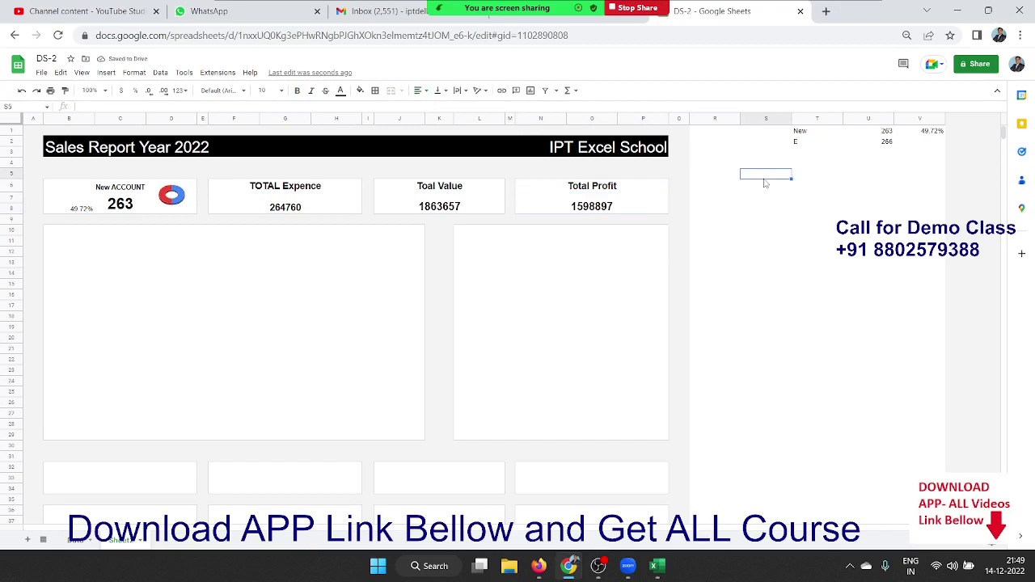
{"action": "type", "text": "Day"}
{"action": "key", "text": "Return"}
{"action": "type", "text": "Sun"}
{"action": "key", "text": "Return"}
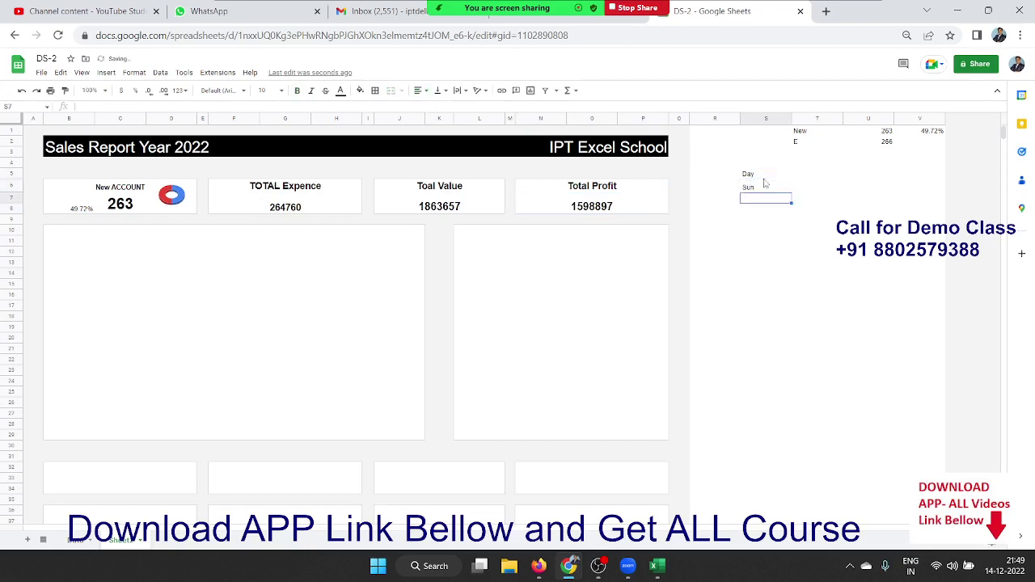
{"action": "left_click", "coordinate": [764, 186]}
{"action": "left_click_drag", "start_coordinate": [792, 191], "coordinate": [790, 331]}
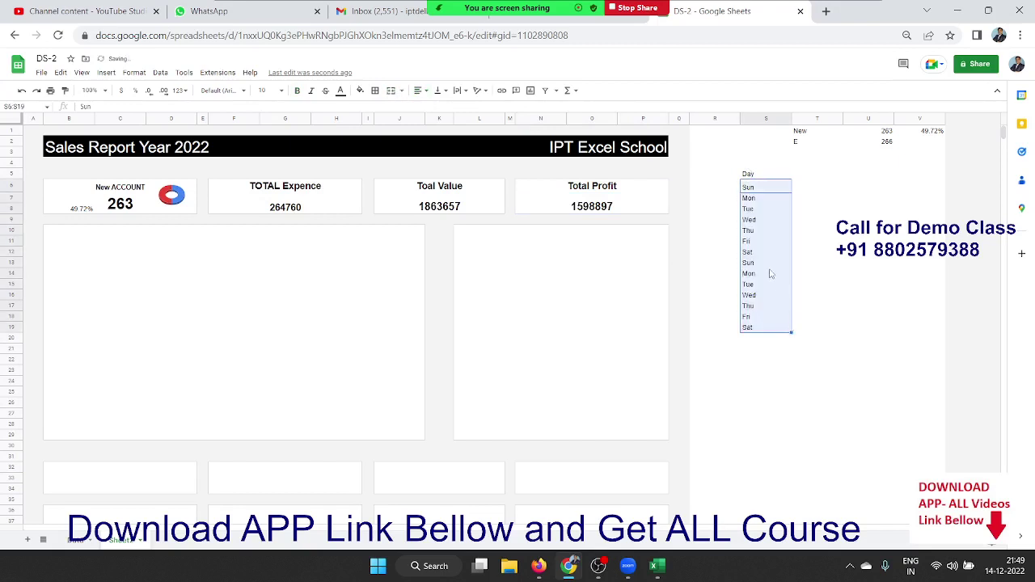
{"action": "left_click", "coordinate": [770, 273]}
Step: Add the headers S in T5 and W in U5
{"action": "left_click", "coordinate": [781, 177]}
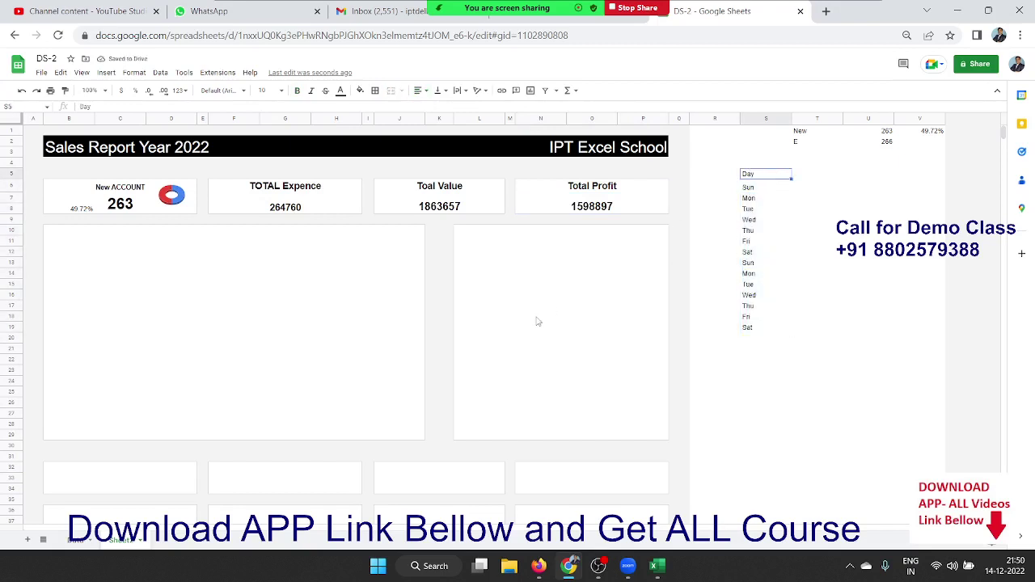
{"action": "left_click", "coordinate": [815, 180]}
{"action": "type", "text": "S"}
{"action": "key", "text": "Tab"}
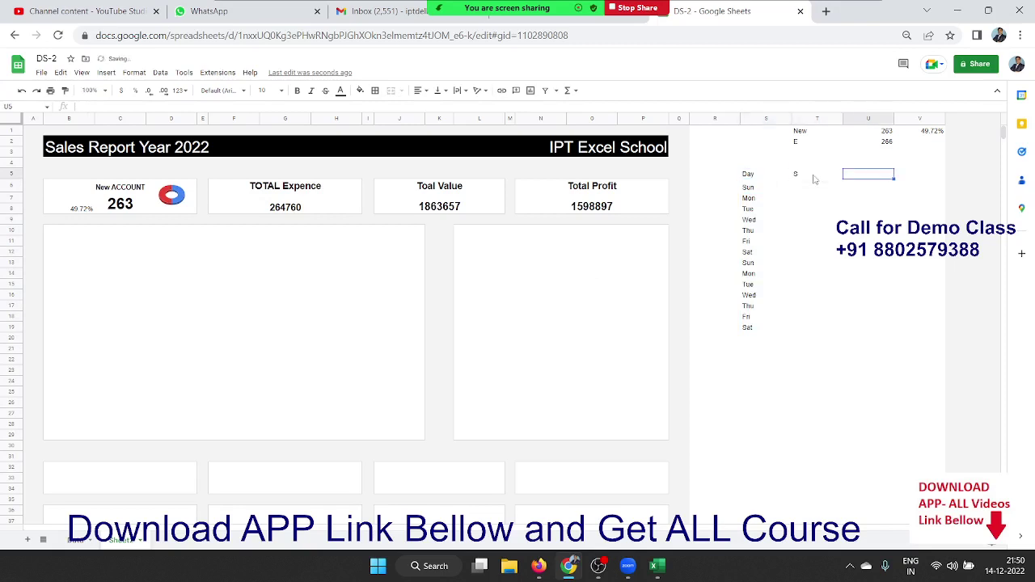
{"action": "type", "text": "W"}
{"action": "key", "text": "Return"}
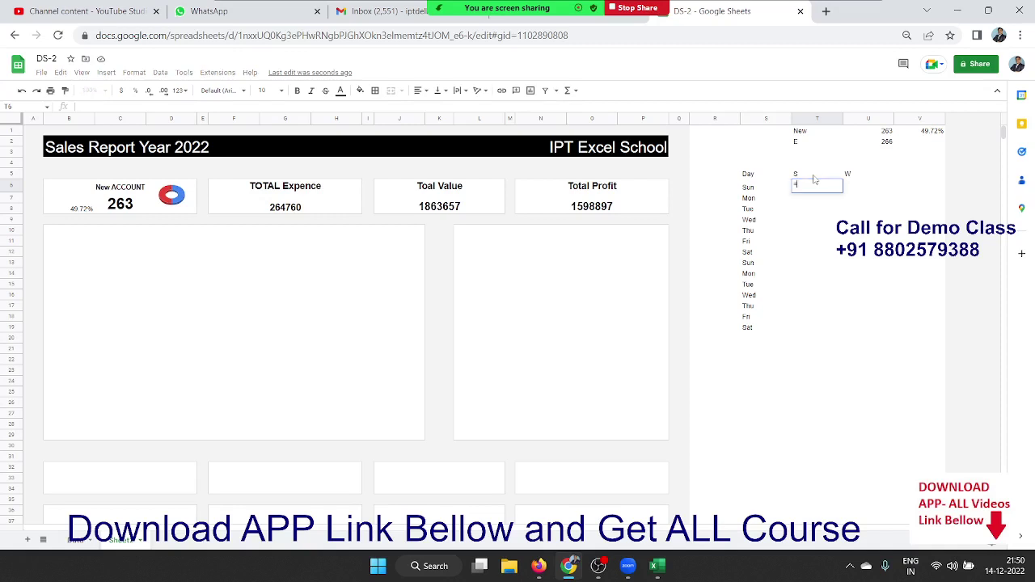
Step: Build a SUMIFS in T6 summing the Data Value column by Sourse and the Sun day
{"action": "type", "text": "=sumif"}
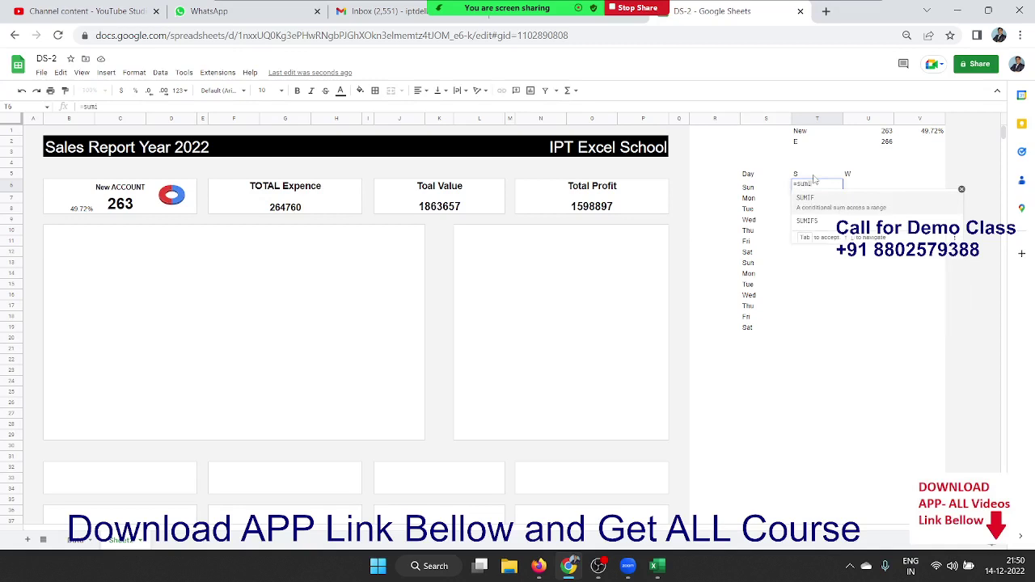
{"action": "type", "text": "s"}
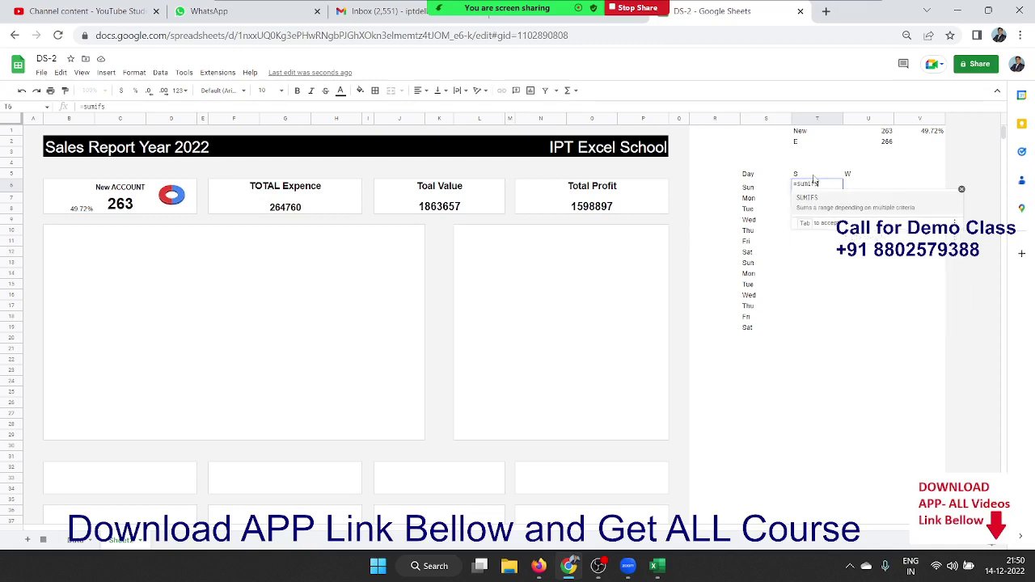
{"action": "key", "text": "Tab"}
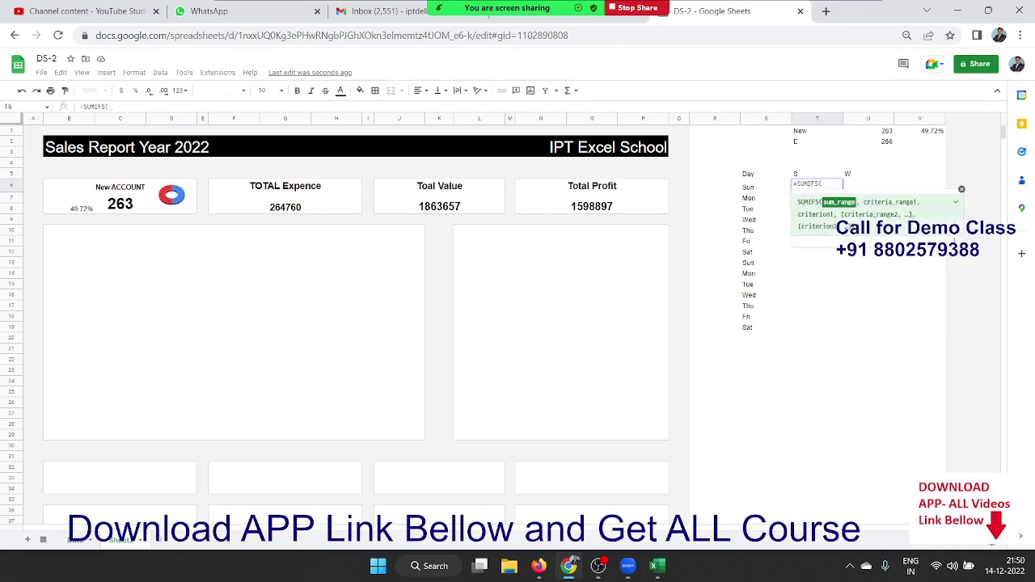
{"action": "left_click", "coordinate": [84, 540]}
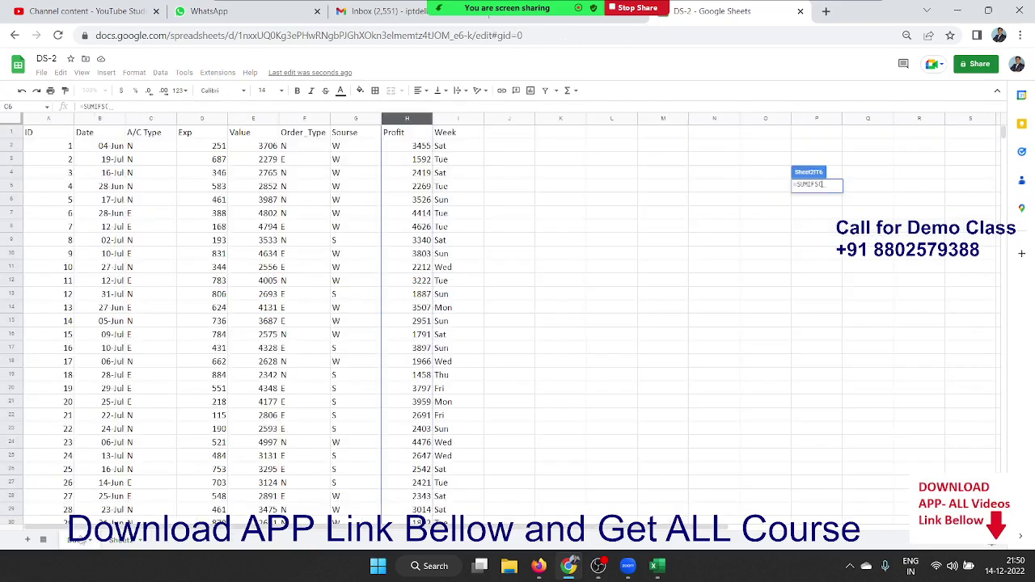
{"action": "left_click", "coordinate": [254, 119]}
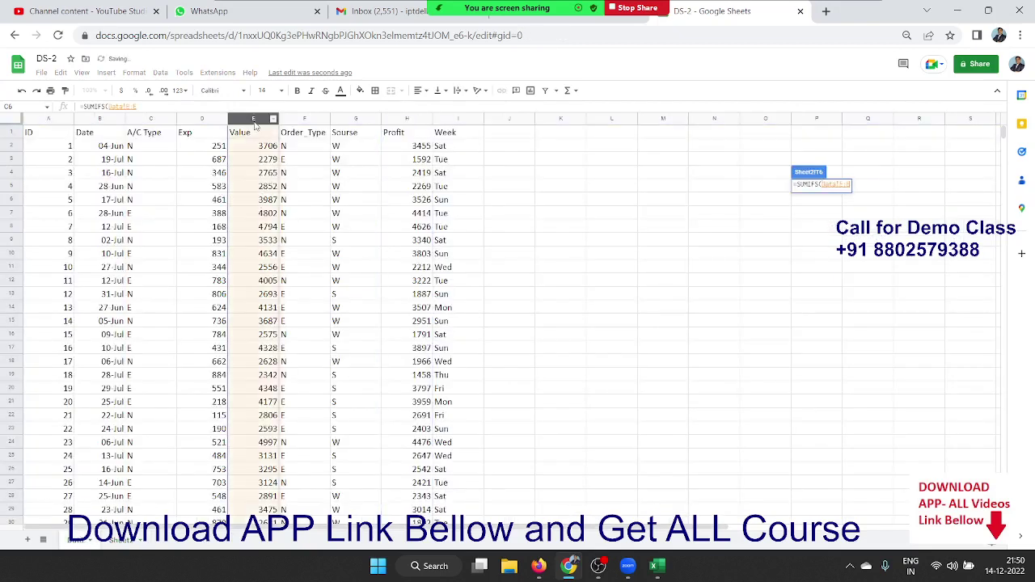
{"action": "type", "text": ","}
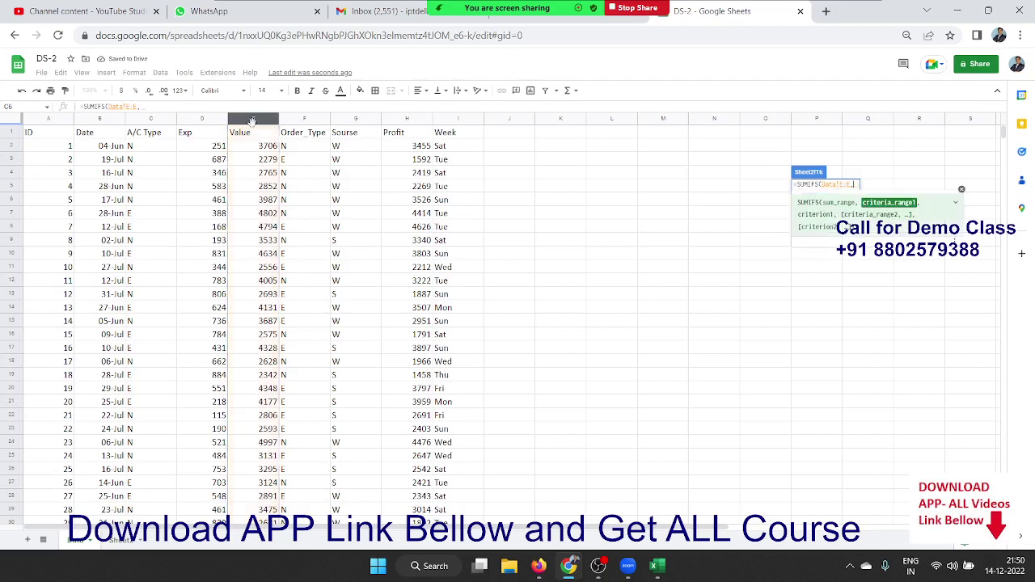
{"action": "left_click", "coordinate": [351, 120]}
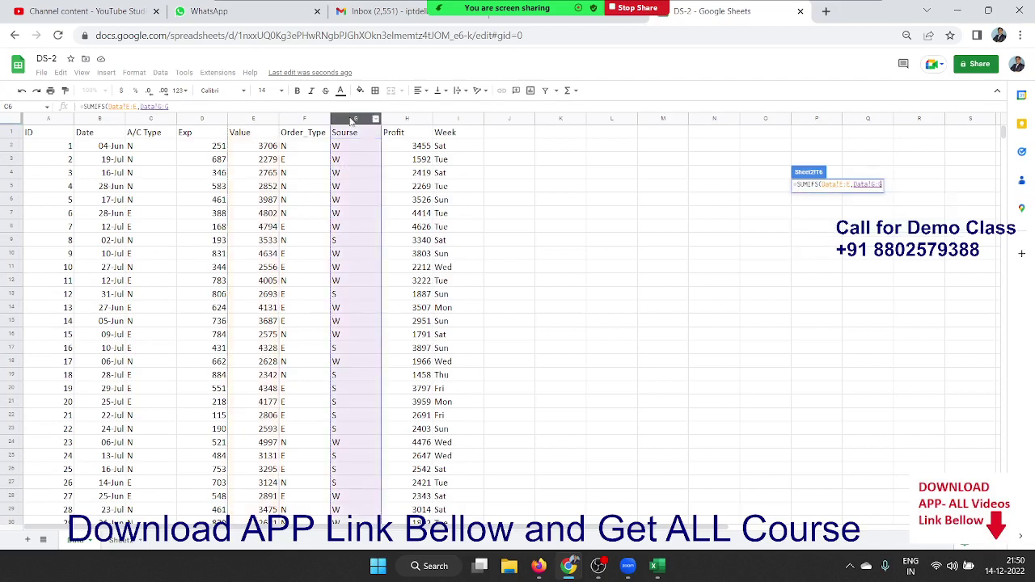
{"action": "type", "text": ","}
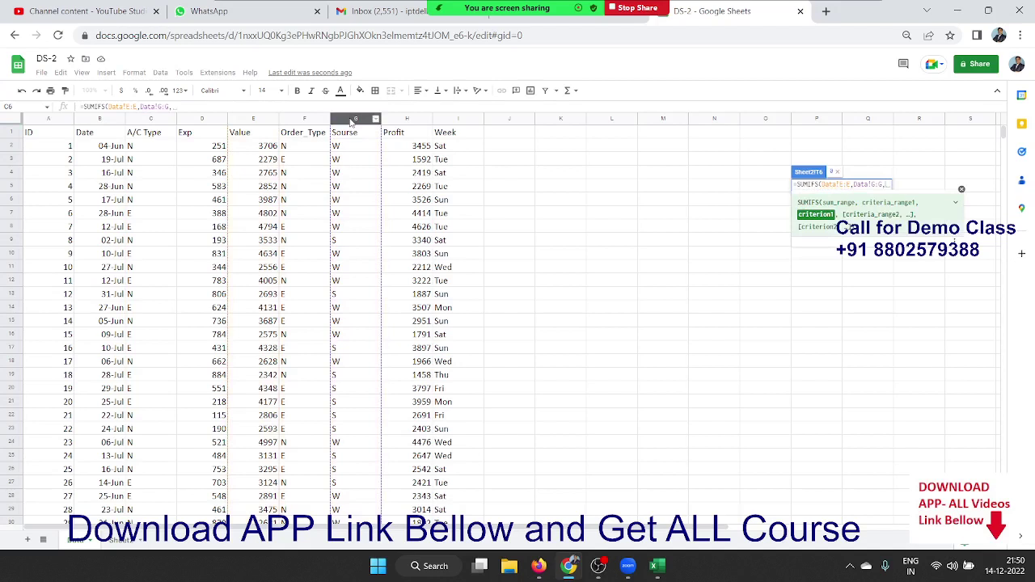
{"action": "type", "text": "\"N"}
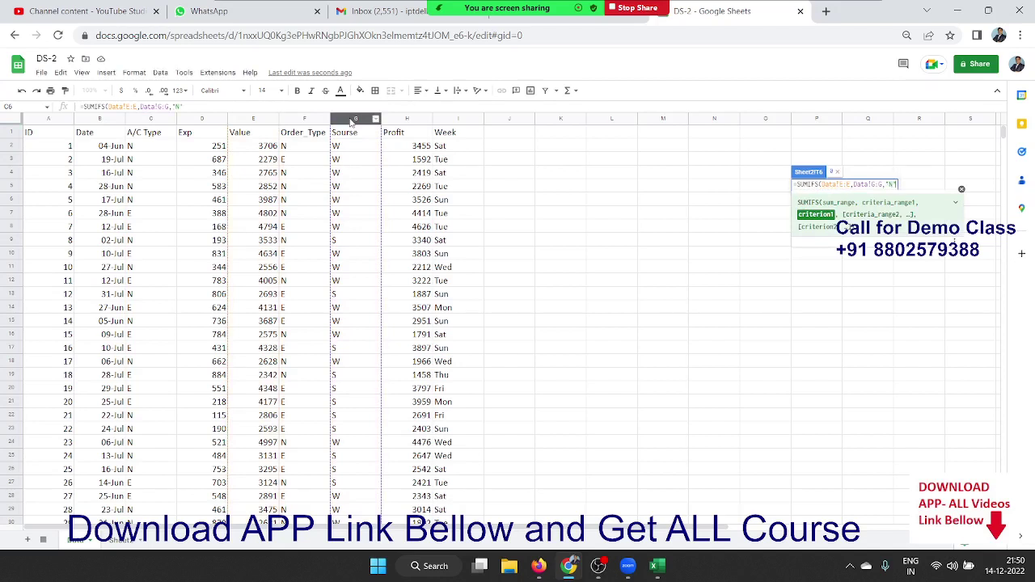
{"action": "key", "text": "BackSpace"}
{"action": "key", "text": "BackSpace"}
{"action": "type", "text": "W\""}
{"action": "type", "text": ",Data!I:I,"}
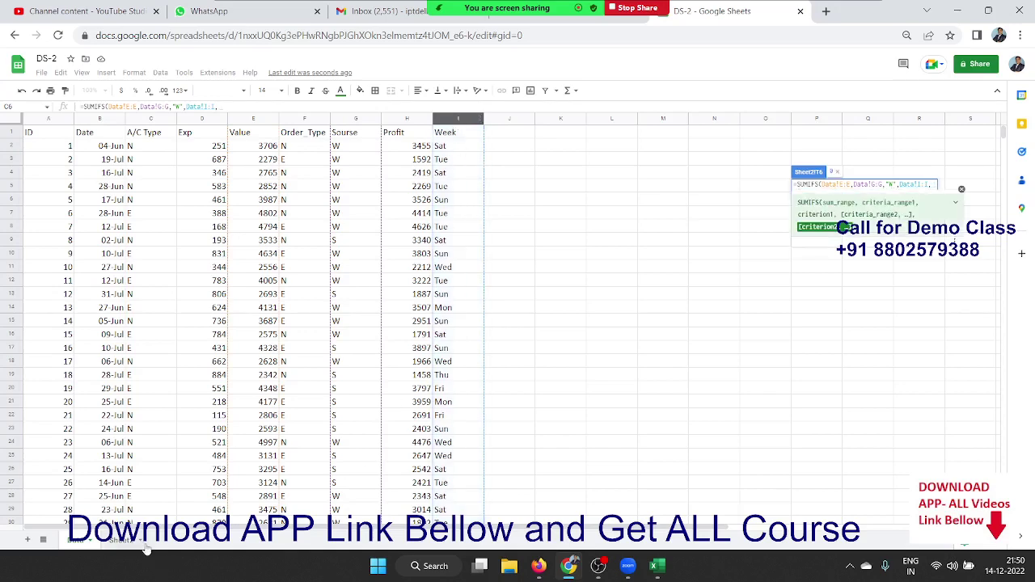
{"action": "left_click", "coordinate": [129, 539]}
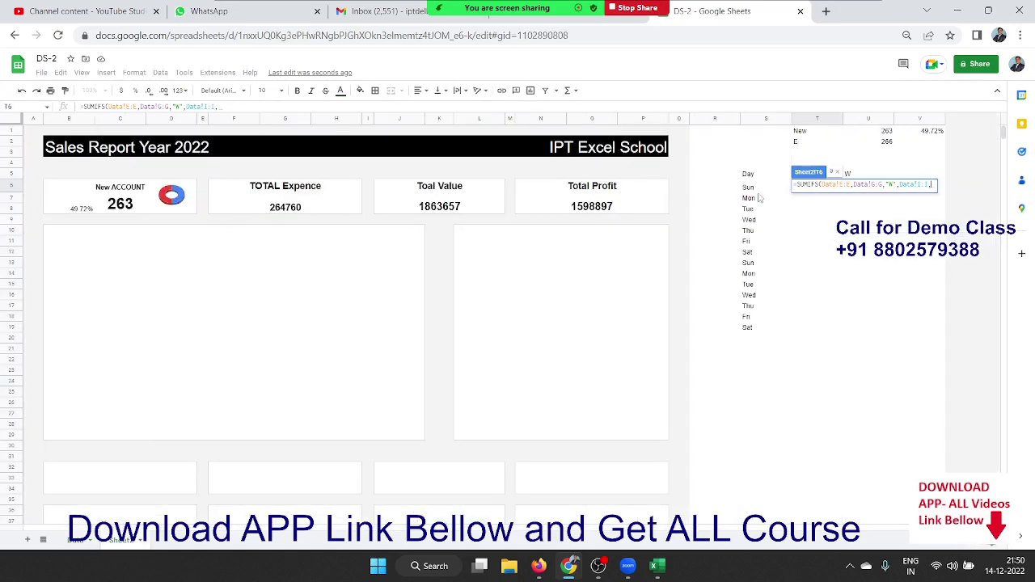
{"action": "left_click", "coordinate": [755, 191]}
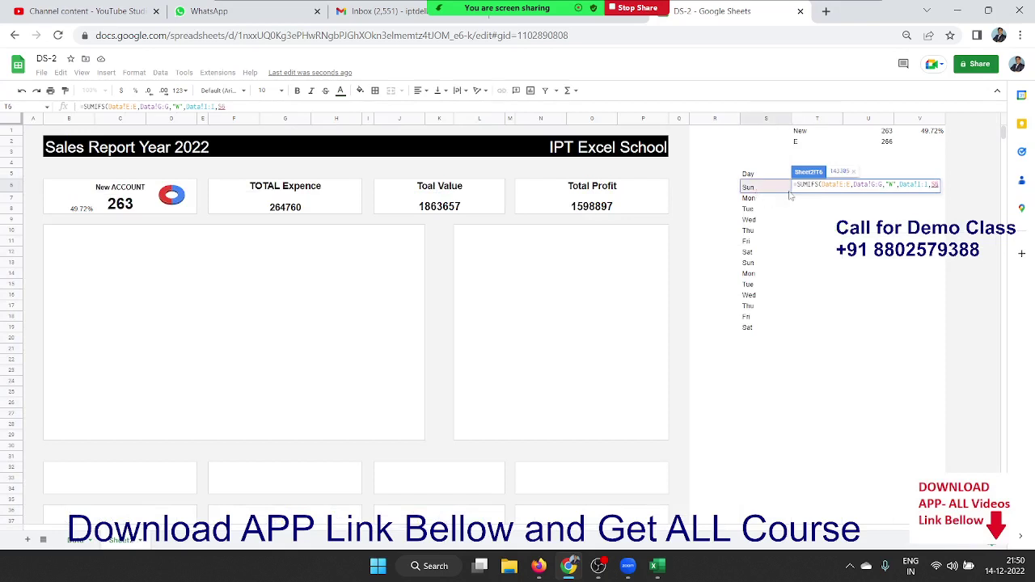
{"action": "key", "text": "Return"}
{"action": "key", "text": "Up"}
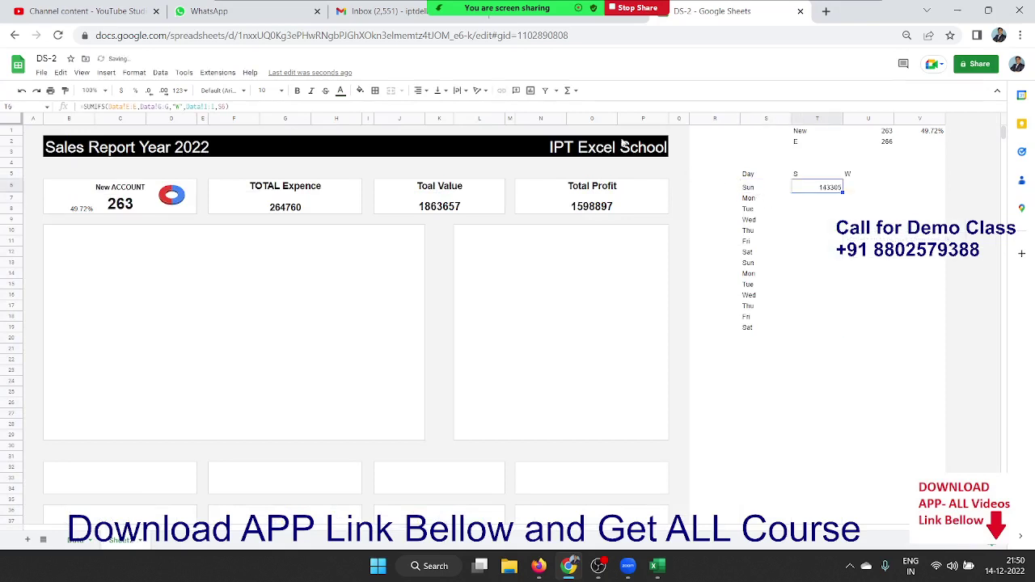
Step: Change T6's criterion to "S" and fill the formula down the day rows
{"action": "left_click", "coordinate": [181, 106]}
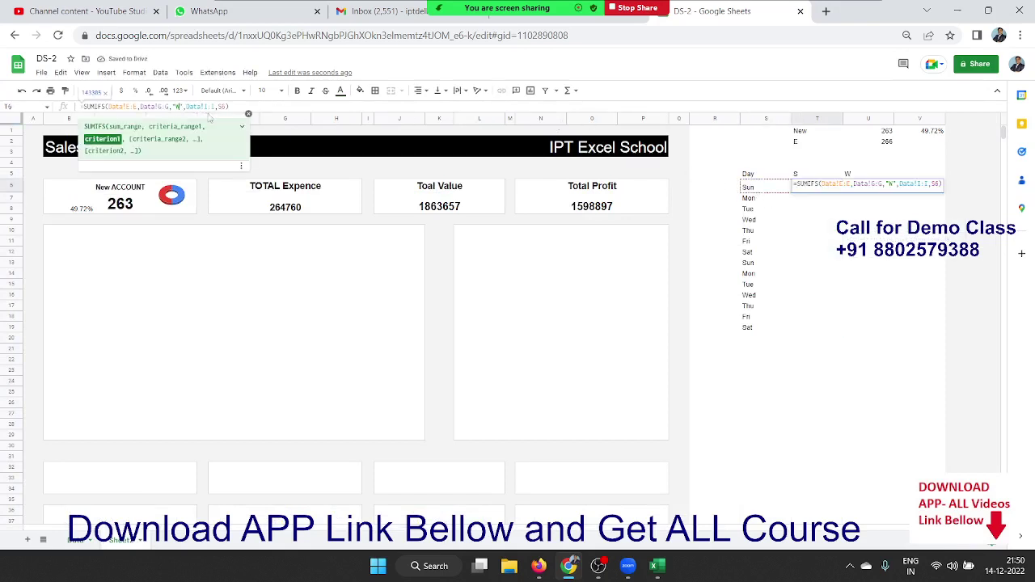
{"action": "key", "text": "BackSpace"}
{"action": "type", "text": "S"}
{"action": "key", "text": "Return"}
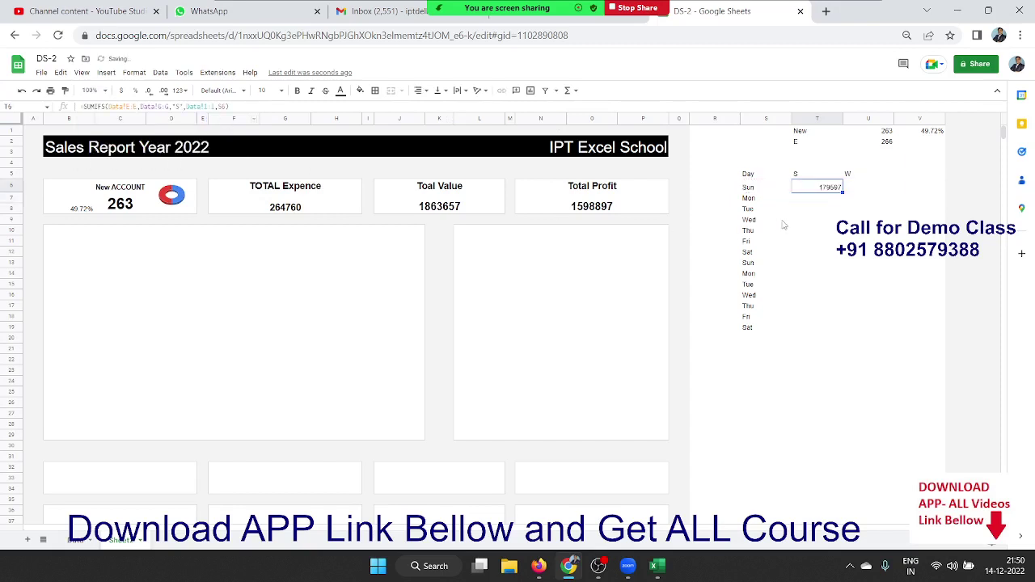
{"action": "left_click_drag", "start_coordinate": [843, 189], "coordinate": [849, 326]}
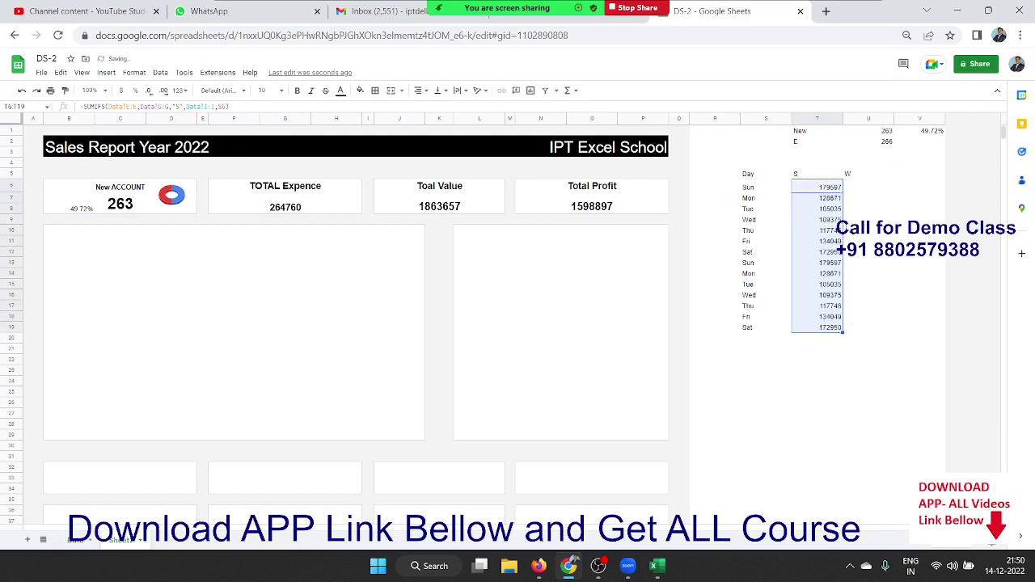
Step: Copy the formula to U6 with the "W" criterion and fill it down to U19
{"action": "left_click", "coordinate": [831, 187]}
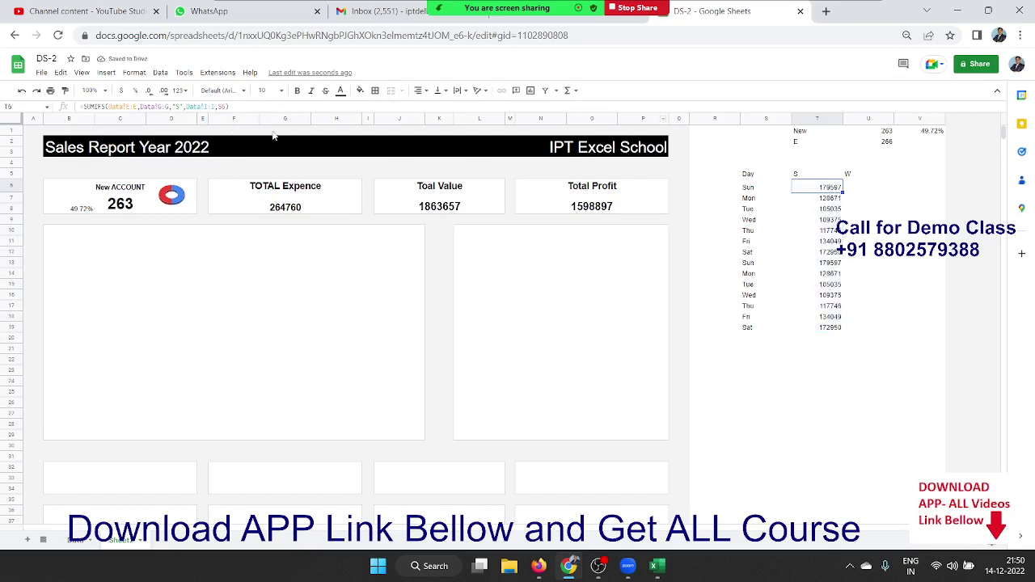
{"action": "left_click", "coordinate": [263, 107]}
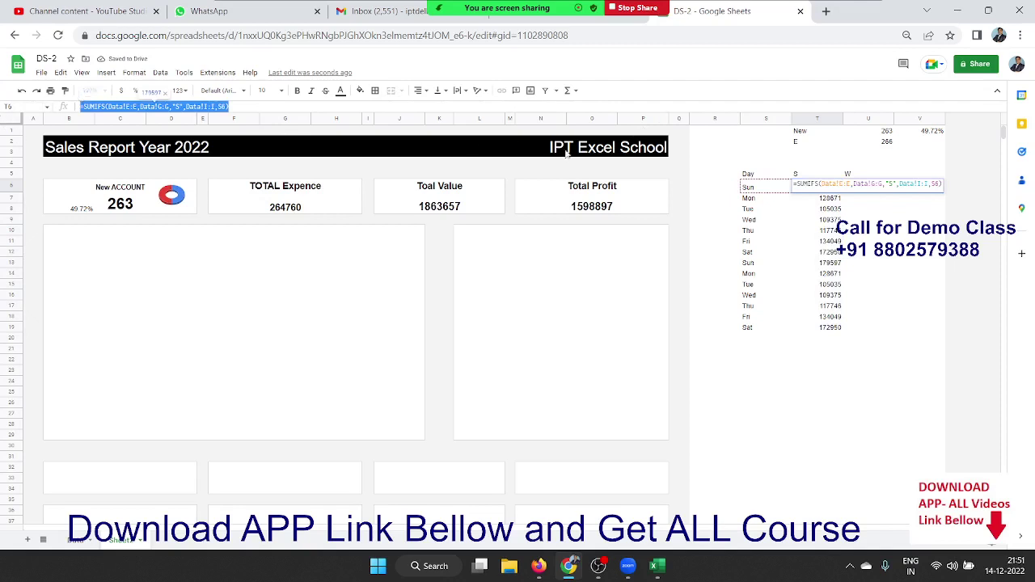
{"action": "key", "text": "Escape"}
{"action": "left_click", "coordinate": [855, 188]}
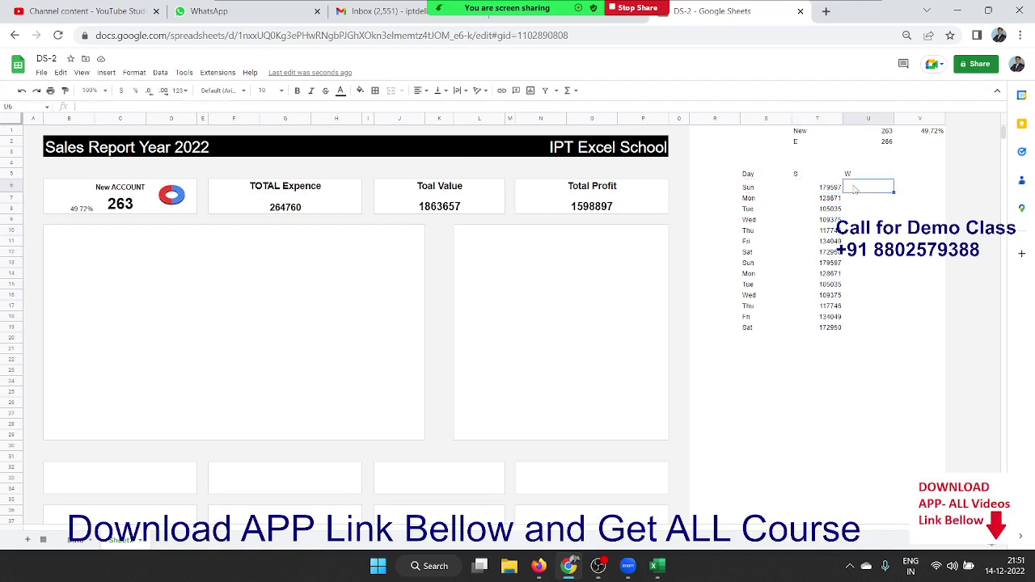
{"action": "type", "text": "=SUMIFS(Data!E:E,Data!G:G,\"S\",Data!I:I,S6)"}
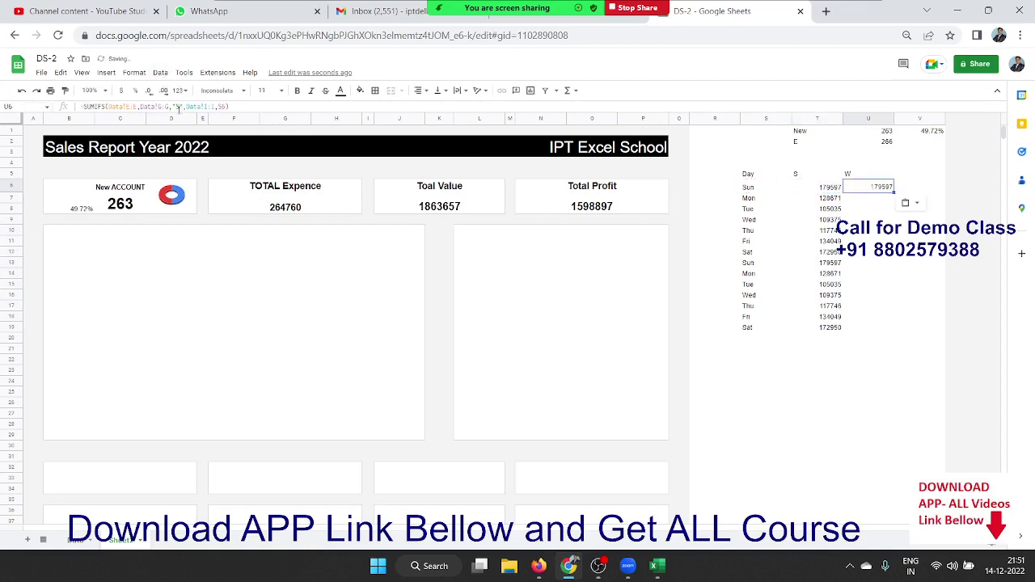
{"action": "left_click", "coordinate": [179, 107]}
{"action": "key", "text": "BackSpace"}
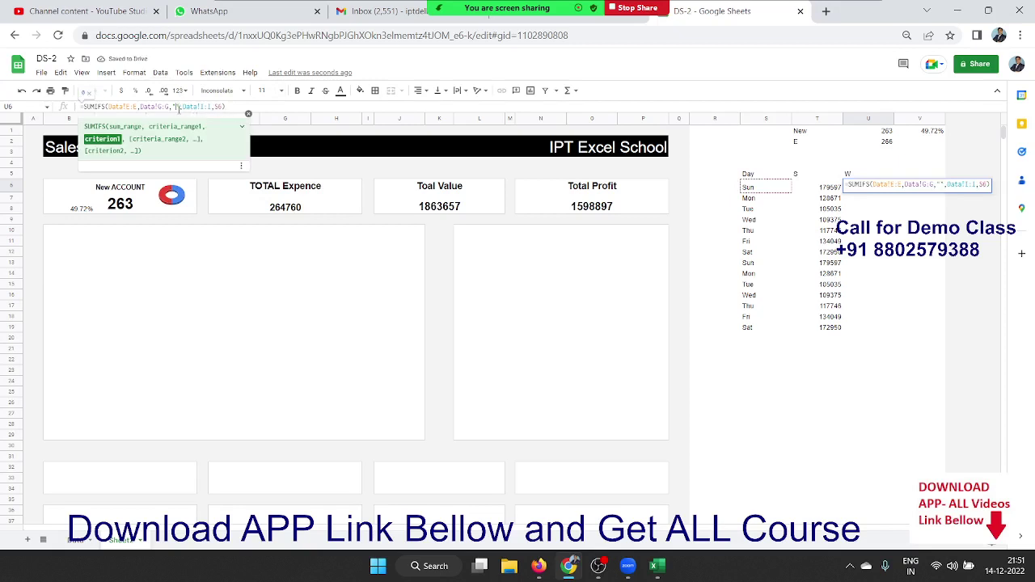
{"action": "type", "text": "M"}
{"action": "key", "text": "Return"}
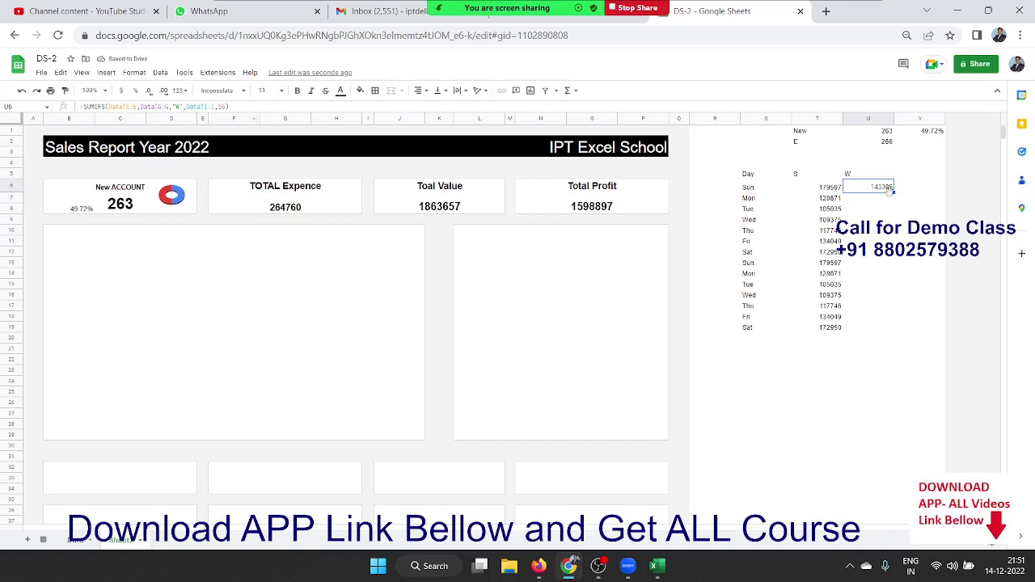
{"action": "left_click_drag", "start_coordinate": [894, 197], "coordinate": [878, 329]}
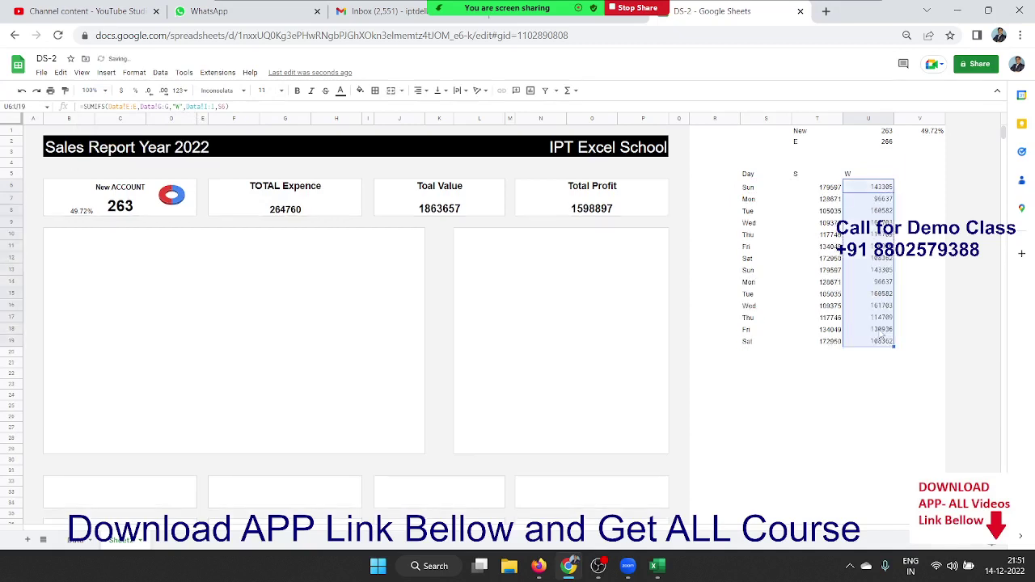
{"action": "mouse_move", "coordinate": [767, 178]}
{"action": "left_mouse_down"}
{"action": "mouse_move", "coordinate": [833, 205]}
{"action": "mouse_move", "coordinate": [871, 345]}
{"action": "left_mouse_up"}
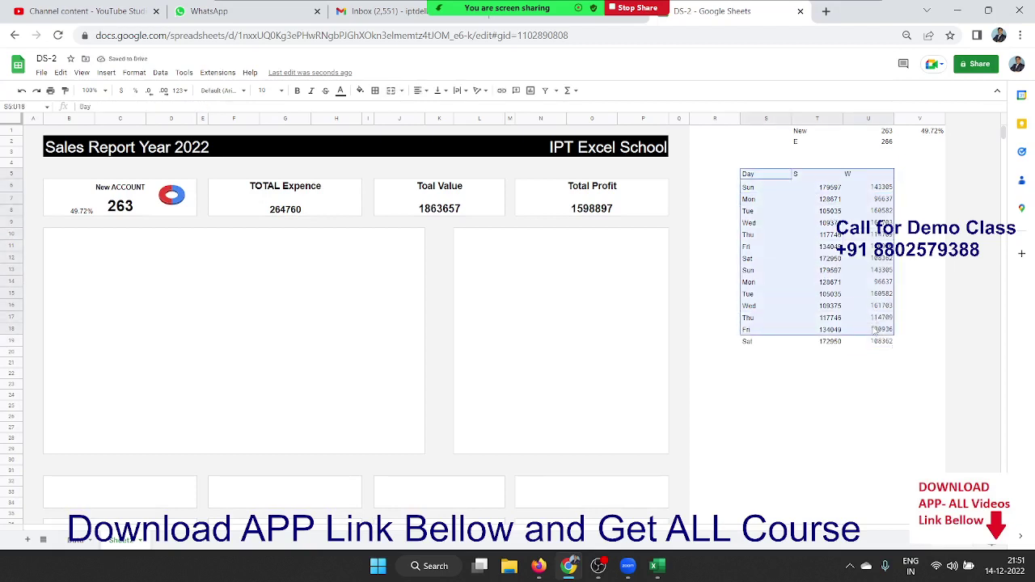
Step: Insert a chart from the Day, S and W table and make it a combo chart
{"action": "left_click", "coordinate": [106, 72]}
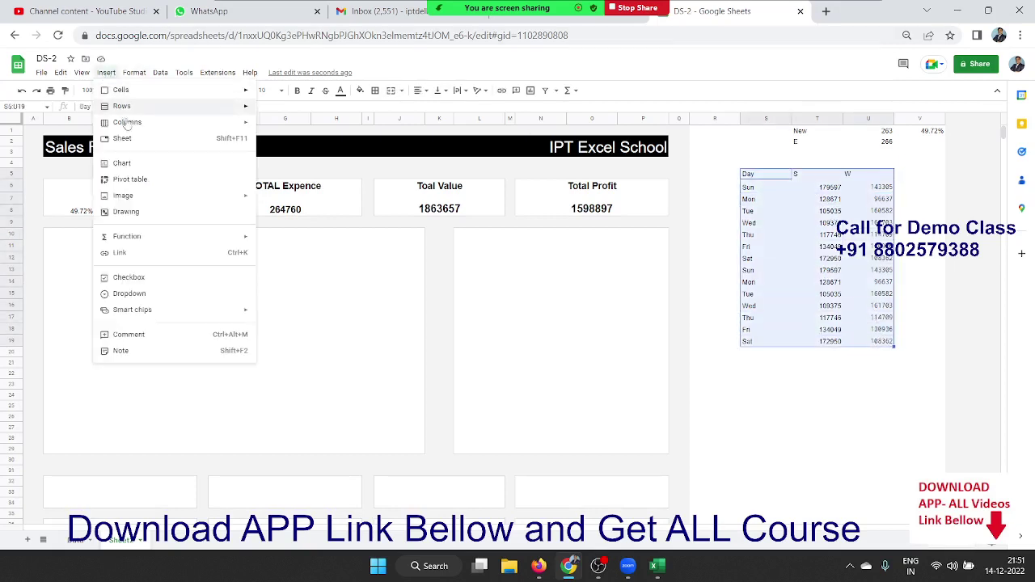
{"action": "left_click", "coordinate": [120, 164]}
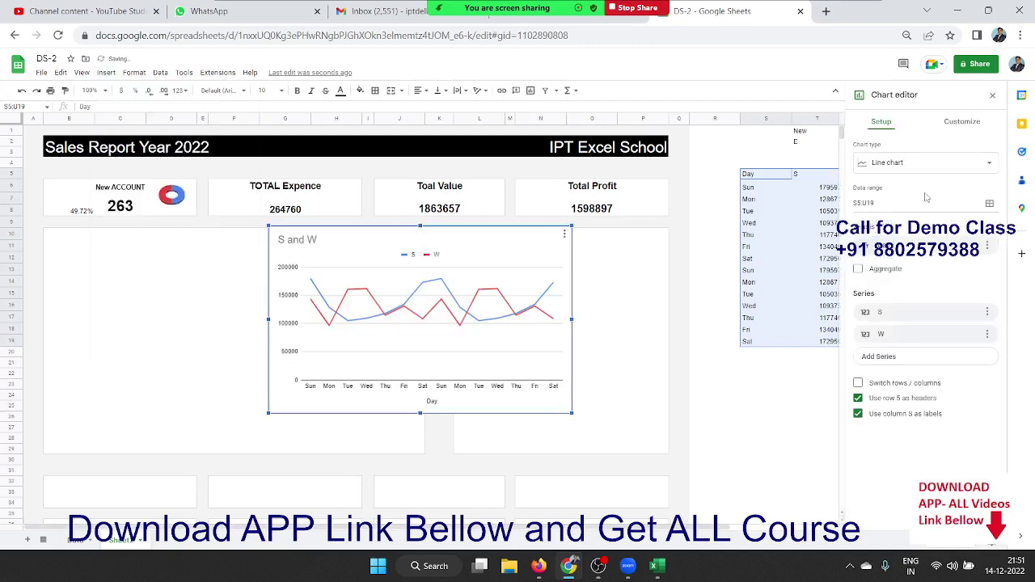
{"action": "left_click", "coordinate": [902, 170]}
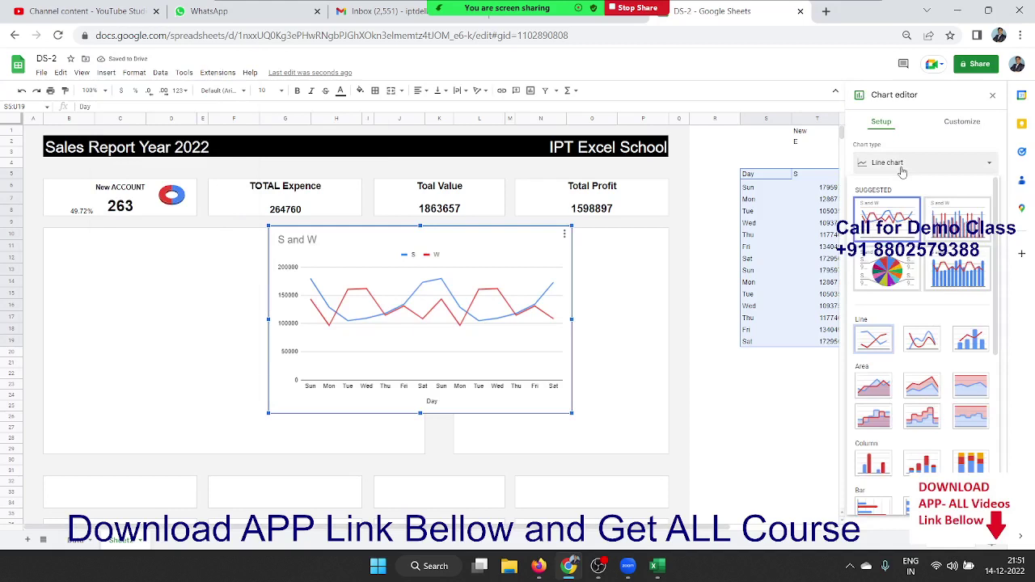
{"action": "left_click", "coordinate": [953, 278]}
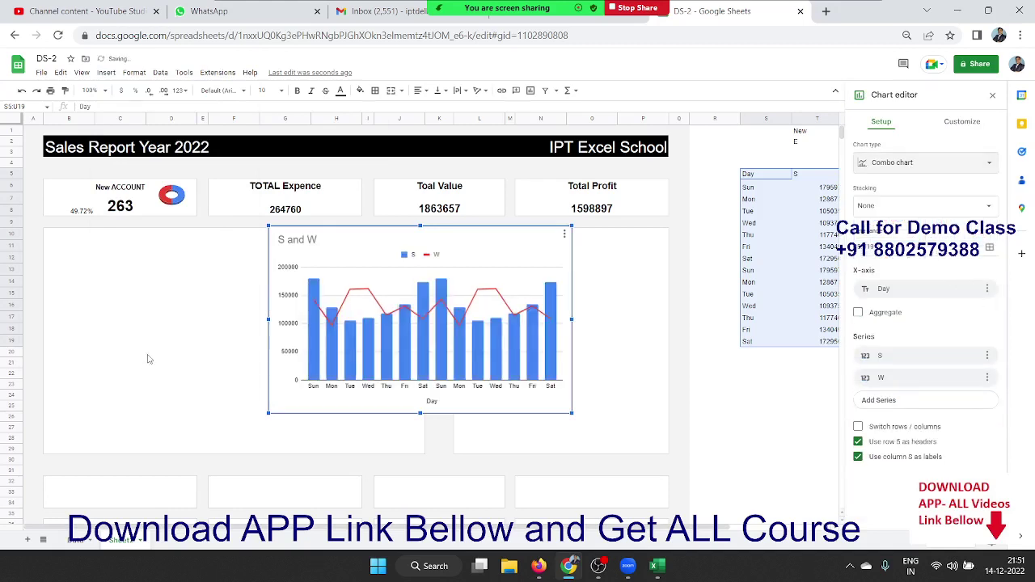
Step: Move and resize the 'S and W' chart to fill the large left card
{"action": "left_click", "coordinate": [322, 244]}
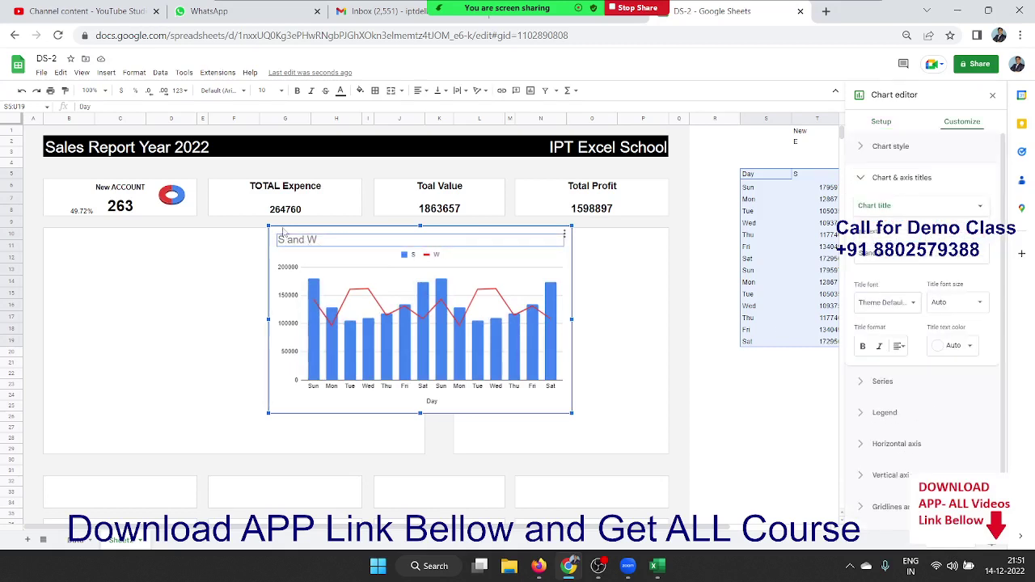
{"action": "left_click_drag", "start_coordinate": [275, 258], "coordinate": [46, 262]}
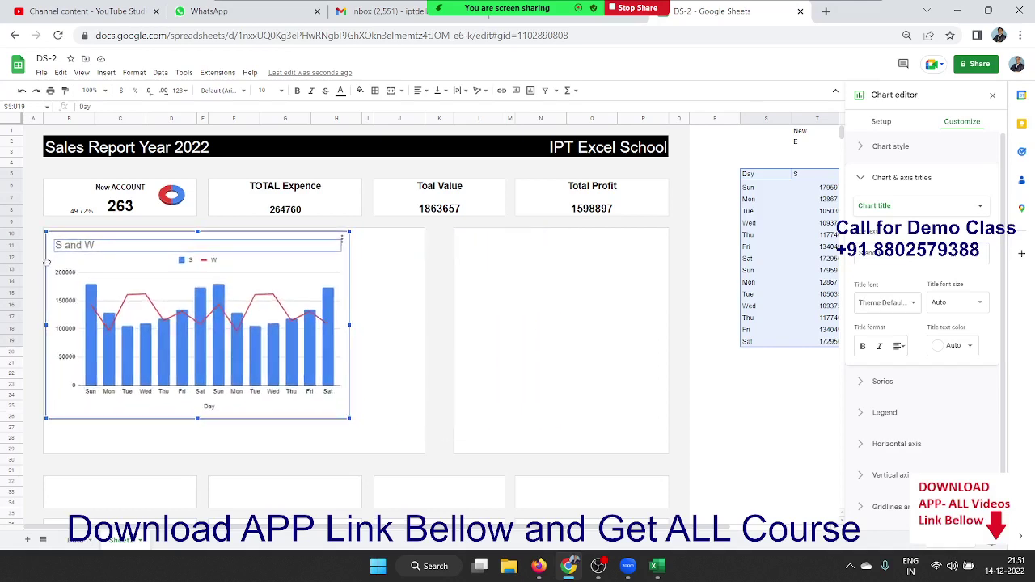
{"action": "left_click_drag", "start_coordinate": [348, 417], "coordinate": [409, 454]}
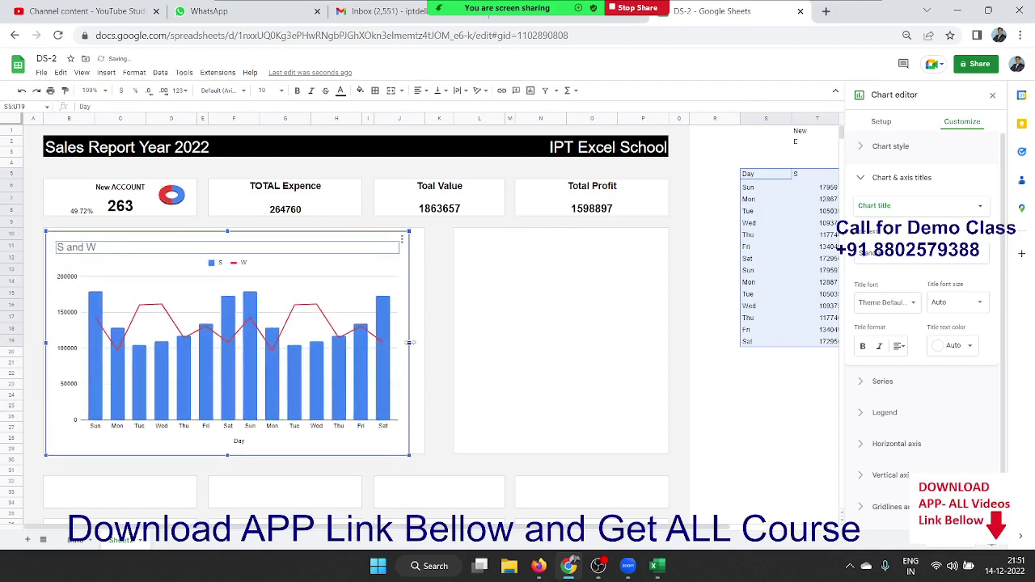
{"action": "left_click_drag", "start_coordinate": [410, 343], "coordinate": [424, 344]}
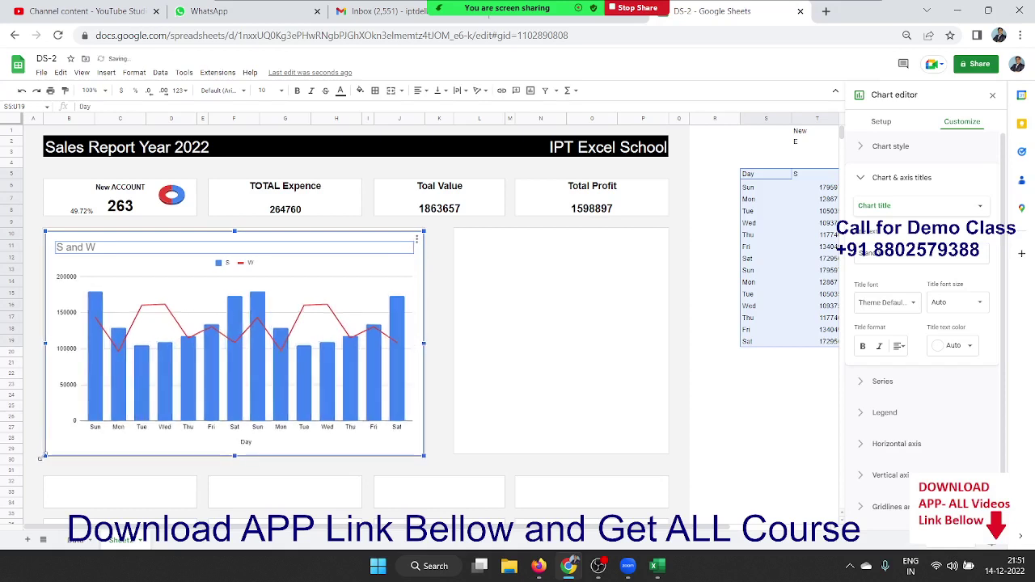
{"action": "left_click", "coordinate": [27, 406]}
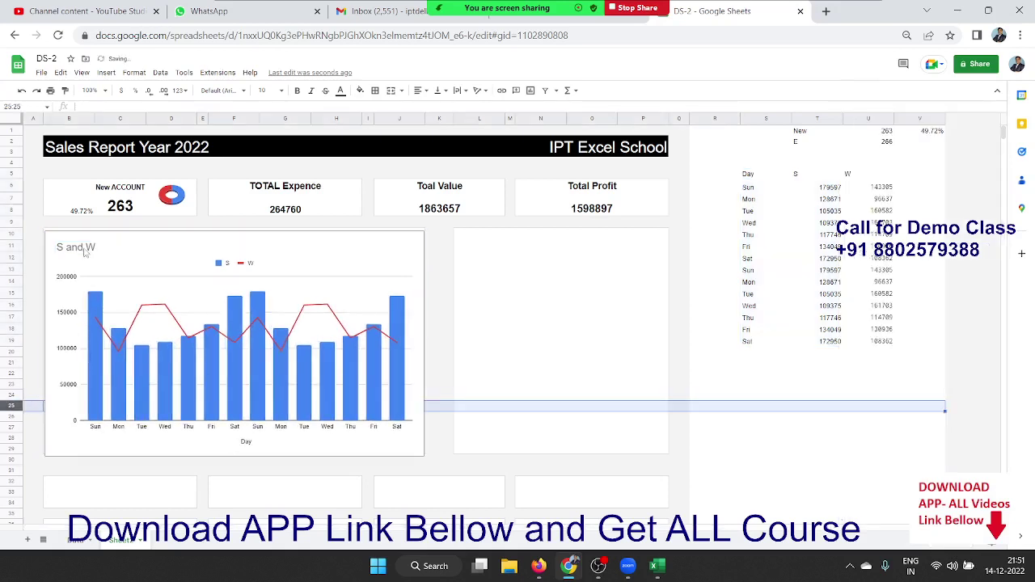
{"action": "left_click", "coordinate": [85, 252]}
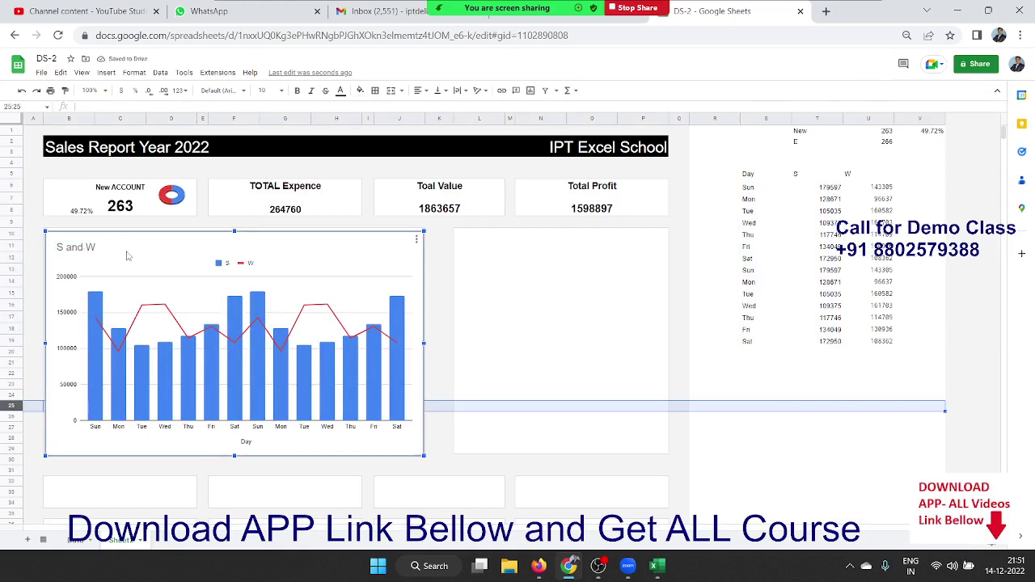
Step: Enter the labels New and OLD in cells S24 and S25
{"action": "left_click", "coordinate": [867, 450]}
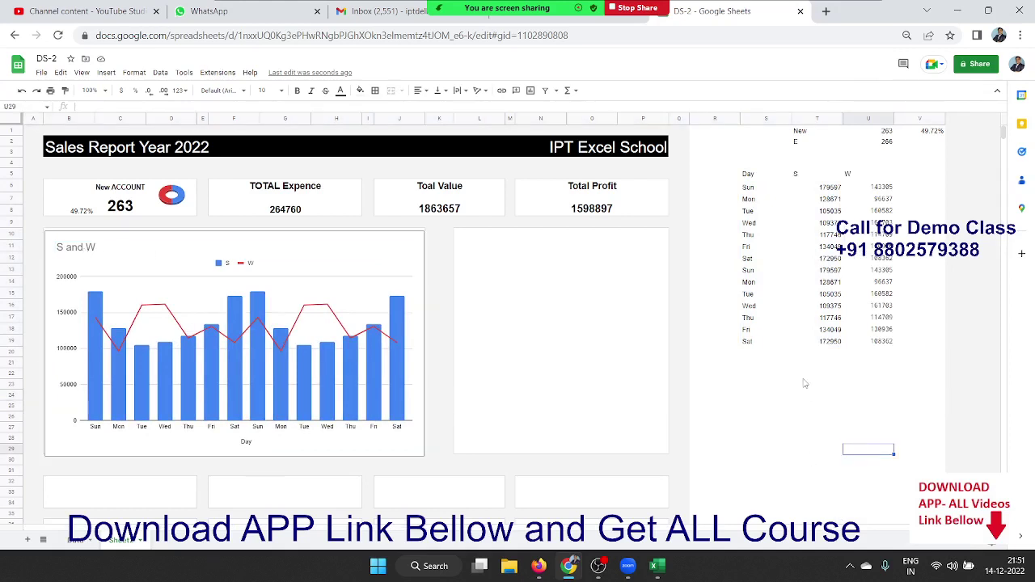
{"action": "left_click", "coordinate": [798, 376]}
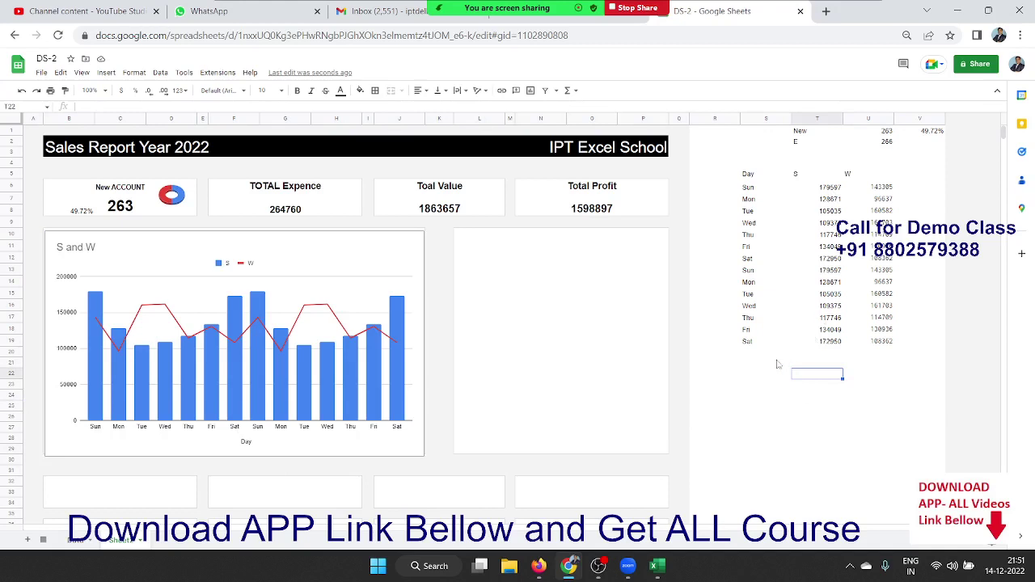
{"action": "left_click", "coordinate": [764, 393]}
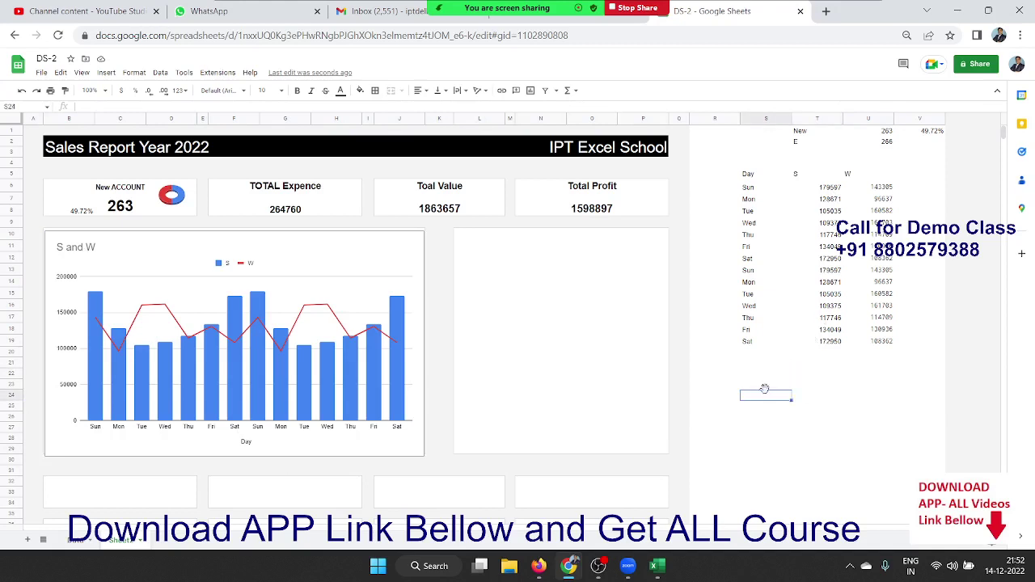
{"action": "type", "text": "NEw"}
{"action": "key", "text": "Return"}
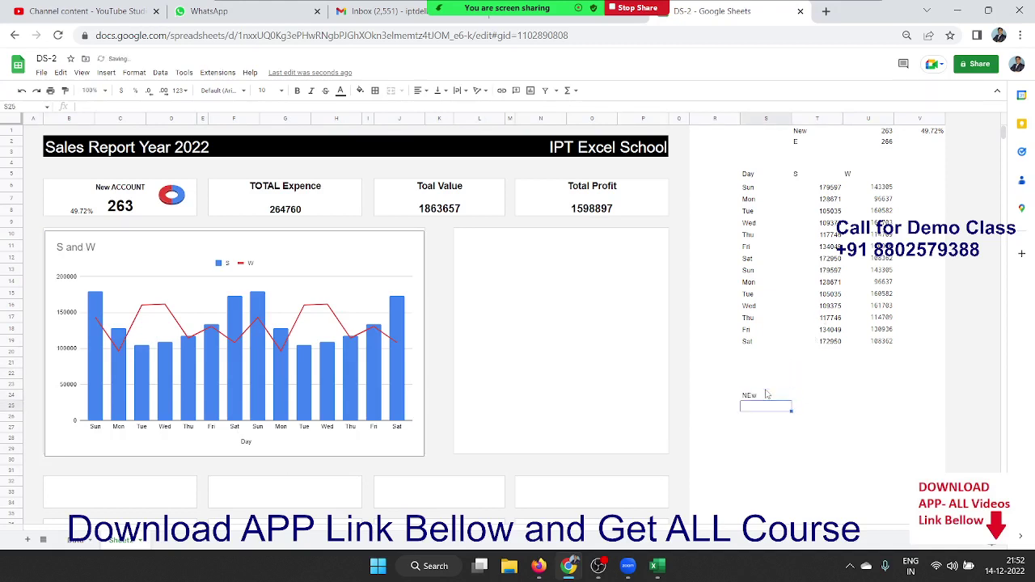
{"action": "left_click", "coordinate": [764, 392]}
{"action": "type", "text": "N"}
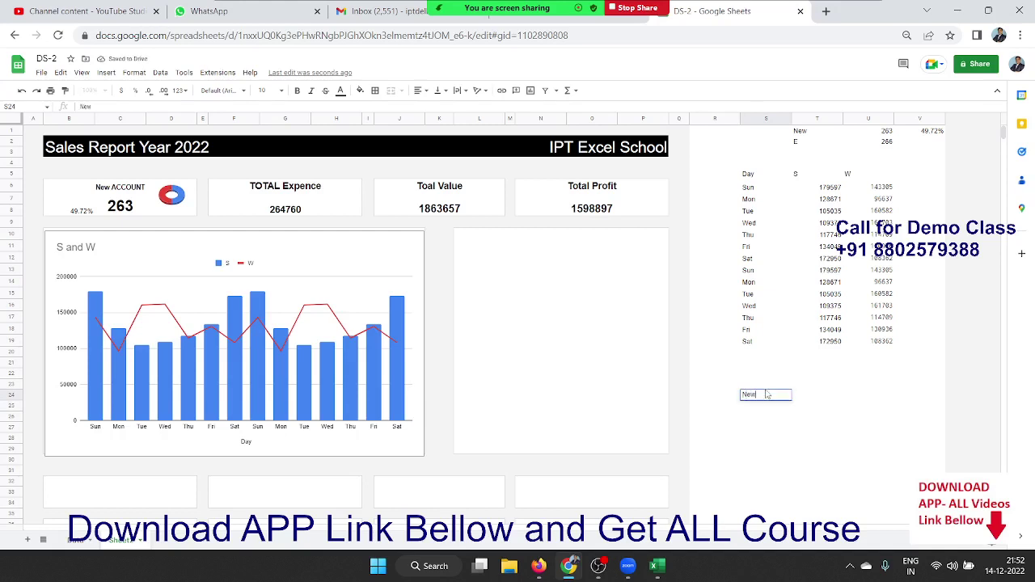
{"action": "key", "text": "Return"}
{"action": "type", "text": "OL"}
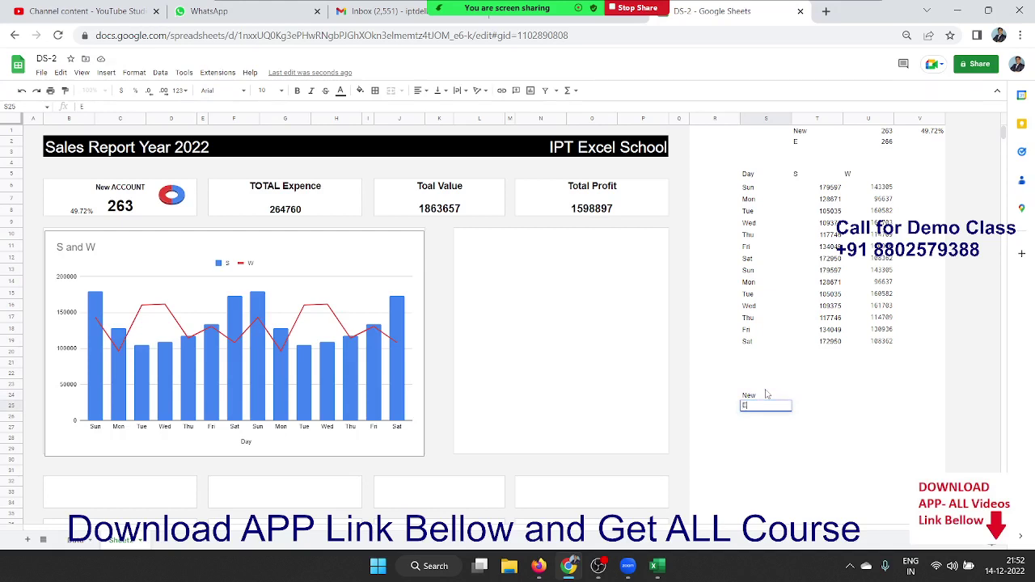
{"action": "type", "text": "E"}
{"action": "type", "text": "O"}
{"action": "type", "text": "LD"}
{"action": "key", "text": "Return"}
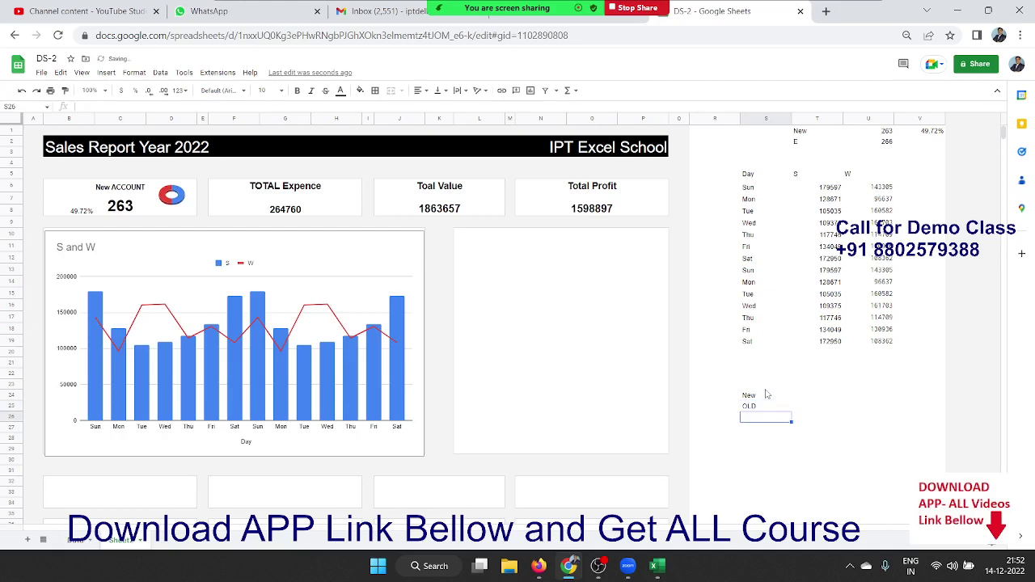
Step: Add a Profit heading above the cell beside New
{"action": "key", "text": "Up"}
{"action": "key", "text": "Up"}
{"action": "key", "text": "Right"}
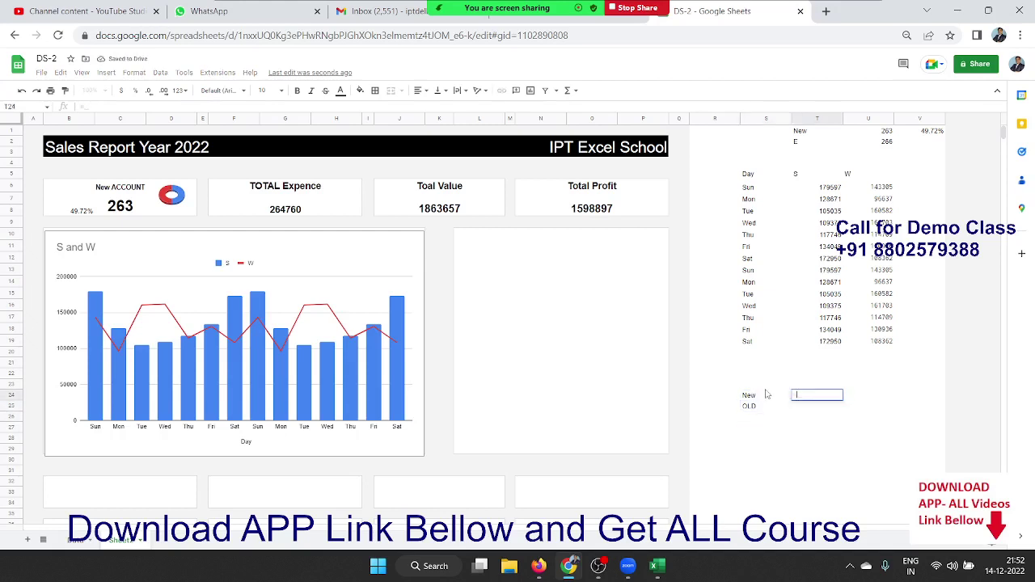
{"action": "key", "text": "Up"}
{"action": "type", "text": "Pi"}
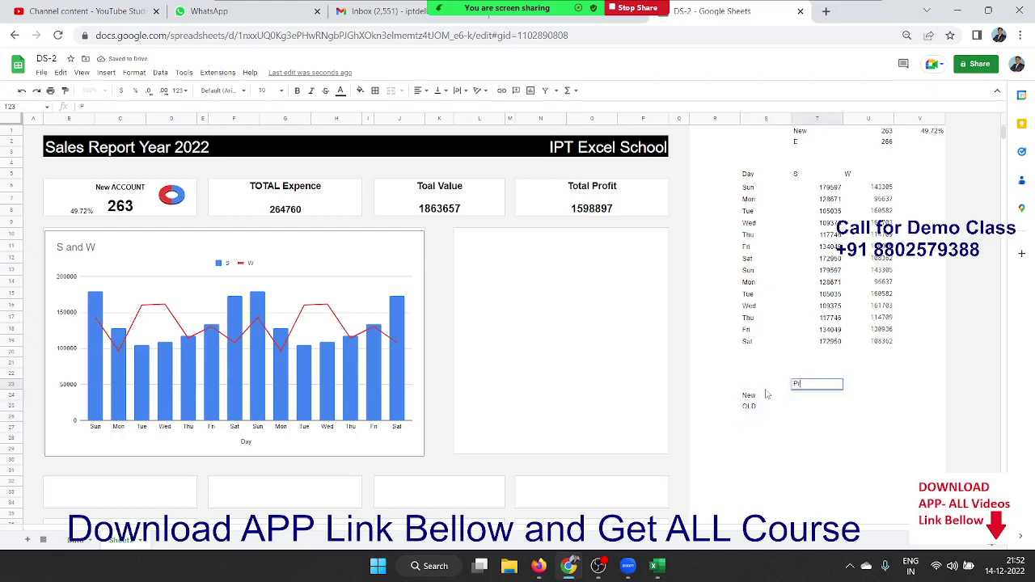
{"action": "type", "text": "ofit"}
{"action": "key", "text": "Return"}
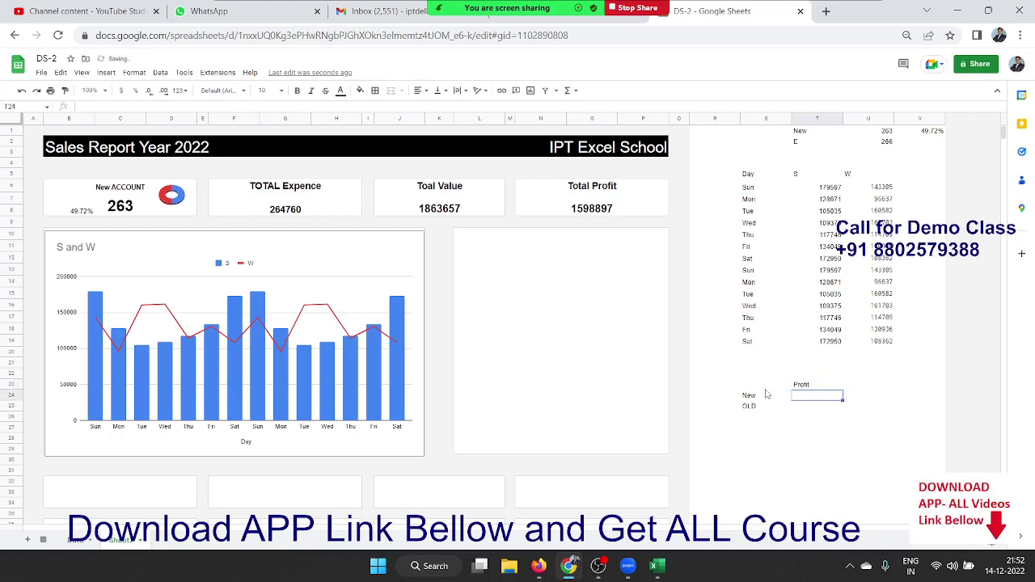
Step: In T24, SUMIF the Data sheet's Profit column where Order_Type is "N"
{"action": "type", "text": "=sum"}
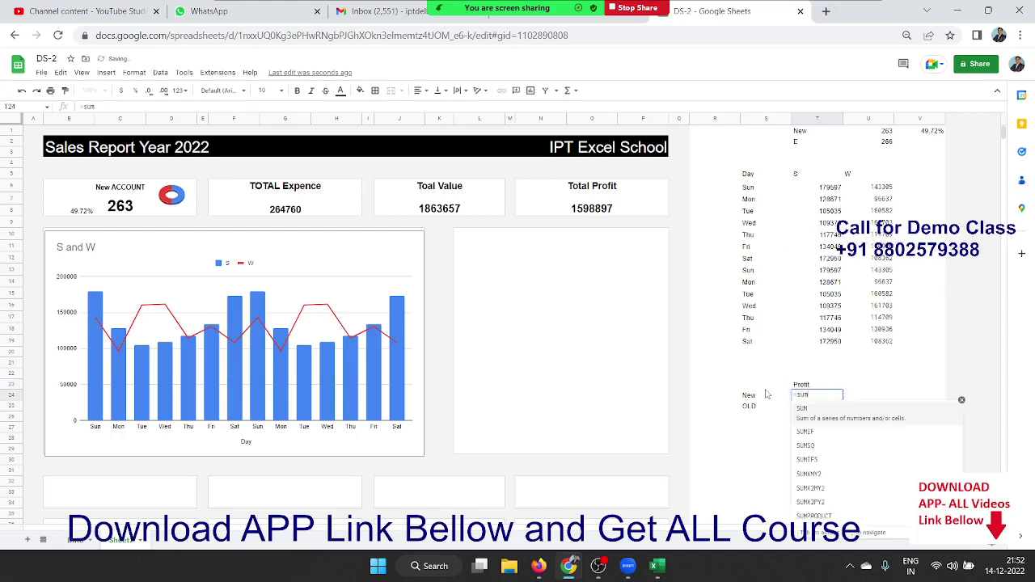
{"action": "key", "text": "Down"}
{"action": "key", "text": "Down"}
{"action": "key", "text": "Down"}
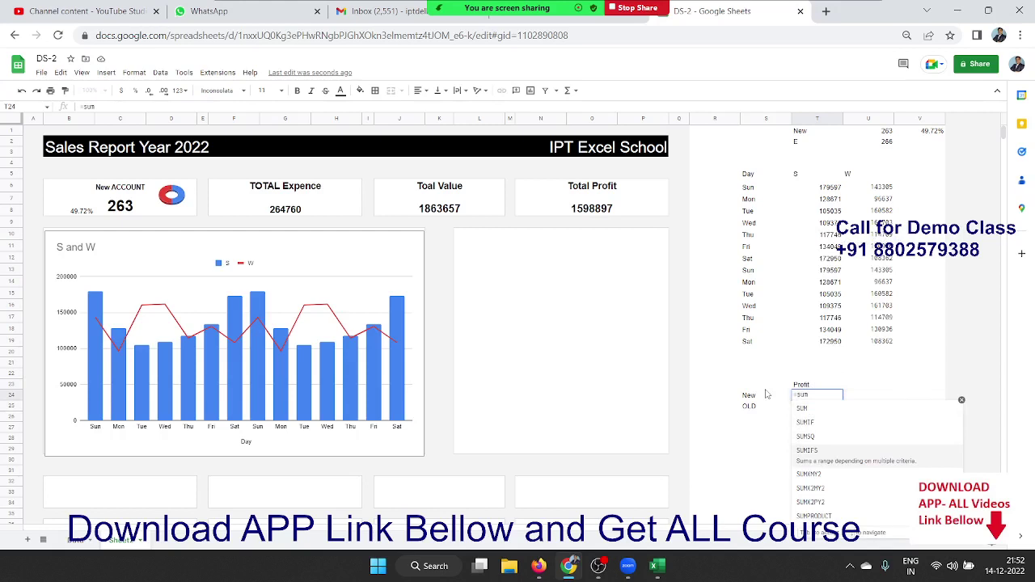
{"action": "key", "text": "Up"}
{"action": "key", "text": "Up"}
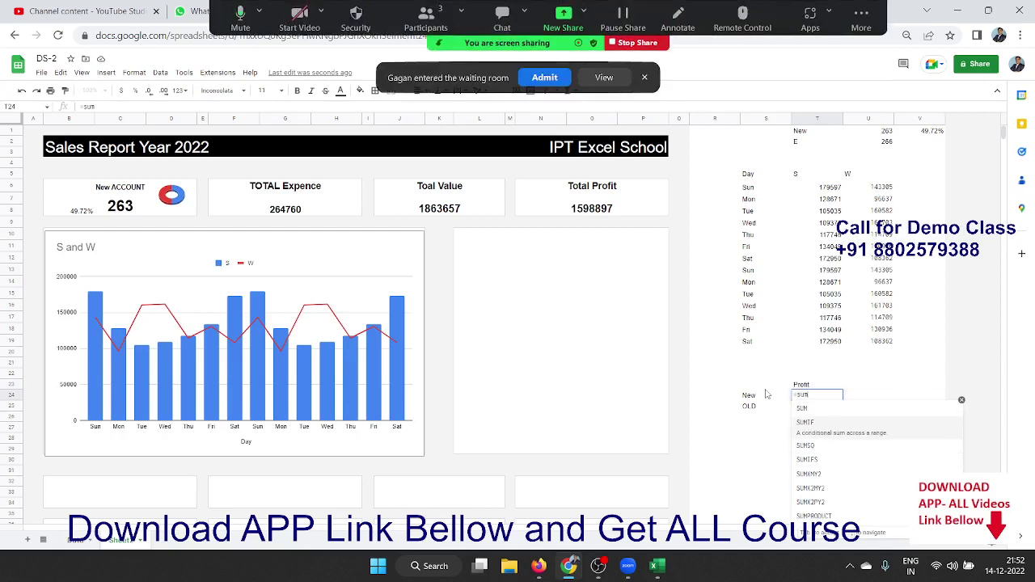
{"action": "key", "text": "Tab"}
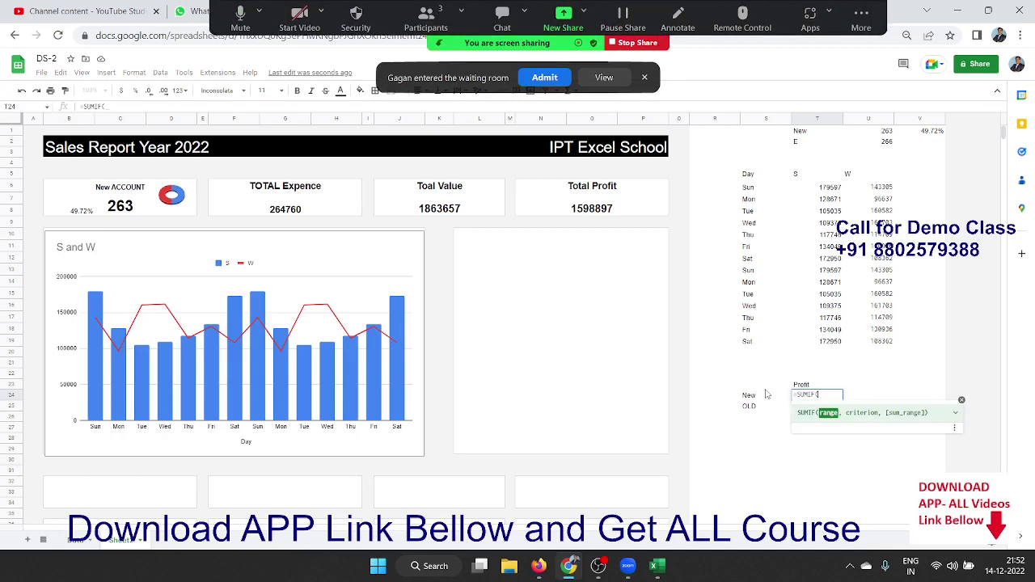
{"action": "left_click", "coordinate": [73, 540]}
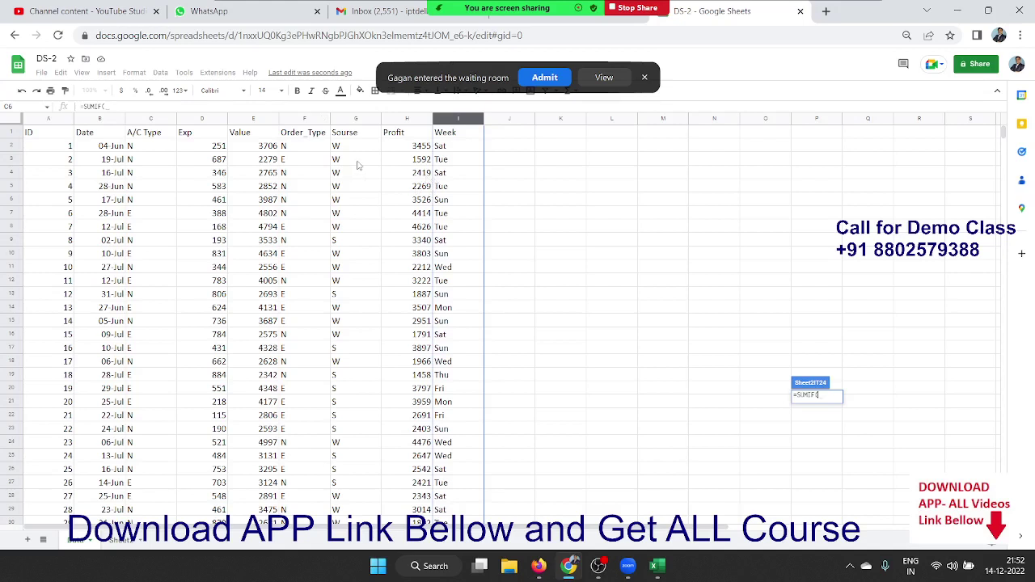
{"action": "left_click", "coordinate": [303, 120]}
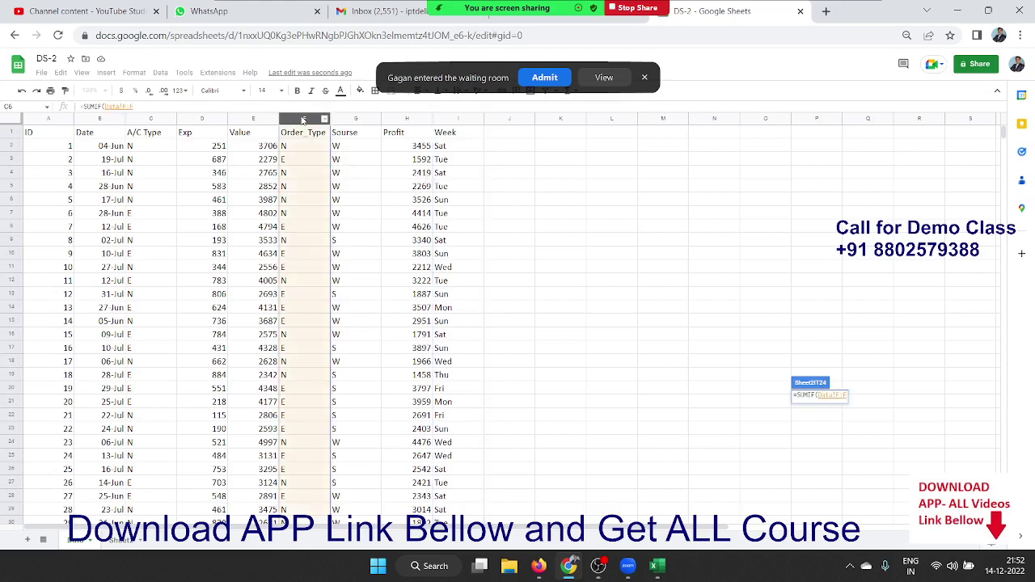
{"action": "type", "text": ",\"N\""}
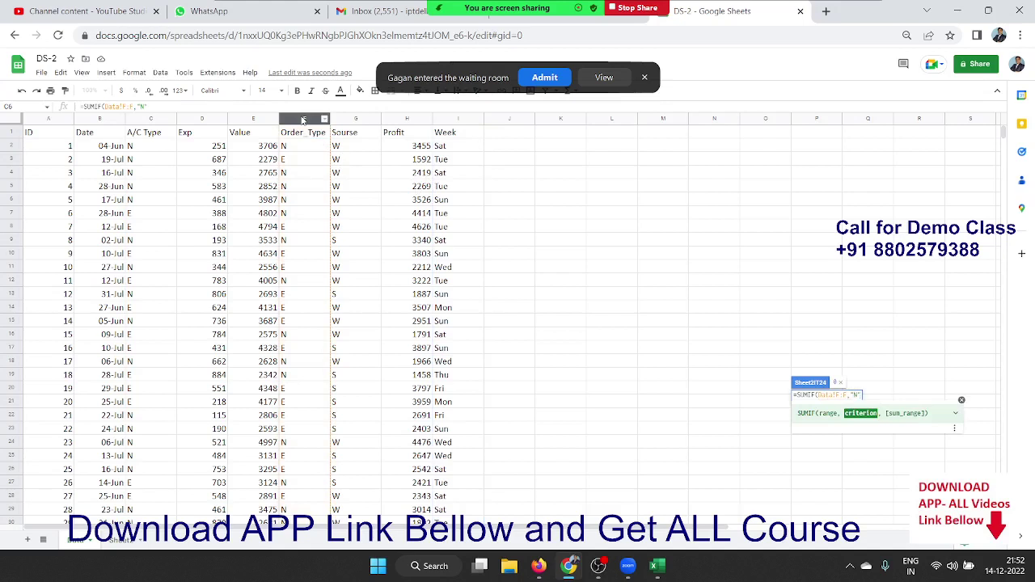
{"action": "type", "text": ","}
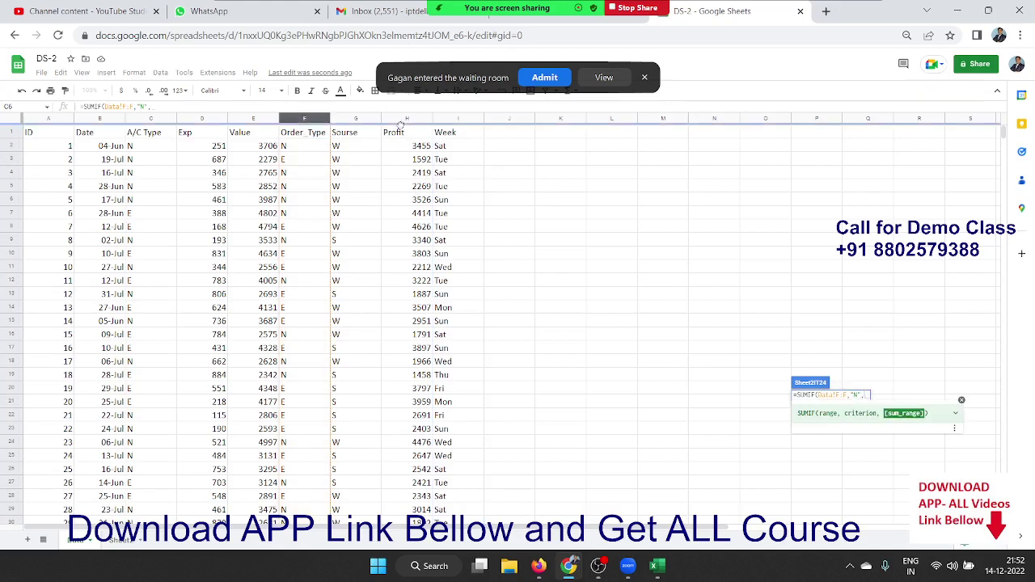
{"action": "left_click", "coordinate": [406, 120]}
{"action": "key", "text": "Return"}
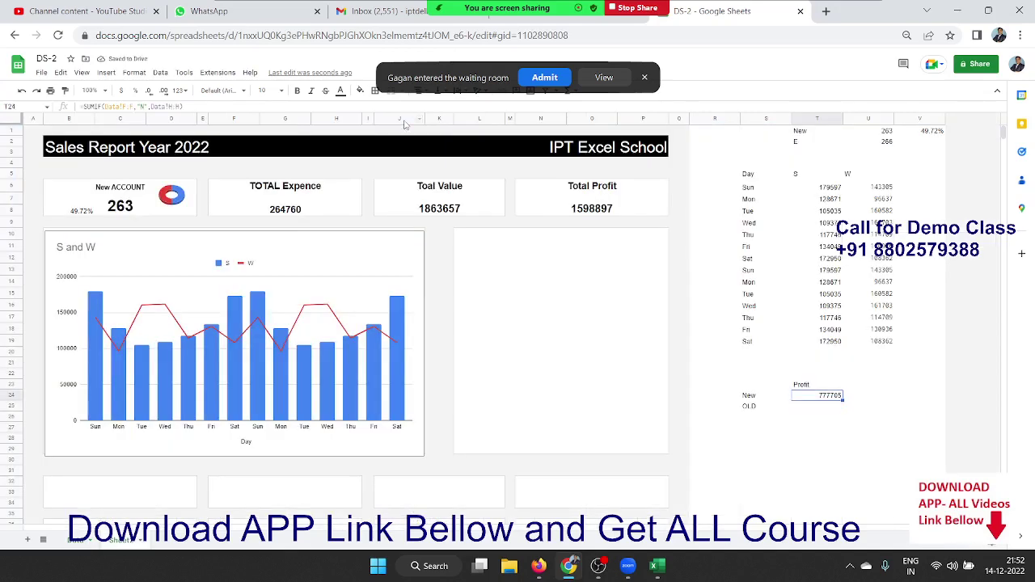
Step: Copy the formula to T25 with criterion "O", then select S24:T25
{"action": "key", "text": "Down"}
{"action": "type", "text": "=SUMIF(Data!F:F,\"N\",Data!H:H)"}
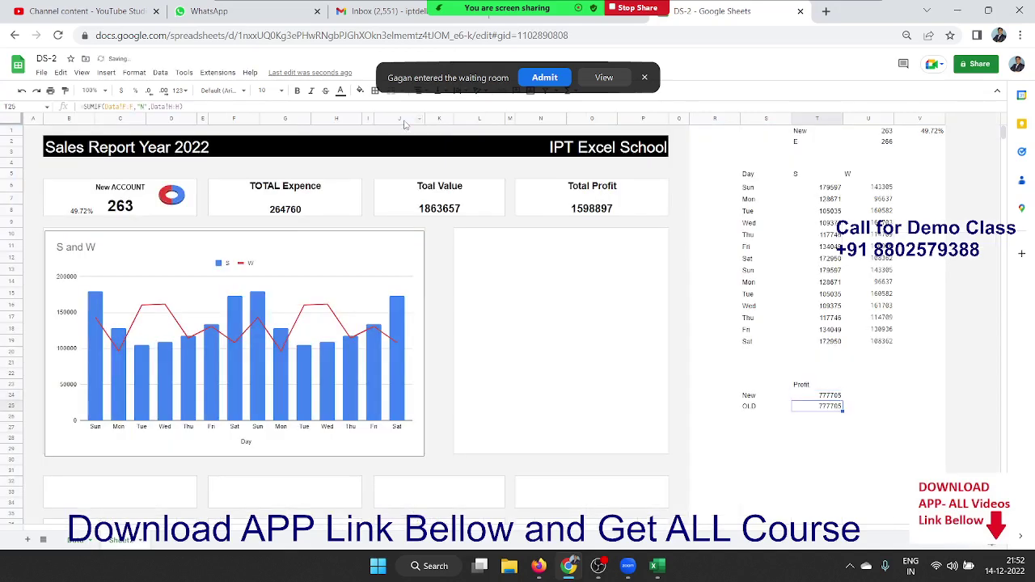
{"action": "key", "text": "F2"}
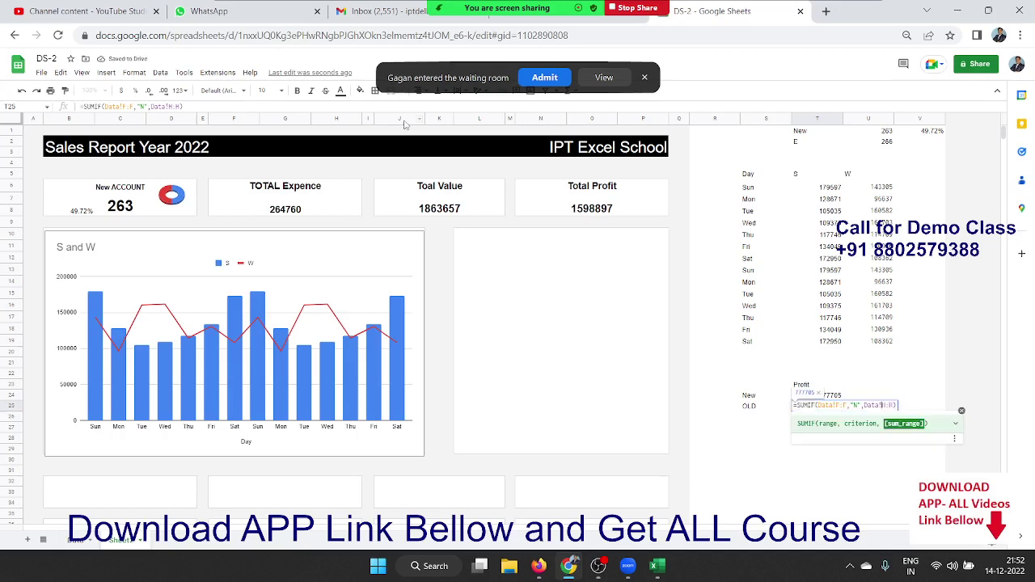
{"action": "key", "text": "Left"}
{"action": "key", "text": "Left"}
{"action": "key", "text": "Left"}
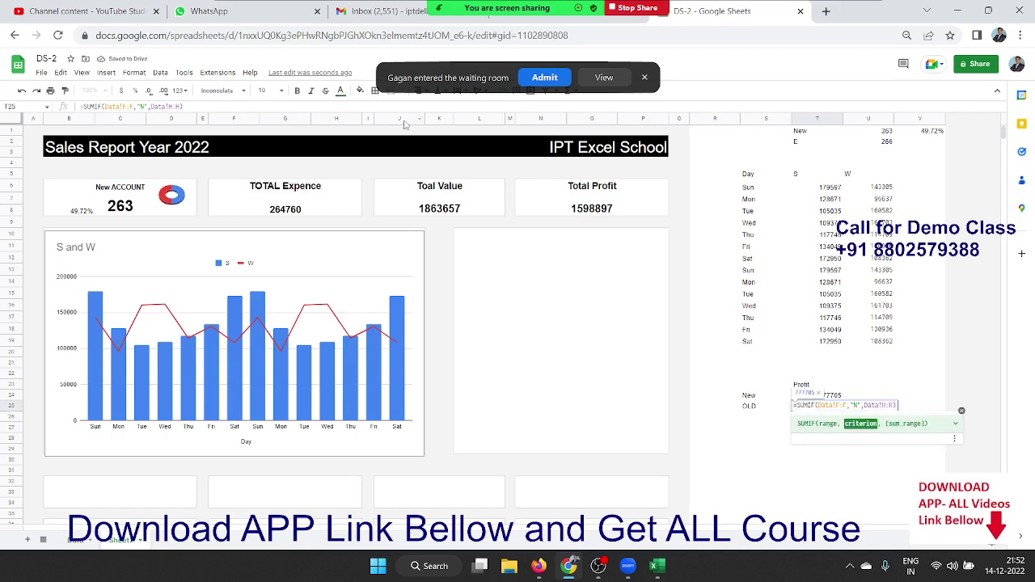
{"action": "key", "text": "BackSpace"}
{"action": "type", "text": "O"}
{"action": "key", "text": "Return"}
{"action": "key", "text": "Up"}
{"action": "key", "text": "Up"}
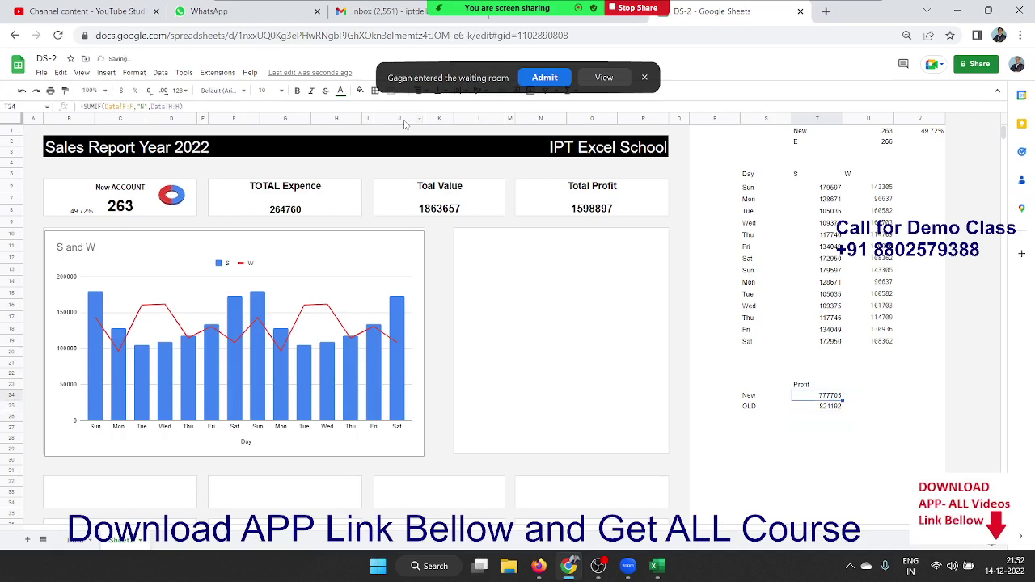
{"action": "key", "text": "Left"}
{"action": "key", "text": "shift+Right"}
{"action": "key", "text": "shift+Down"}
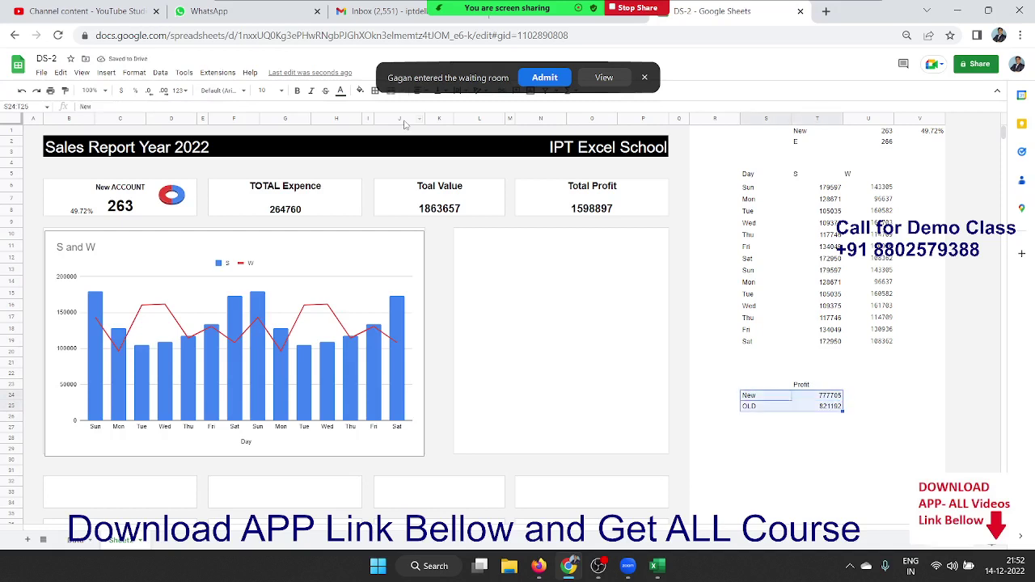
Step: Insert a chart from the New/OLD profits and make it a doughnut chart
{"action": "left_click", "coordinate": [109, 72]}
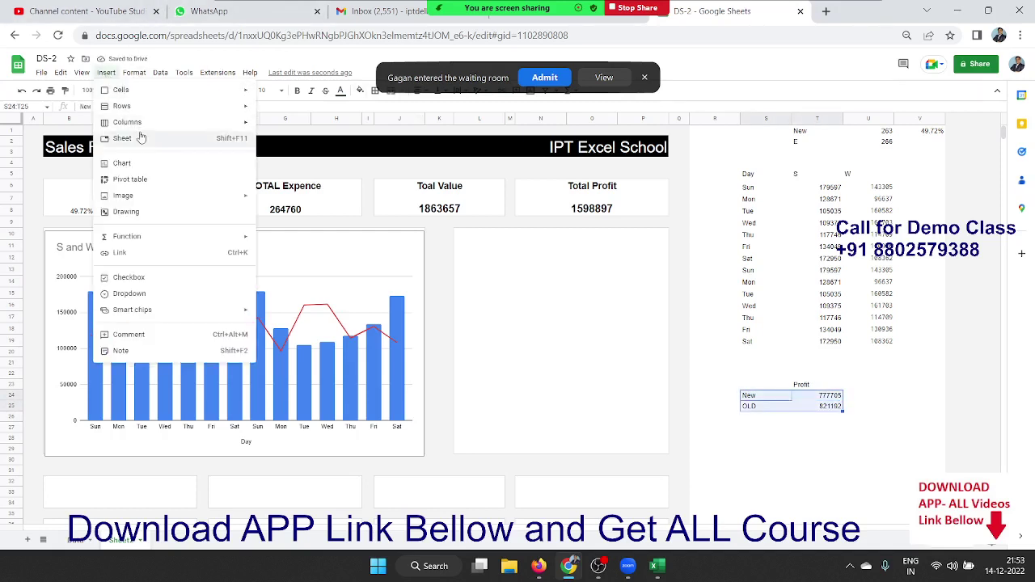
{"action": "left_click", "coordinate": [132, 163]}
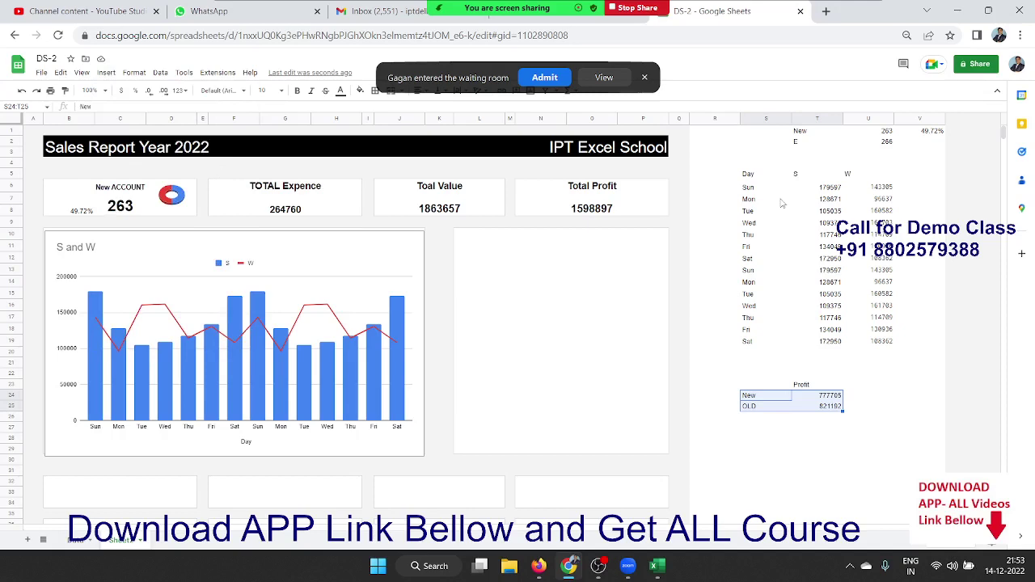
{"action": "left_click", "coordinate": [897, 171]}
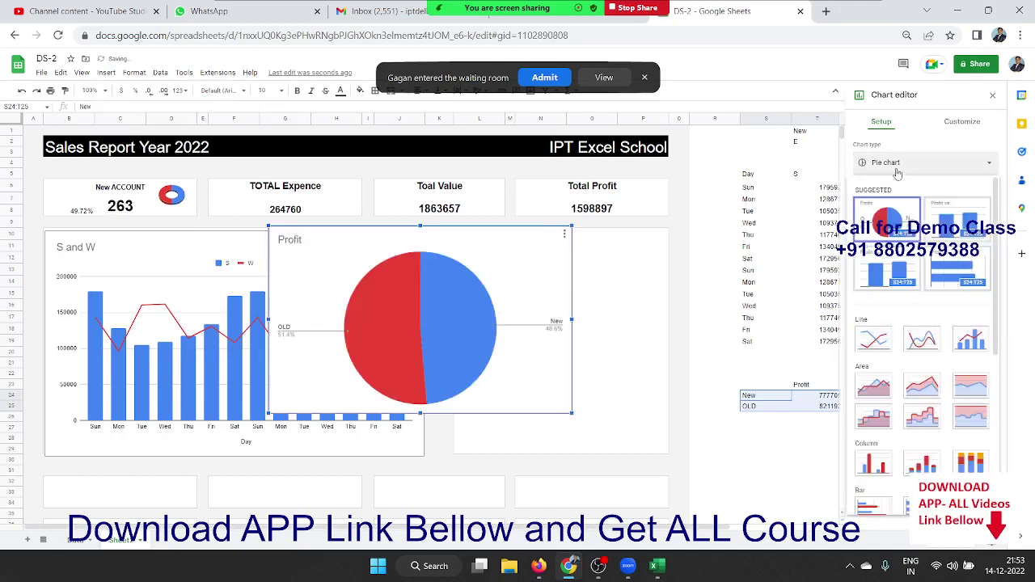
{"action": "scroll", "coordinate": [922, 305], "scroll_direction": "down", "scroll_amount": 4}
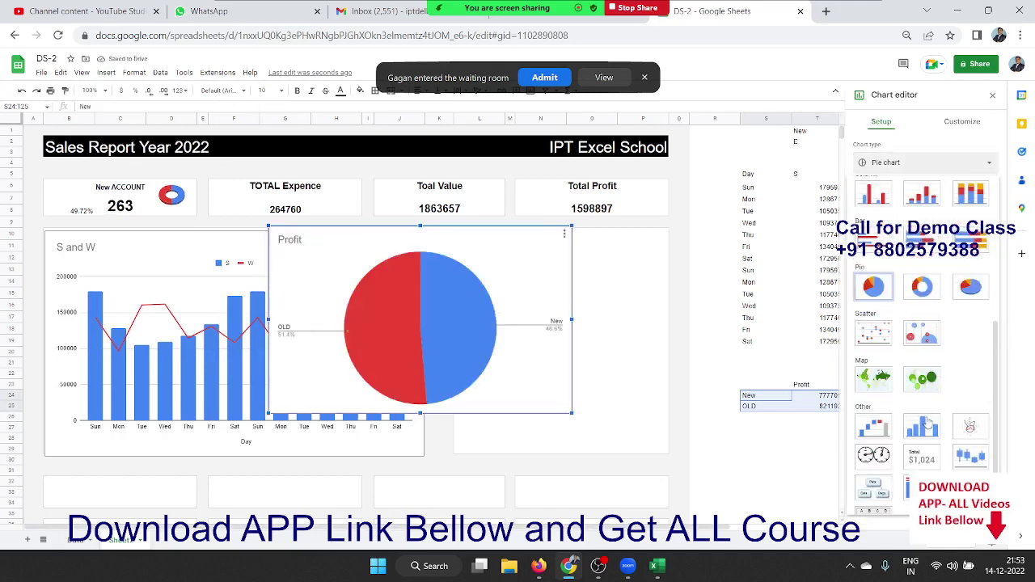
{"action": "left_click", "coordinate": [917, 291]}
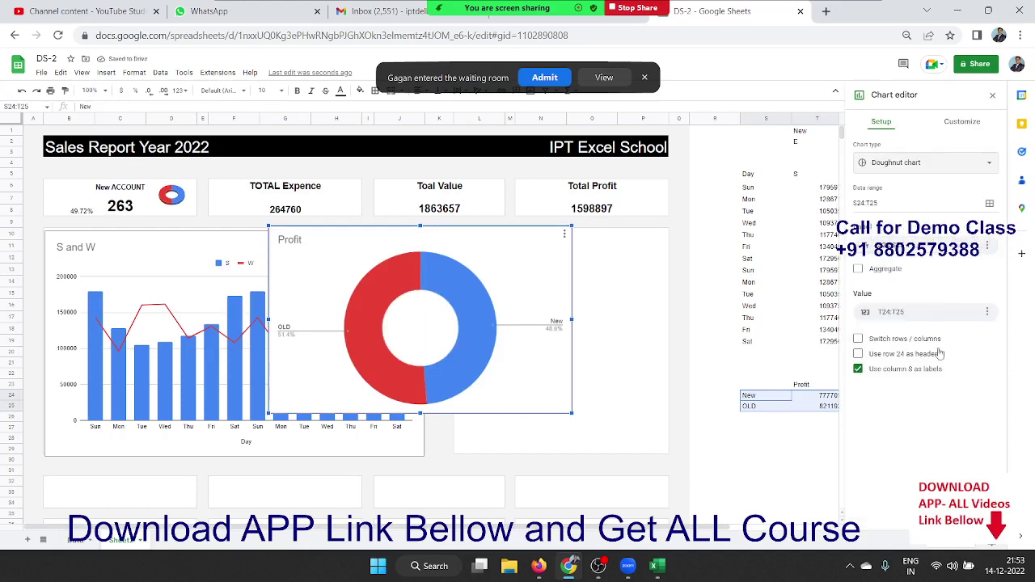
Step: Delete the doughnut chart's legend
{"action": "double_click", "coordinate": [556, 324]}
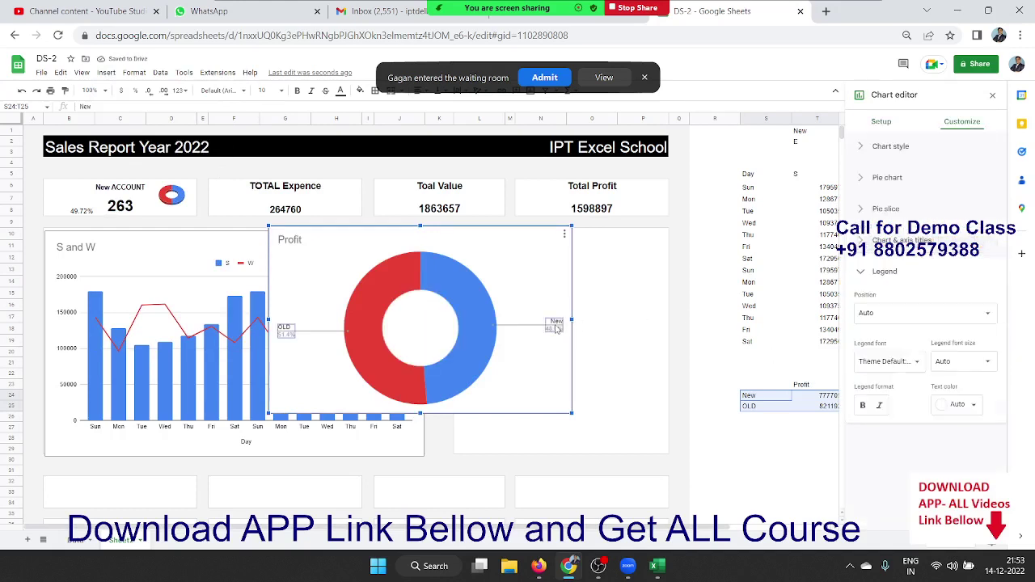
{"action": "key", "text": "Delete"}
{"action": "left_click", "coordinate": [556, 328]}
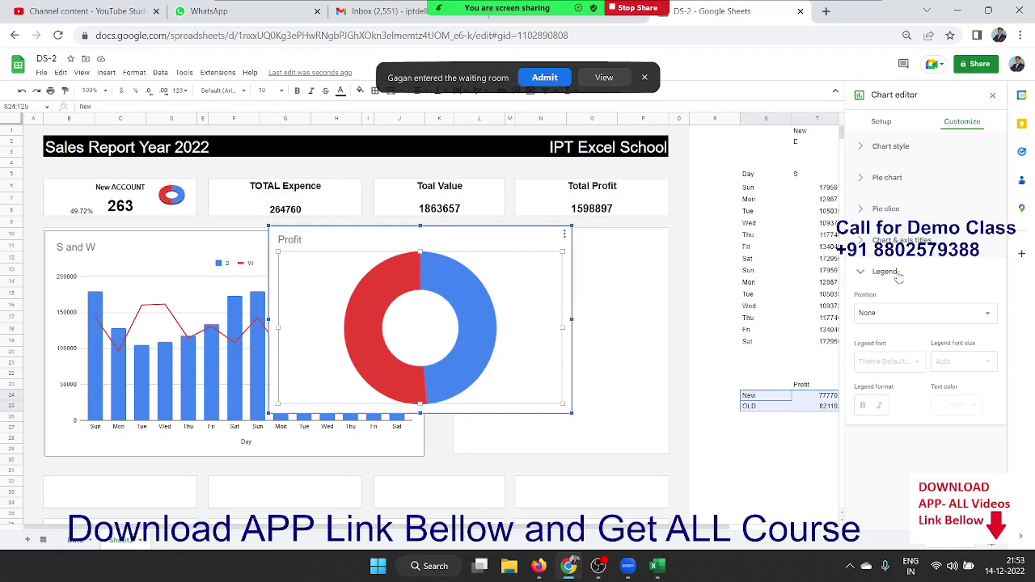
Step: Expand and collapse the Pie chart, Pie slice, Chart title and Legend customize sections
{"action": "left_click", "coordinate": [859, 155]}
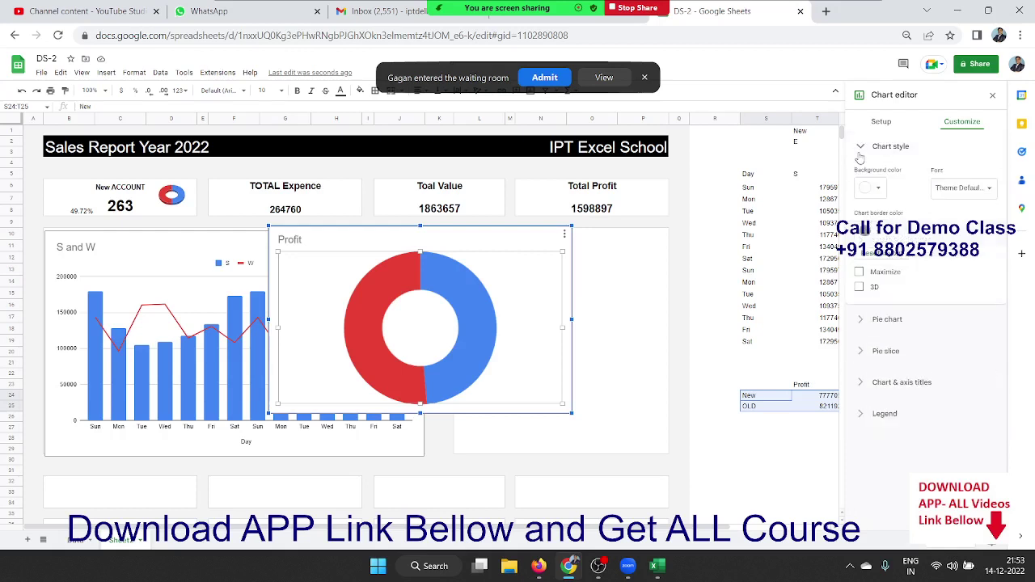
{"action": "left_click", "coordinate": [859, 156]}
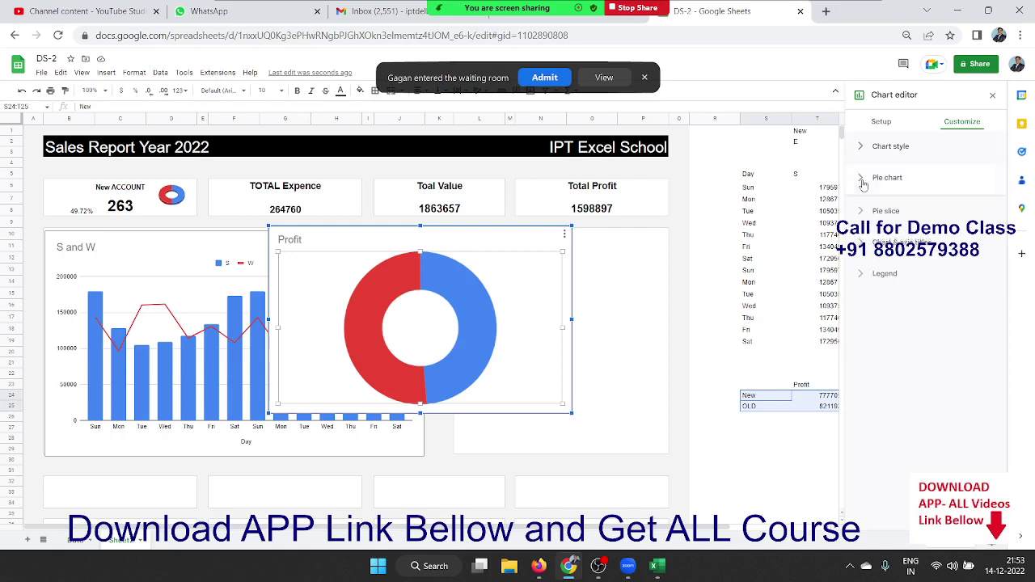
{"action": "left_click", "coordinate": [862, 178]}
{"action": "left_click", "coordinate": [863, 183]}
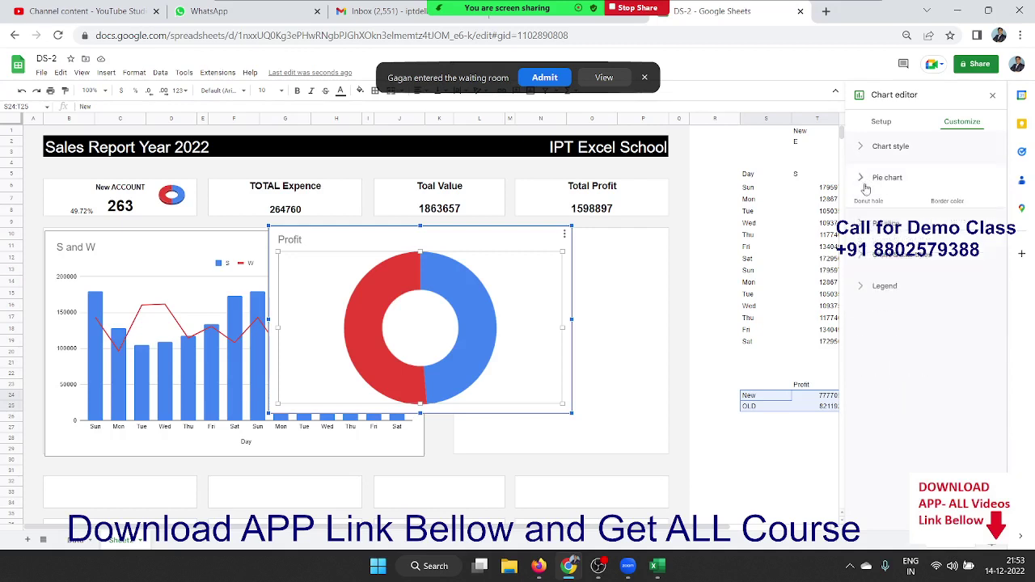
{"action": "left_click", "coordinate": [865, 210]}
{"action": "left_click", "coordinate": [865, 211]}
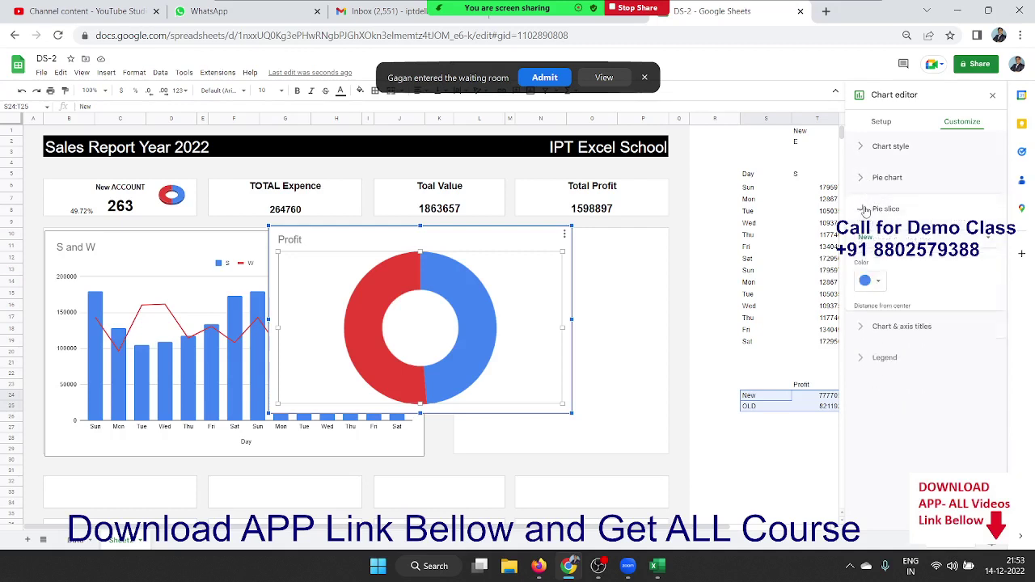
{"action": "left_click", "coordinate": [864, 240]}
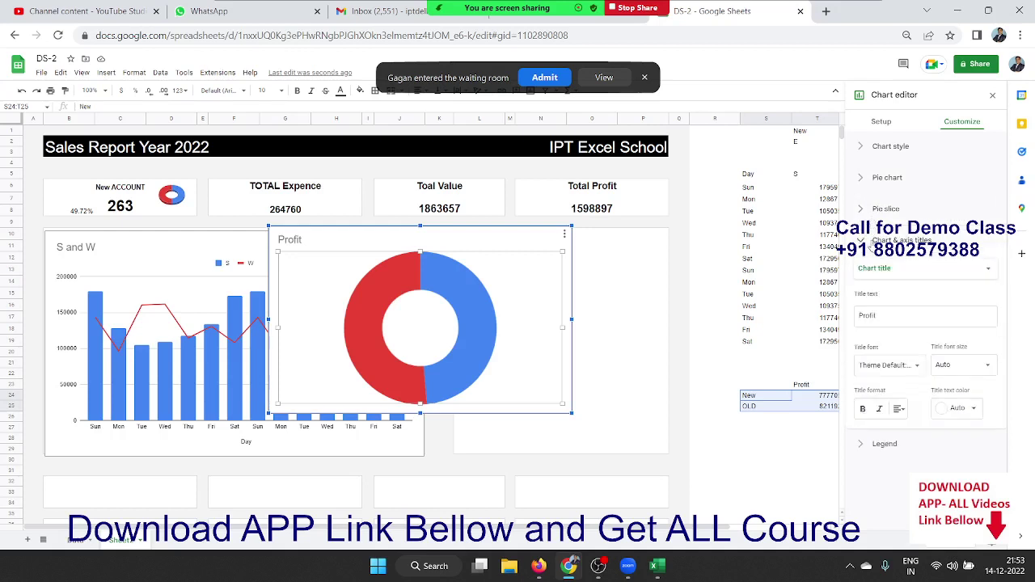
{"action": "left_click", "coordinate": [868, 242]}
{"action": "left_click", "coordinate": [867, 273]}
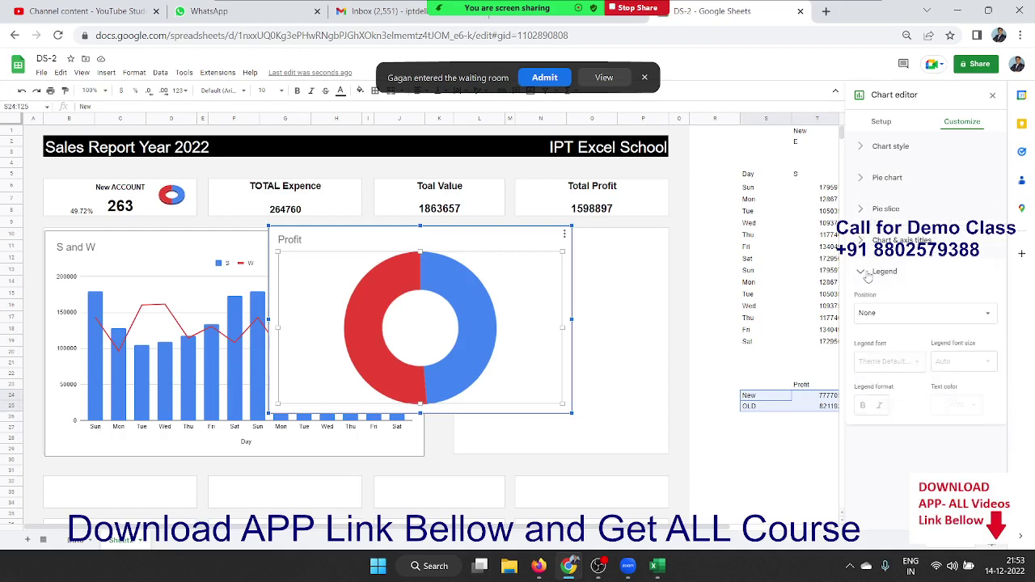
{"action": "left_click", "coordinate": [868, 273]}
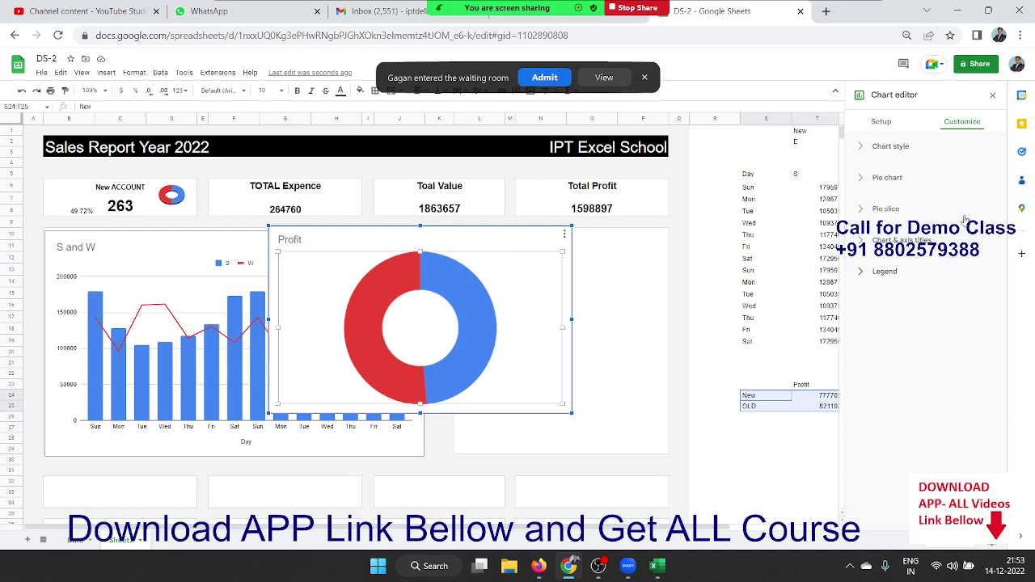
Step: Inspect chart style, donut hole and slice colour options, keeping the title Profit
{"action": "left_click", "coordinate": [882, 148]}
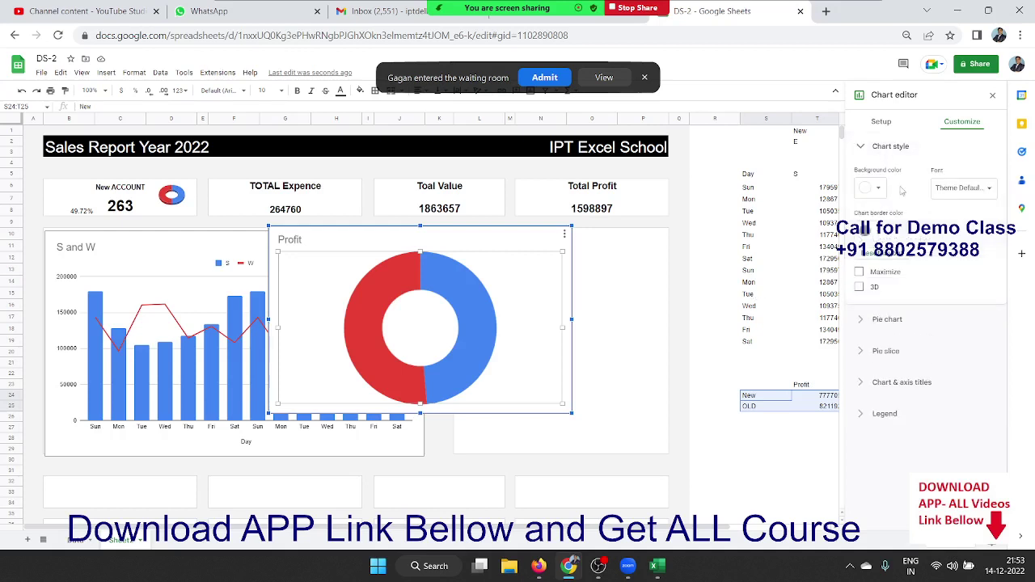
{"action": "left_click", "coordinate": [879, 320]}
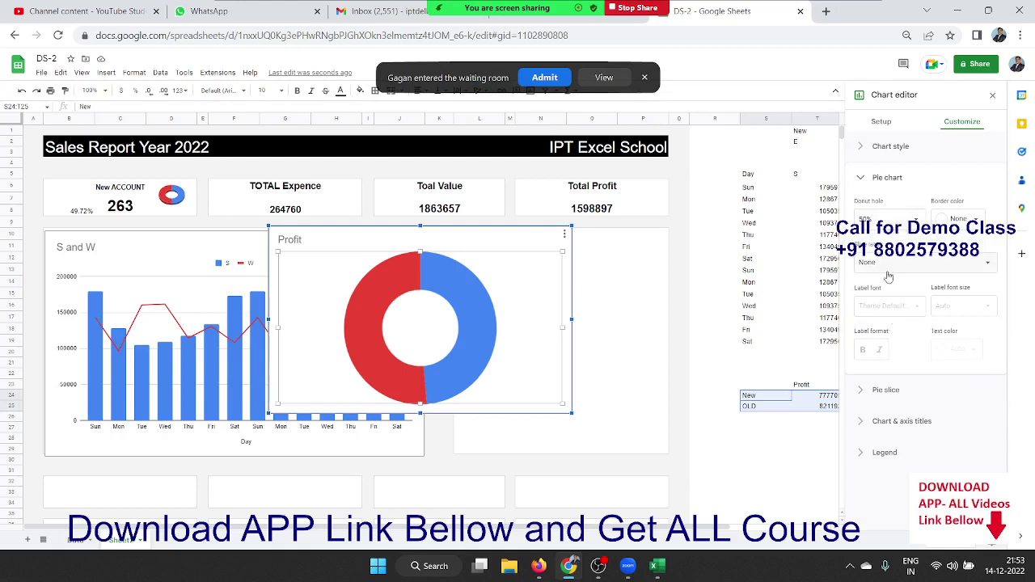
{"action": "left_click", "coordinate": [897, 391]}
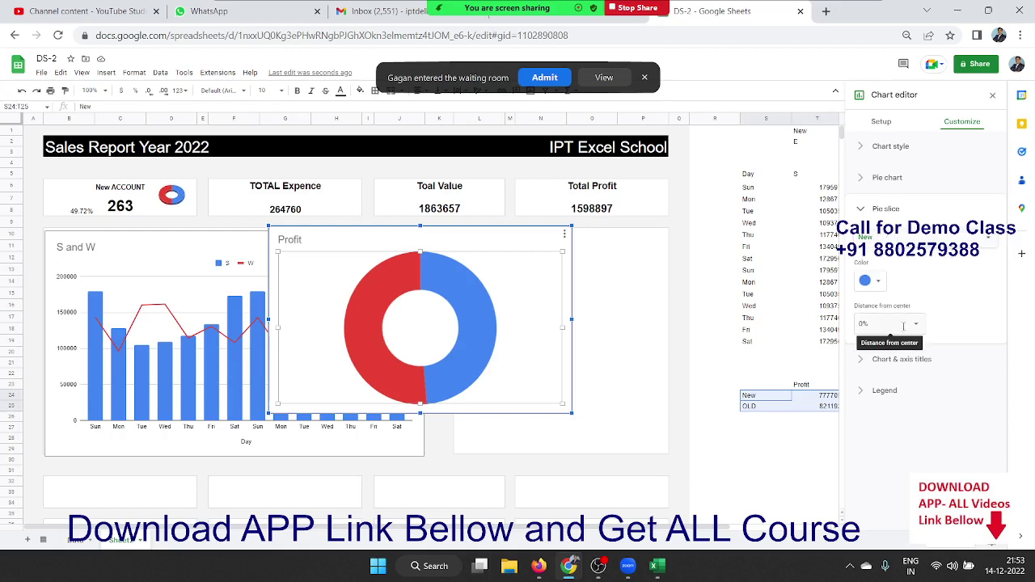
{"action": "left_click", "coordinate": [903, 360]}
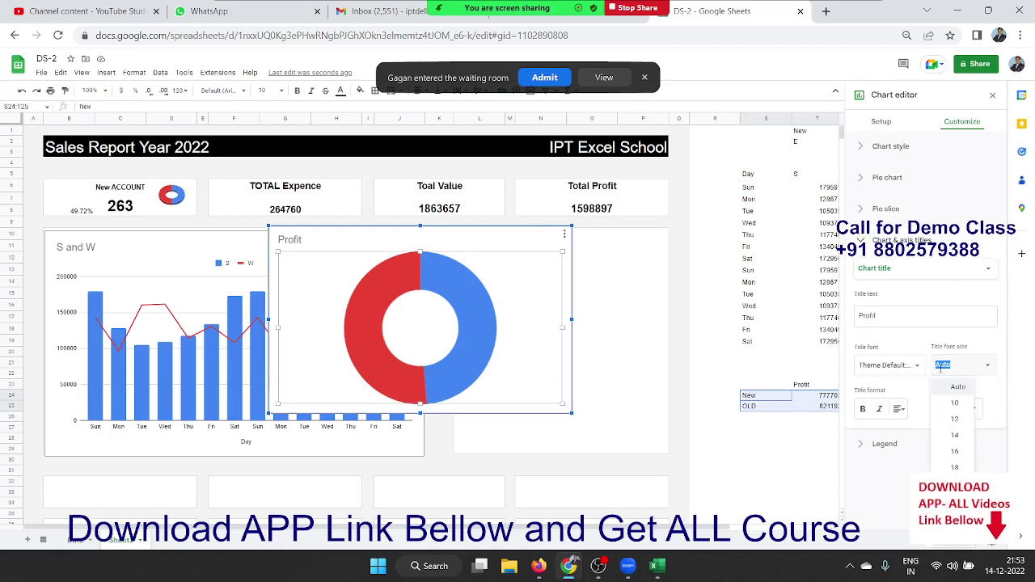
{"action": "left_click", "coordinate": [892, 321]}
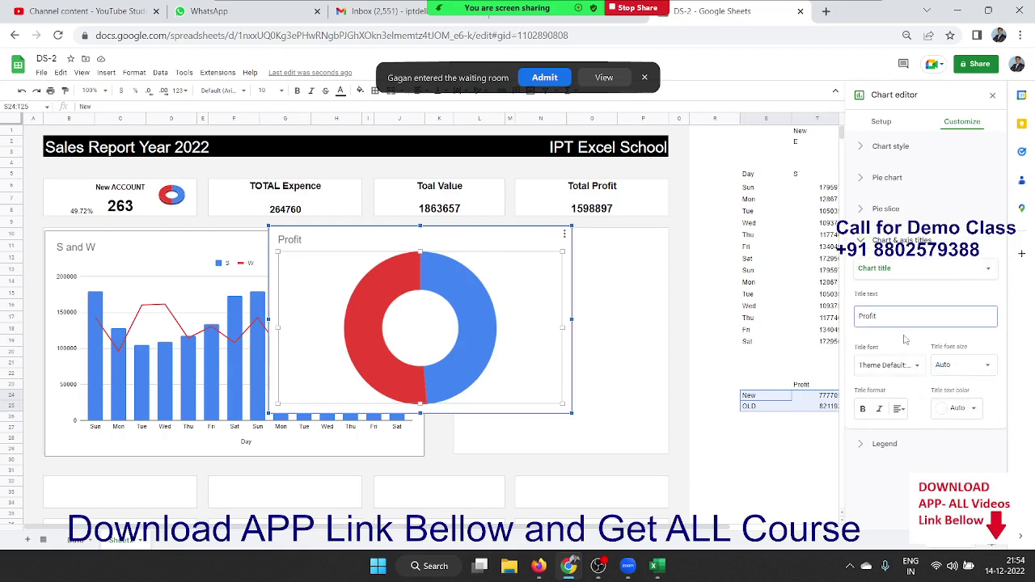
{"action": "left_click", "coordinate": [863, 233]}
Step: Check the legend position choices, leaving the legend at None
{"action": "left_click", "coordinate": [861, 240]}
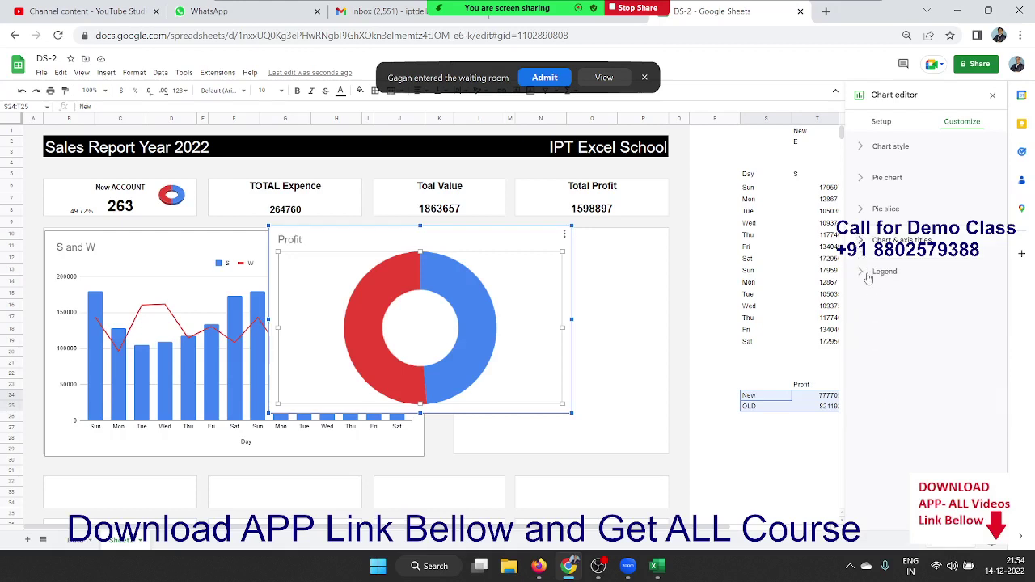
{"action": "left_click", "coordinate": [867, 272]}
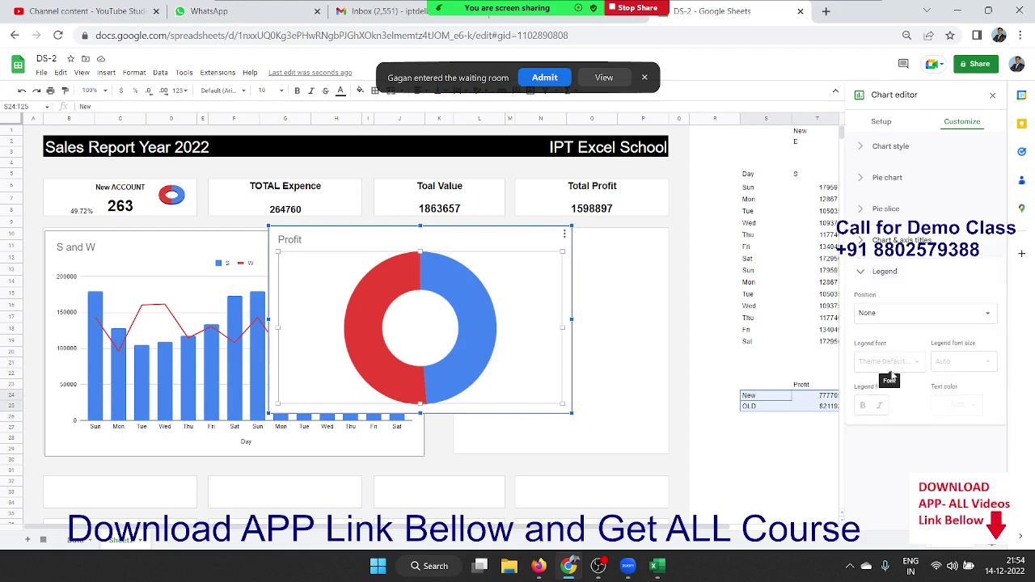
{"action": "left_click", "coordinate": [891, 313]}
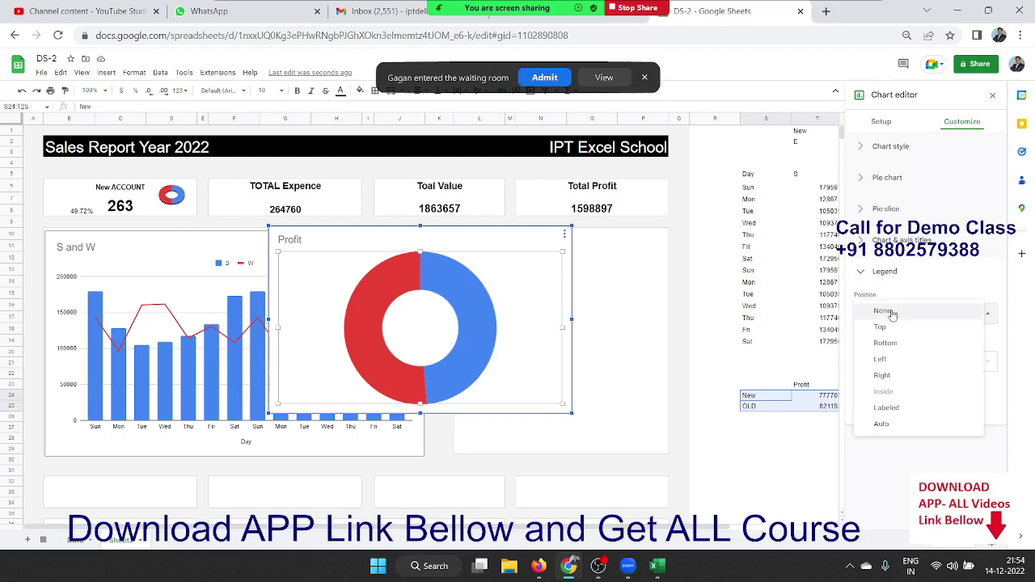
{"action": "left_click", "coordinate": [864, 276]}
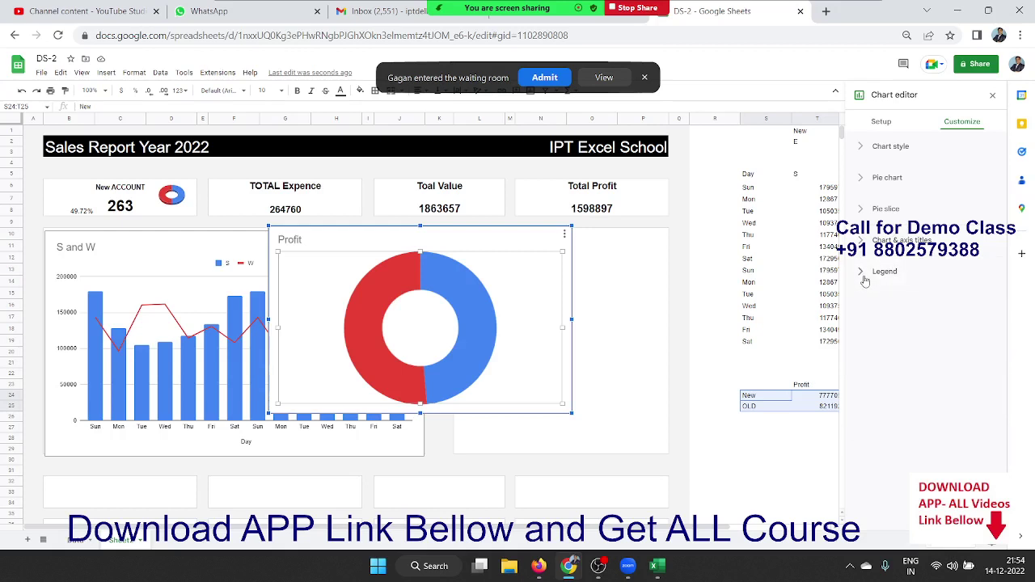
Step: Review chart title and pie slice settings, keeping slice distance at 0%, and expand Pie chart
{"action": "left_click", "coordinate": [885, 241]}
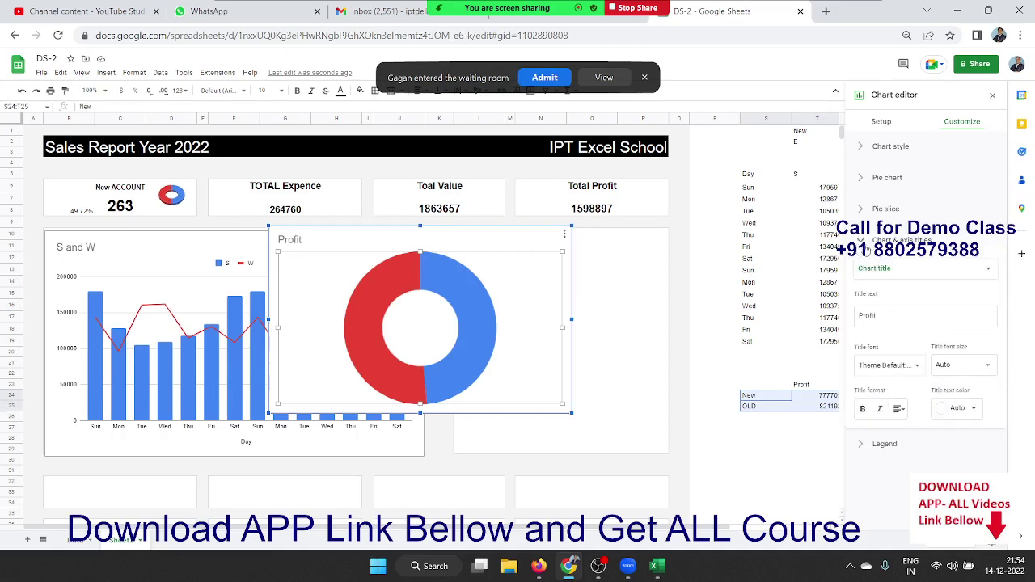
{"action": "left_click", "coordinate": [861, 243]}
{"action": "left_click", "coordinate": [860, 209]}
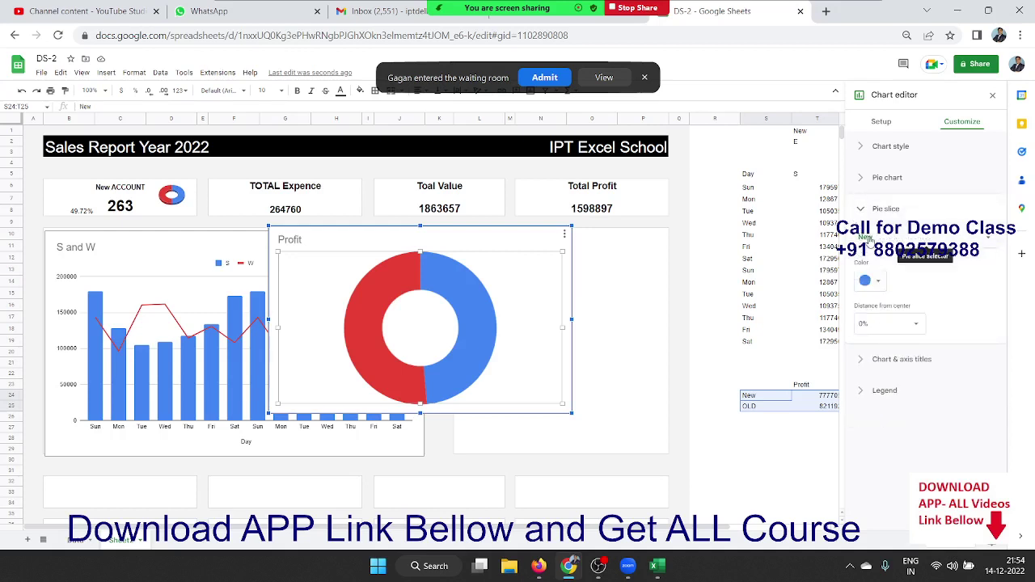
{"action": "left_click", "coordinate": [910, 322]}
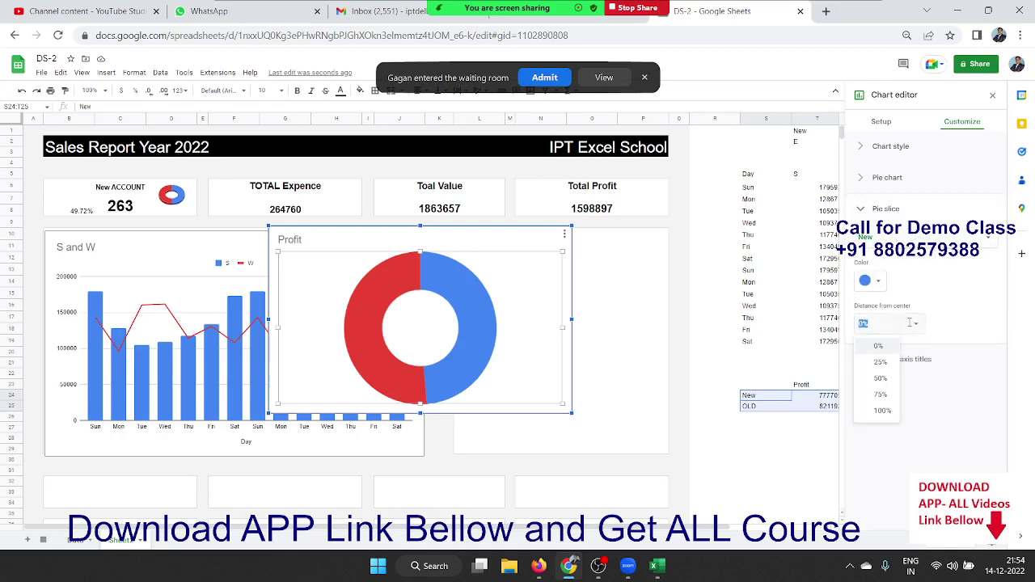
{"action": "left_click", "coordinate": [941, 312]}
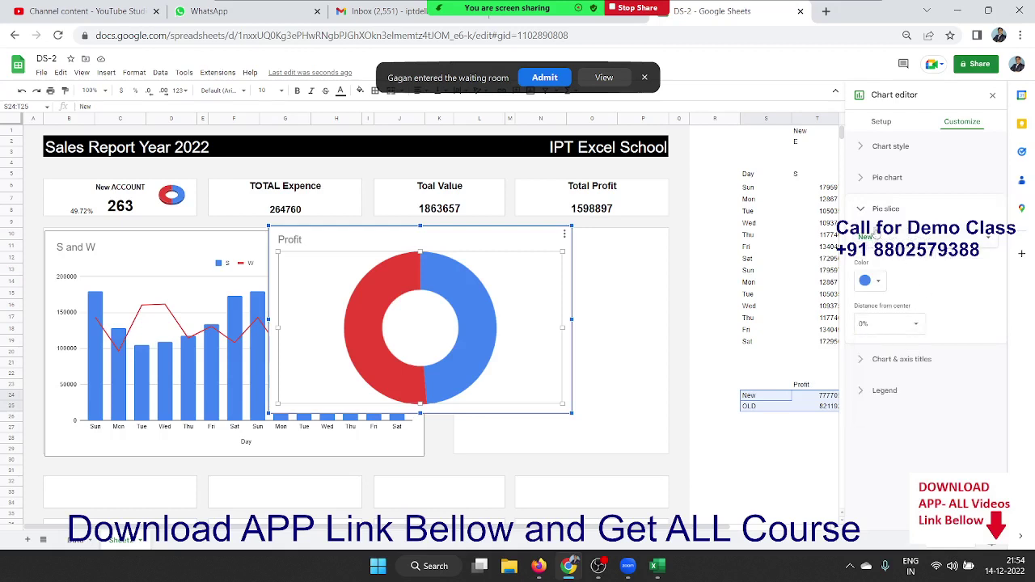
{"action": "left_click", "coordinate": [860, 208]}
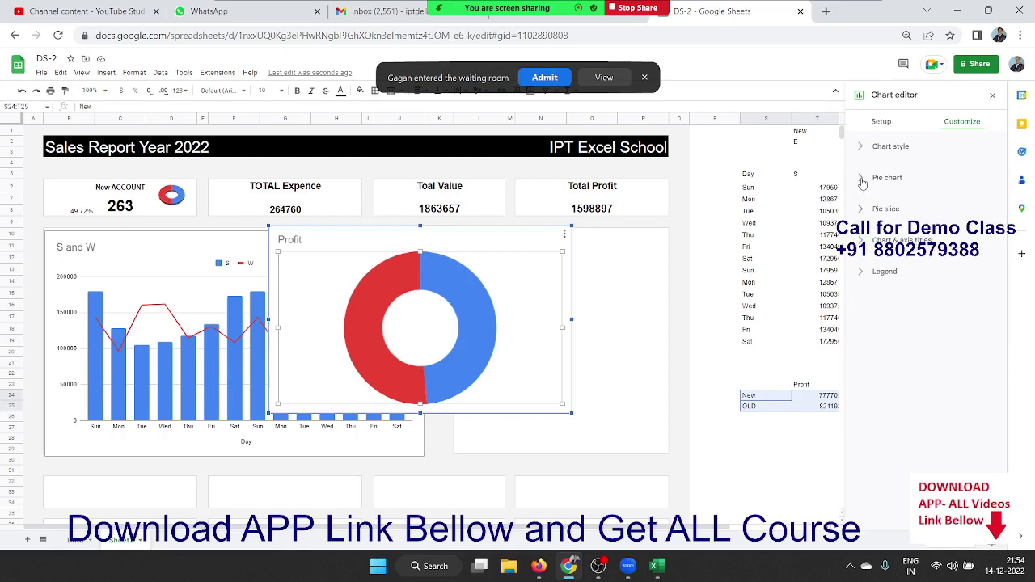
{"action": "left_click", "coordinate": [862, 182]}
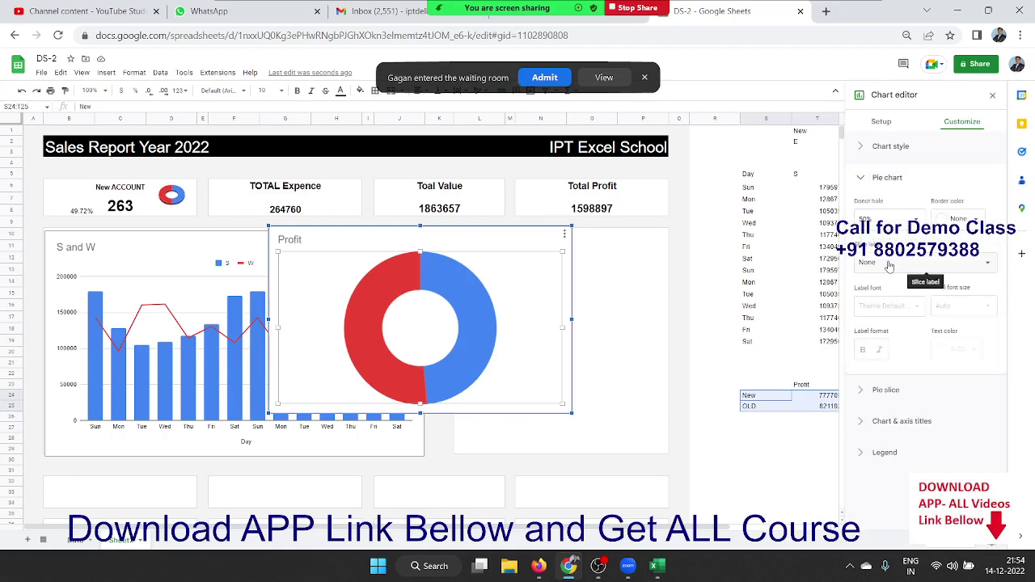
Step: Set the doughnut's slice labels to Percentage, showing 51.4% and 48.6%
{"action": "left_click", "coordinate": [888, 264]}
{"action": "left_click", "coordinate": [891, 309]}
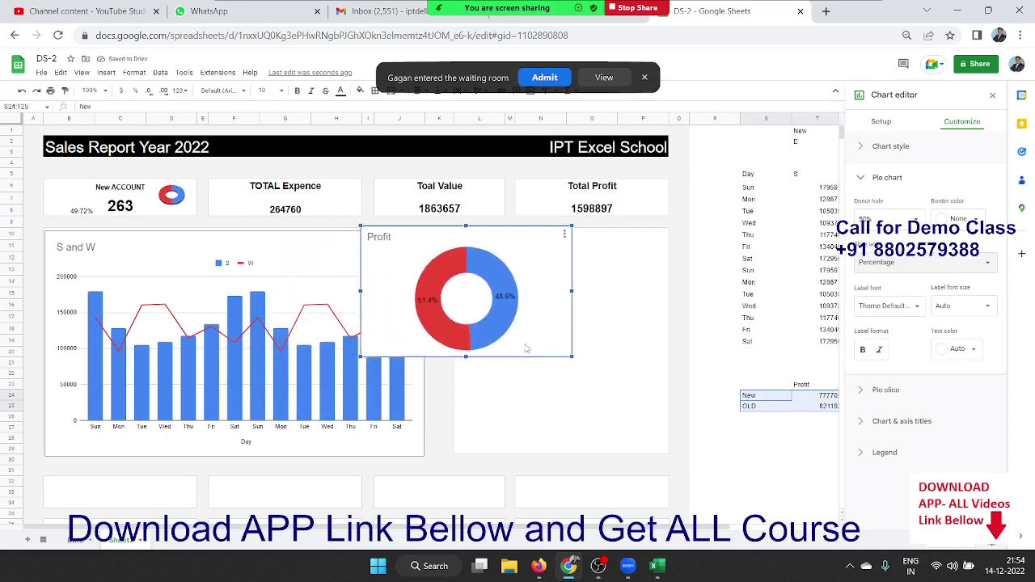
{"action": "left_click_drag", "start_coordinate": [269, 412], "coordinate": [389, 338]}
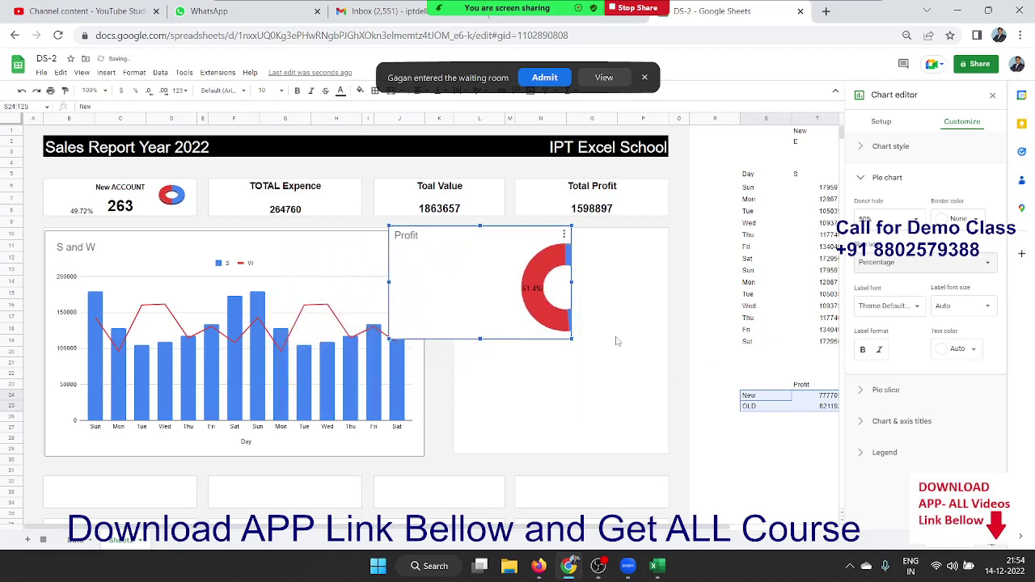
{"action": "key", "text": "ctrl+z"}
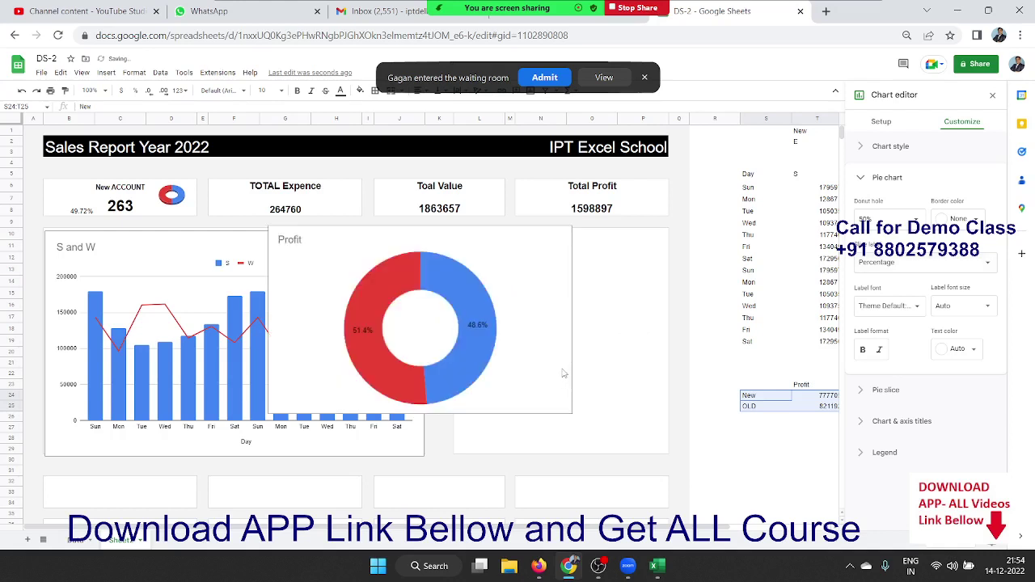
Step: Move the Profit doughnut into the right-hand card and resize it to fill the card
{"action": "left_click", "coordinate": [532, 296]}
{"action": "left_click", "coordinate": [518, 247]}
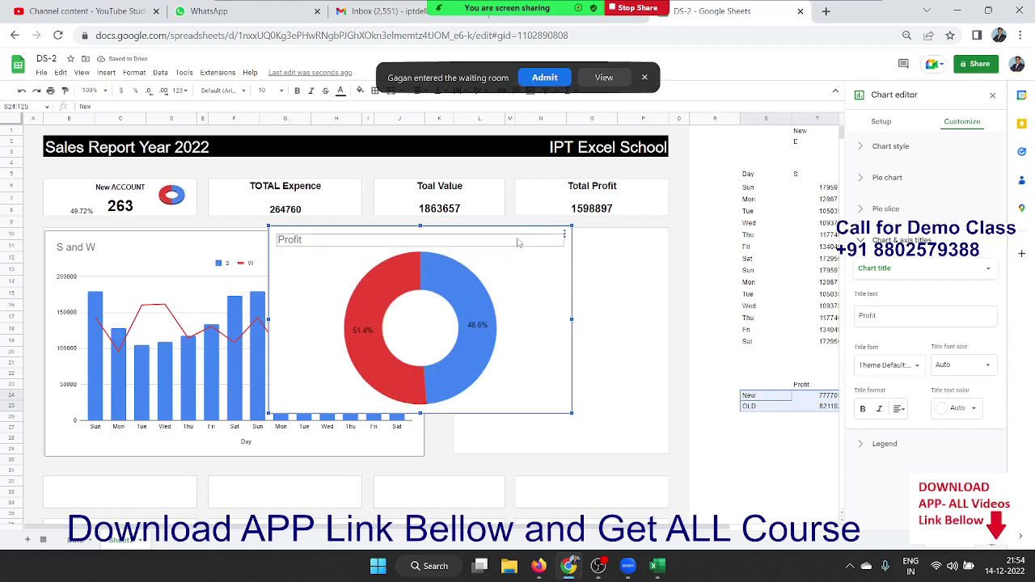
{"action": "left_click_drag", "start_coordinate": [555, 275], "coordinate": [649, 276]}
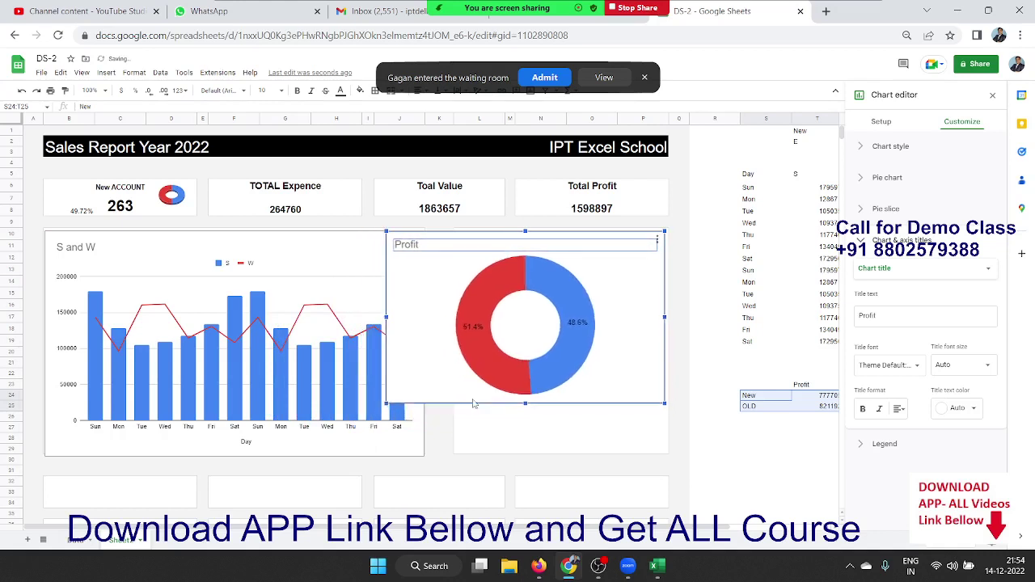
{"action": "left_click_drag", "start_coordinate": [361, 418], "coordinate": [458, 358]}
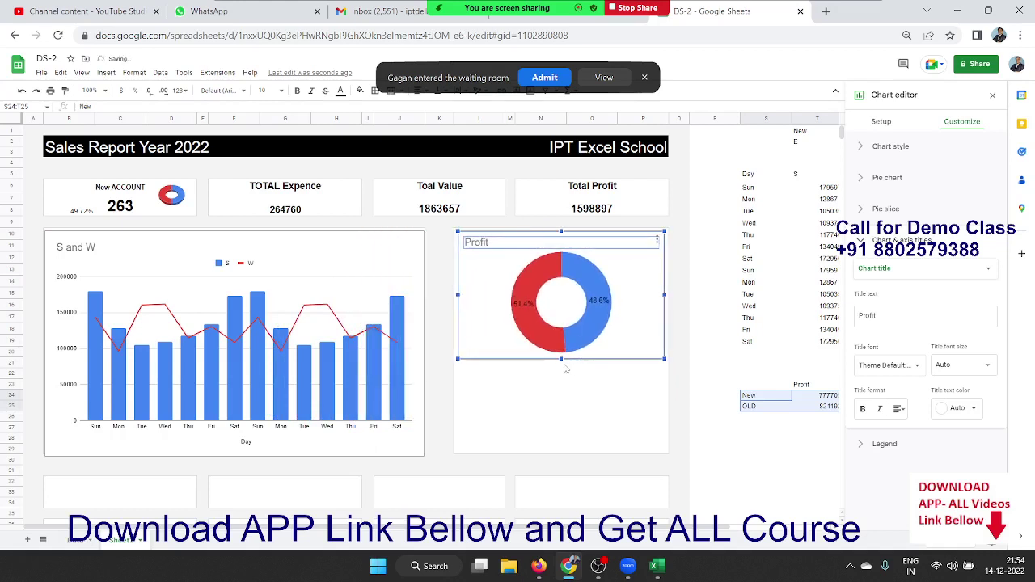
{"action": "left_click_drag", "start_coordinate": [562, 360], "coordinate": [562, 450]}
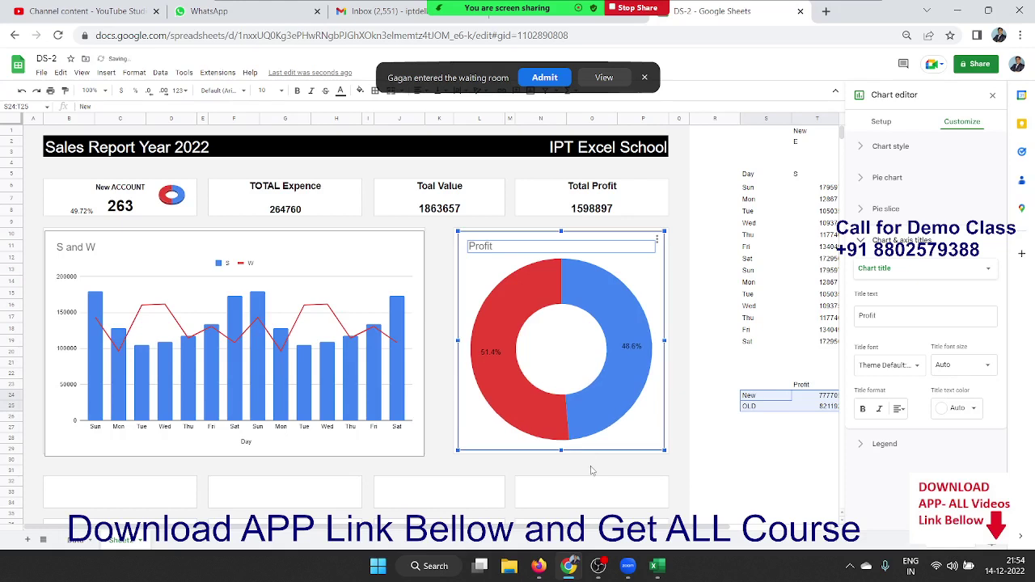
{"action": "left_click", "coordinate": [599, 458]}
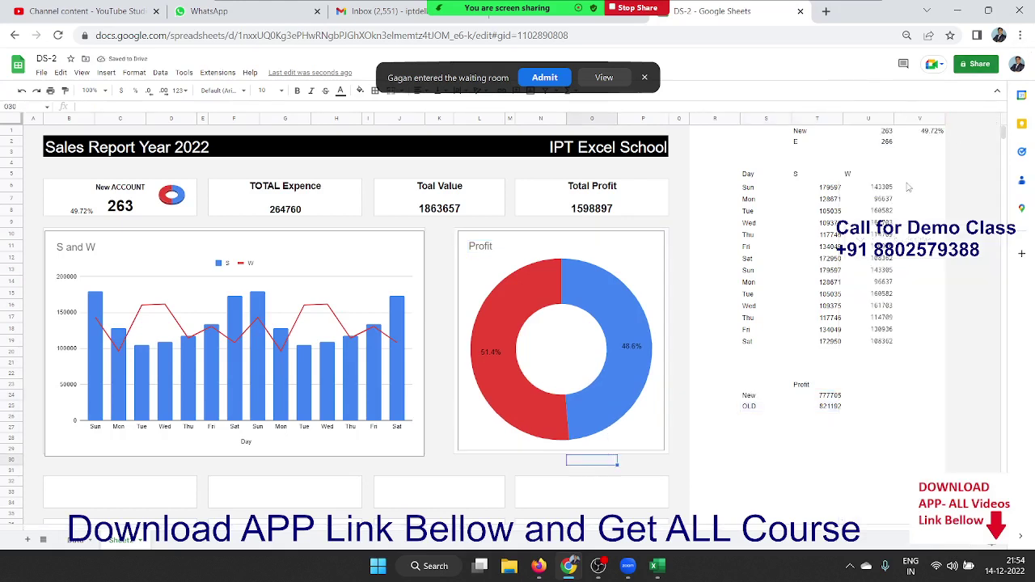
Step: Scroll through the finished dashboard to review the KPI cards and both charts
{"action": "left_click", "coordinate": [929, 225]}
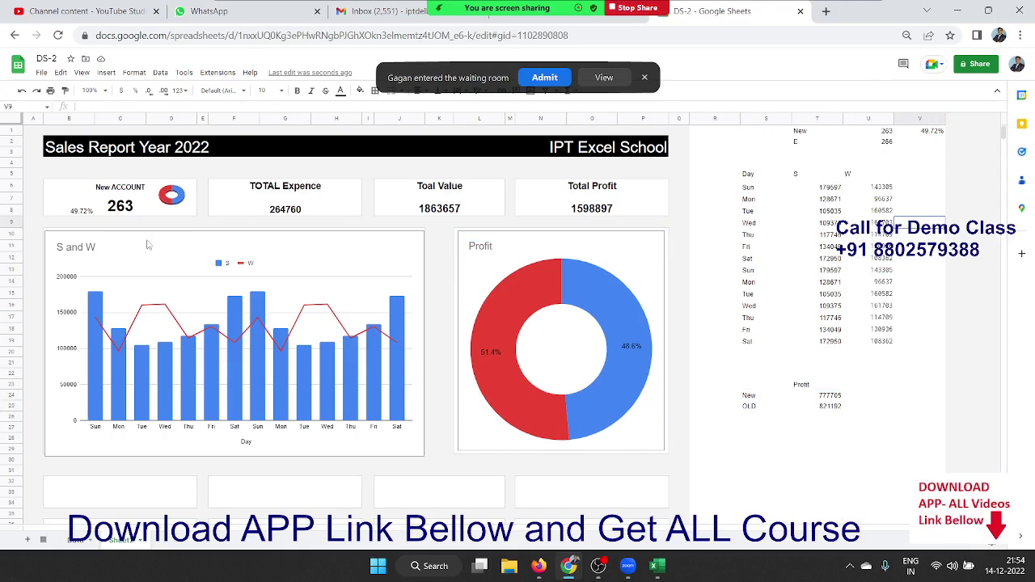
{"action": "scroll", "coordinate": [150, 247], "scroll_direction": "down", "scroll_amount": 3}
{"action": "scroll", "coordinate": [151, 248], "scroll_direction": "up", "scroll_amount": 3}
{"action": "scroll", "coordinate": [150, 248], "scroll_direction": "down", "scroll_amount": 2}
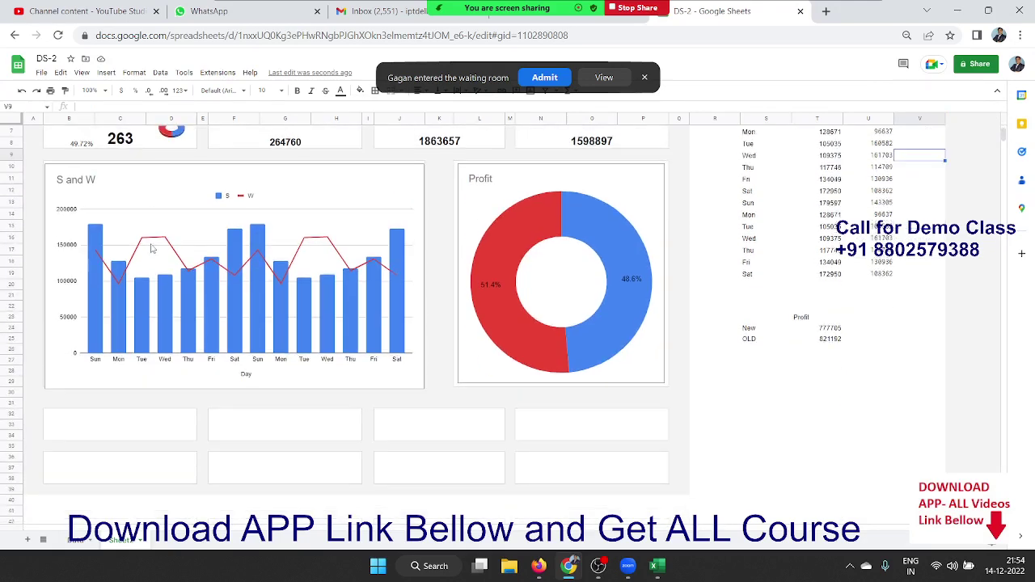
{"action": "left_click", "coordinate": [104, 436]}
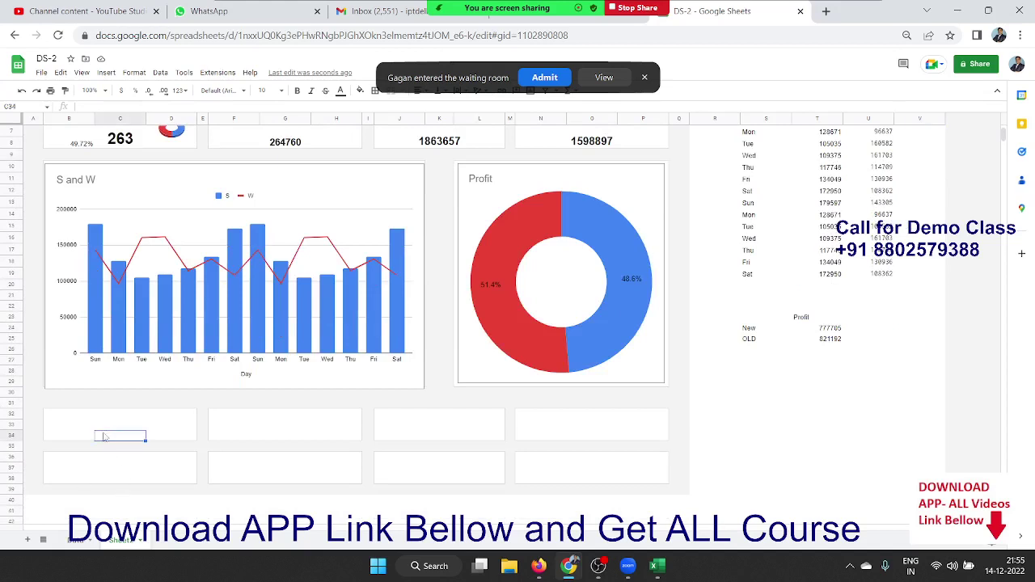
{"action": "left_click", "coordinate": [105, 428]}
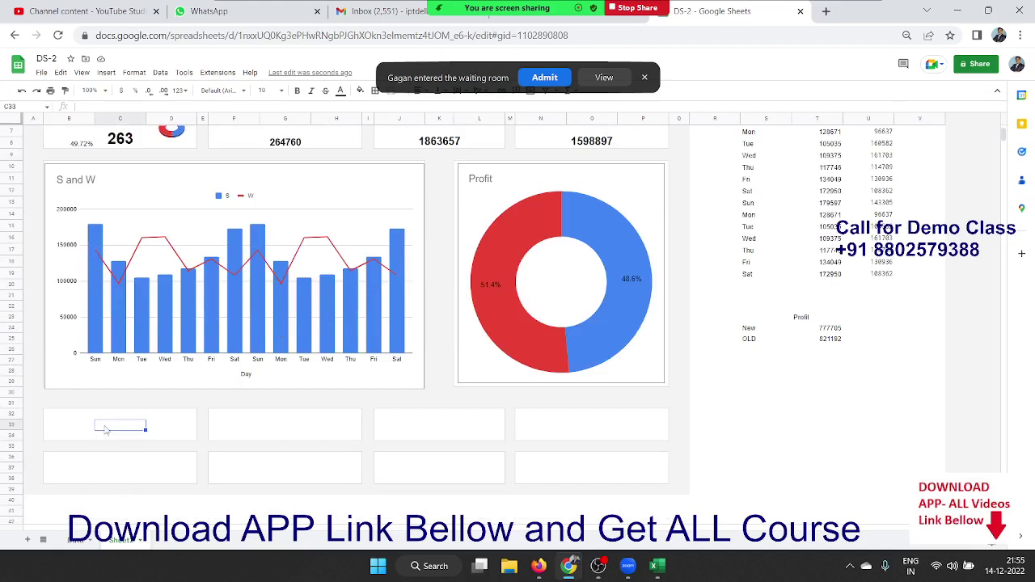
{"action": "scroll", "coordinate": [329, 345], "scroll_direction": "up", "scroll_amount": 2}
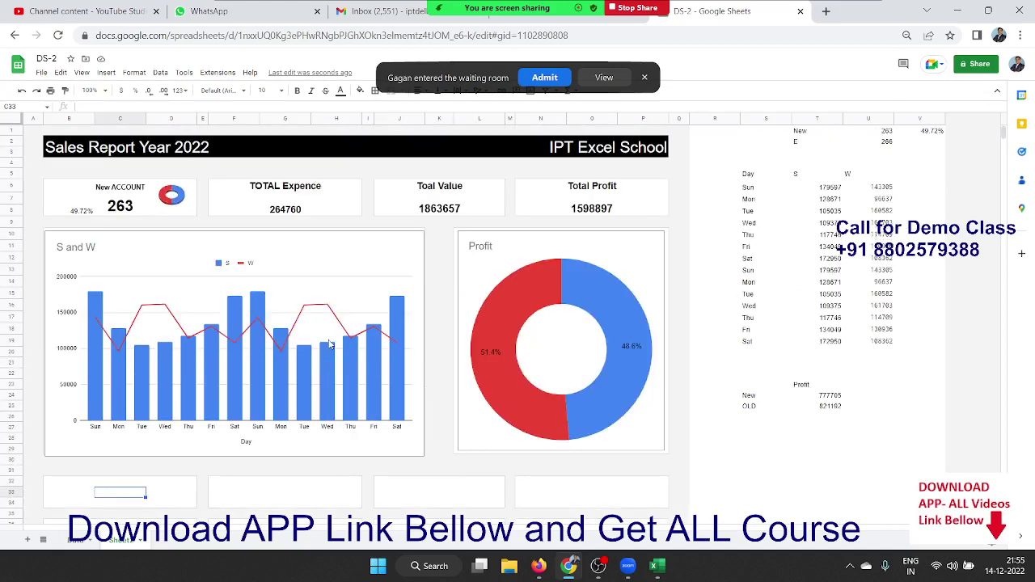
{"action": "scroll", "coordinate": [329, 346], "scroll_direction": "down", "scroll_amount": 1}
{"action": "scroll", "coordinate": [329, 345], "scroll_direction": "down", "scroll_amount": 5}
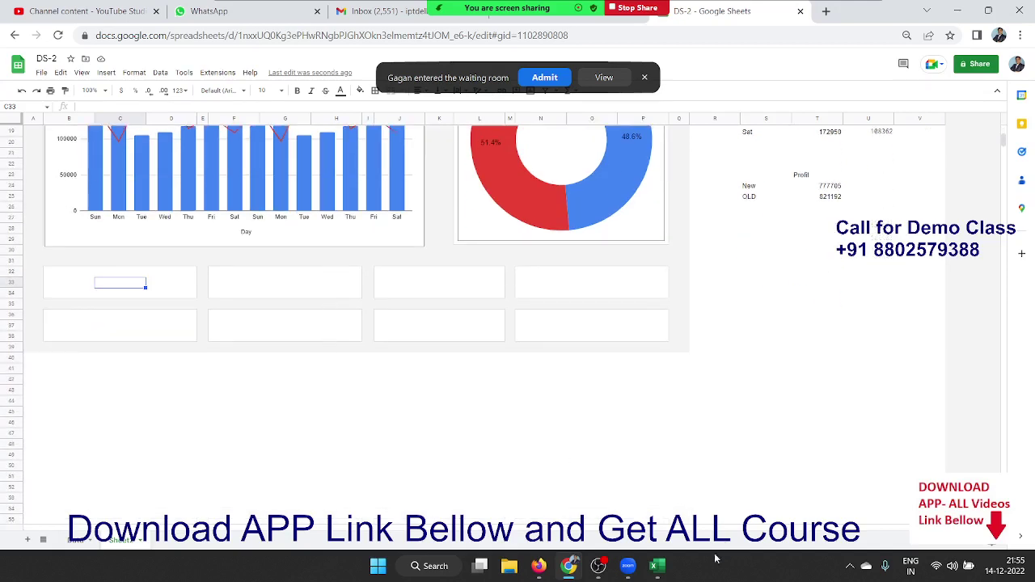
Step: Switch to the Excel dashboard workbook and scroll to the per-order cards
{"action": "left_click", "coordinate": [657, 565]}
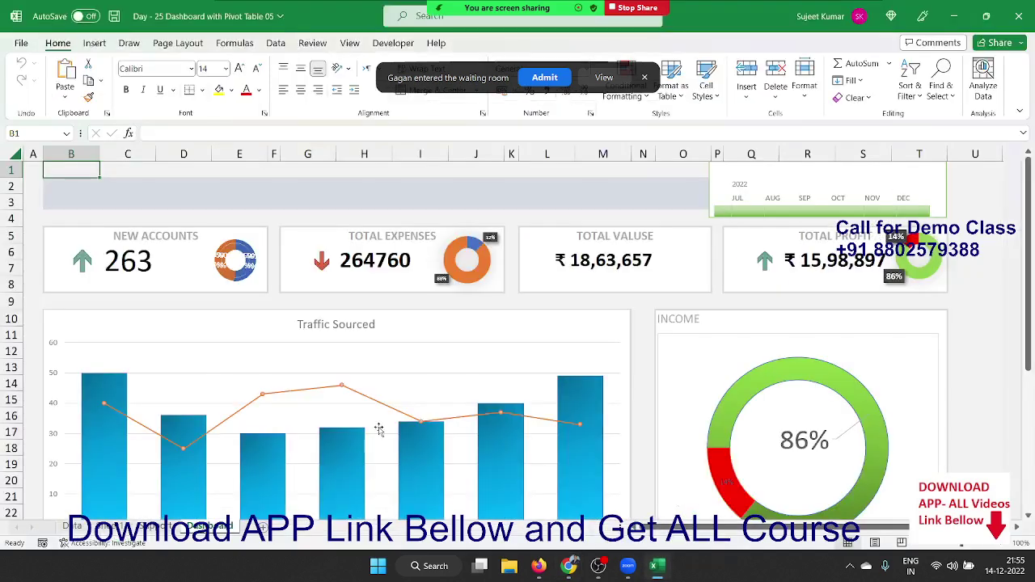
{"action": "scroll", "coordinate": [379, 428], "scroll_direction": "down", "scroll_amount": 5}
{"action": "scroll", "coordinate": [240, 351], "scroll_direction": "down", "scroll_amount": 3}
{"action": "scroll", "coordinate": [237, 347], "scroll_direction": "up", "scroll_amount": 1}
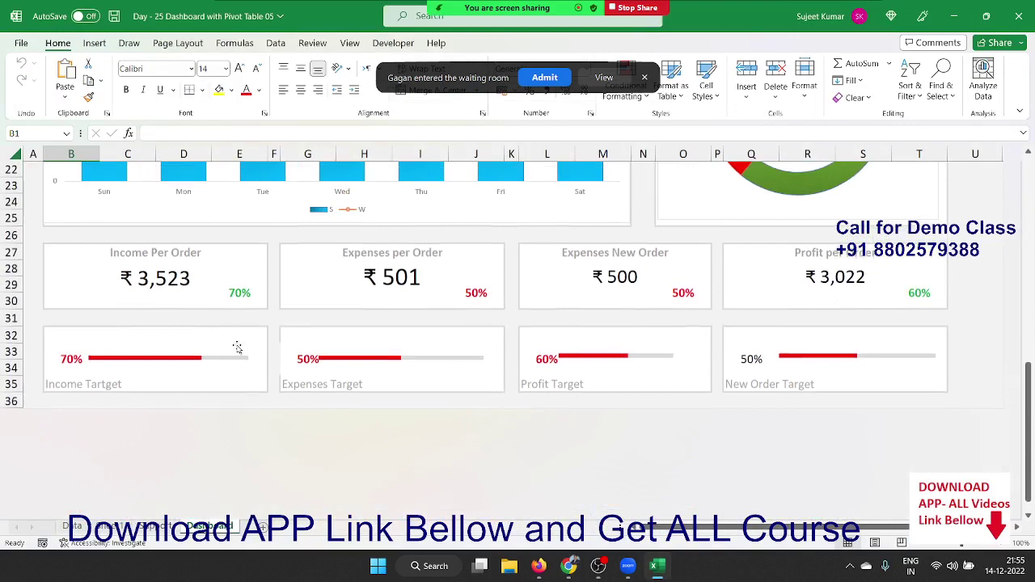
Step: Point out the Income, Expenses and Profit per Order cards, select them, and end the meeting
{"action": "left_click", "coordinate": [152, 261]}
{"action": "left_click", "coordinate": [359, 257]}
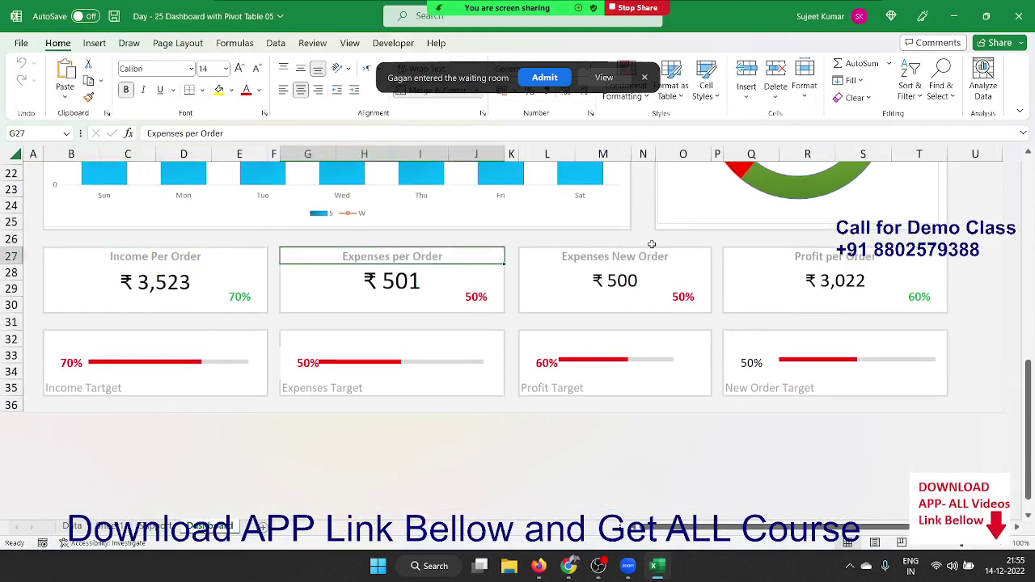
{"action": "left_click", "coordinate": [651, 258]}
{"action": "left_click", "coordinate": [832, 257]}
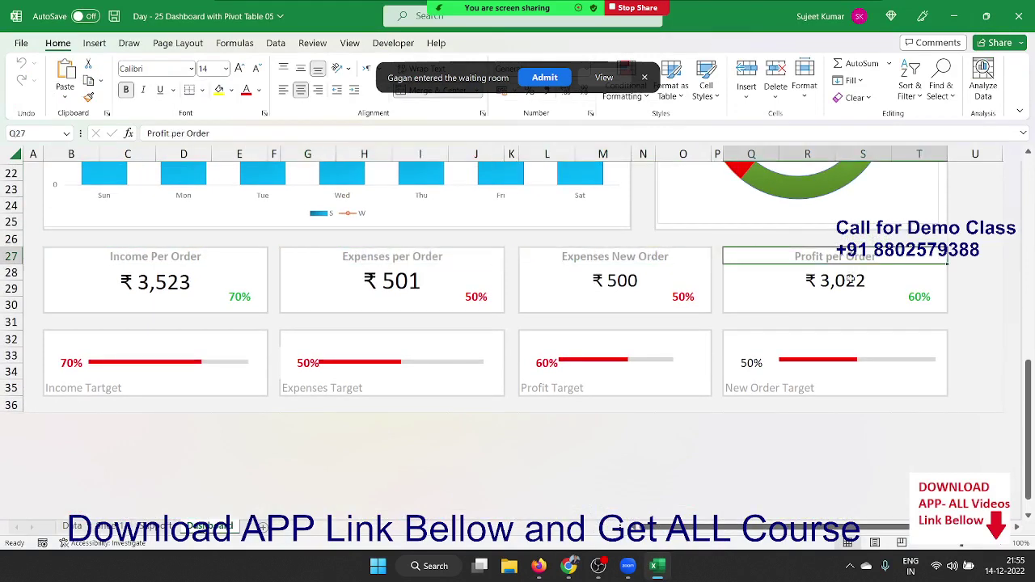
{"action": "mouse_move", "coordinate": [937, 408]}
{"action": "left_mouse_down"}
{"action": "mouse_move", "coordinate": [559, 411]}
{"action": "mouse_move", "coordinate": [248, 236]}
{"action": "left_mouse_up"}
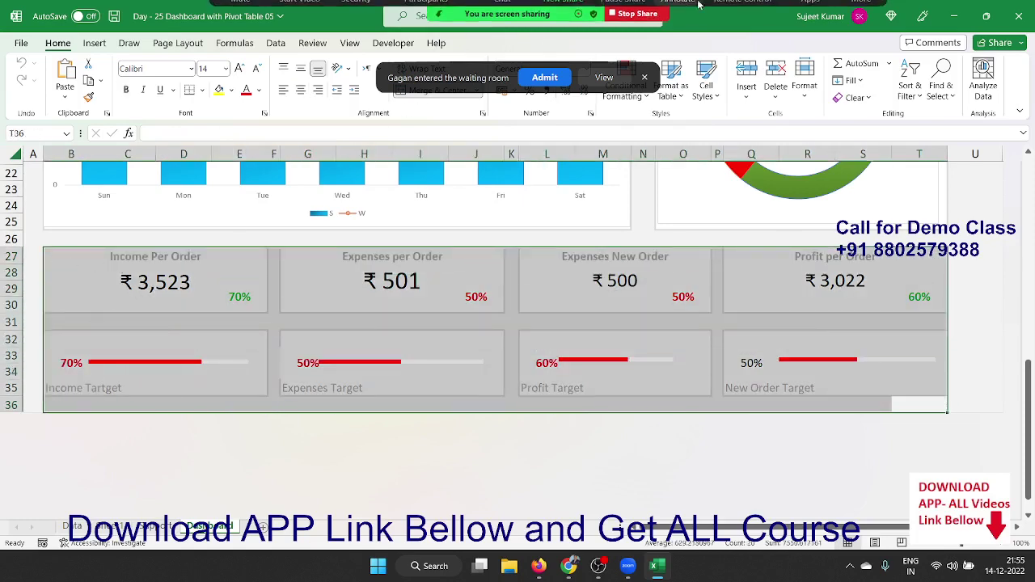
{"action": "left_click", "coordinate": [859, 29]}
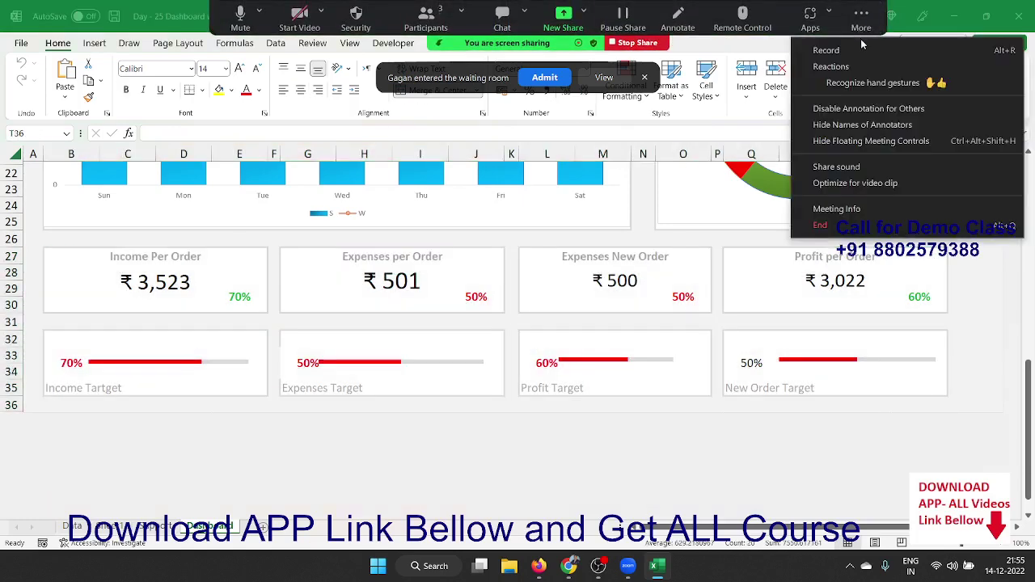
{"action": "left_click", "coordinate": [862, 231]}
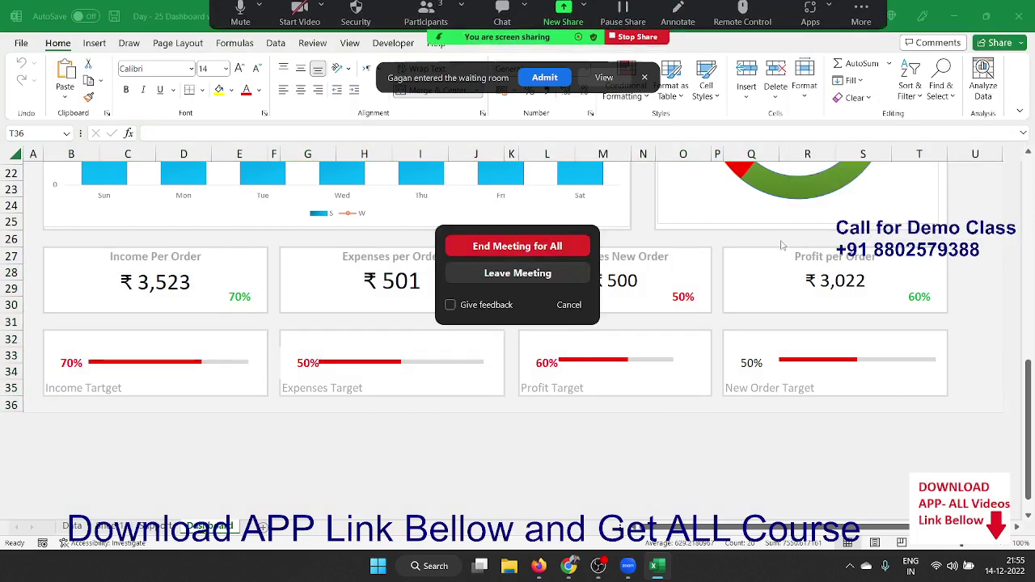